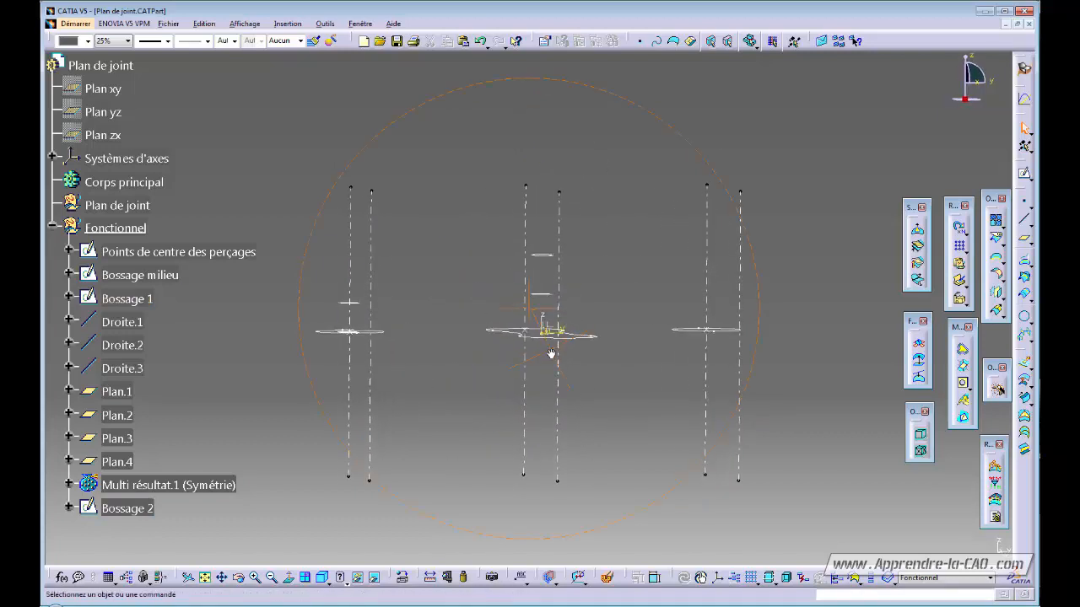
# - Locate Plan.1 and Plan.2 on the model by selecting them and orbiting the view
pyautogui.click(543, 298)
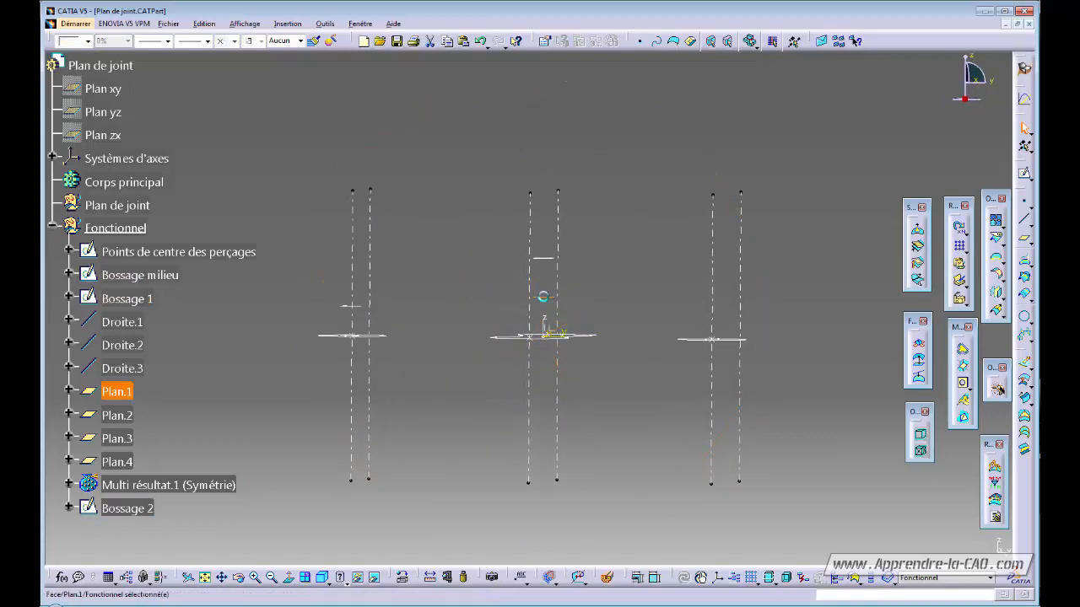
pyautogui.click(543, 262)
pyautogui.moveTo(495, 316); pyautogui.dragTo(532, 293, button='middle')
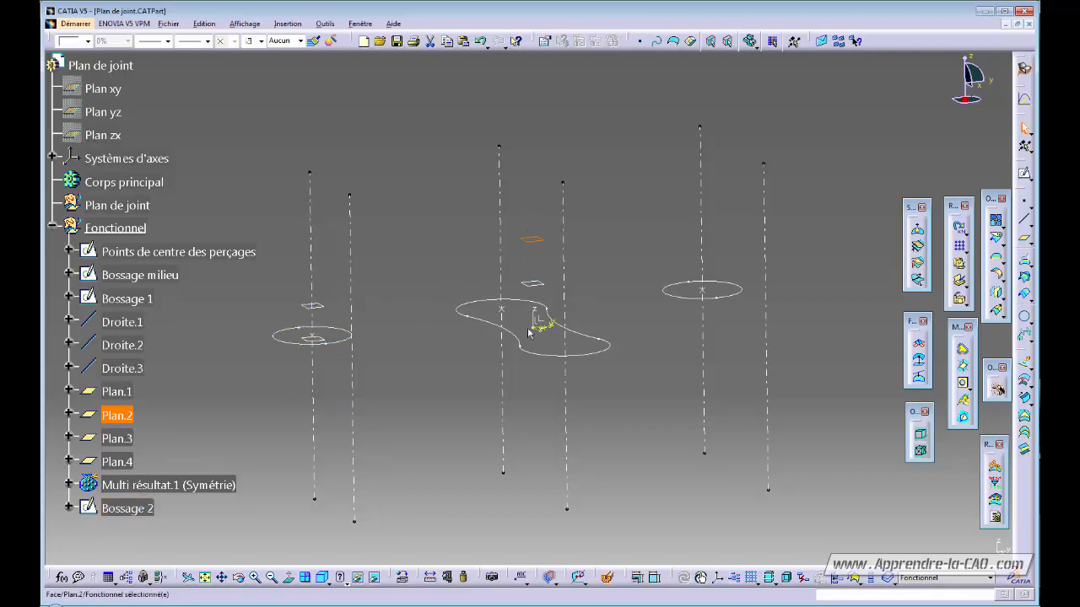
pyautogui.moveTo(529, 333); pyautogui.dragTo(520, 394, button='middle')
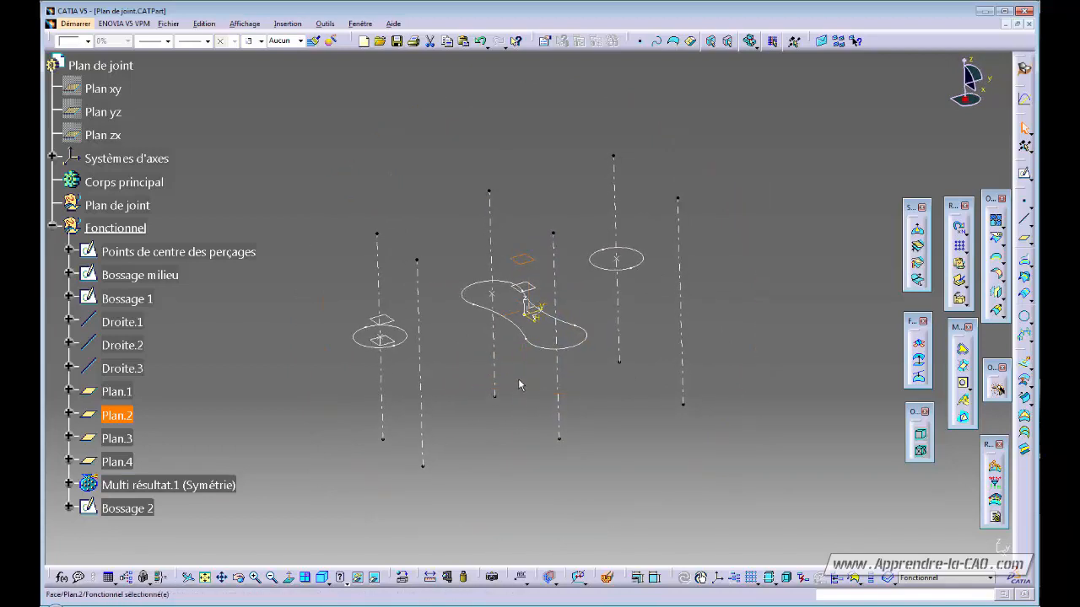
pyautogui.moveTo(516, 392)
pyautogui.mouseDown(button='middle')
pyautogui.moveTo(506, 391)
pyautogui.moveTo(511, 376)
pyautogui.mouseUp(button='middle')
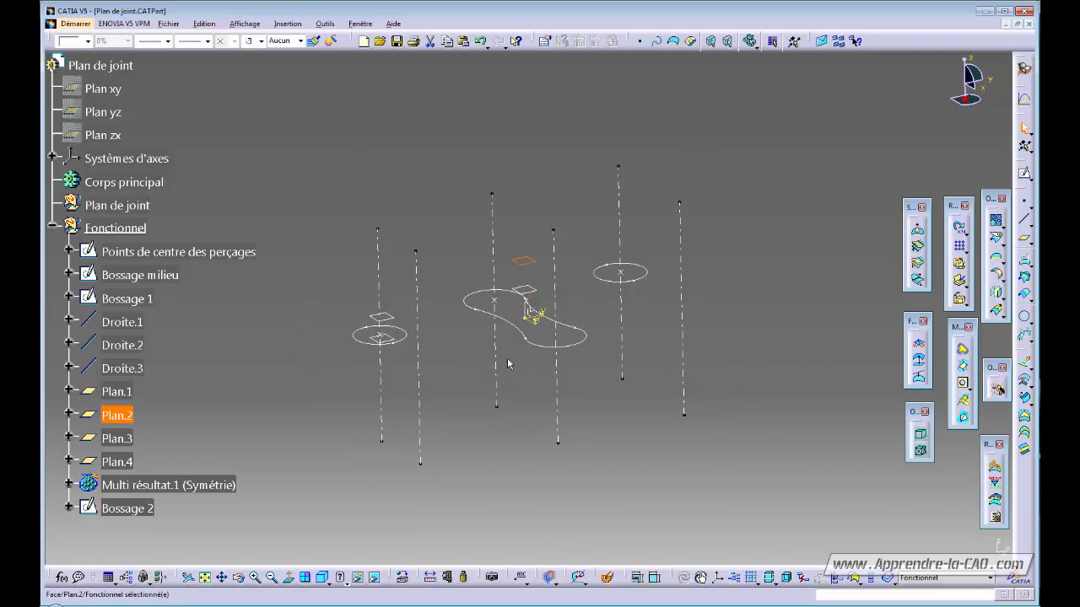
# - Switch to Part Design and make Corps principal the work object
pyautogui.click(1025, 67)
pyautogui.click(800, 203)
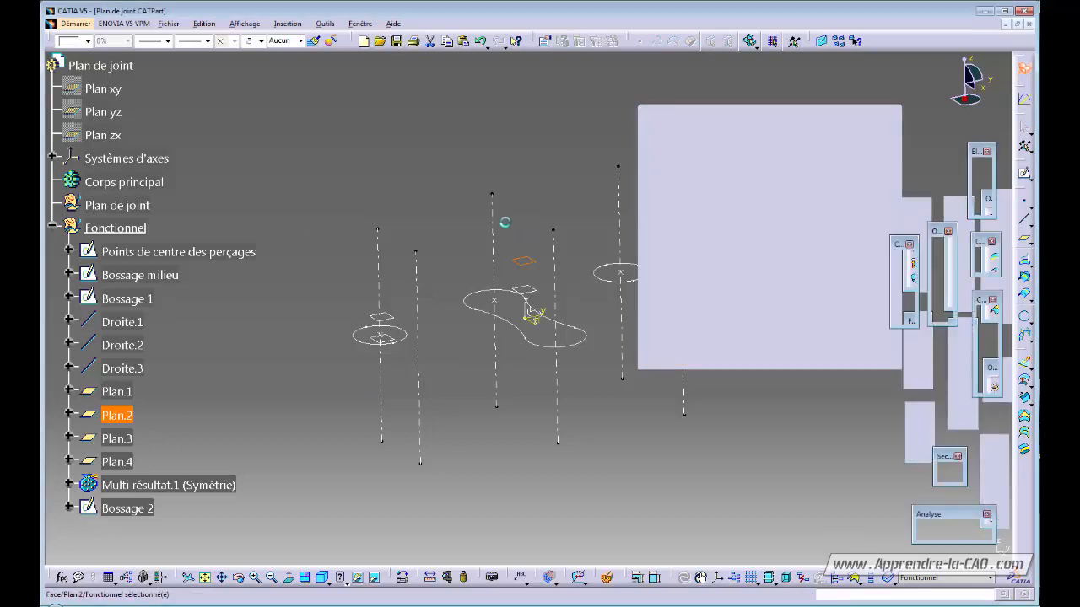
pyautogui.rightClick(139, 180)
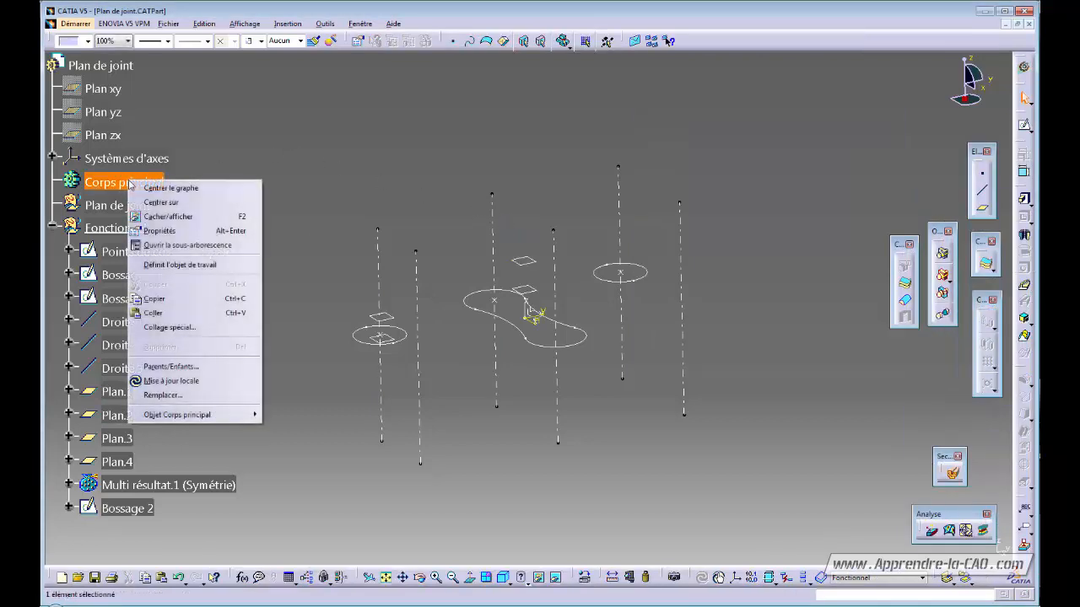
pyautogui.click(181, 262)
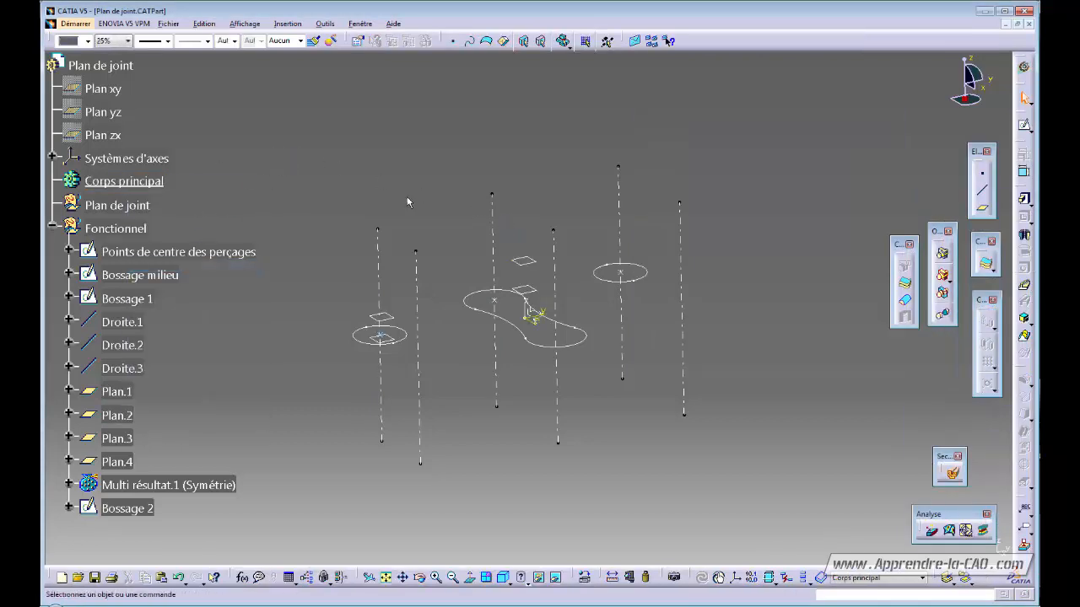
# - Pad the Bossage milieu sketch with limits up to Plan.2 and up to Plan.1
pyautogui.click(1023, 200)
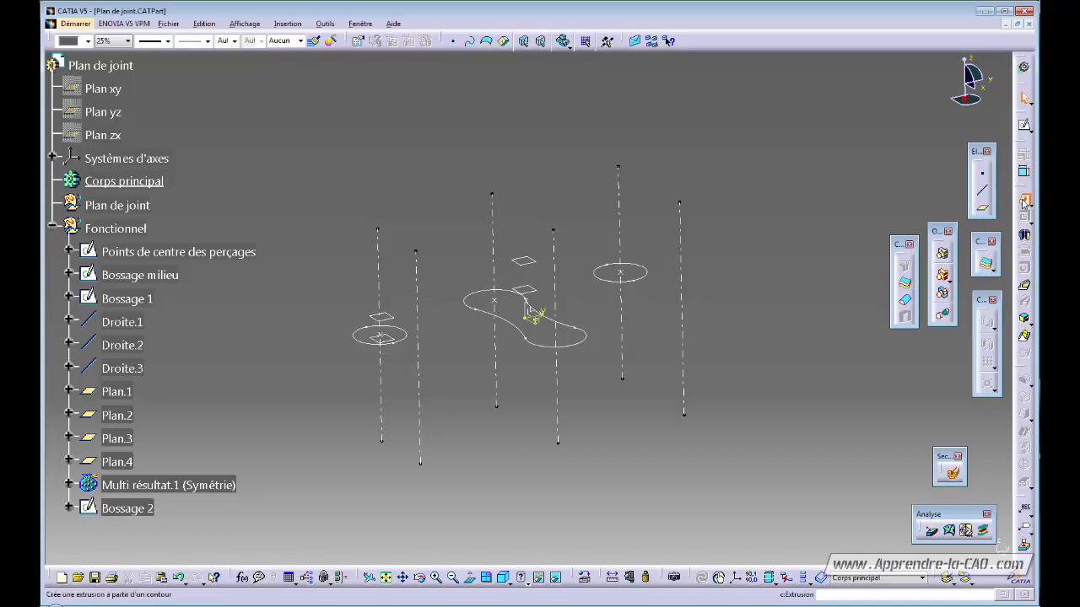
pyautogui.click(525, 336)
pyautogui.moveTo(591, 390)
pyautogui.mouseDown(button='middle')
pyautogui.moveTo(540, 355)
pyautogui.moveTo(563, 360)
pyautogui.moveTo(462, 328)
pyautogui.mouseUp(button='middle')
pyautogui.click(378, 344)
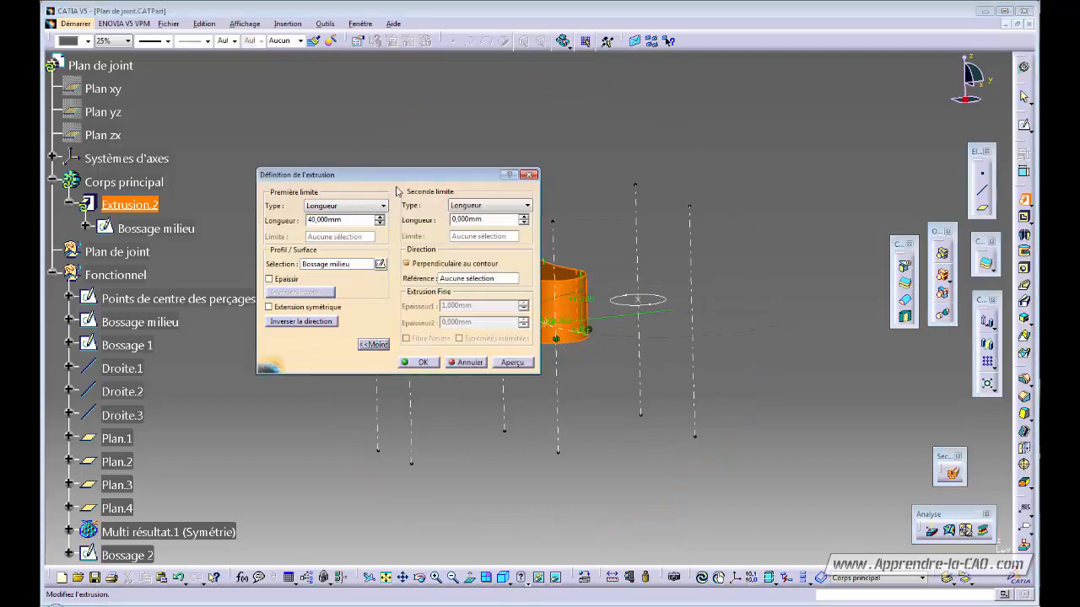
pyautogui.moveTo(404, 176); pyautogui.dragTo(312, 98)
pyautogui.click(270, 129)
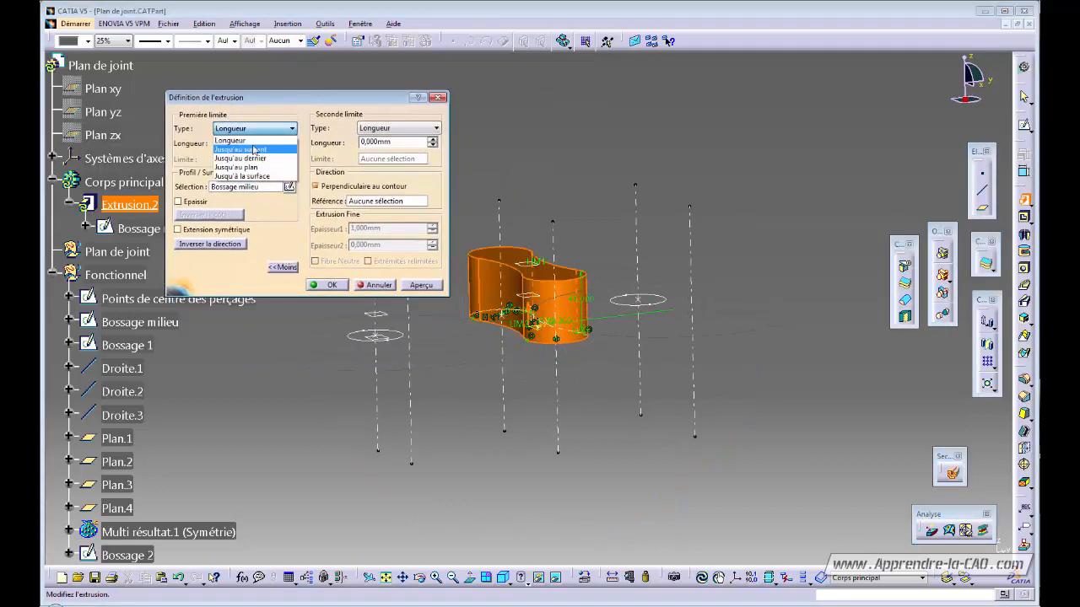
pyautogui.click(246, 167)
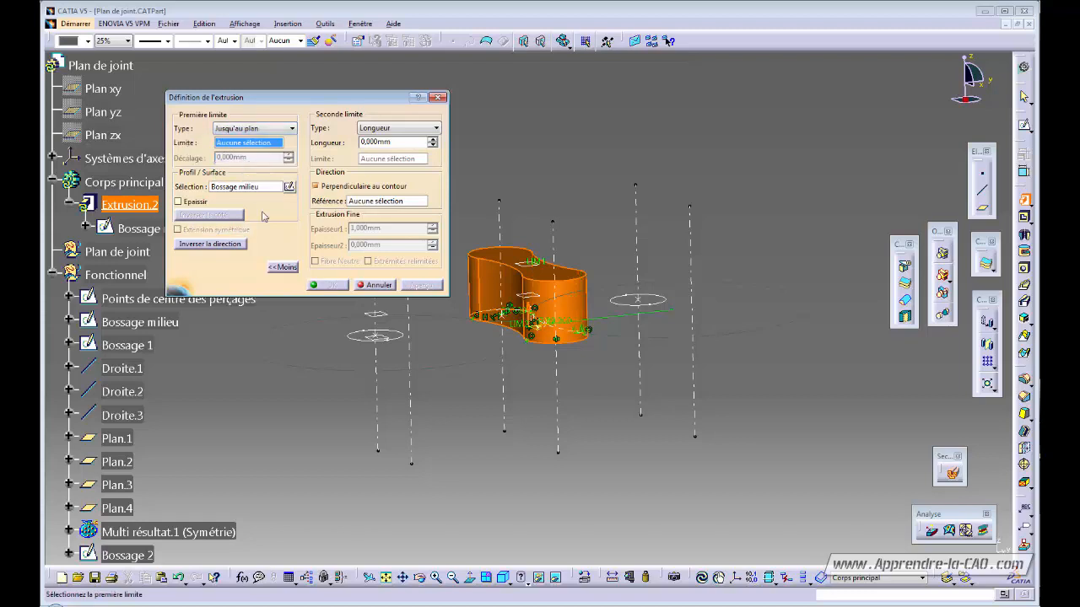
pyautogui.click(524, 281)
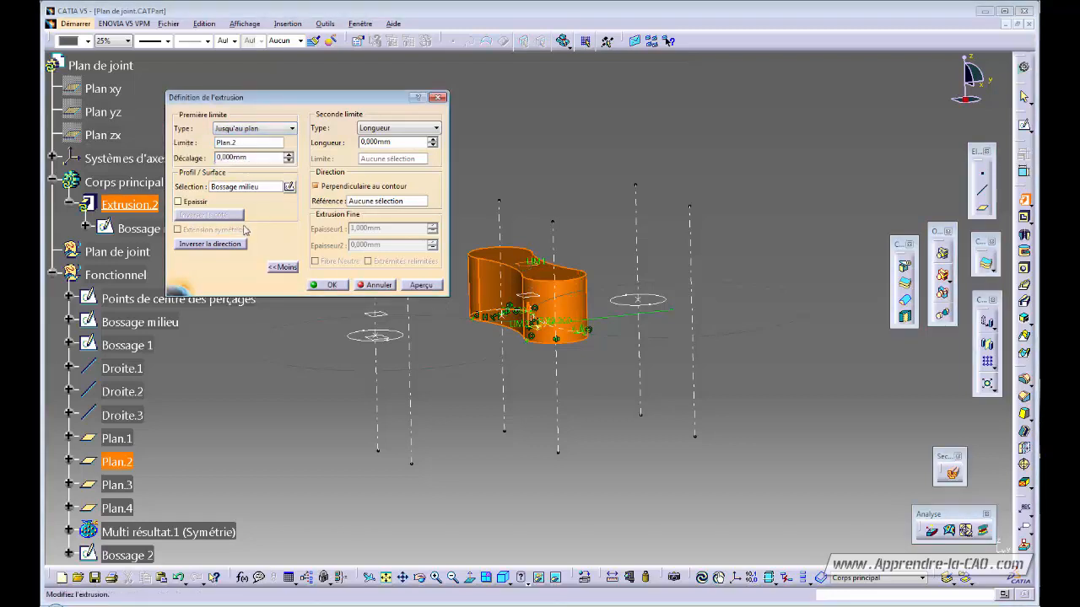
pyautogui.click(398, 130)
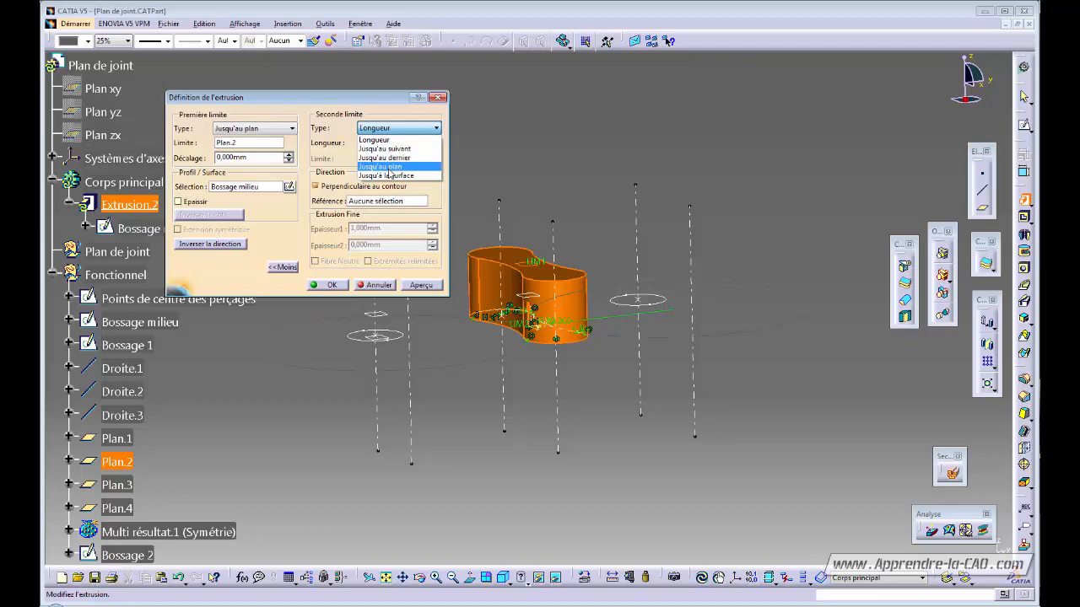
pyautogui.click(387, 167)
pyautogui.click(532, 317)
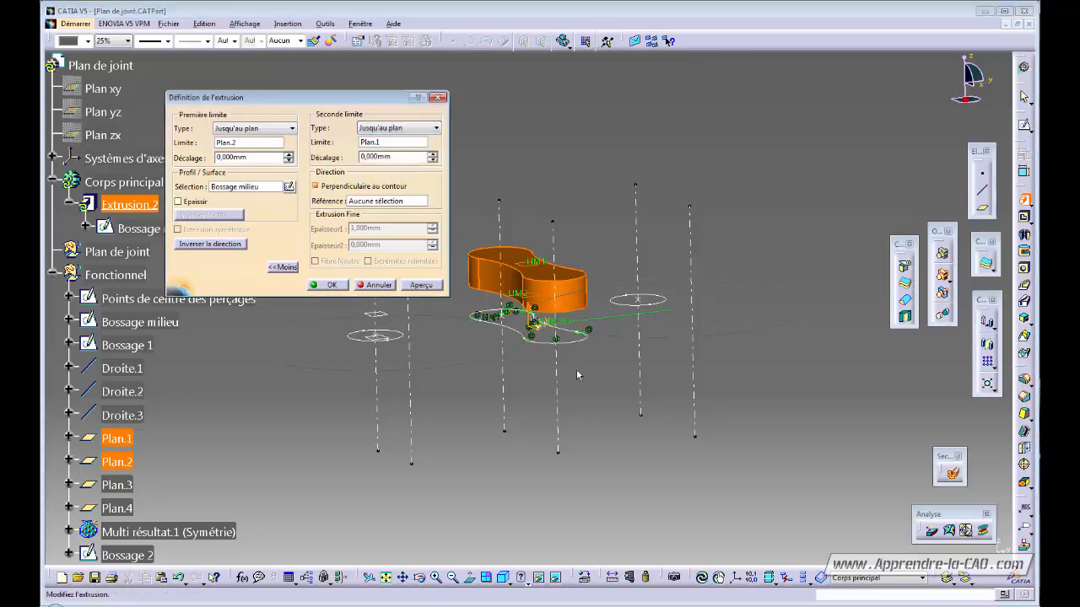
# - Give the first limit a 3 mm offset and confirm the pad as Extrusion.2
pyautogui.moveTo(578, 375); pyautogui.dragTo(614, 321, button='middle')
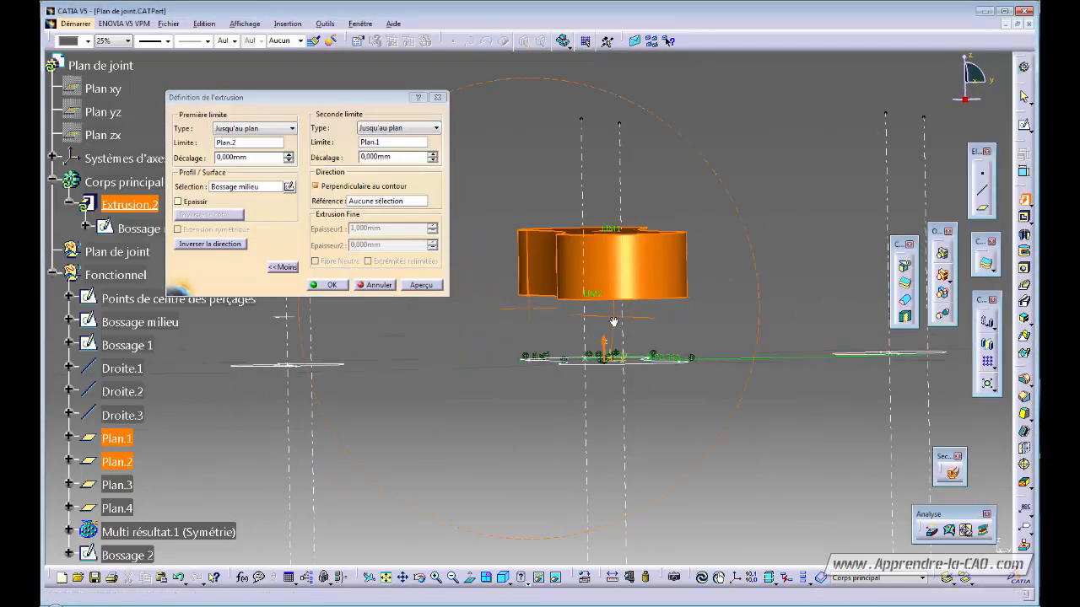
pyautogui.moveTo(603, 276)
pyautogui.mouseDown(button='middle')
pyautogui.moveTo(586, 354)
pyautogui.moveTo(602, 323)
pyautogui.moveTo(603, 342)
pyautogui.moveTo(581, 369)
pyautogui.mouseUp(button='middle')
pyautogui.moveTo(511, 274); pyautogui.dragTo(516, 302, button='middle')
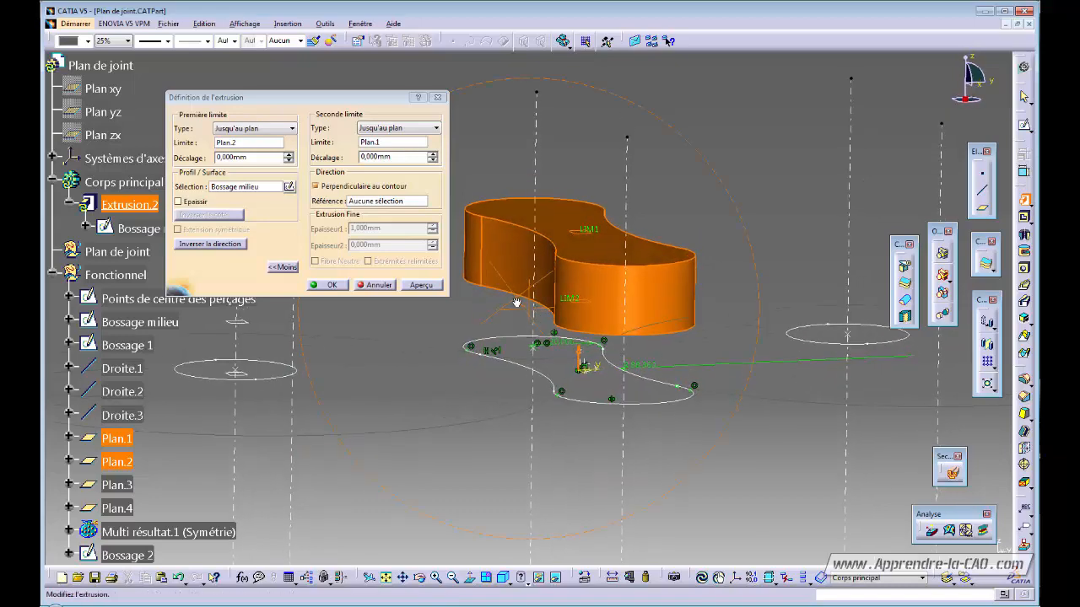
pyautogui.moveTo(573, 339); pyautogui.dragTo(587, 294, button='middle')
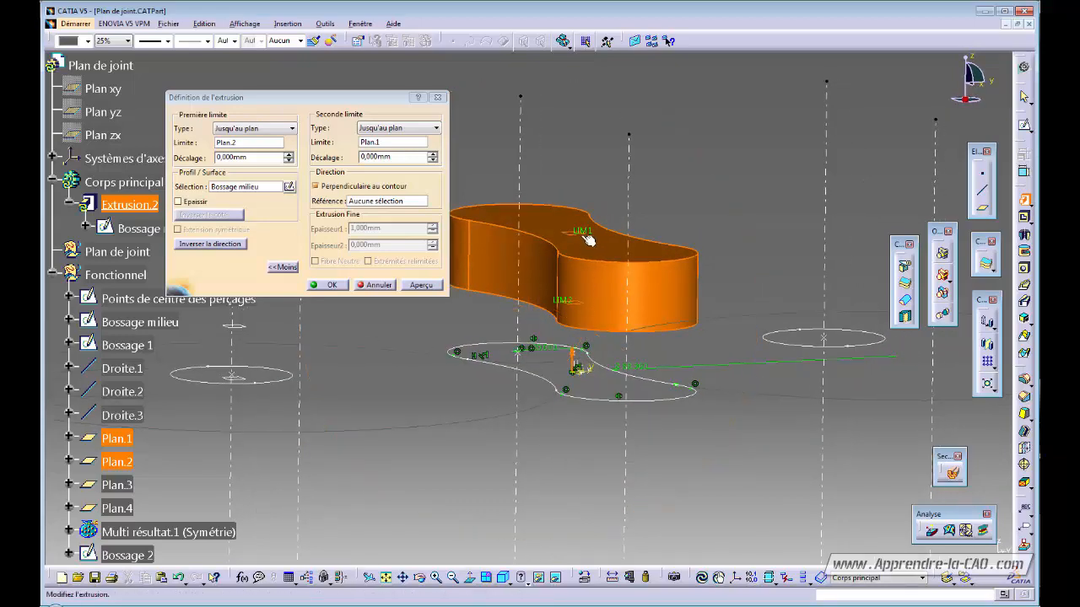
pyautogui.moveTo(580, 237)
pyautogui.mouseDown(button='middle')
pyautogui.moveTo(591, 302)
pyautogui.moveTo(591, 287)
pyautogui.mouseUp(button='middle')
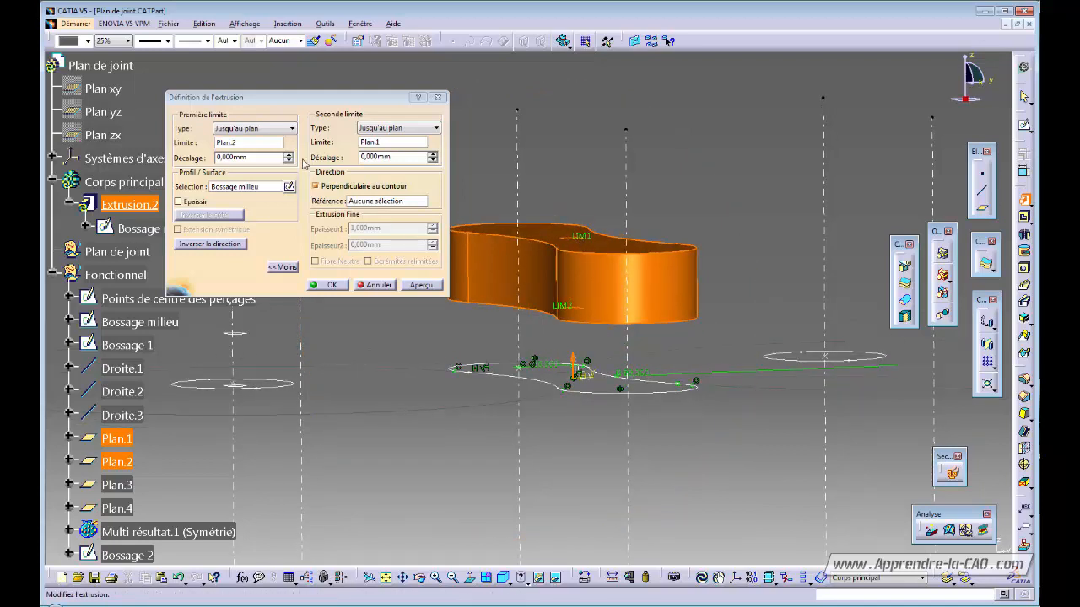
pyautogui.click(289, 154)
pyautogui.click(288, 153)
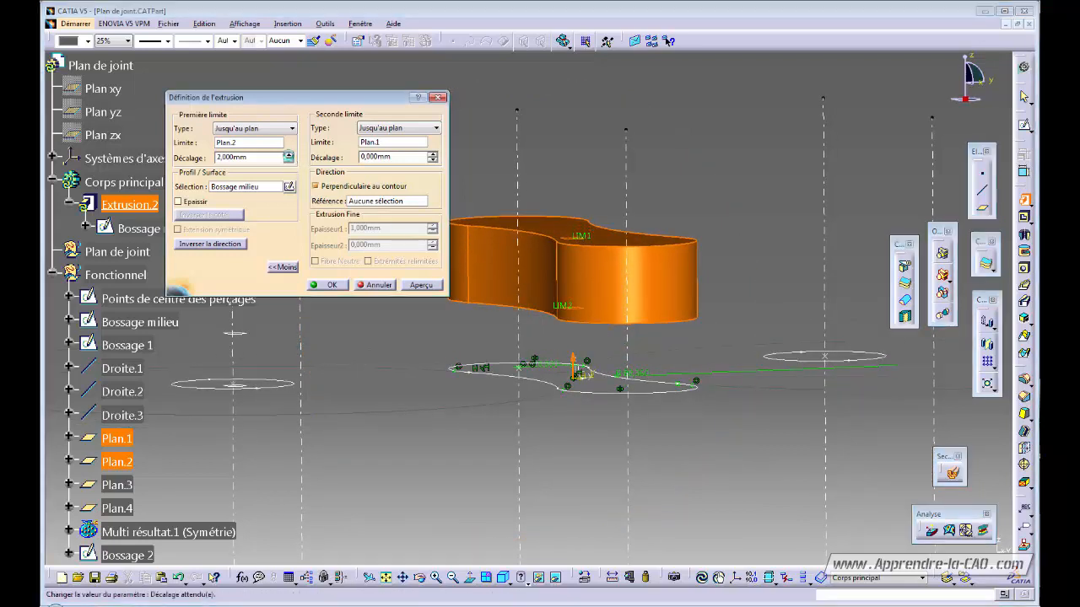
pyautogui.click(288, 155)
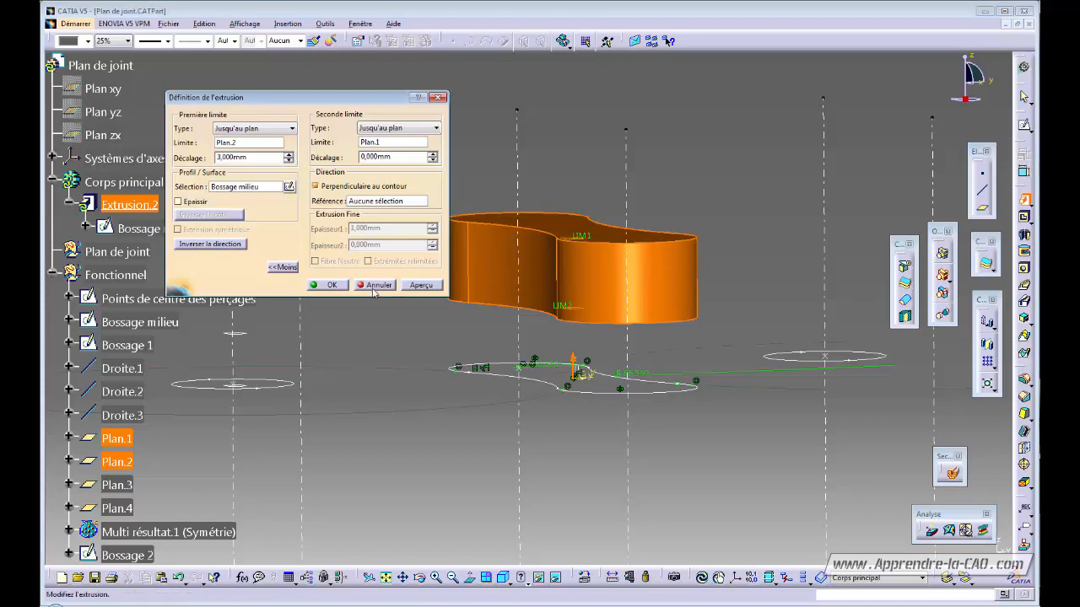
pyautogui.moveTo(635, 284)
pyautogui.mouseDown(button='middle')
pyautogui.moveTo(513, 338)
pyautogui.moveTo(404, 344)
pyautogui.mouseUp(button='middle')
pyautogui.click(331, 285)
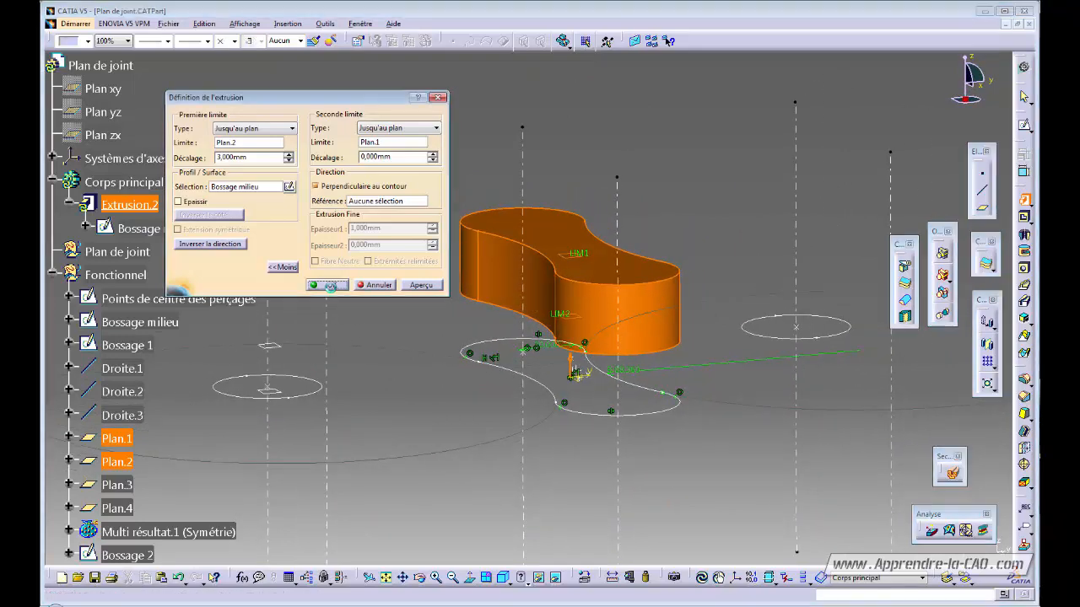
pyautogui.moveTo(579, 369); pyautogui.dragTo(556, 397, button='middle')
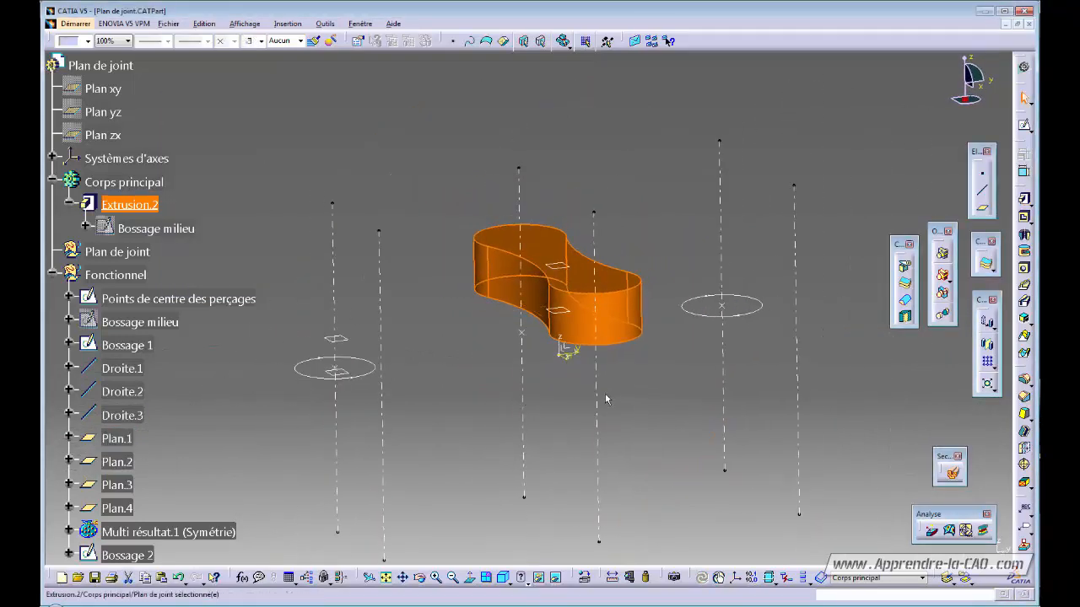
# - Pad the Bossage 2 circle with limits up to Plan.4 and up to Plan.3
pyautogui.click(1024, 199)
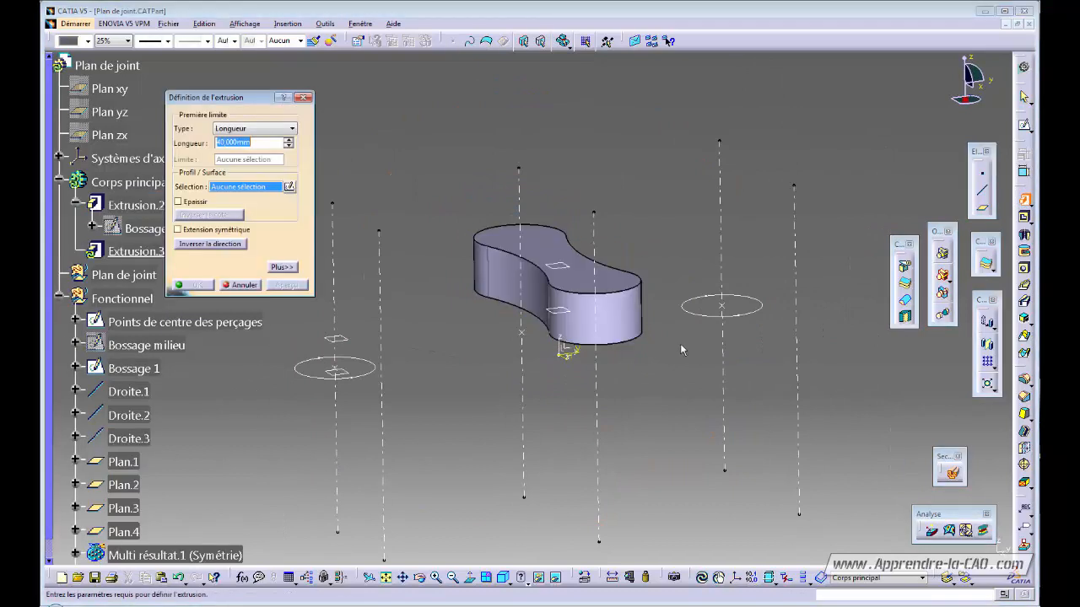
pyautogui.moveTo(680, 343); pyautogui.dragTo(665, 377, button='middle')
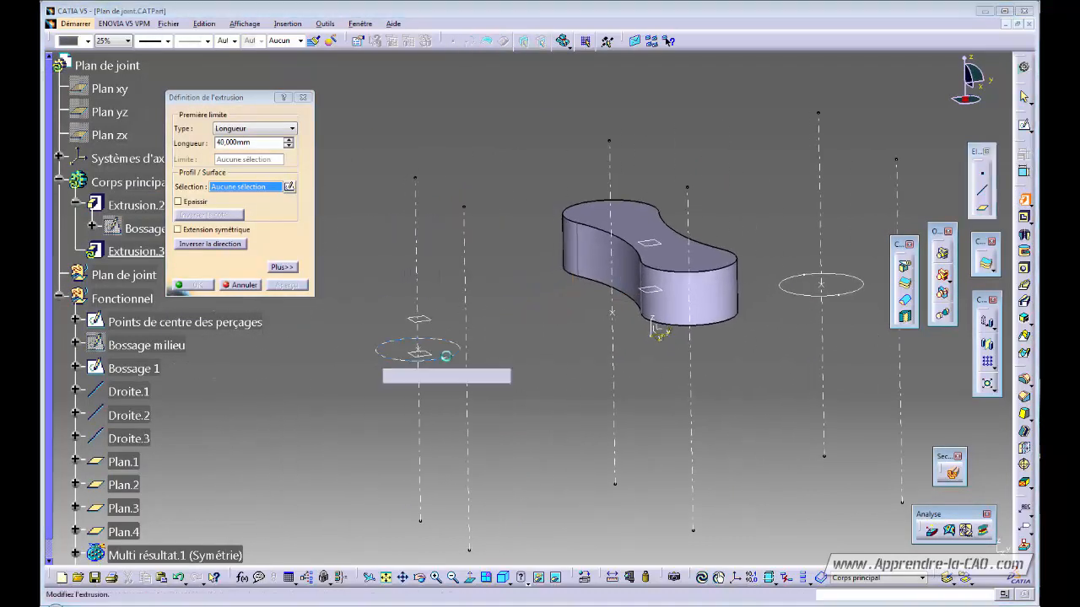
pyautogui.click(377, 354)
pyautogui.moveTo(535, 412)
pyautogui.mouseDown(button='middle')
pyautogui.moveTo(594, 411)
pyautogui.moveTo(628, 377)
pyautogui.moveTo(513, 420)
pyautogui.mouseUp(button='middle')
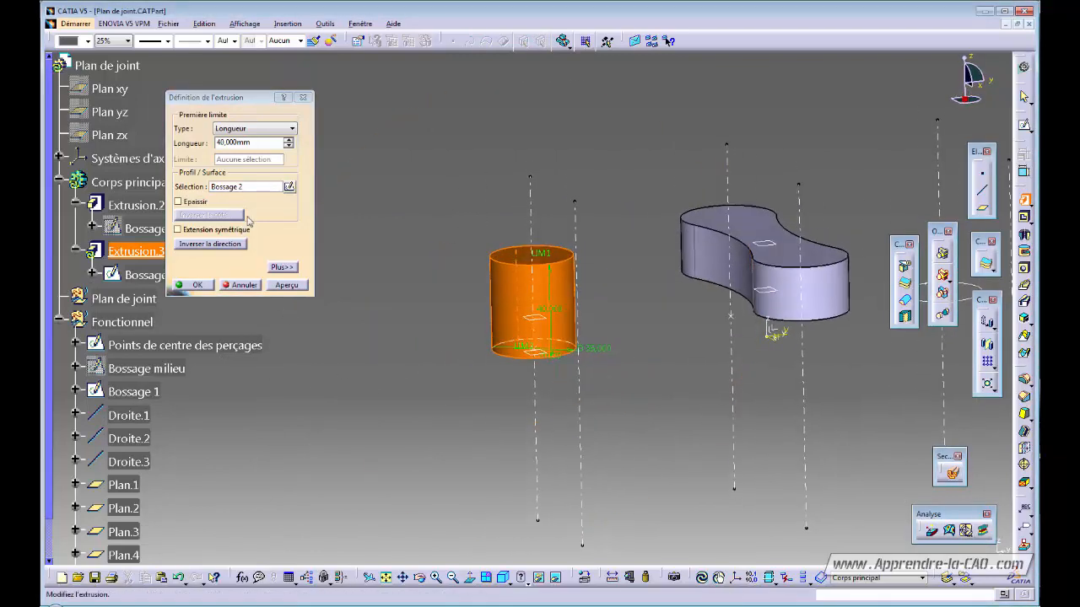
pyautogui.click(249, 129)
pyautogui.click(245, 166)
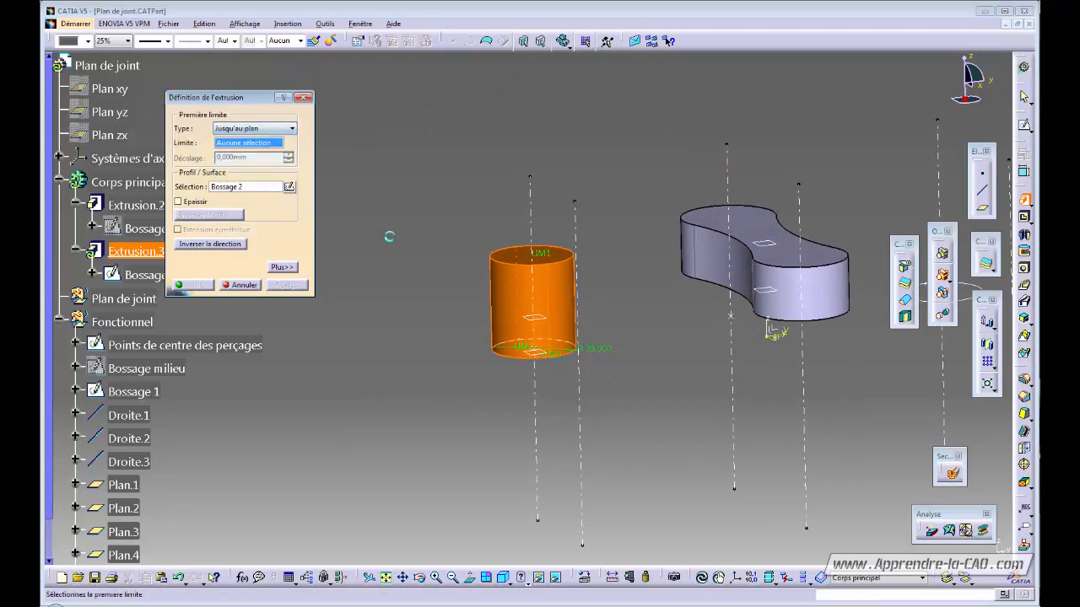
pyautogui.click(539, 325)
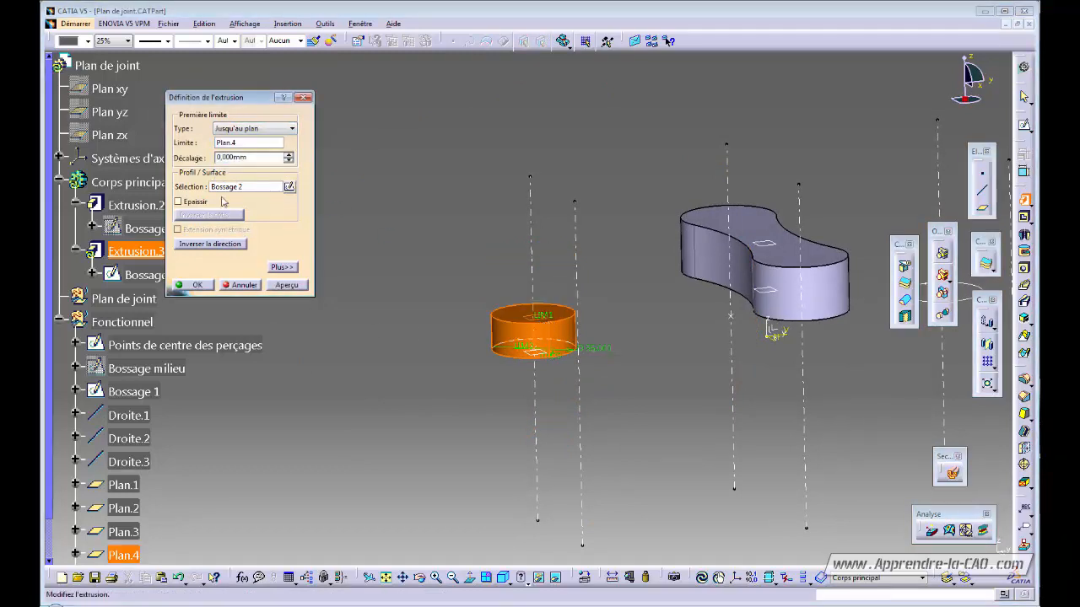
pyautogui.click(283, 267)
pyautogui.click(396, 128)
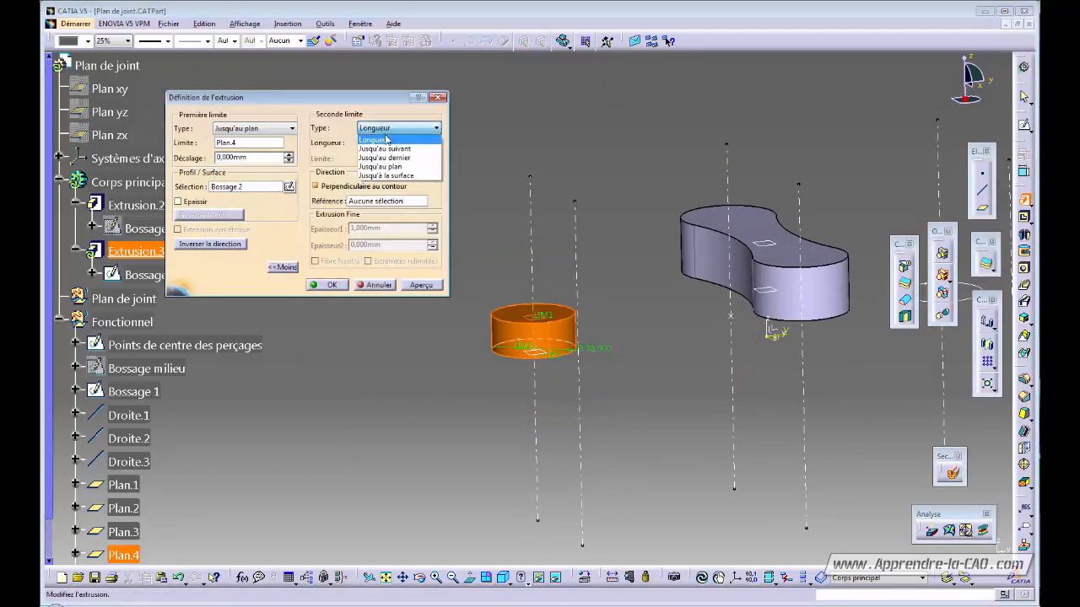
pyautogui.click(389, 167)
pyautogui.click(541, 352)
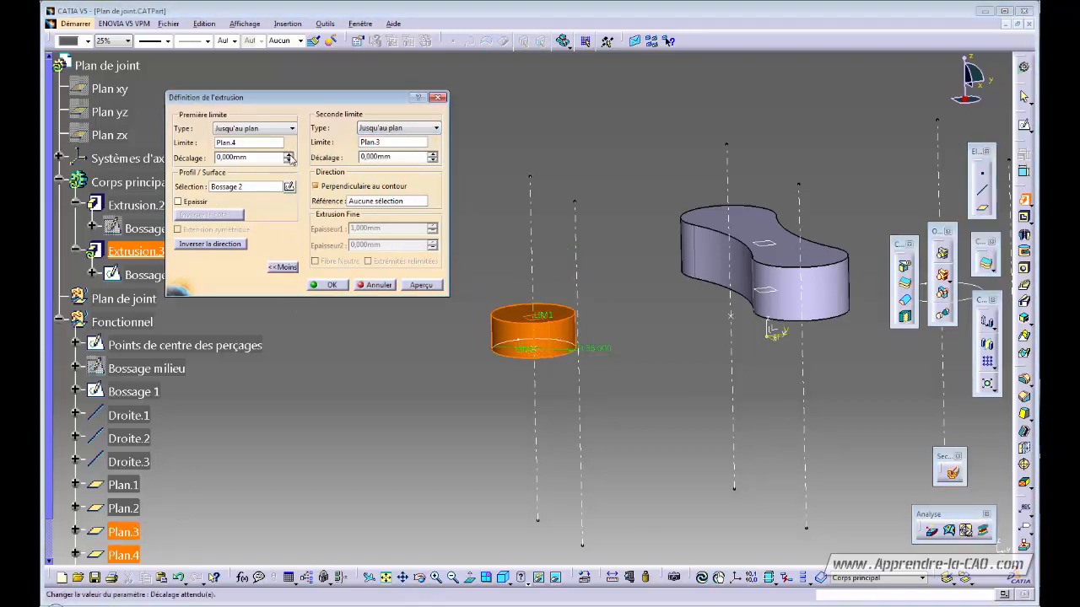
# - Offset both limits by 3 mm and confirm the cylinder as Extrusion.3
pyautogui.click(289, 155)
pyautogui.click(289, 155)
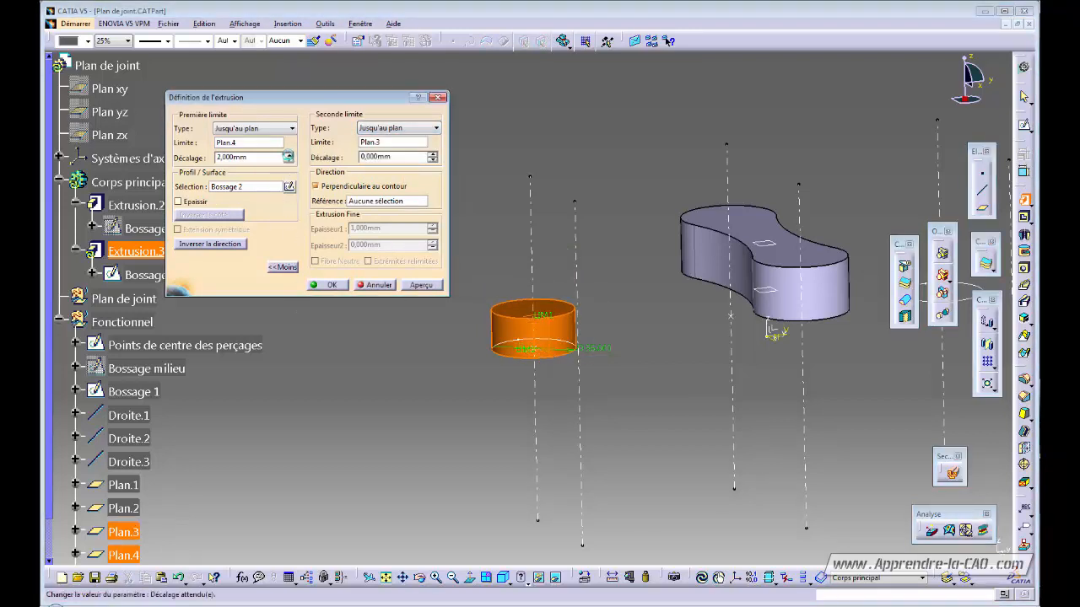
pyautogui.click(288, 155)
pyautogui.click(433, 155)
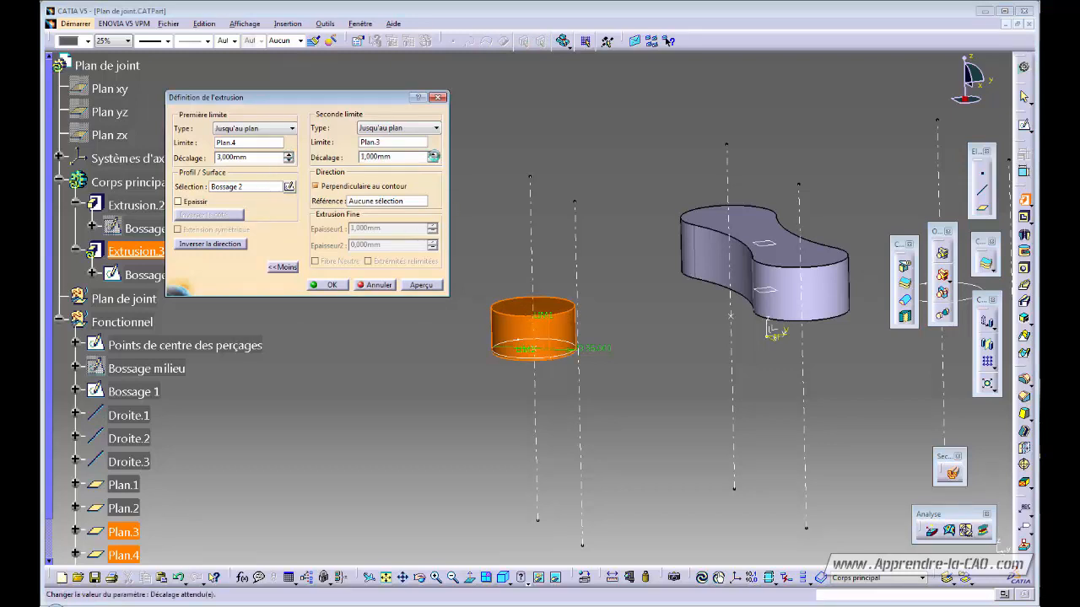
pyautogui.click(433, 155)
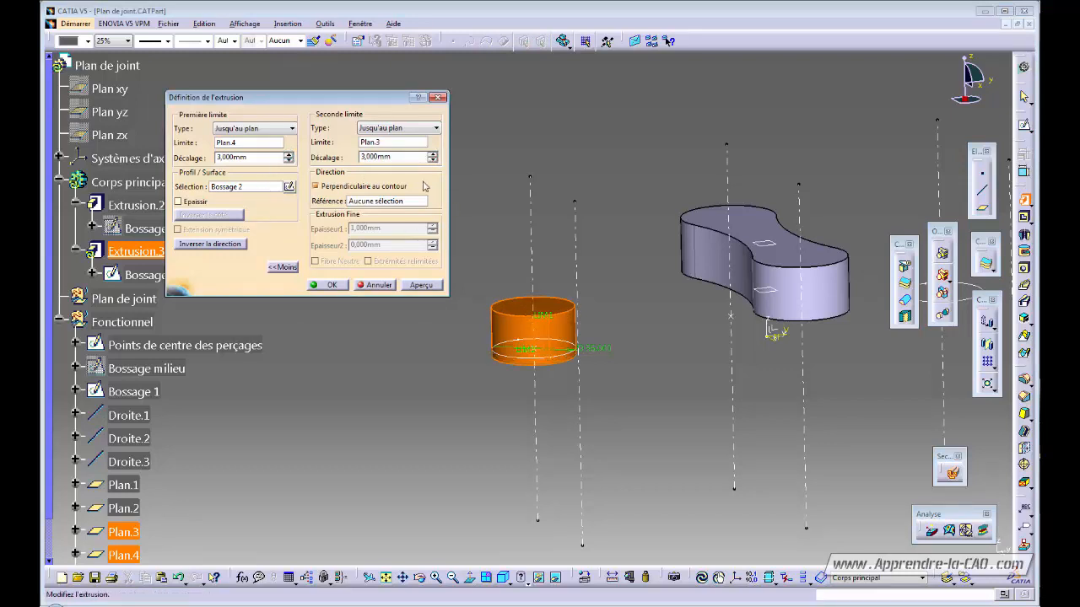
pyautogui.click(332, 285)
pyautogui.moveTo(506, 397); pyautogui.dragTo(540, 393, button='middle')
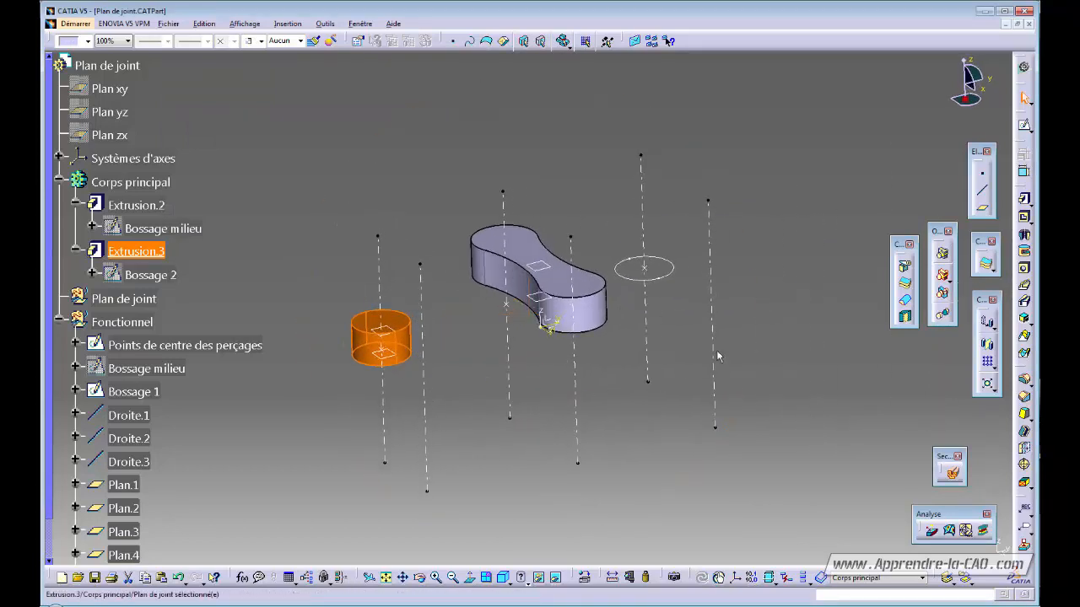
# - Pad the Bossage 1 circle with limits up to Plan.4 and up to Plan.3
pyautogui.click(1024, 200)
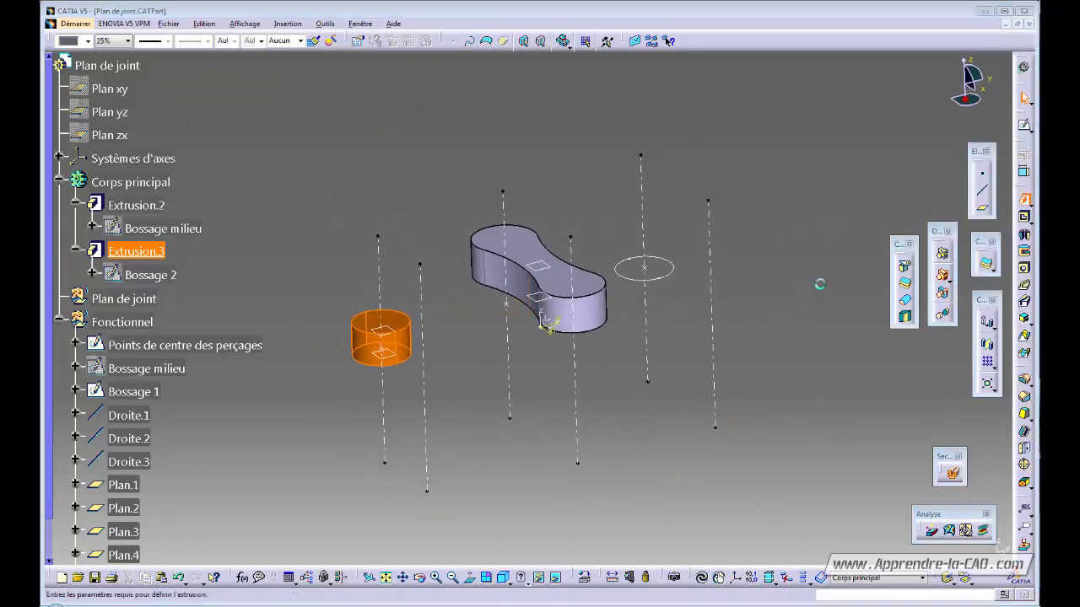
pyautogui.click(671, 277)
pyautogui.moveTo(618, 369); pyautogui.dragTo(606, 348, button='middle')
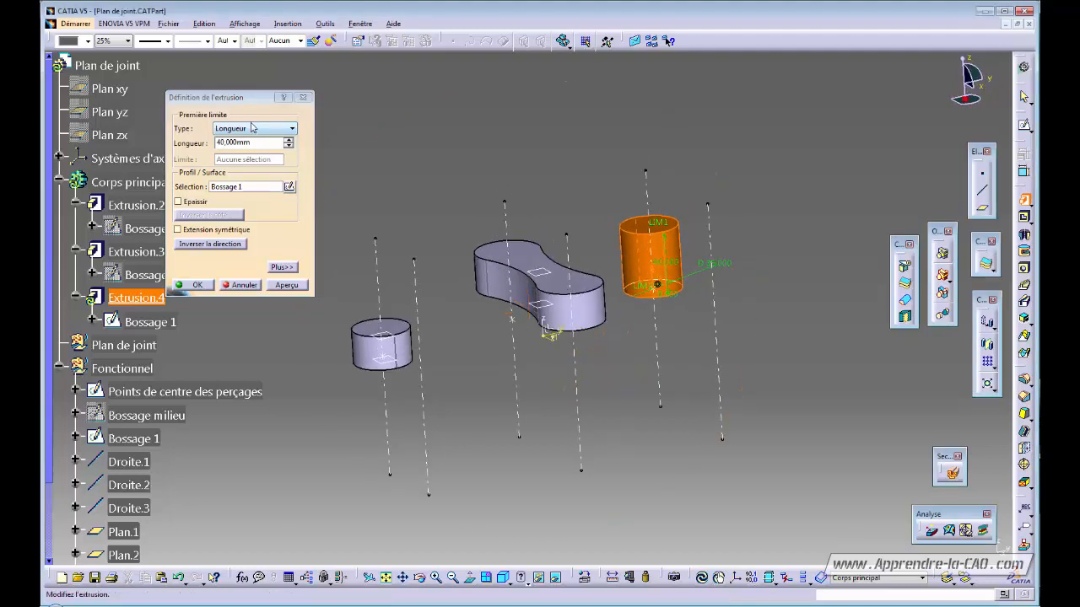
pyautogui.click(253, 128)
pyautogui.click(248, 167)
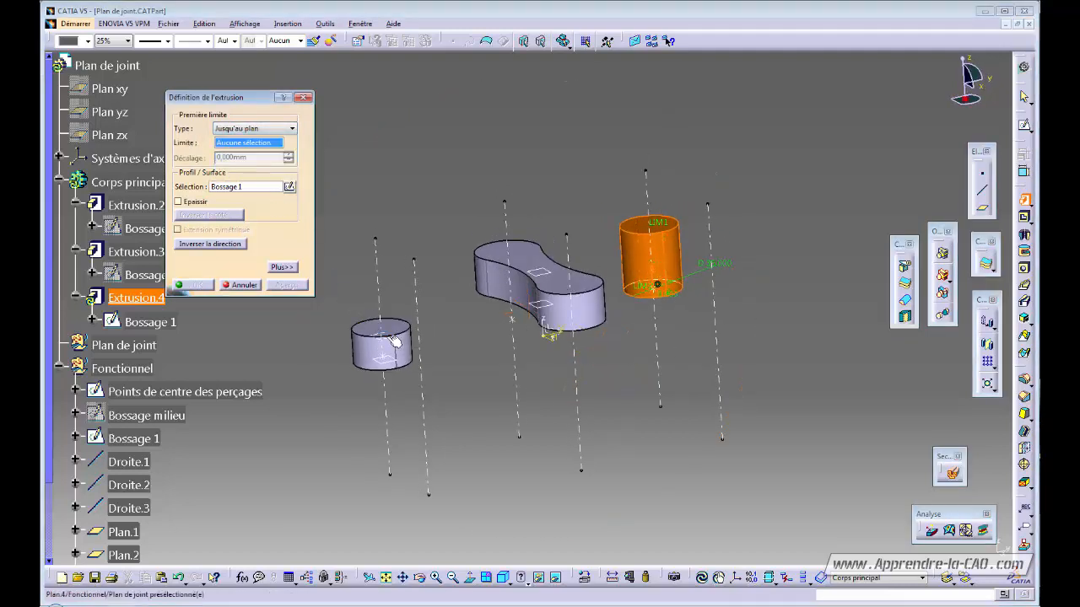
pyautogui.click(390, 332)
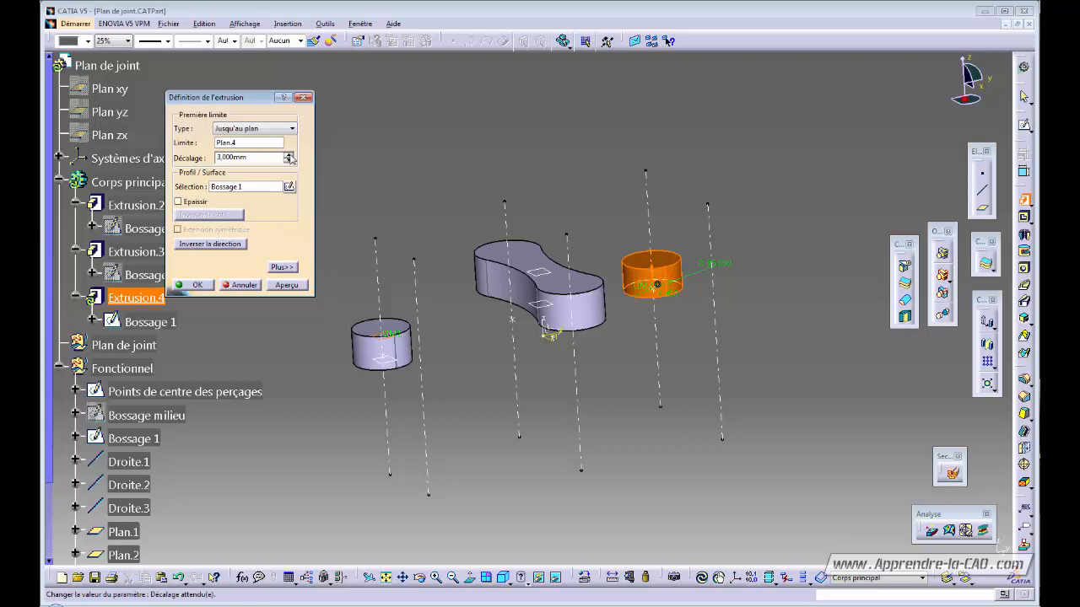
pyautogui.click(283, 266)
pyautogui.click(398, 127)
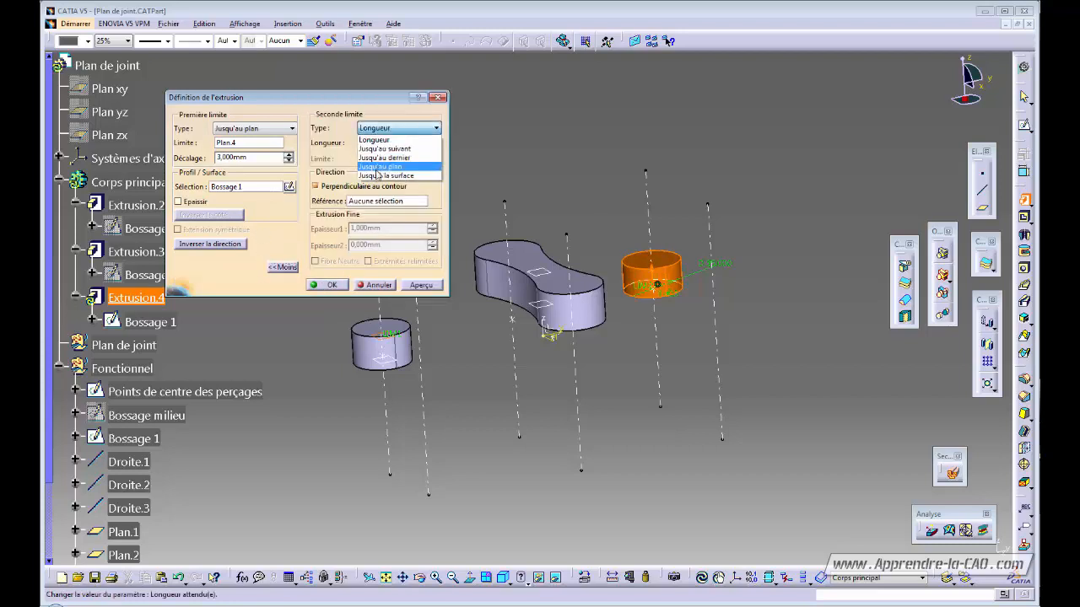
pyautogui.click(380, 167)
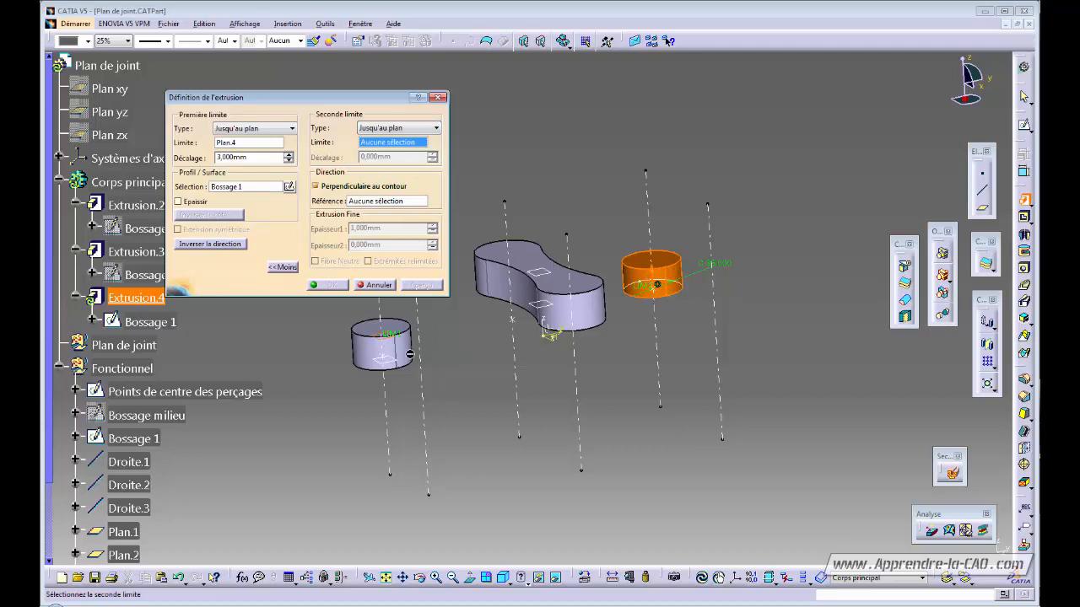
pyautogui.click(397, 361)
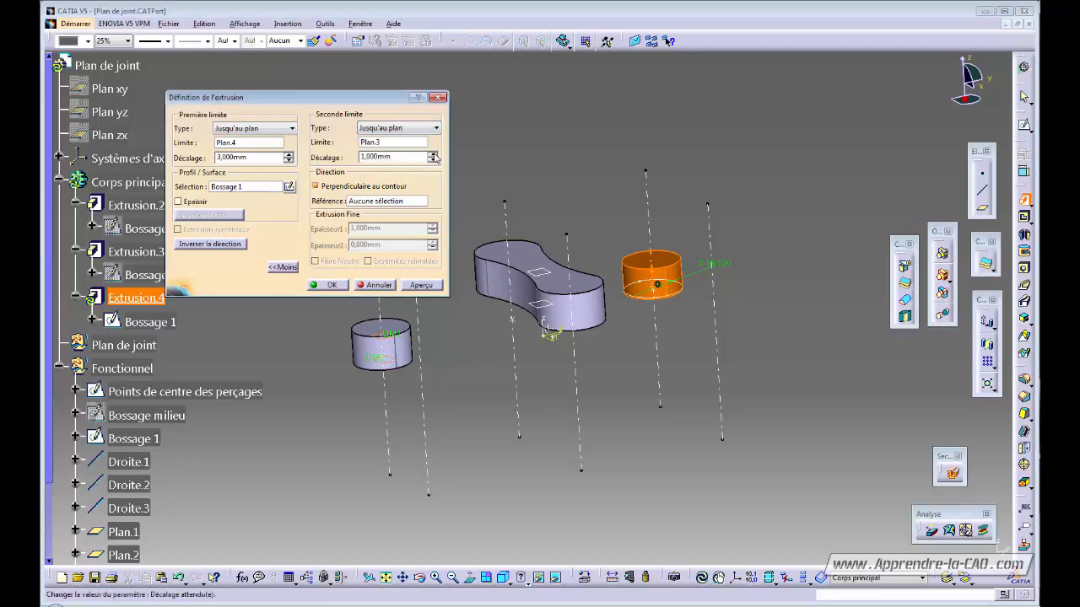
# - Set the second limit offset to 3 mm, confirm Extrusion.4, and select the upper cylinder
pyautogui.click(432, 156)
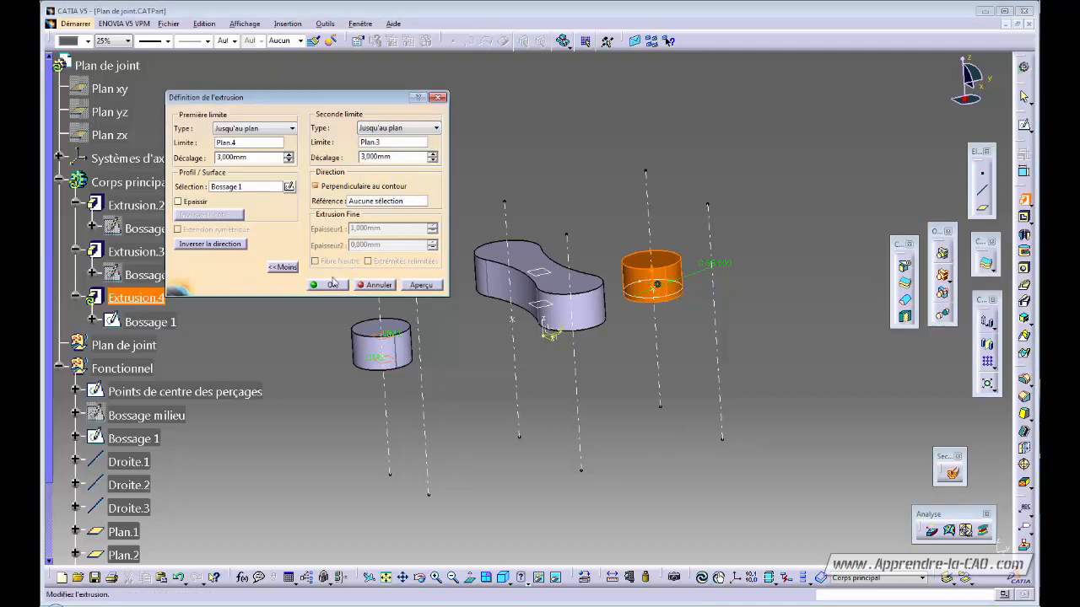
pyautogui.click(332, 284)
pyautogui.moveTo(554, 330); pyautogui.dragTo(524, 377, button='middle')
pyautogui.click(645, 385)
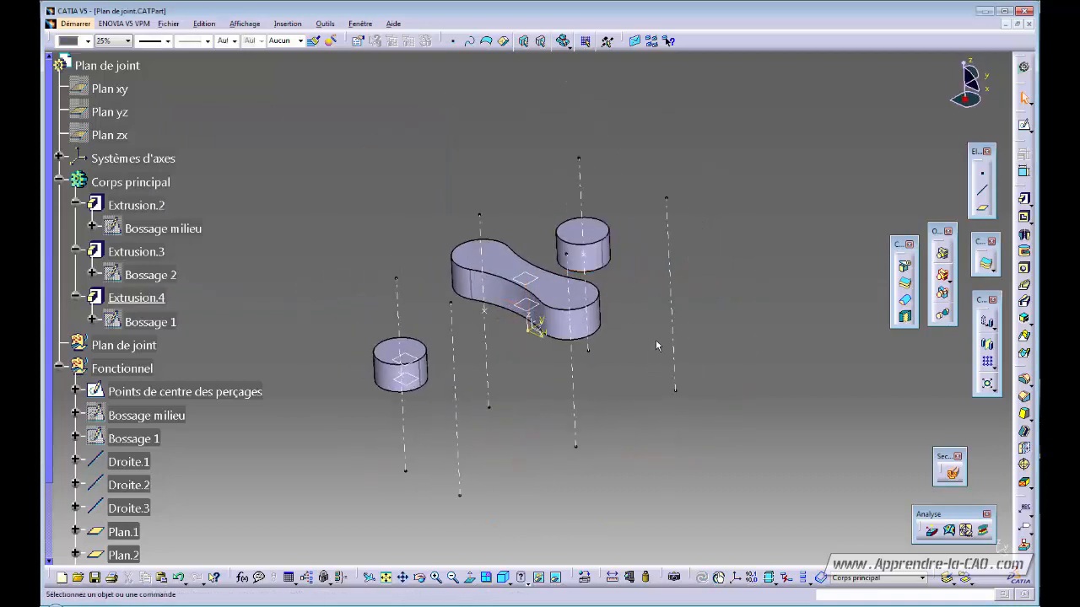
pyautogui.click(595, 253)
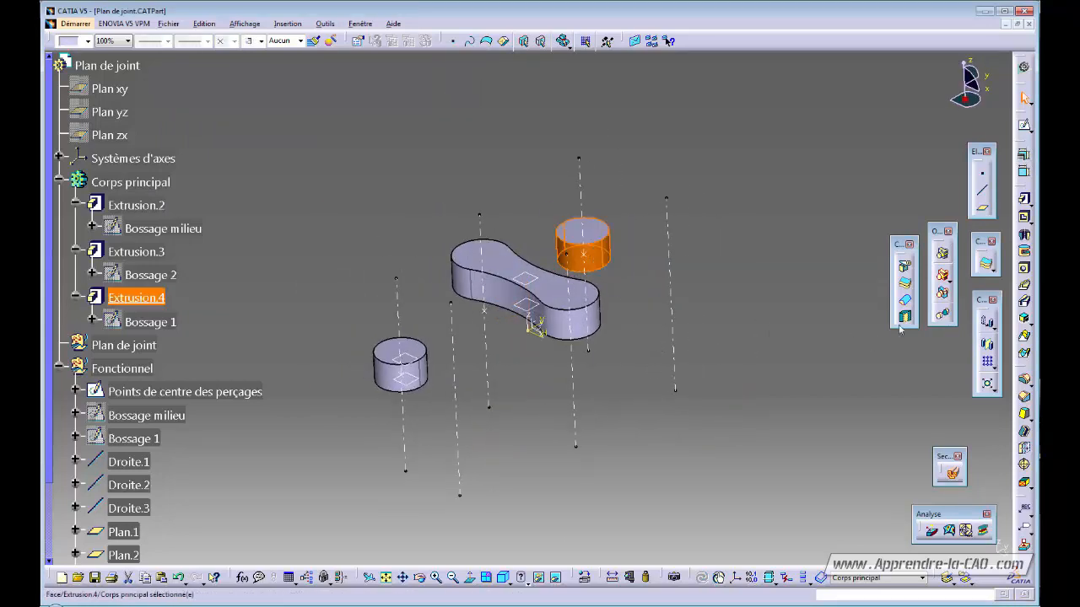
# - Mirror the upper cylinder across Plan YZ, creating Symétrie.1
pyautogui.click(987, 345)
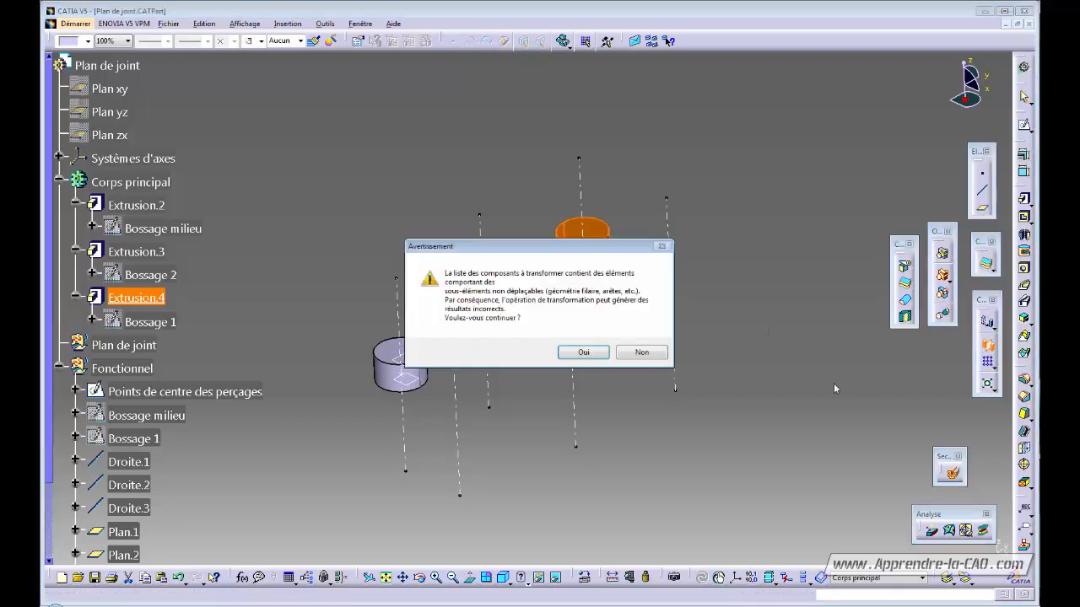
pyautogui.click(584, 354)
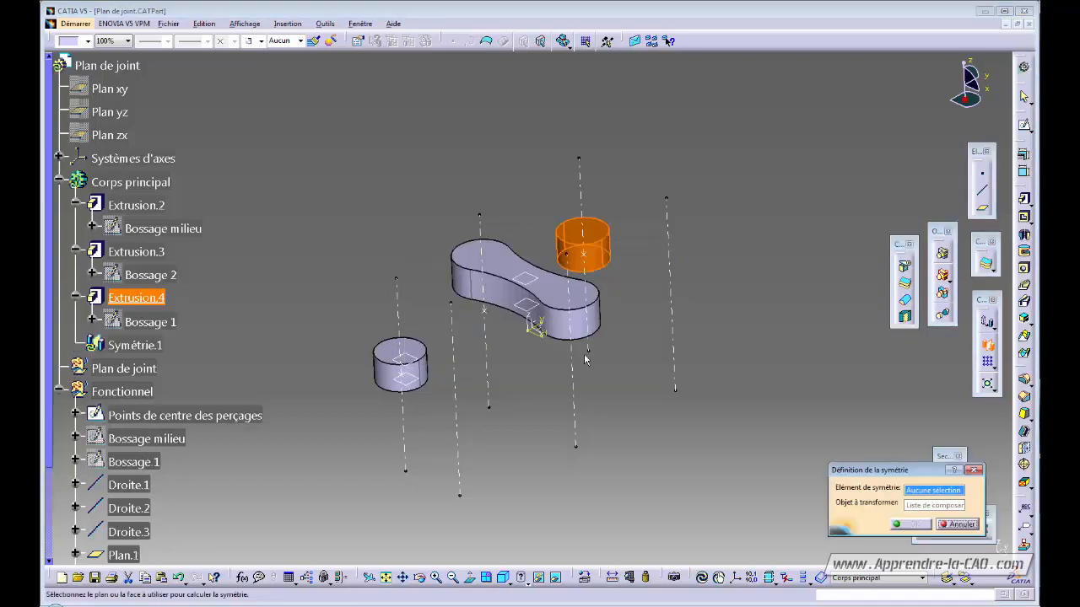
pyautogui.click(538, 325)
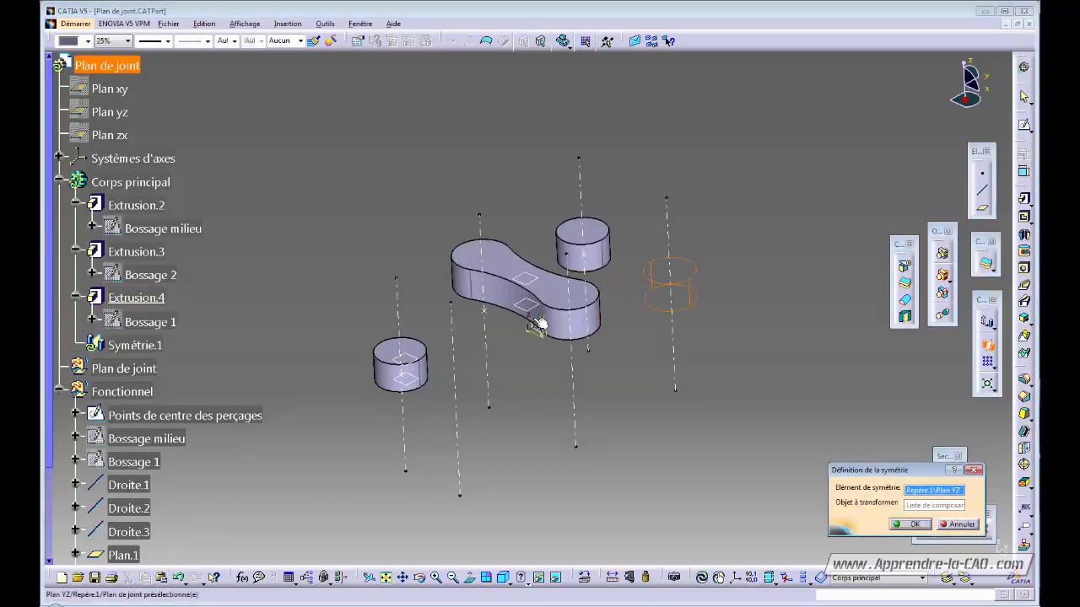
pyautogui.click(909, 524)
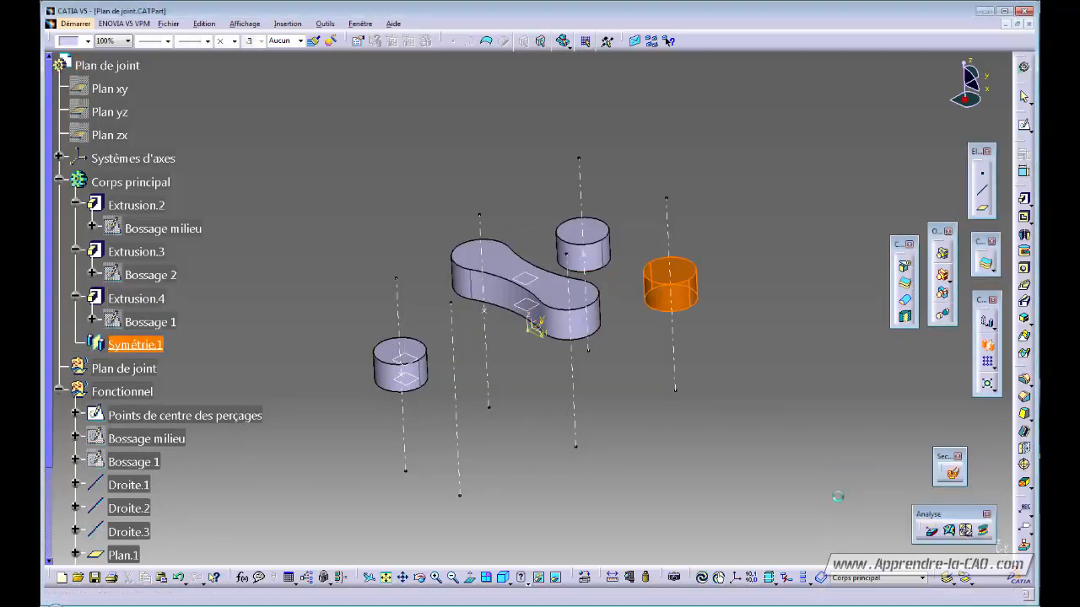
# - Mirror the lower-left cylinder across Plan YZ, creating Symétrie.2
pyautogui.click(378, 371)
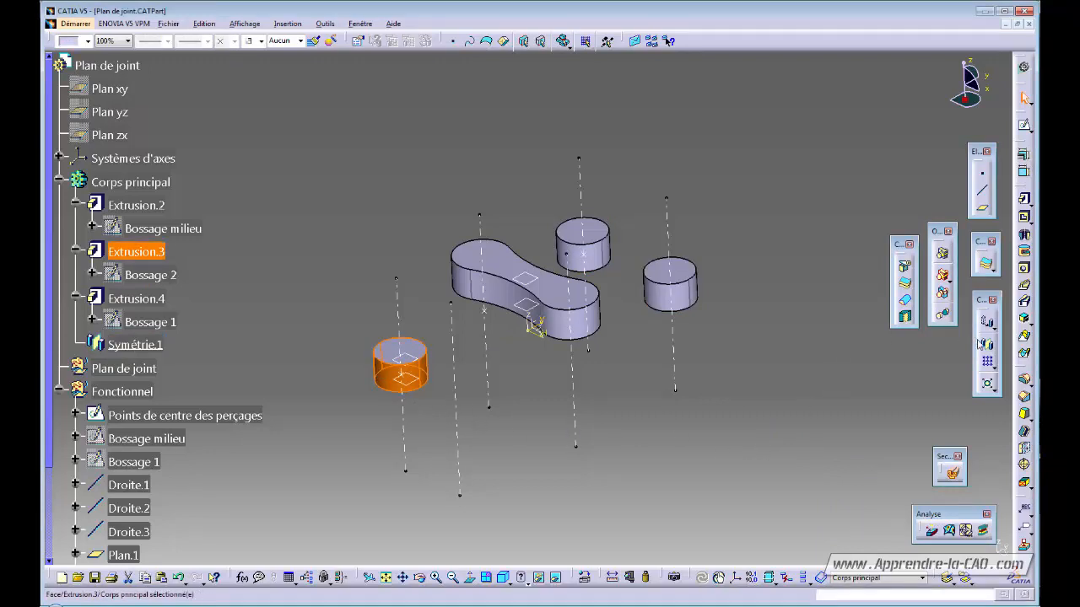
pyautogui.click(984, 344)
pyautogui.click(590, 353)
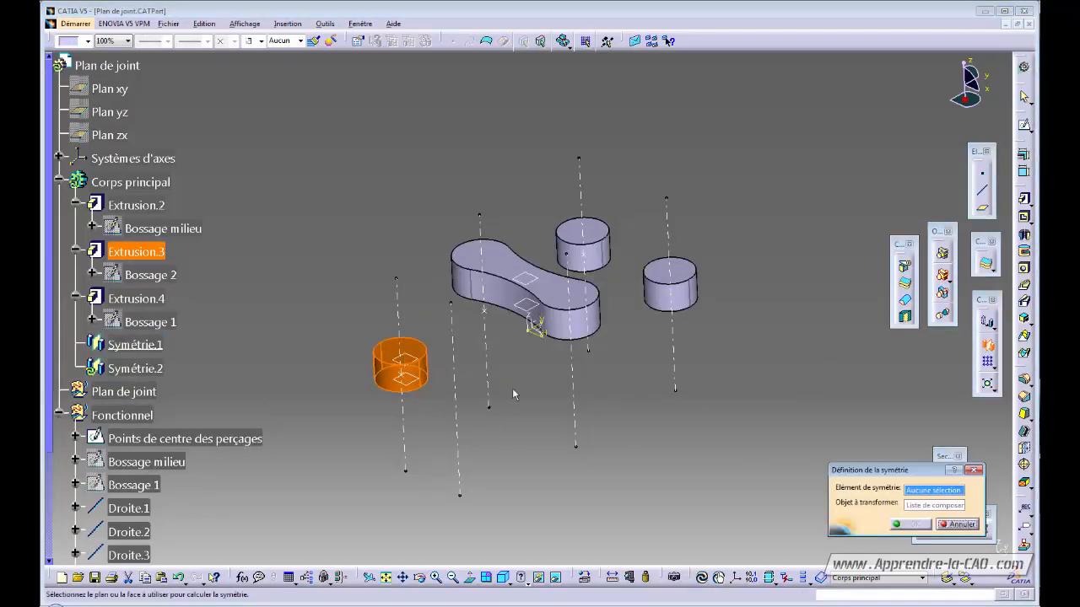
pyautogui.click(540, 324)
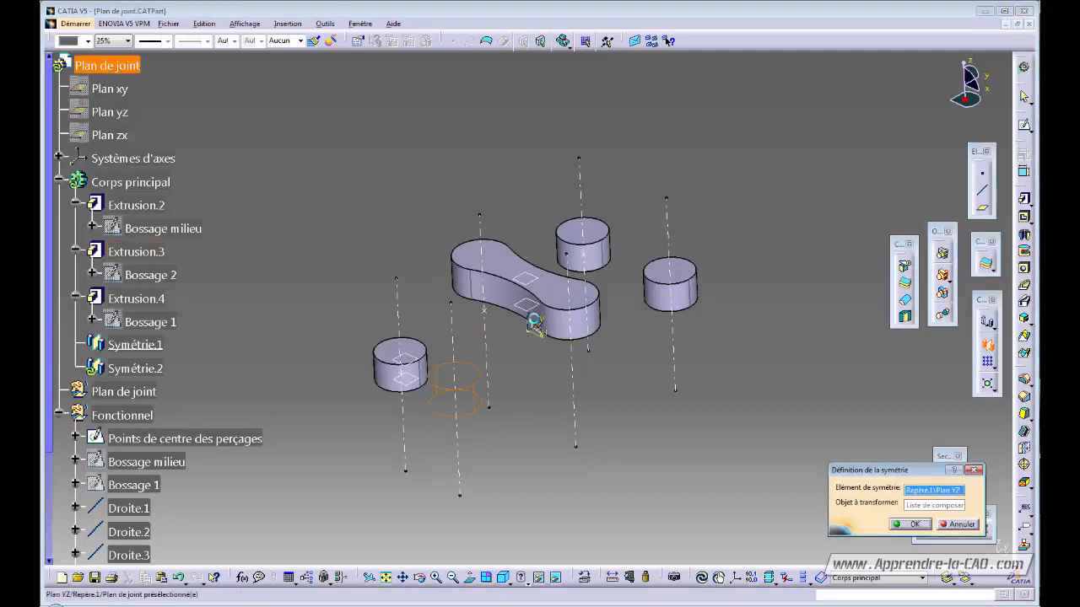
pyautogui.click(908, 525)
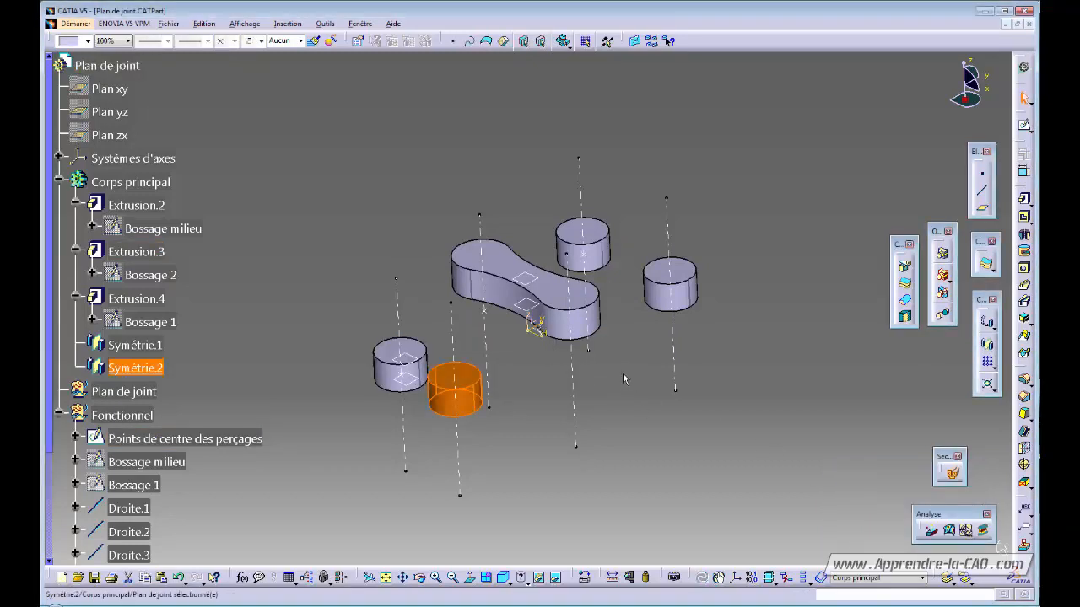
pyautogui.moveTo(527, 354); pyautogui.dragTo(531, 435, button='middle')
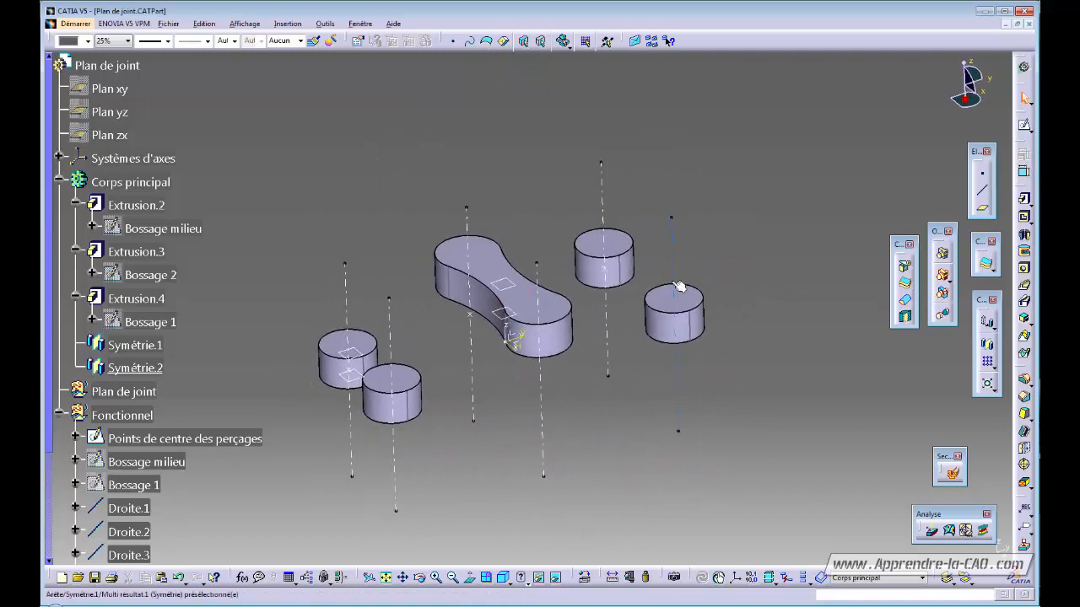
pyautogui.moveTo(460, 398)
pyautogui.mouseDown(button='middle')
pyautogui.moveTo(559, 290)
pyautogui.moveTo(475, 386)
pyautogui.mouseUp(button='middle')
pyautogui.moveTo(648, 447); pyautogui.dragTo(587, 439, button='middle')
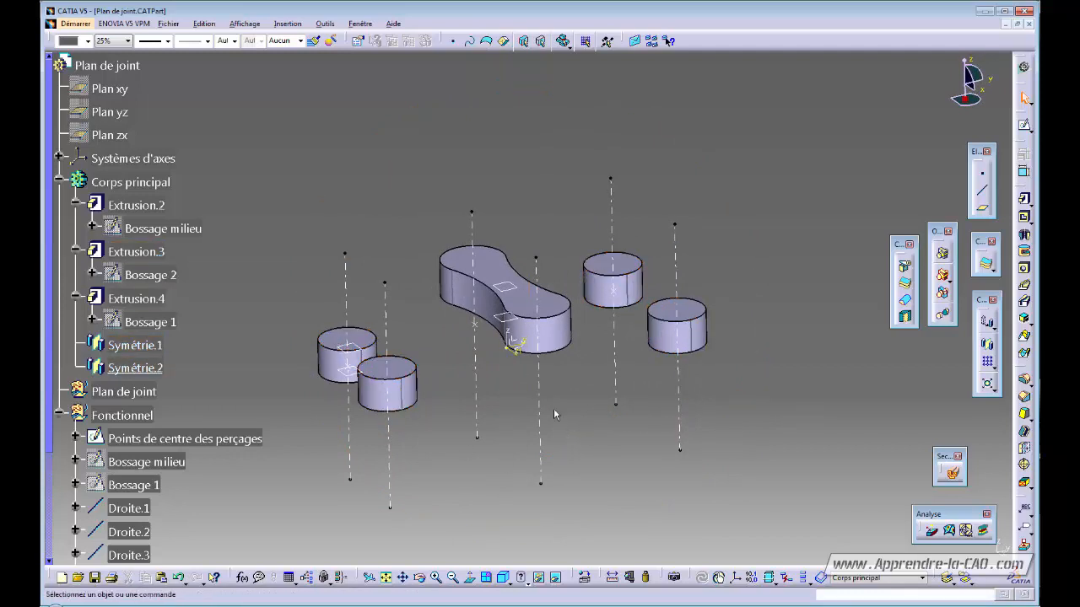
pyautogui.moveTo(523, 435)
pyautogui.mouseDown(button='middle')
pyautogui.moveTo(510, 450)
pyautogui.moveTo(548, 473)
pyautogui.moveTo(616, 449)
pyautogui.moveTo(614, 410)
pyautogui.moveTo(595, 417)
pyautogui.moveTo(653, 429)
pyautogui.moveTo(497, 439)
pyautogui.moveTo(527, 456)
pyautogui.moveTo(511, 449)
pyautogui.mouseUp(button='middle')
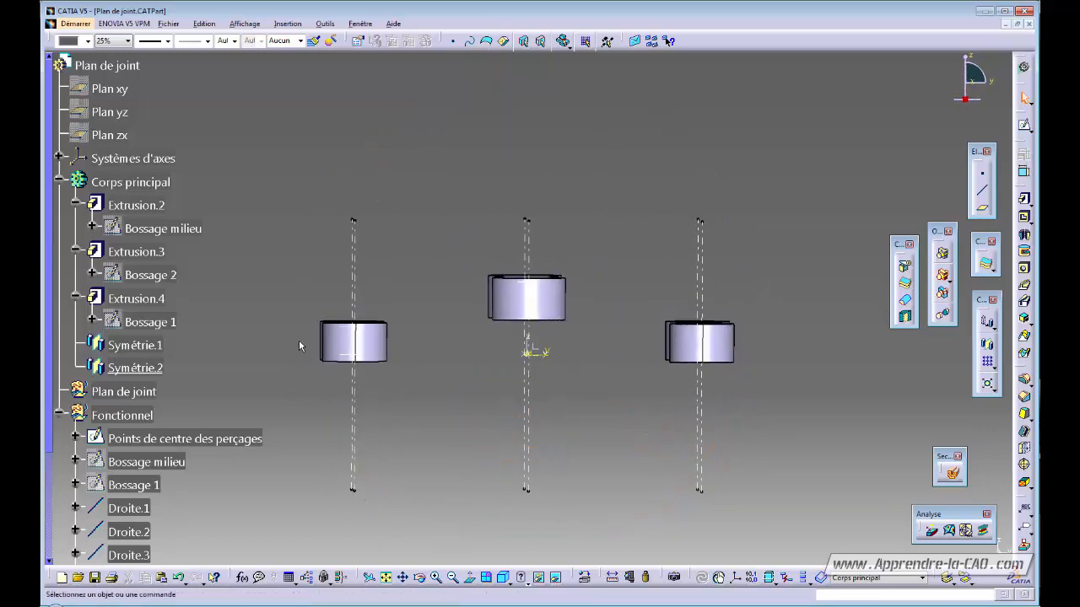
pyautogui.moveTo(318, 346); pyautogui.dragTo(356, 361, button='middle')
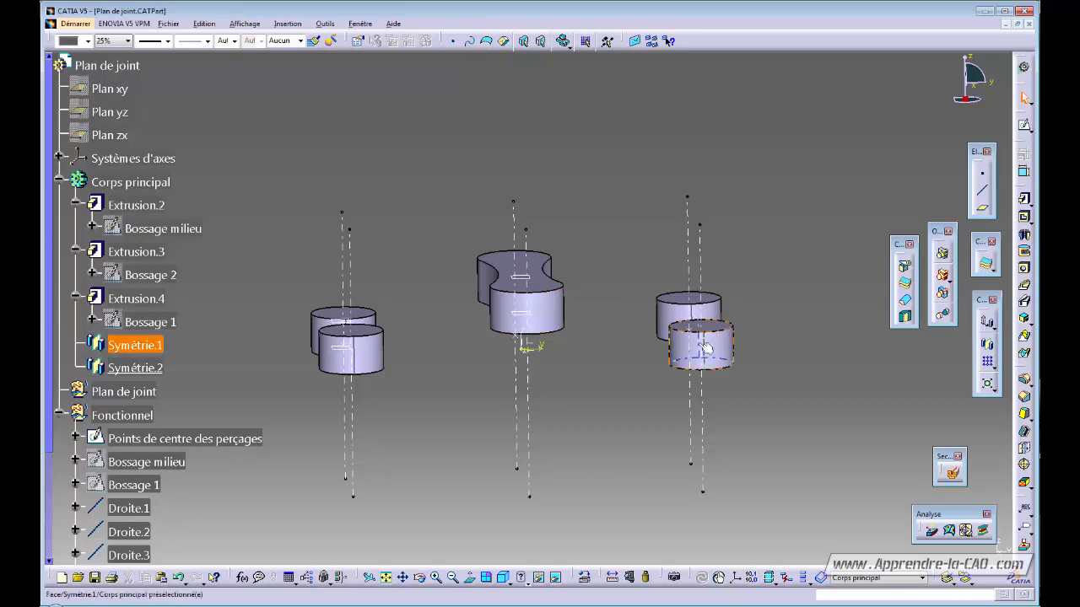
pyautogui.moveTo(751, 339); pyautogui.dragTo(556, 402, button='middle')
pyautogui.moveTo(550, 364); pyautogui.dragTo(600, 439, button='middle')
pyautogui.click(1028, 326)
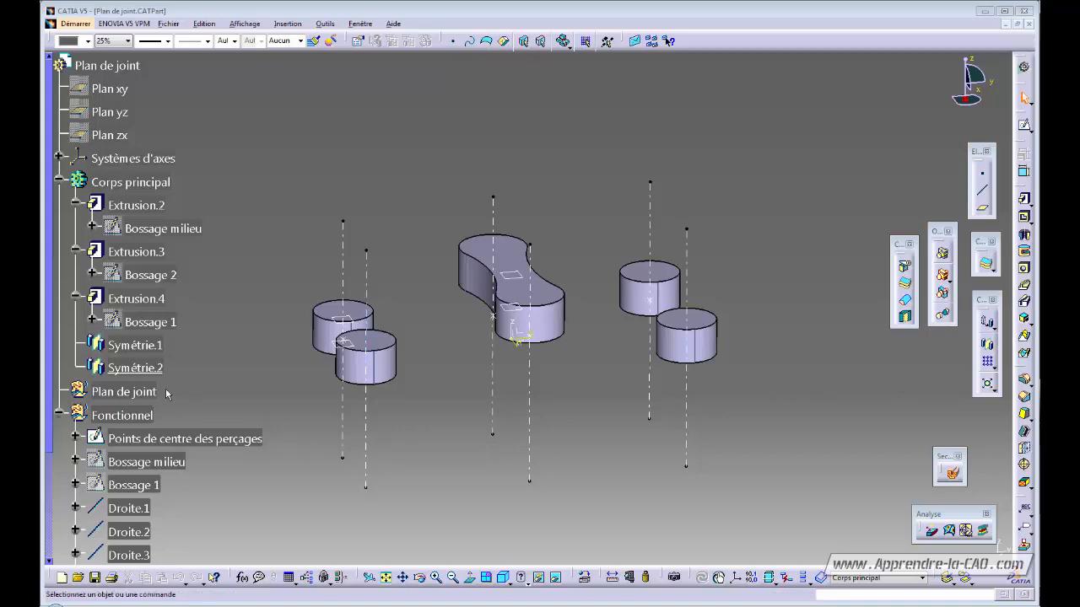
# - Define Plan de joint as the work object and change to the Generative Shape Design workbench
pyautogui.rightClick(127, 392)
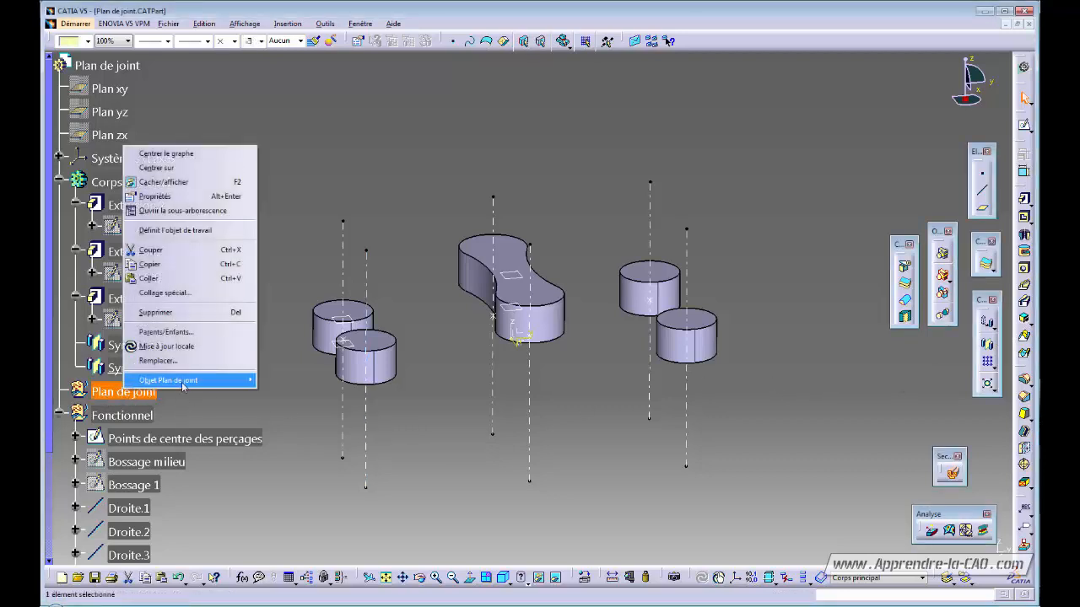
pyautogui.click(181, 228)
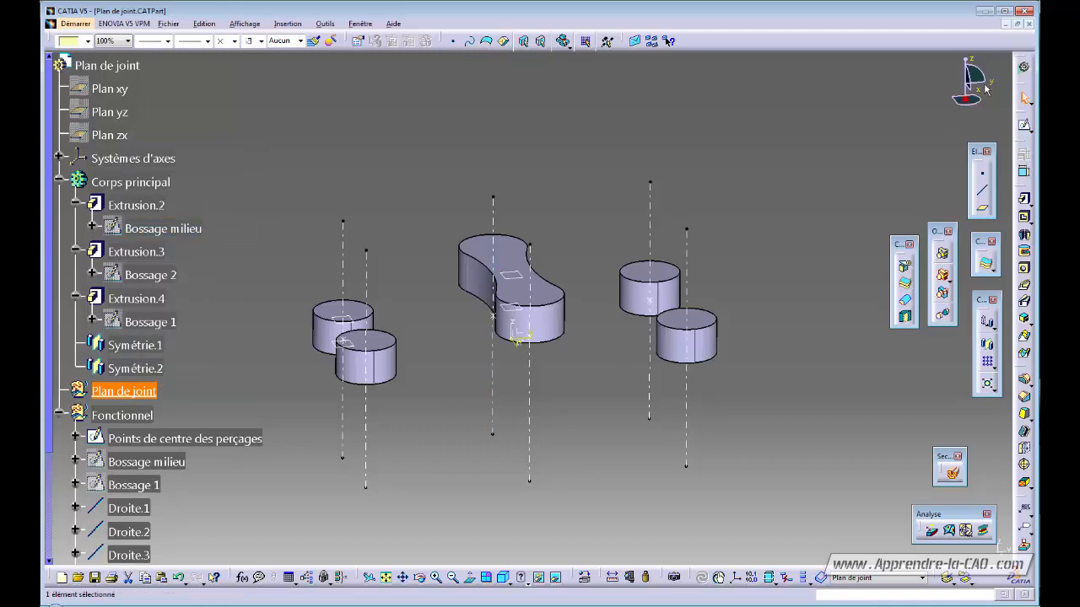
pyautogui.click(1024, 67)
pyautogui.click(788, 203)
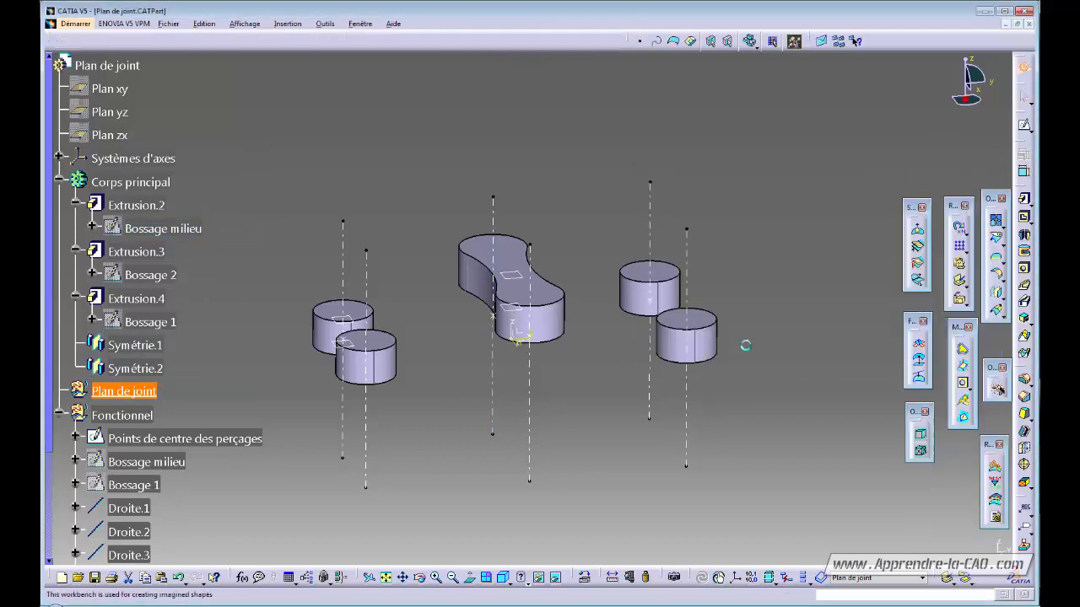
pyautogui.moveTo(594, 393)
pyautogui.mouseDown(button='middle')
pyautogui.moveTo(581, 392)
pyautogui.moveTo(604, 385)
pyautogui.mouseUp(button='middle')
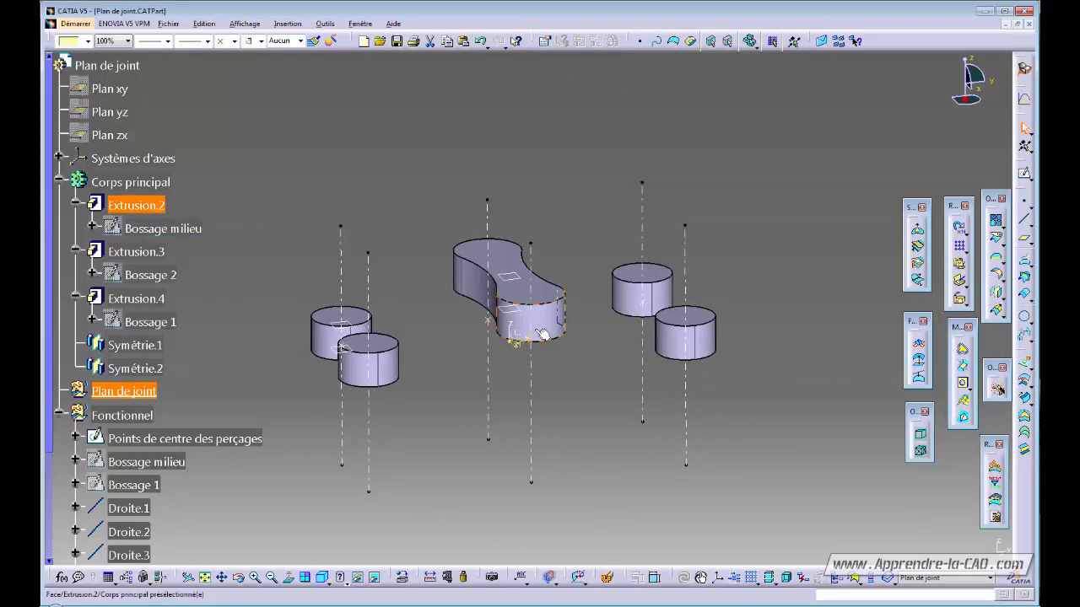
pyautogui.moveTo(559, 315); pyautogui.dragTo(535, 518, button='middle')
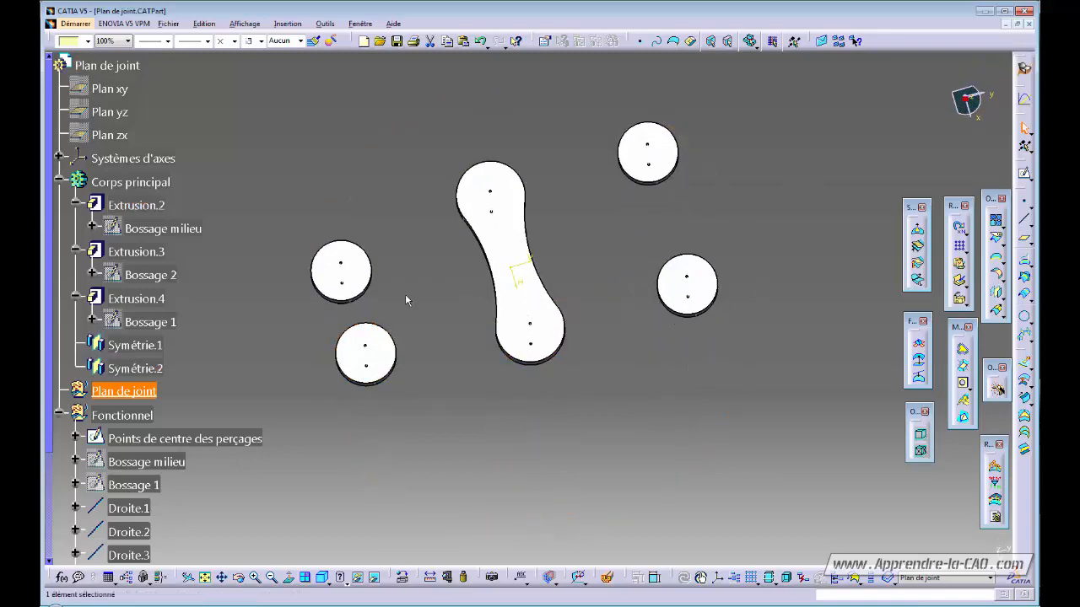
pyautogui.moveTo(405, 300); pyautogui.dragTo(494, 345, button='middle')
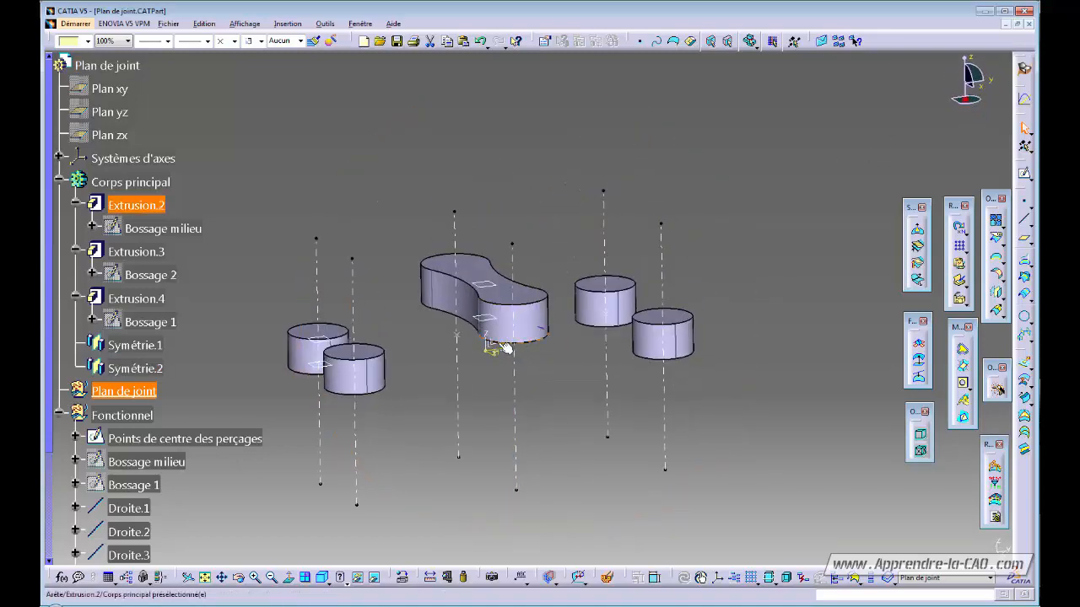
pyautogui.moveTo(549, 411); pyautogui.dragTo(540, 397, button='middle')
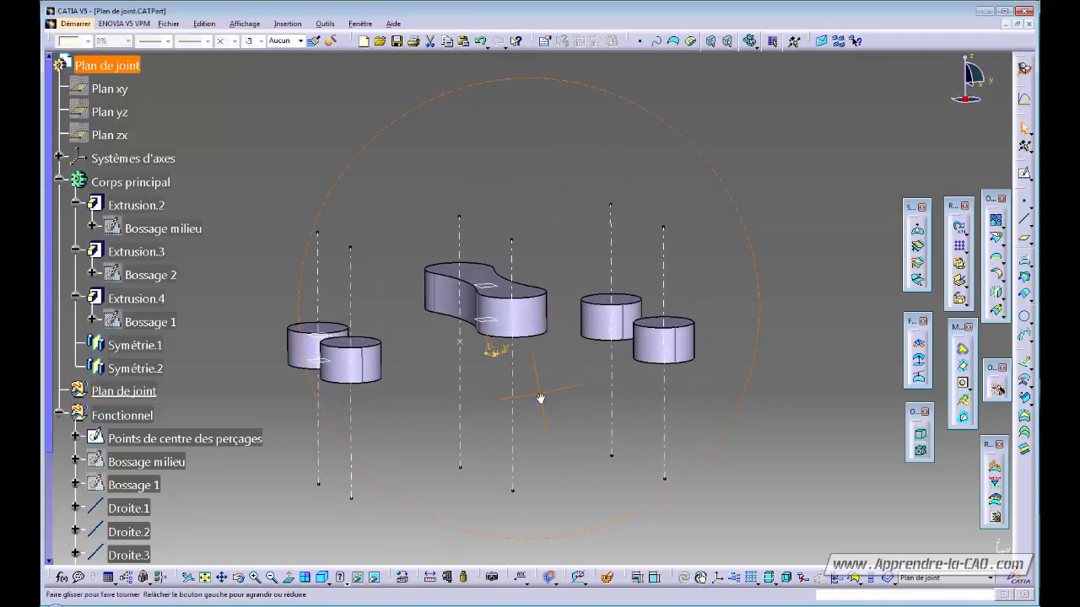
# - Open a new sketch and intersect the three cylinders' faces with the sketch plane
pyautogui.click(1024, 173)
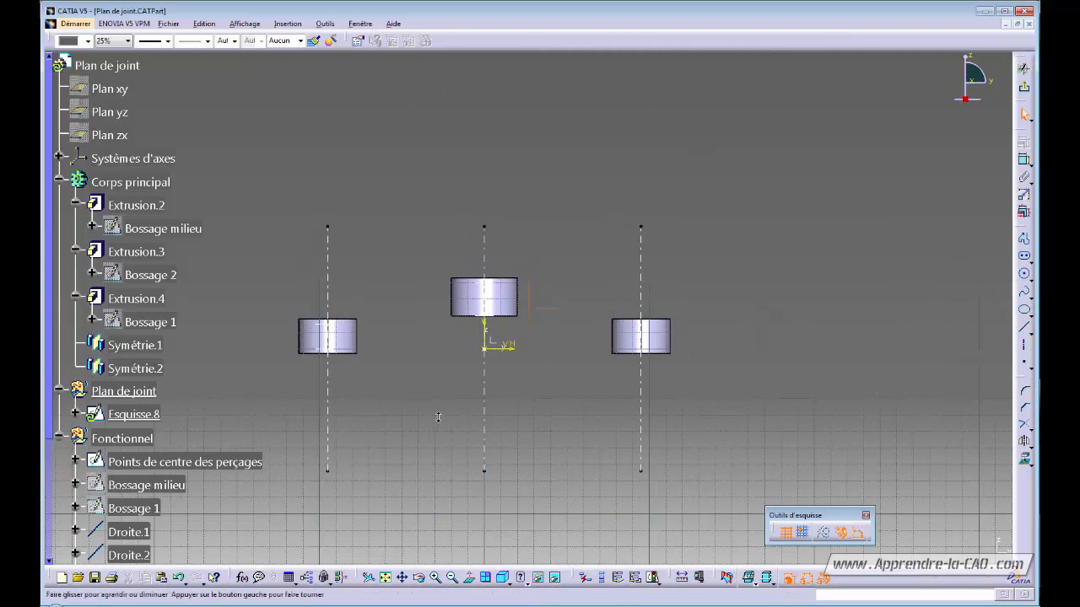
pyautogui.moveTo(438, 417)
pyautogui.keyDown('ctrl'); pyautogui.mouseDown(button='middle')
pyautogui.moveTo(431, 401)
pyautogui.moveTo(531, 402)
pyautogui.moveTo(472, 412)
pyautogui.mouseUp(button='middle'); pyautogui.keyUp('ctrl')
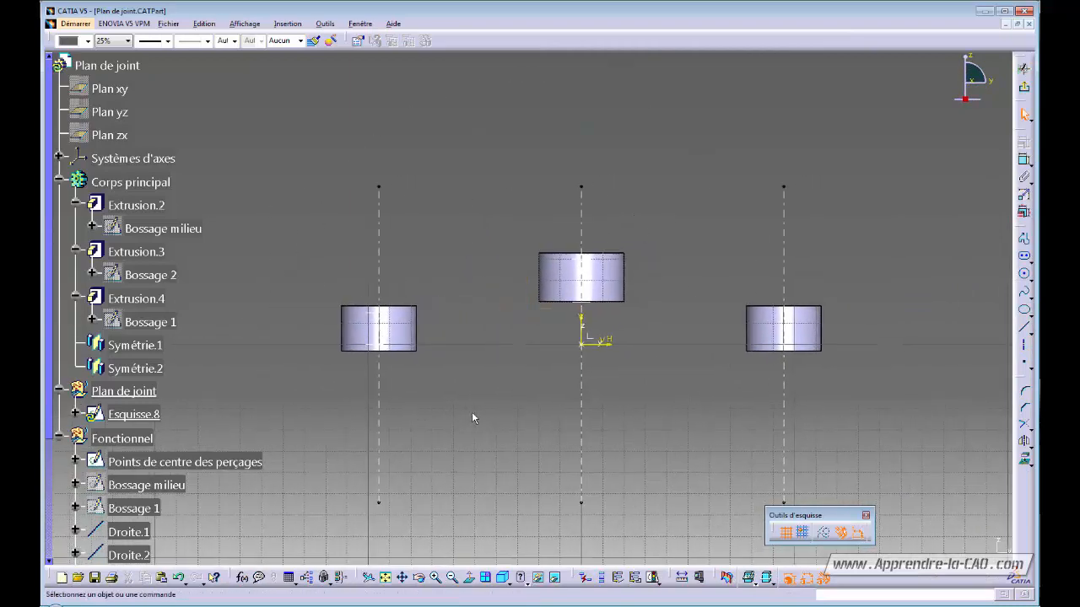
pyautogui.click(1029, 463)
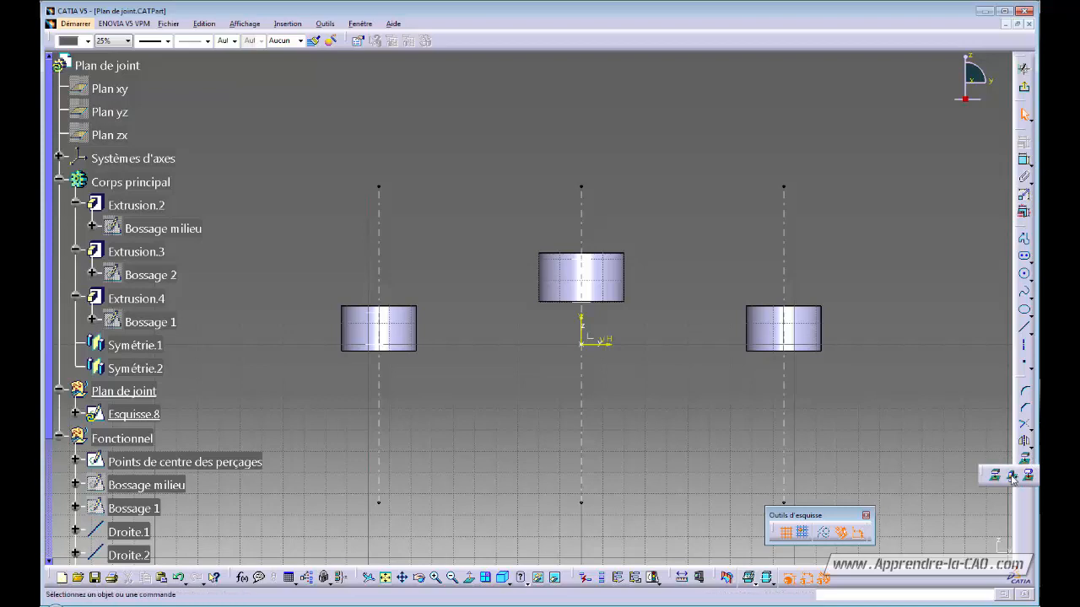
pyautogui.click(1013, 477)
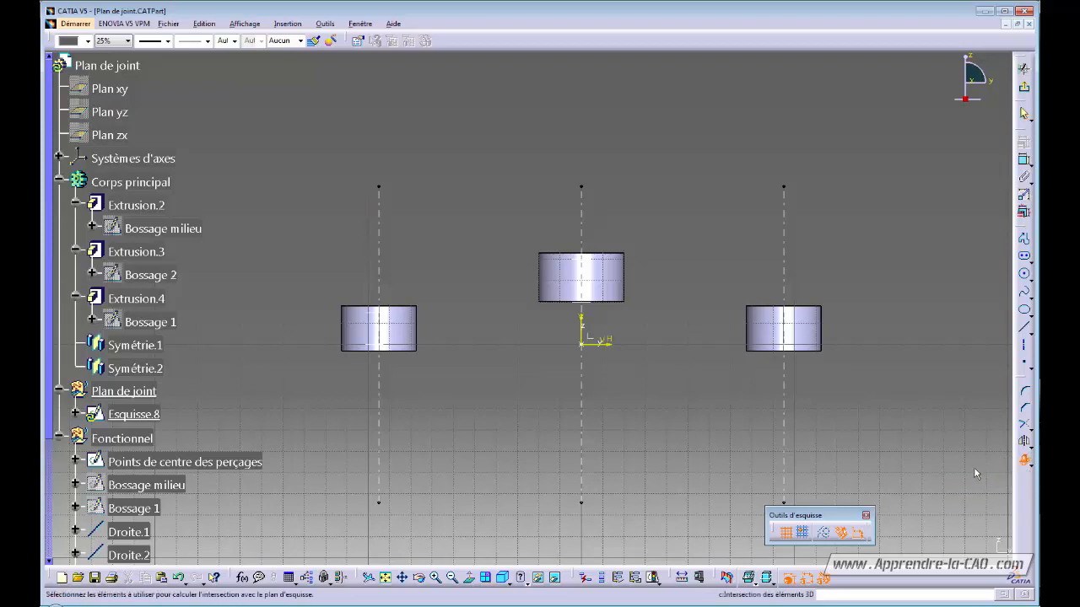
pyautogui.click(377, 315)
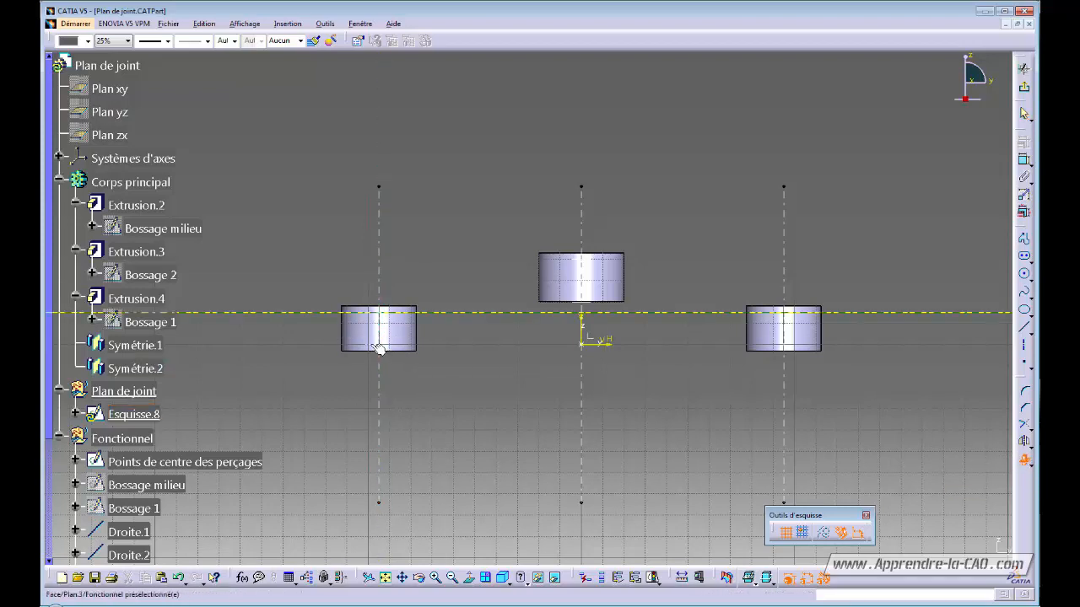
pyautogui.click(583, 266)
pyautogui.click(576, 302)
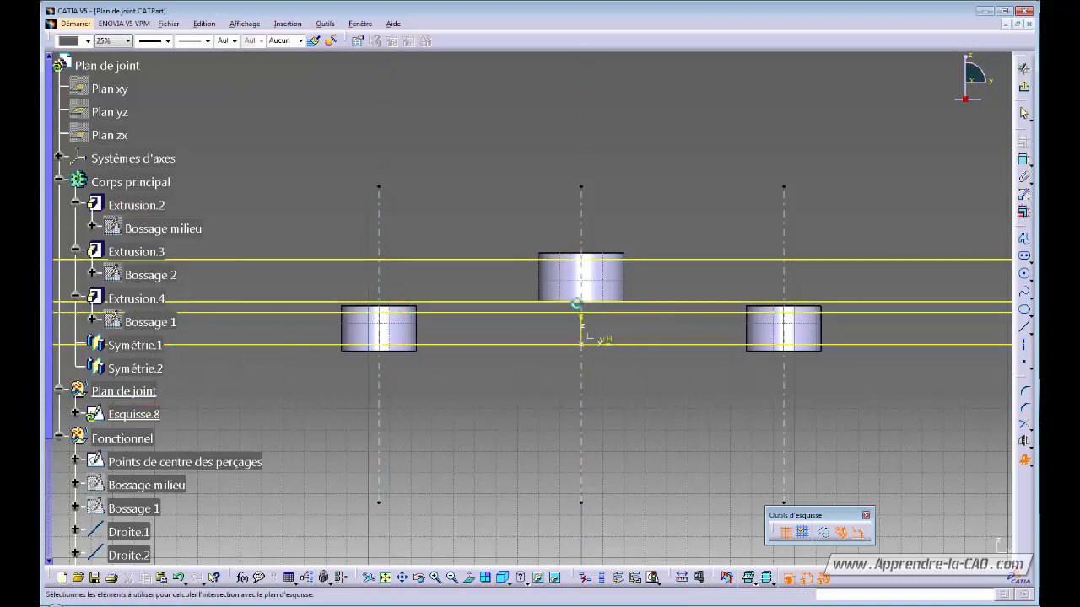
pyautogui.click(1026, 459)
# - Convert the intersection lines into dashed construction lines
pyautogui.keyDown('ctrl'); pyautogui.moveTo(843, 372); pyautogui.dragTo(841, 420, button='middle'); pyautogui.keyUp('ctrl')
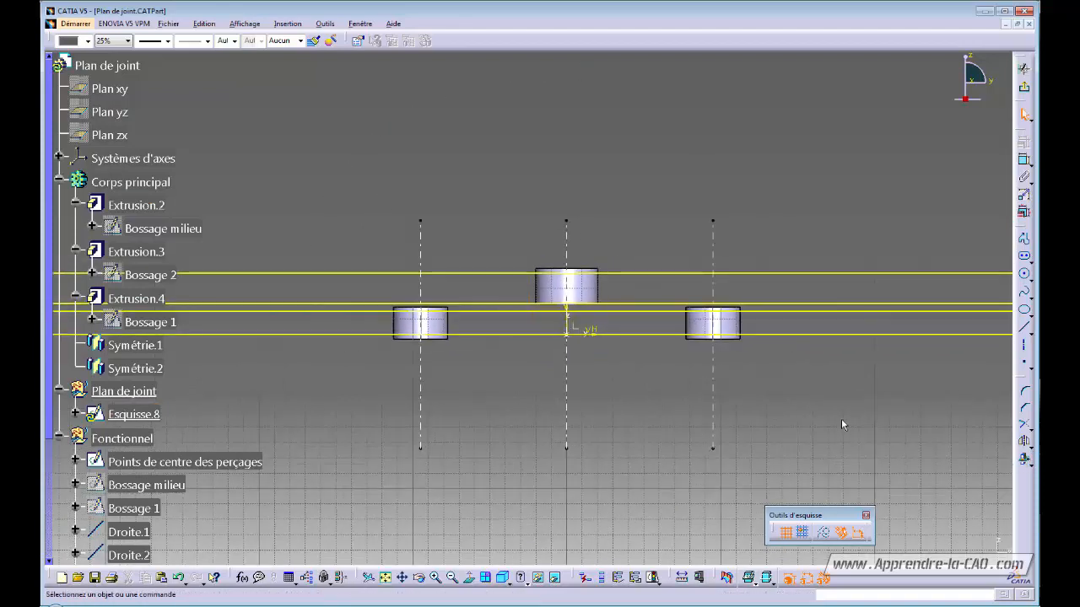
pyautogui.click(767, 272)
pyautogui.keyDown('ctrl'); pyautogui.click(770, 303); pyautogui.keyUp('ctrl')
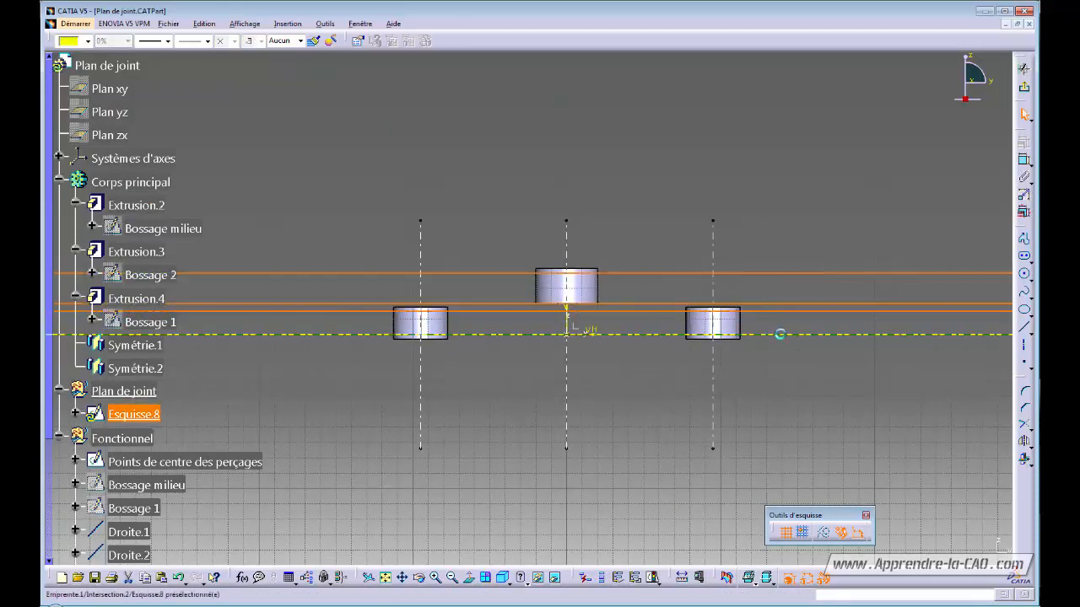
pyautogui.click(825, 533)
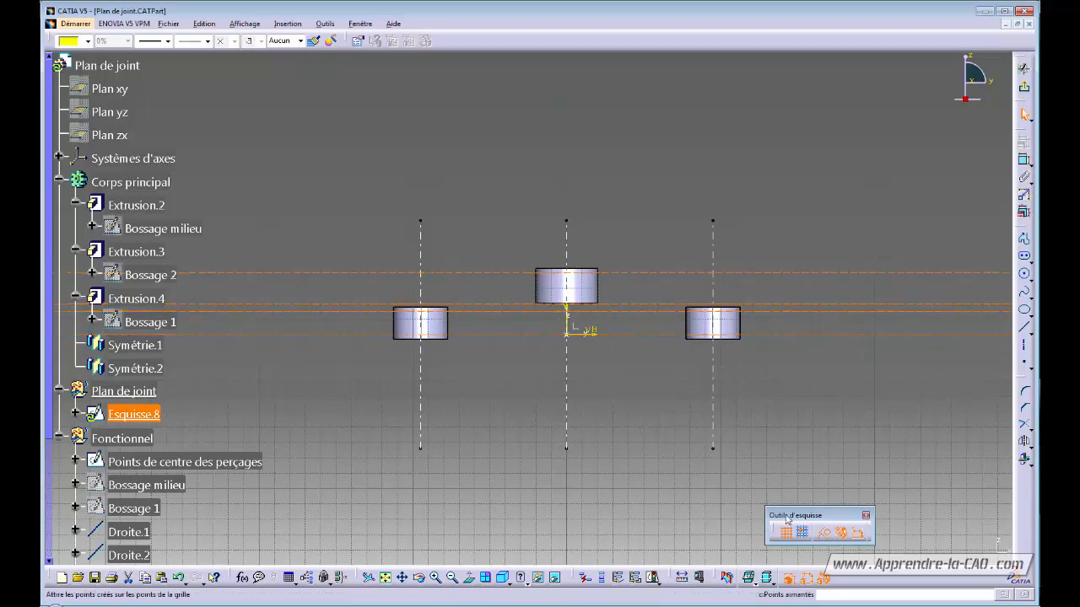
pyautogui.click(625, 455)
pyautogui.keyDown('ctrl'); pyautogui.moveTo(648, 427); pyautogui.dragTo(675, 396, button='middle'); pyautogui.keyUp('ctrl')
pyautogui.click(823, 532)
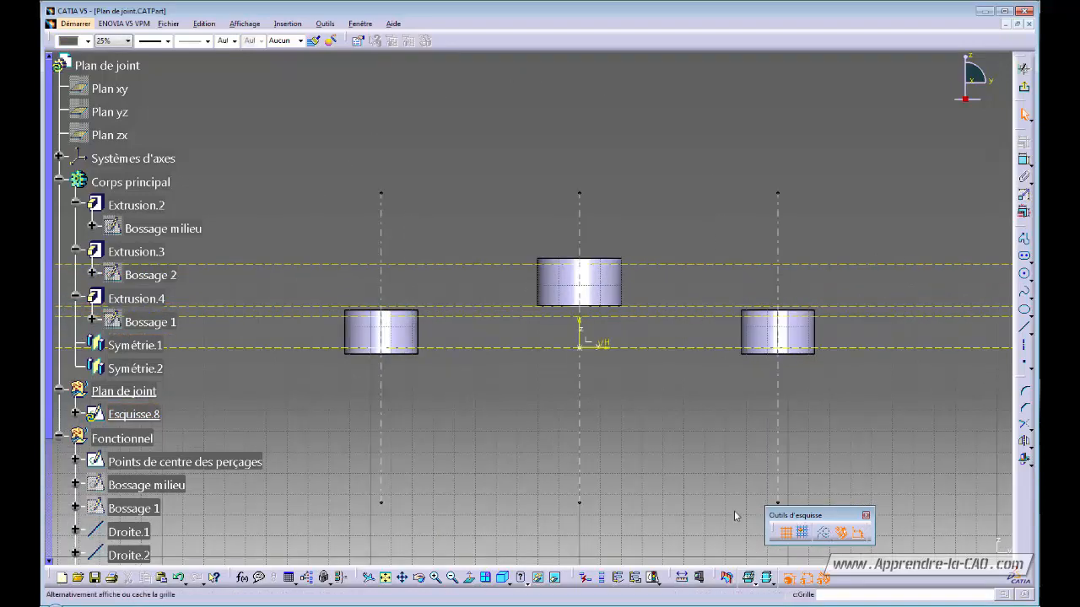
pyautogui.moveTo(734, 517)
pyautogui.keyDown('ctrl'); pyautogui.mouseDown(button='middle')
pyautogui.moveTo(692, 473)
pyautogui.moveTo(711, 450)
pyautogui.mouseUp(button='middle'); pyautogui.keyUp('ctrl')
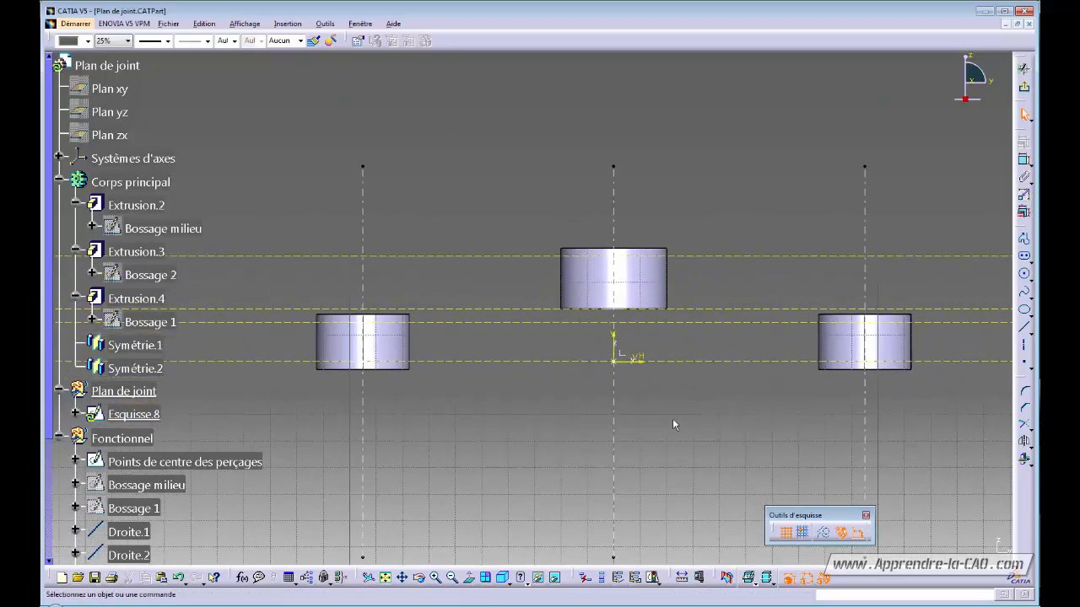
pyautogui.keyDown('ctrl'); pyautogui.moveTo(672, 418); pyautogui.dragTo(655, 435, button='middle'); pyautogui.keyUp('ctrl')
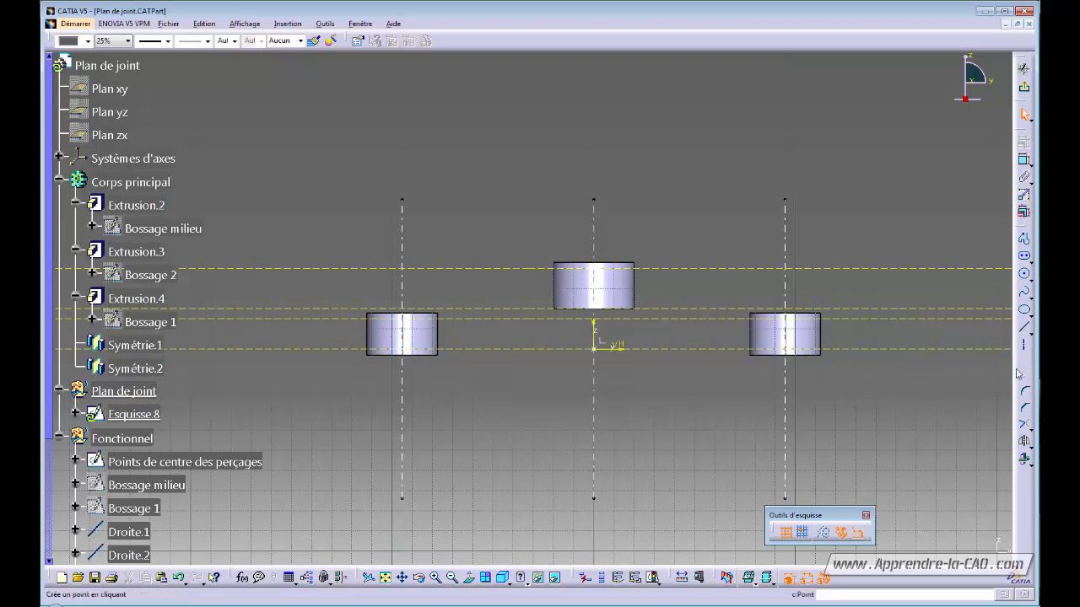
# - Create bisector lines midway between both pairs of intersection lines
pyautogui.click(1032, 335)
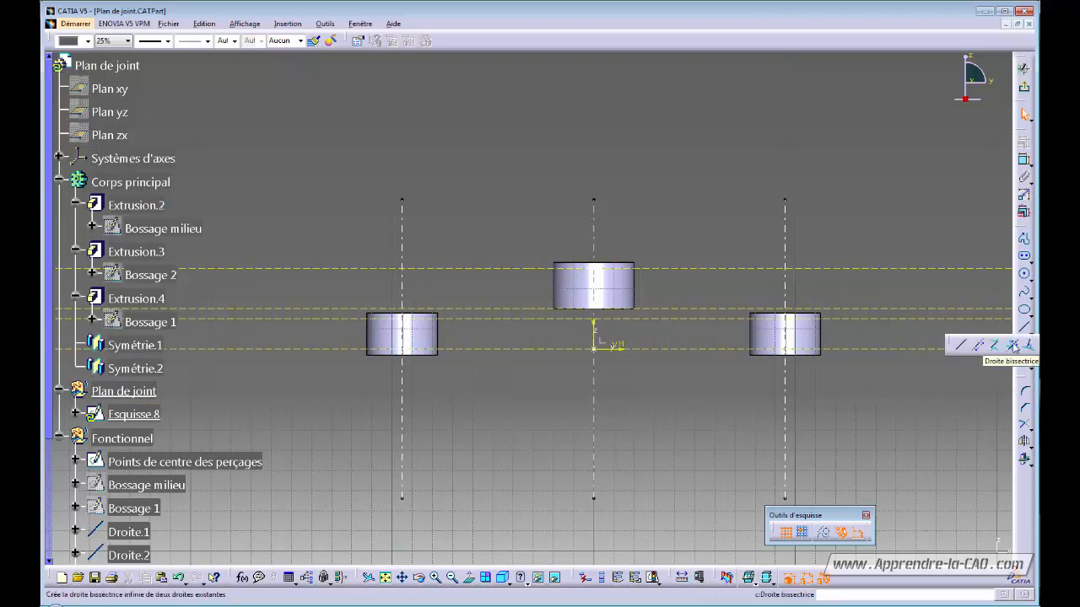
pyautogui.click(1012, 345)
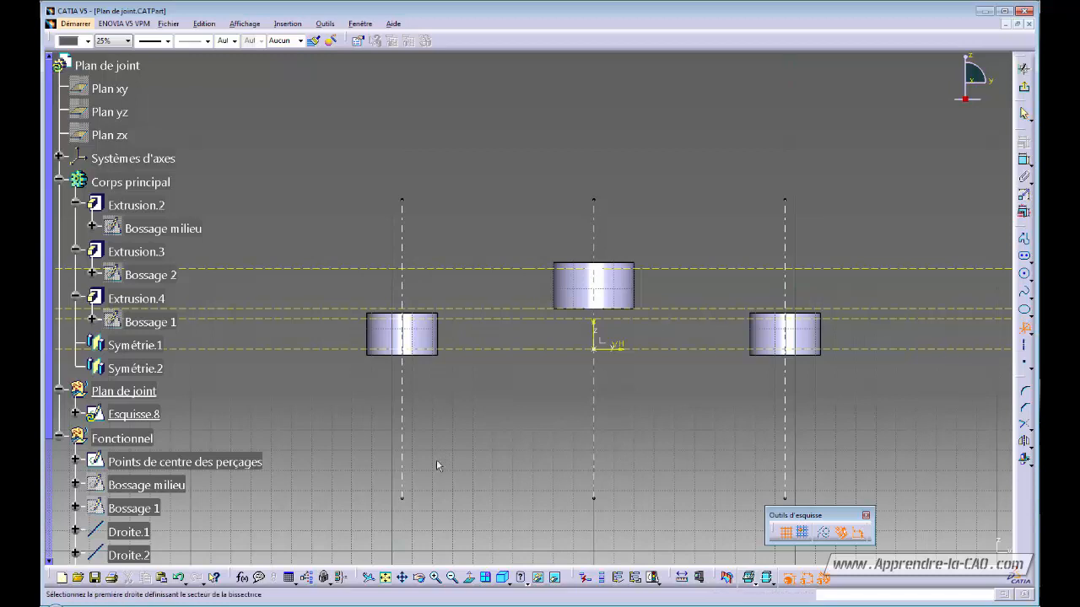
pyautogui.click(473, 320)
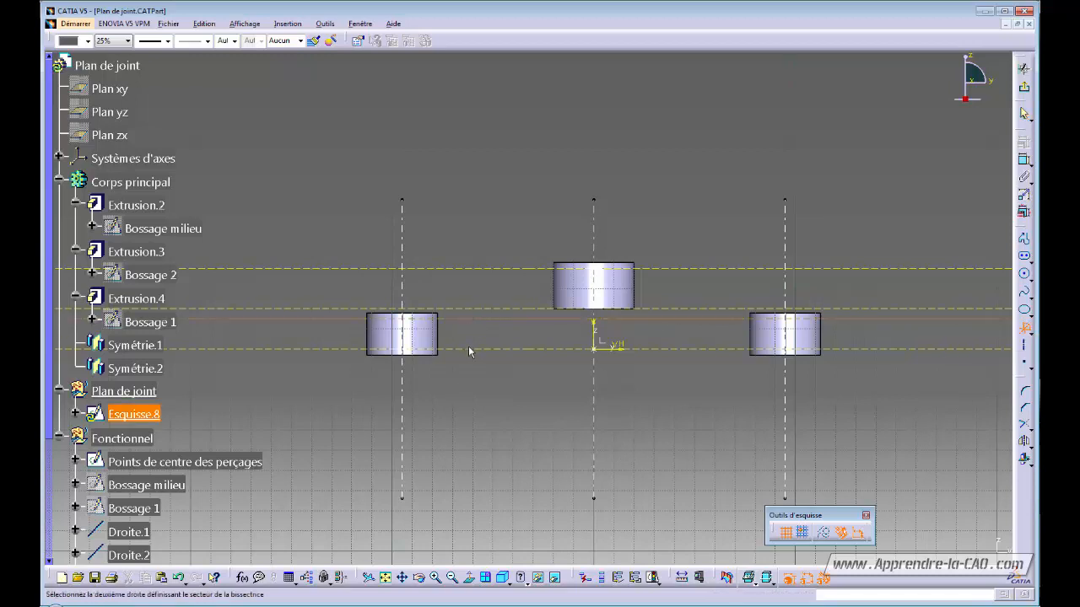
pyautogui.click(468, 348)
pyautogui.click(516, 450)
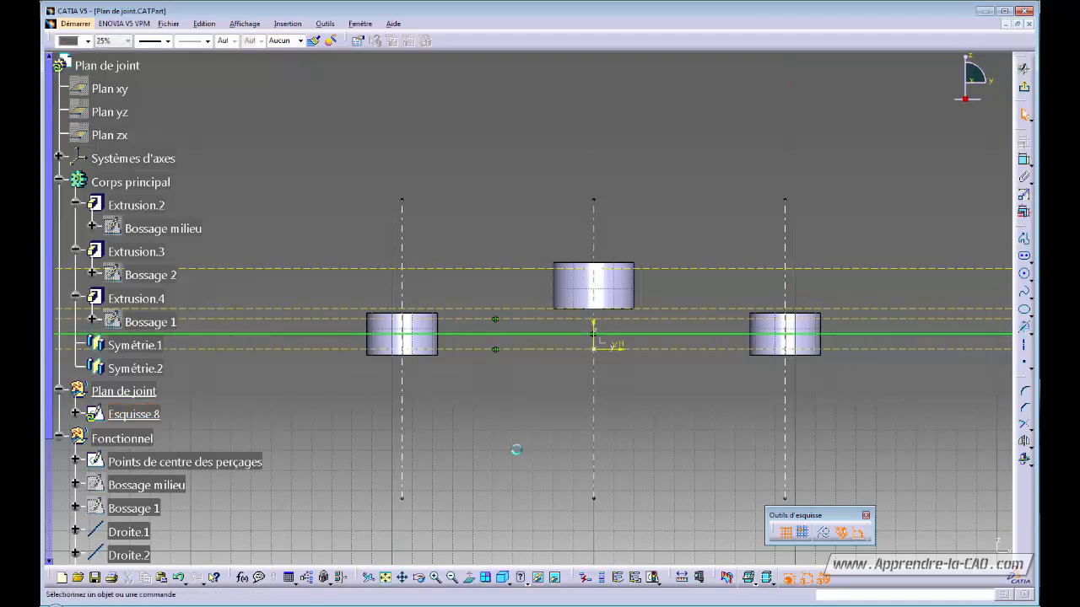
pyautogui.click(1025, 327)
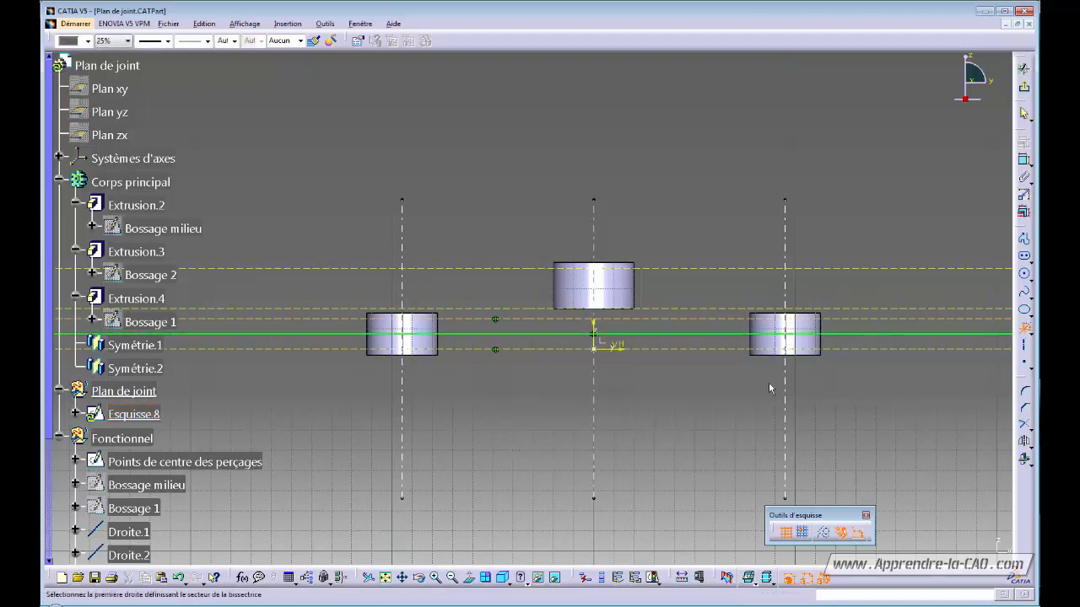
pyautogui.click(498, 269)
pyautogui.click(495, 309)
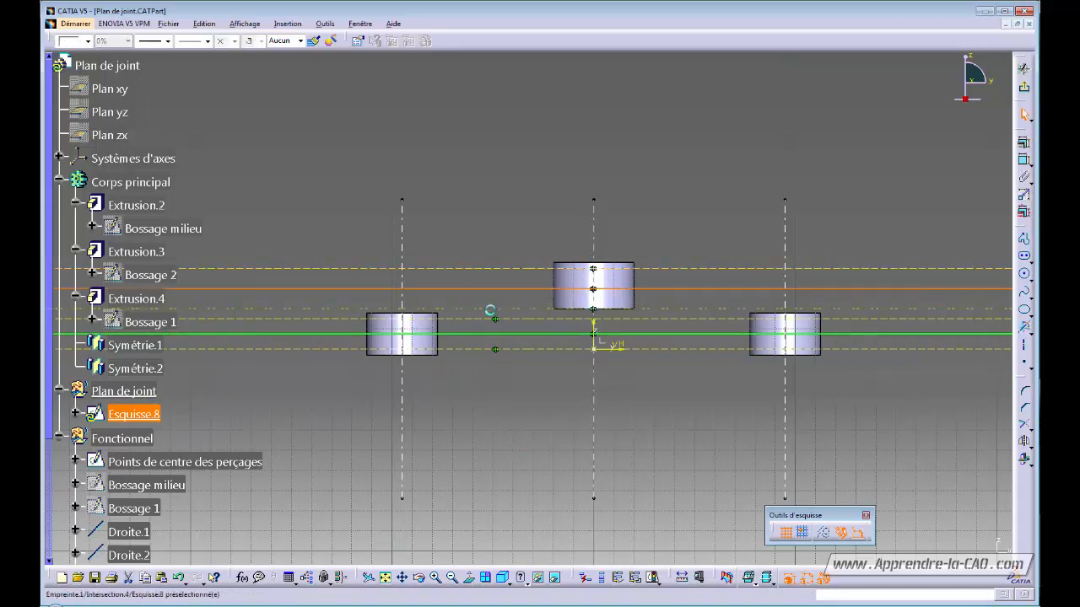
pyautogui.moveTo(670, 474); pyautogui.dragTo(680, 444, button='middle')
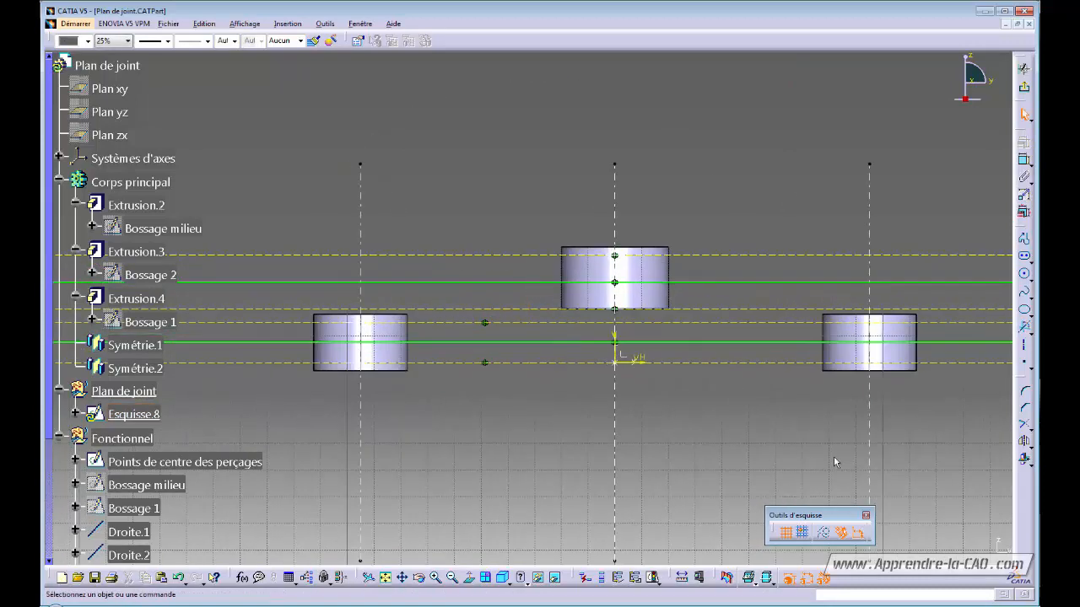
# - Begin a line with its start point on the upper bisector
pyautogui.click(1027, 329)
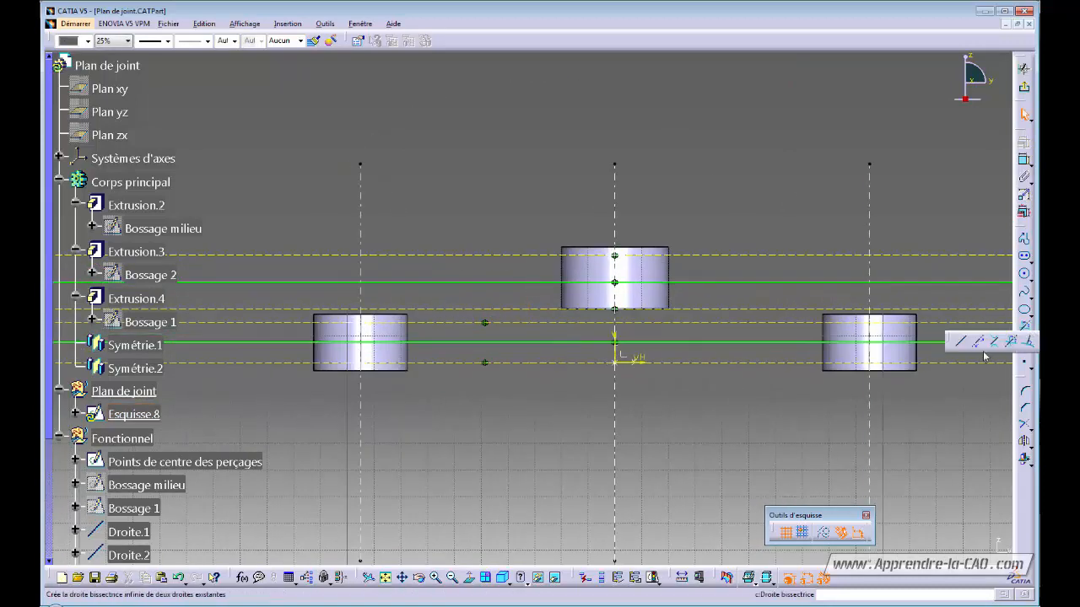
pyautogui.click(968, 344)
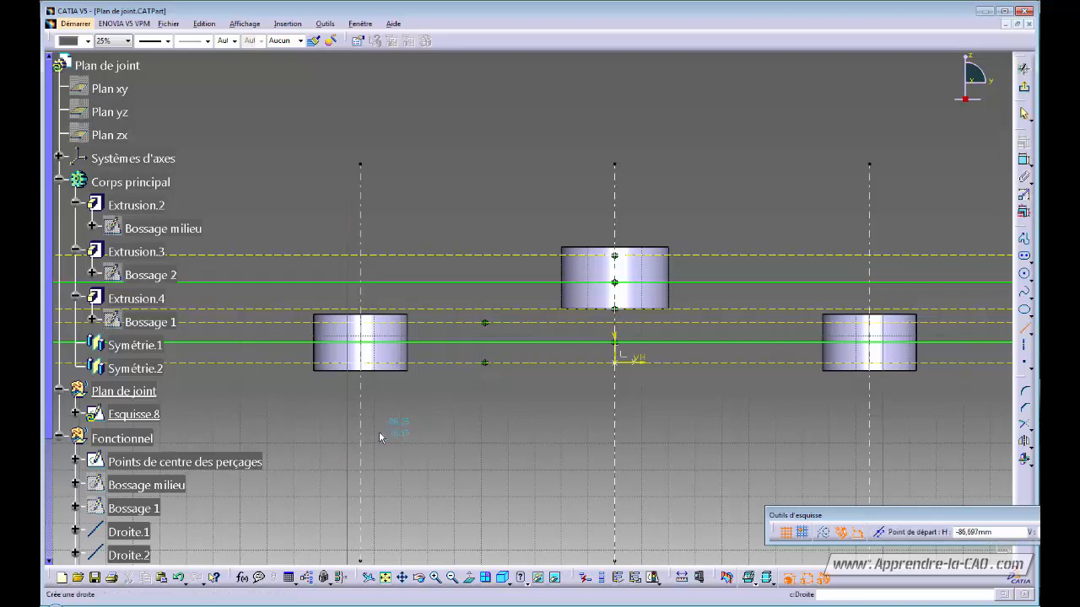
pyautogui.click(528, 283)
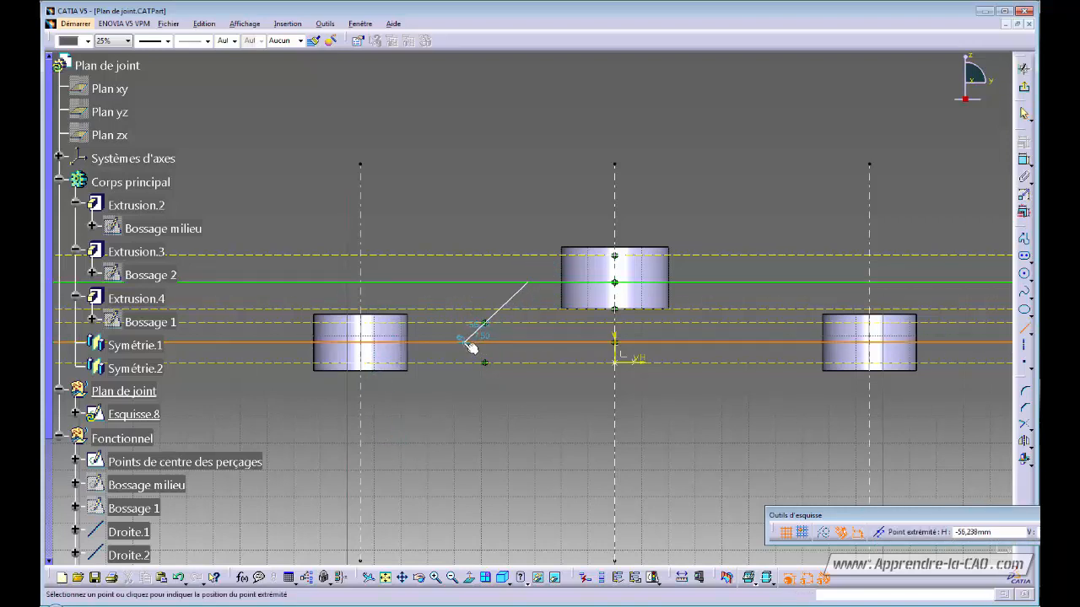
# - Place the sloped line's lower end and constrain its angle to 45°
pyautogui.click(456, 343)
pyautogui.click(524, 439)
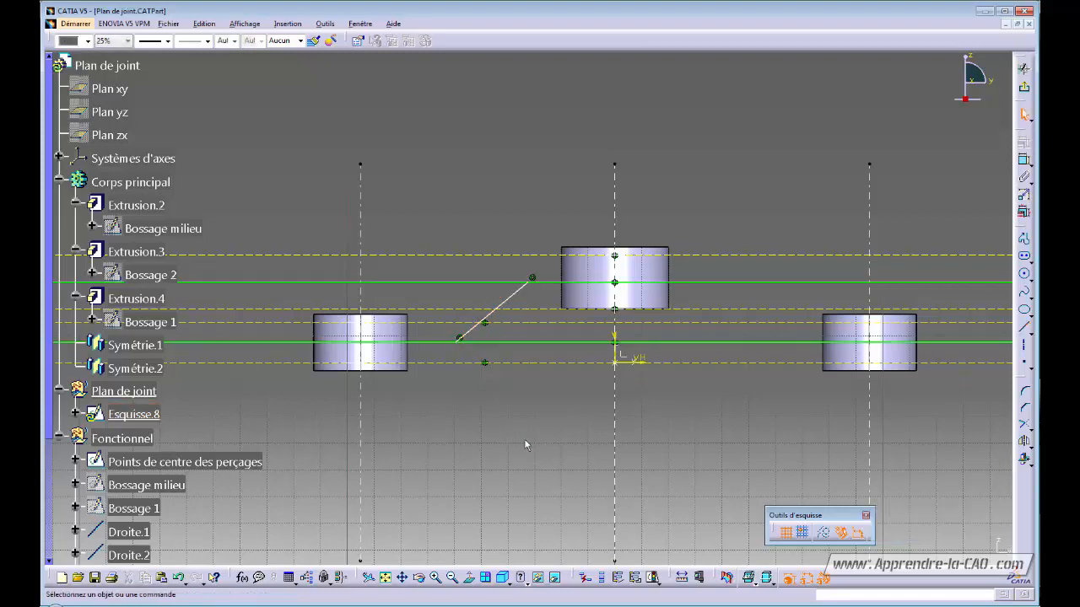
pyautogui.moveTo(524, 439)
pyautogui.mouseDown(button='middle')
pyautogui.moveTo(526, 424)
pyautogui.moveTo(512, 453)
pyautogui.moveTo(514, 435)
pyautogui.mouseUp(button='middle')
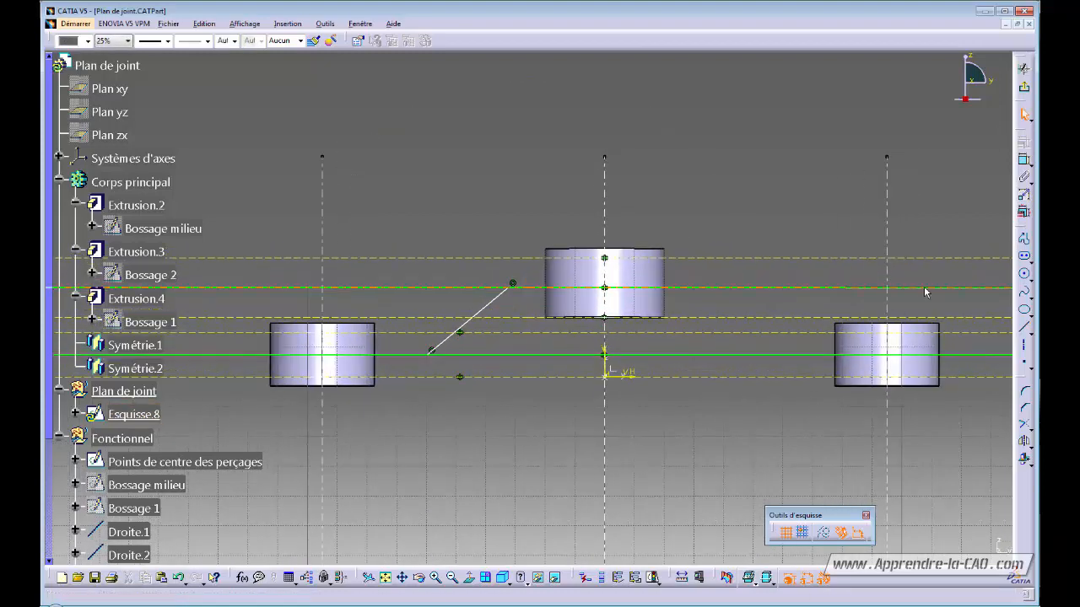
pyautogui.click(1022, 162)
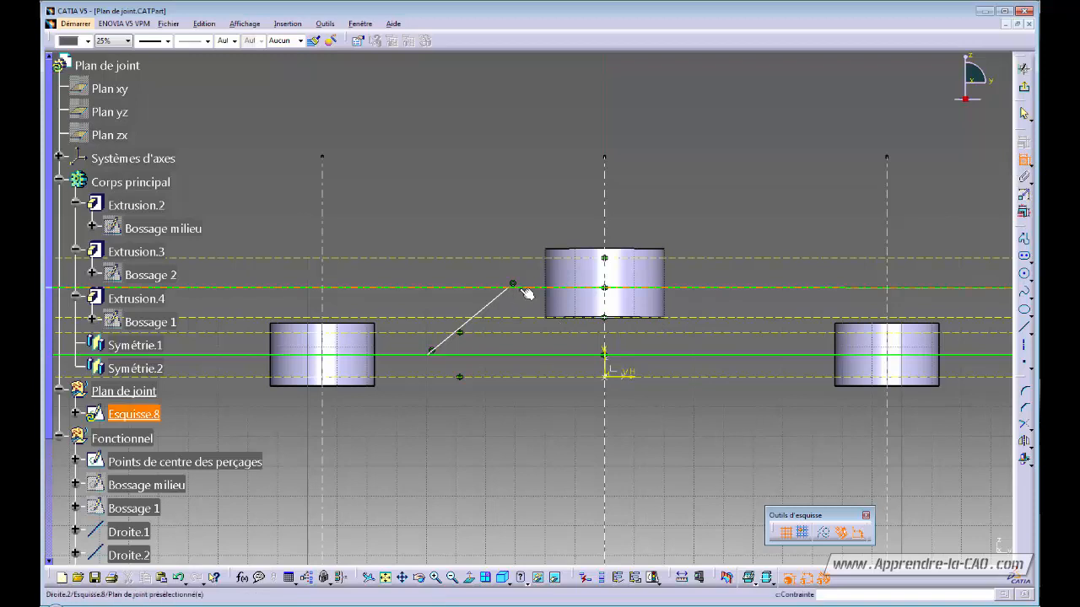
pyautogui.click(496, 304)
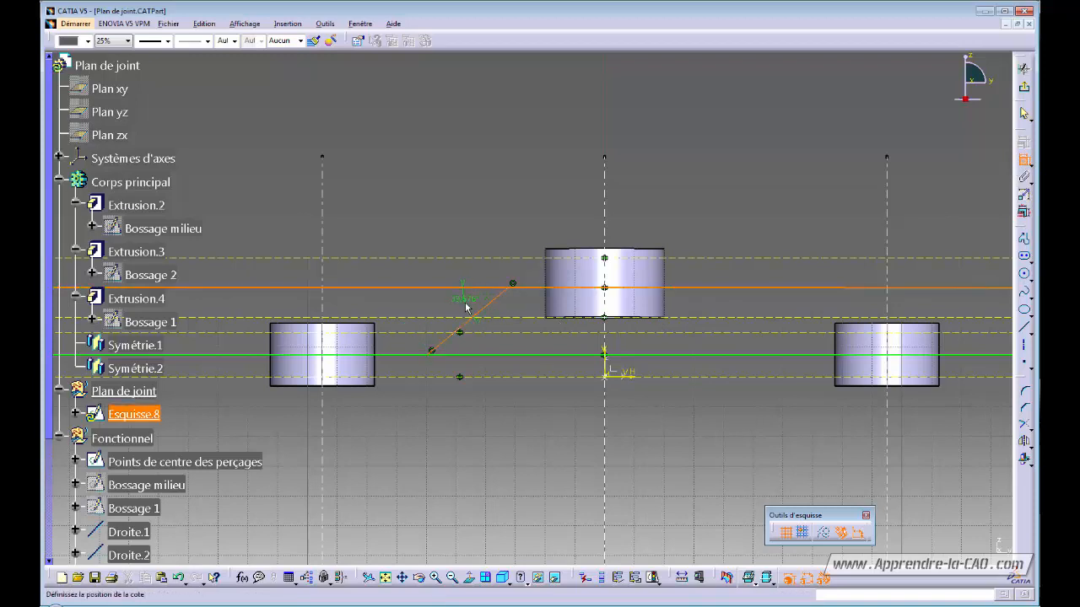
pyautogui.click(467, 307)
pyautogui.doubleClick(466, 302)
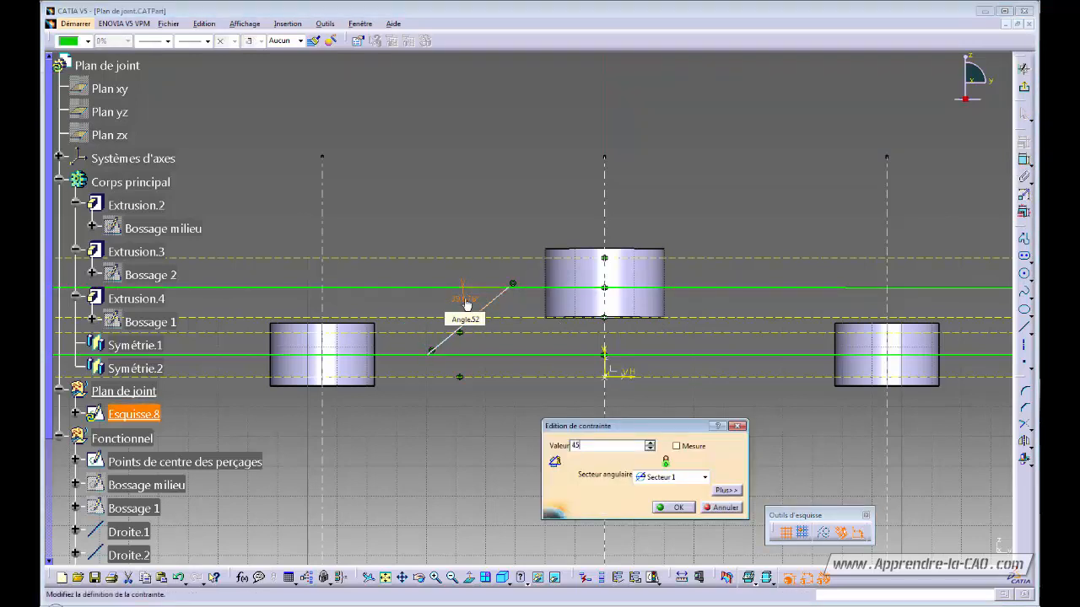
pyautogui.press('Return')
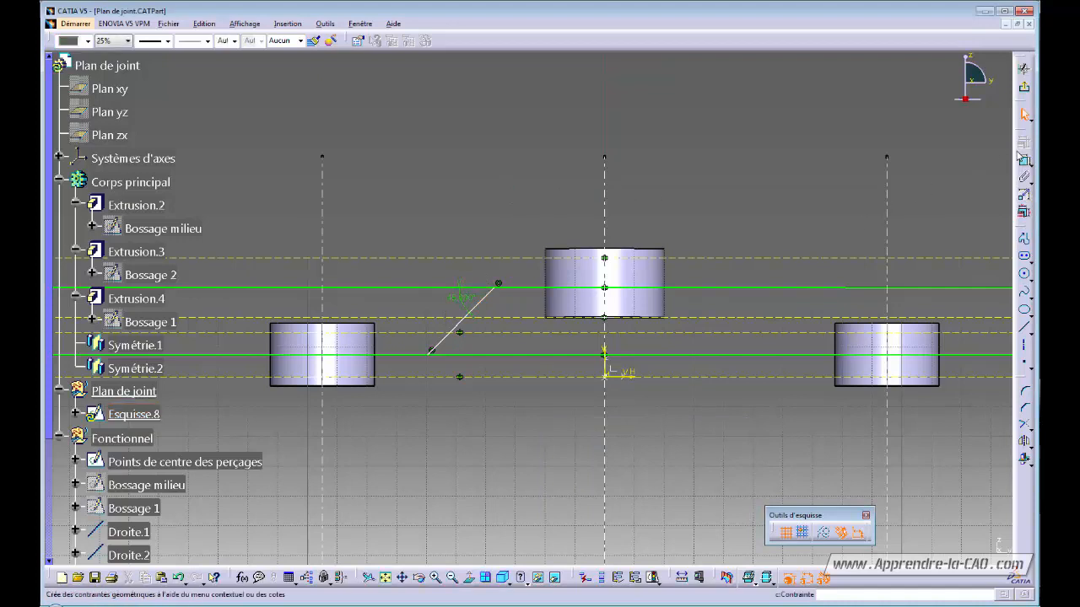
# - Dimension the line's upper end 35 mm from the vertical axis
pyautogui.click(496, 287)
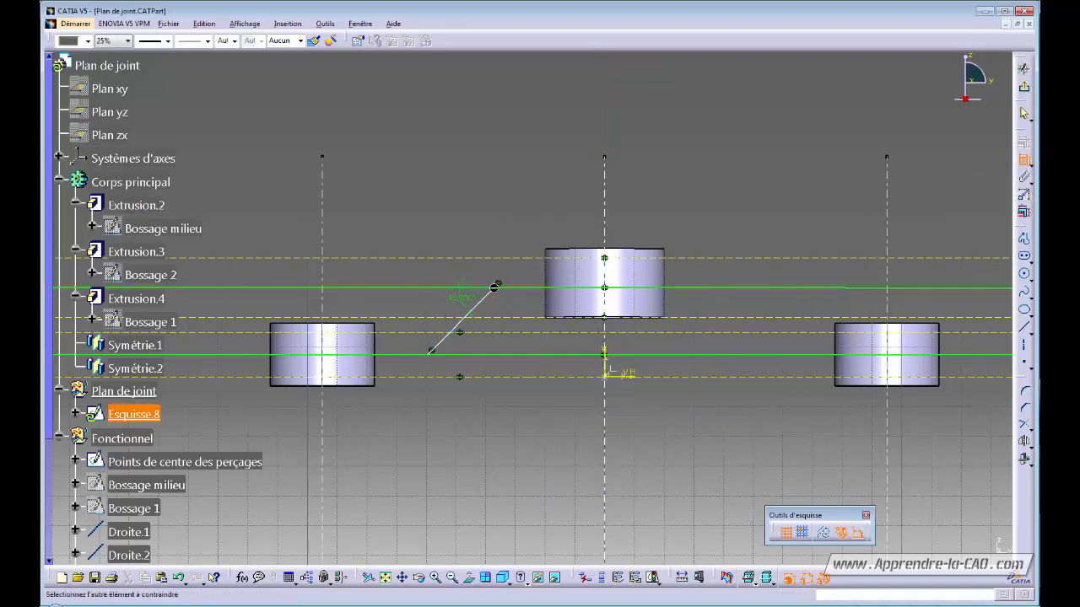
pyautogui.click(604, 353)
pyautogui.click(549, 194)
pyautogui.doubleClick(550, 189)
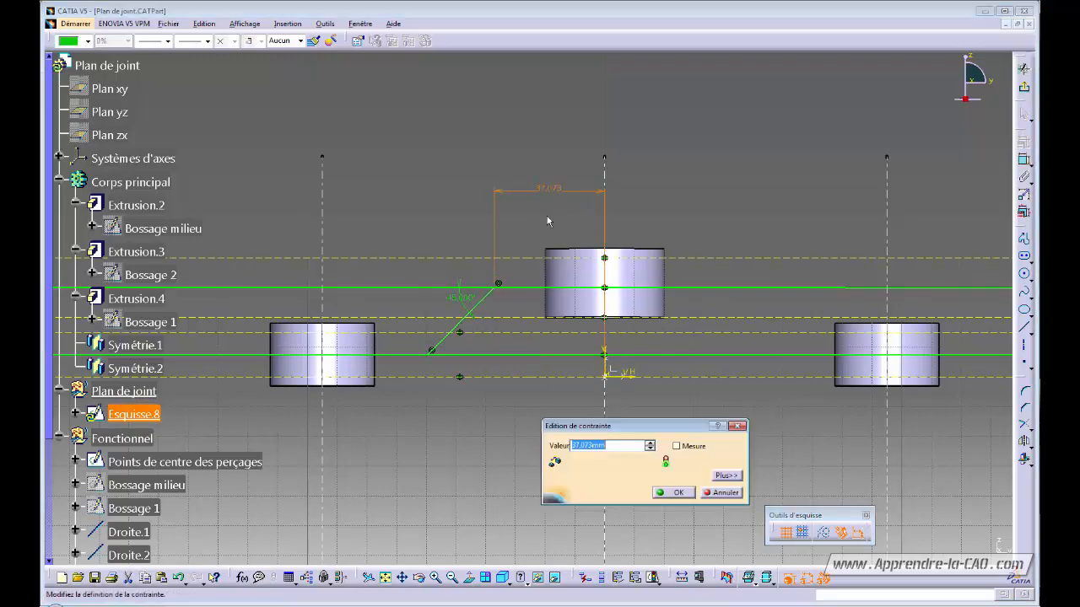
pyautogui.write('35')
pyautogui.press('Return')
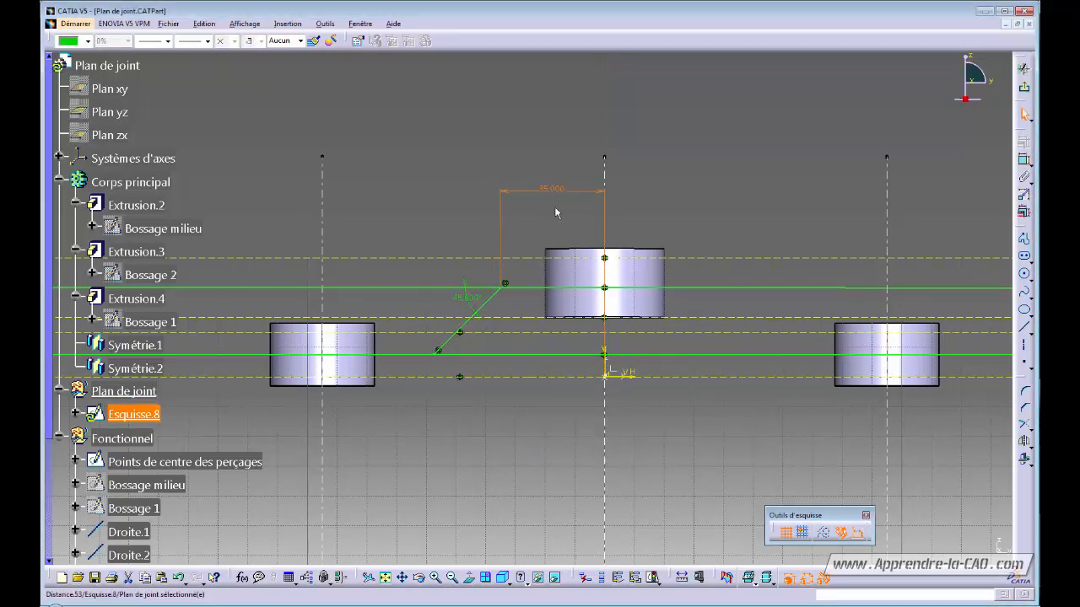
pyautogui.click(684, 193)
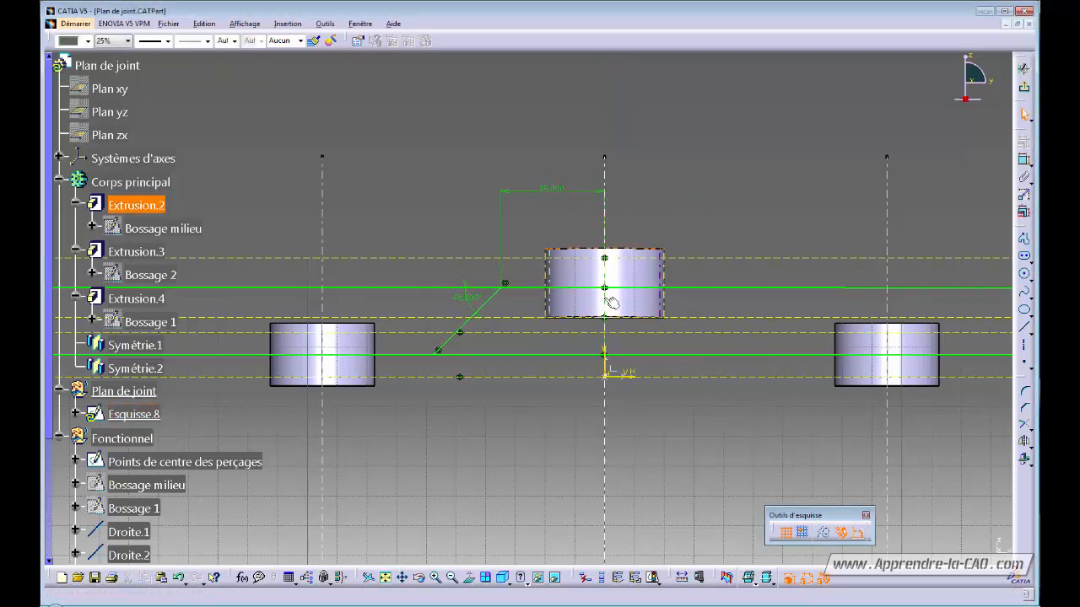
pyautogui.click(491, 306)
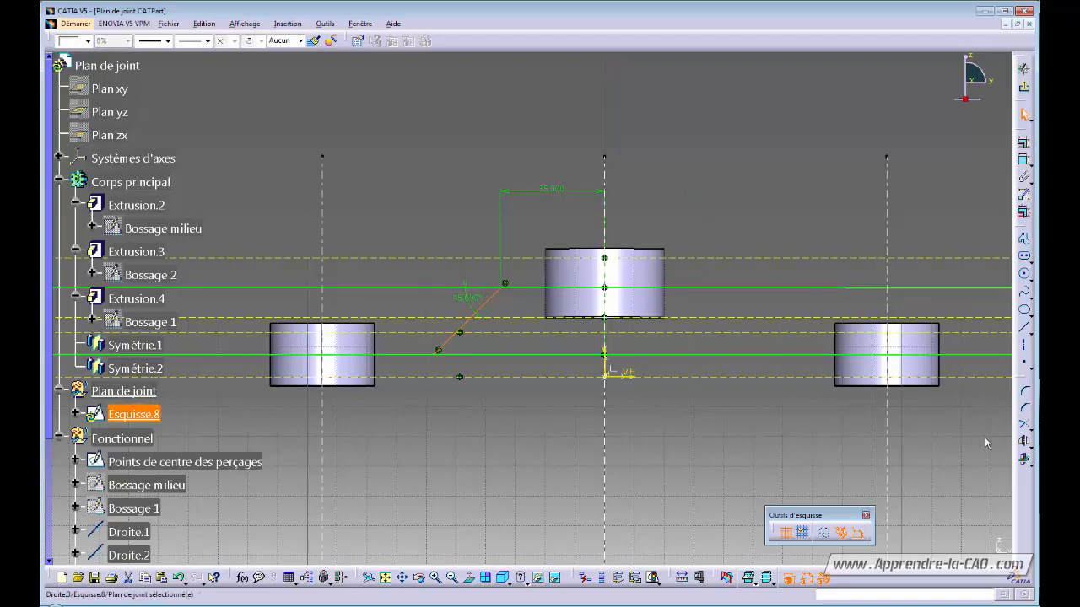
# - Mirror the sloped line across the vertical axis to the right side
pyautogui.click(1024, 441)
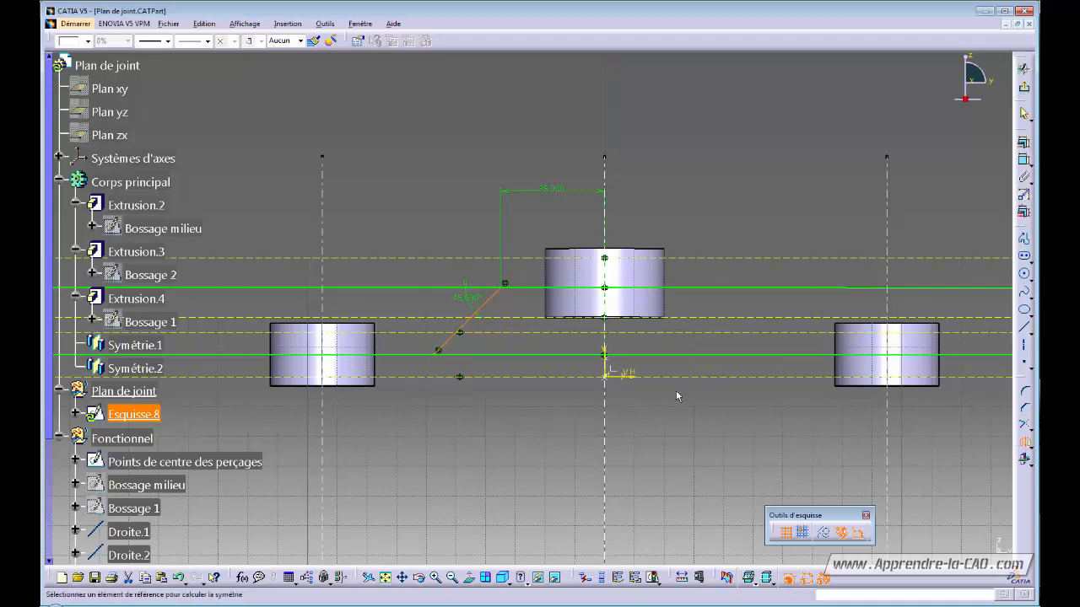
pyautogui.click(604, 352)
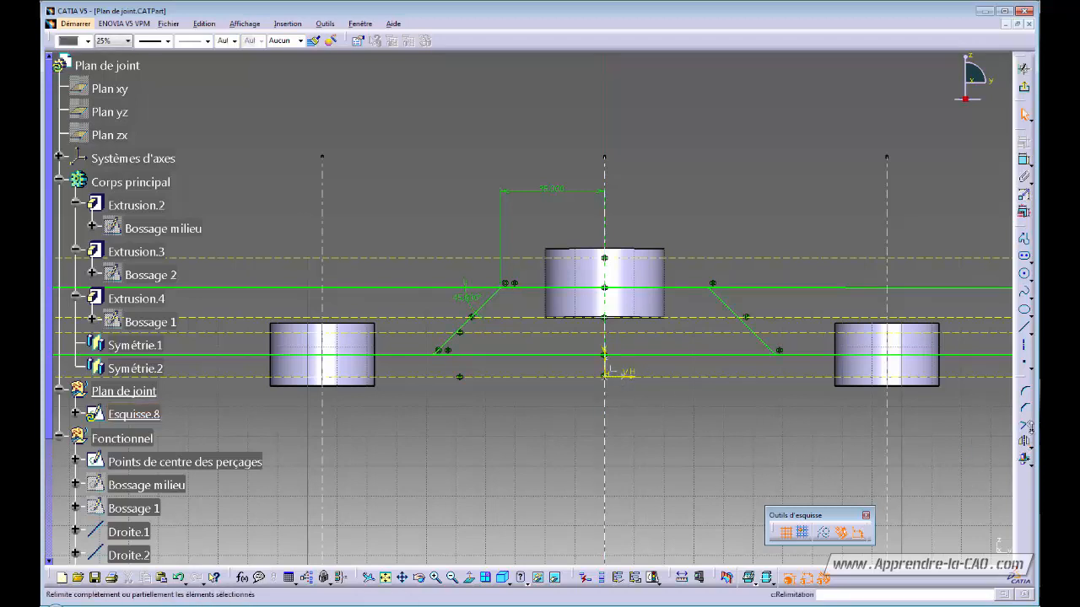
pyautogui.click(1027, 429)
pyautogui.moveTo(810, 416)
pyautogui.mouseDown(button='middle')
pyautogui.moveTo(608, 410)
pyautogui.moveTo(617, 400)
pyautogui.mouseUp(button='middle')
# - Undo a mistaken trim, then erase the lower line's middle with Quick Trim
pyautogui.click(631, 351)
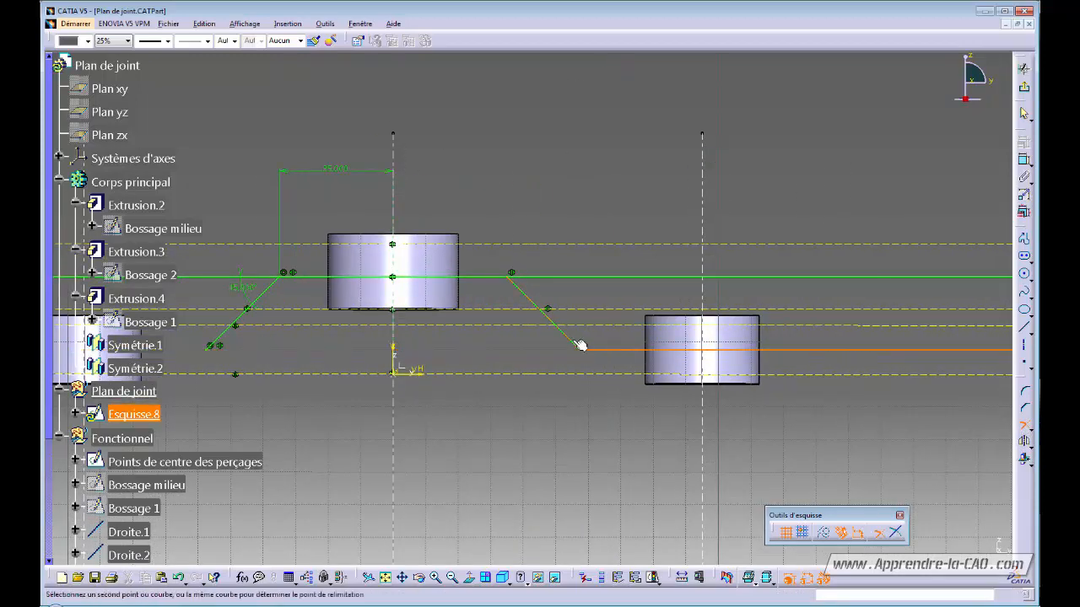
pyautogui.click(580, 346)
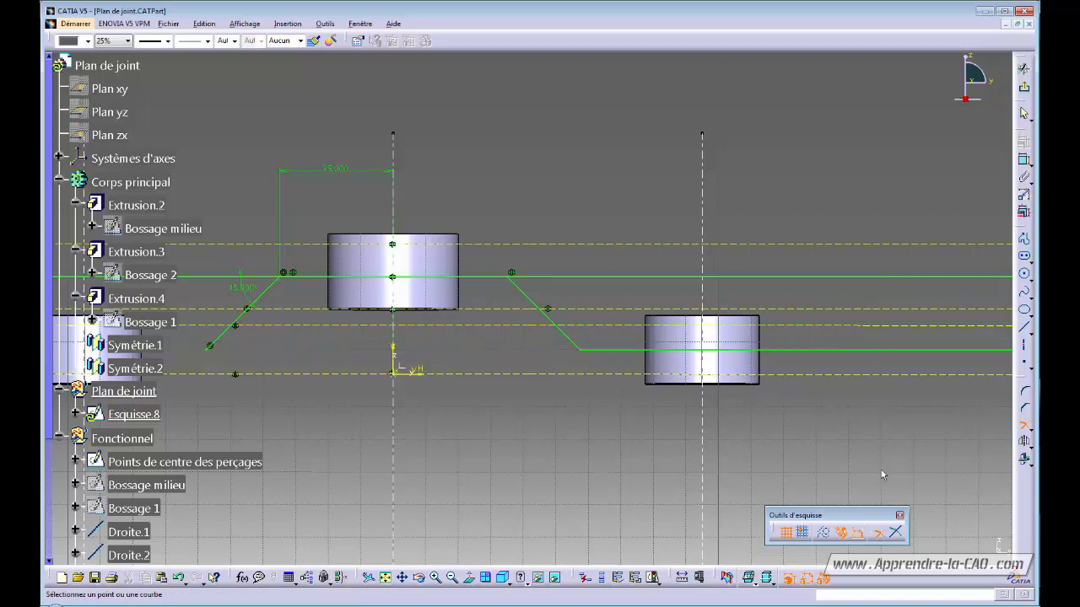
pyautogui.press('Escape')
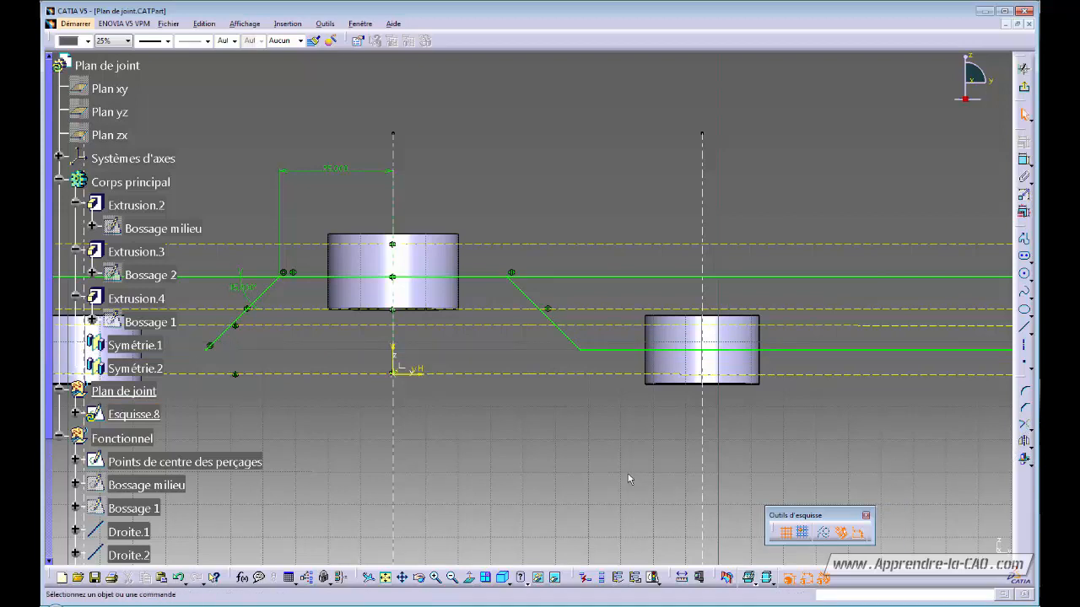
pyautogui.hotkey('ctrl', 'z')
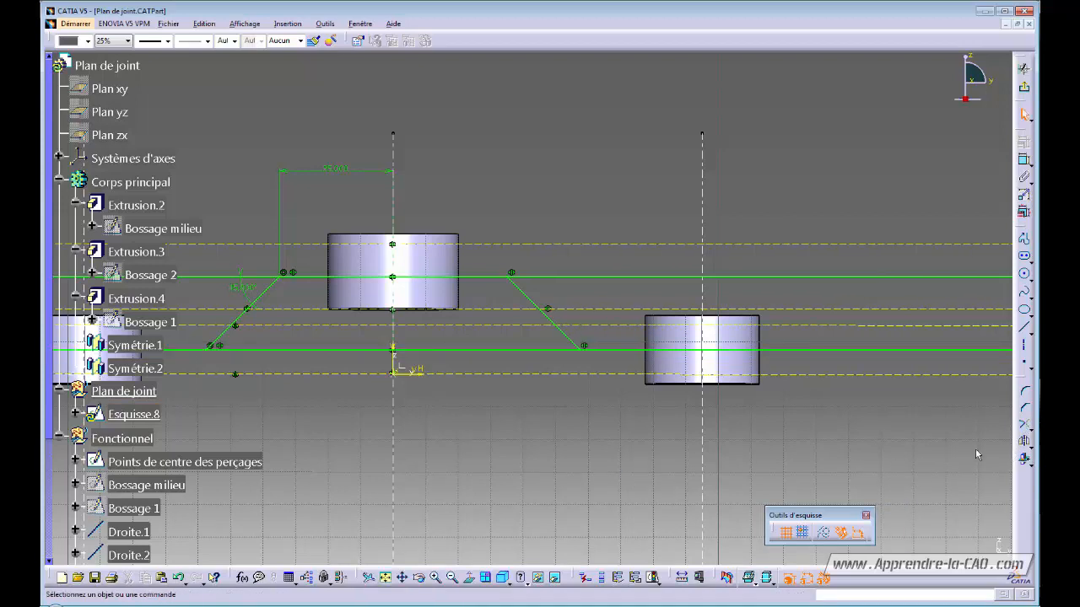
pyautogui.click(1028, 428)
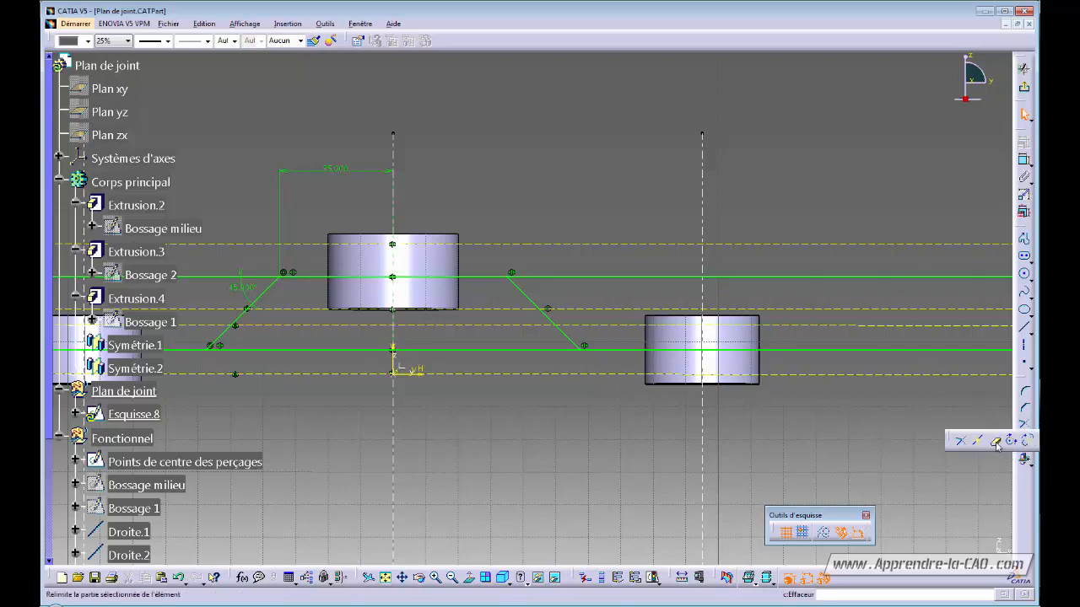
pyautogui.click(995, 441)
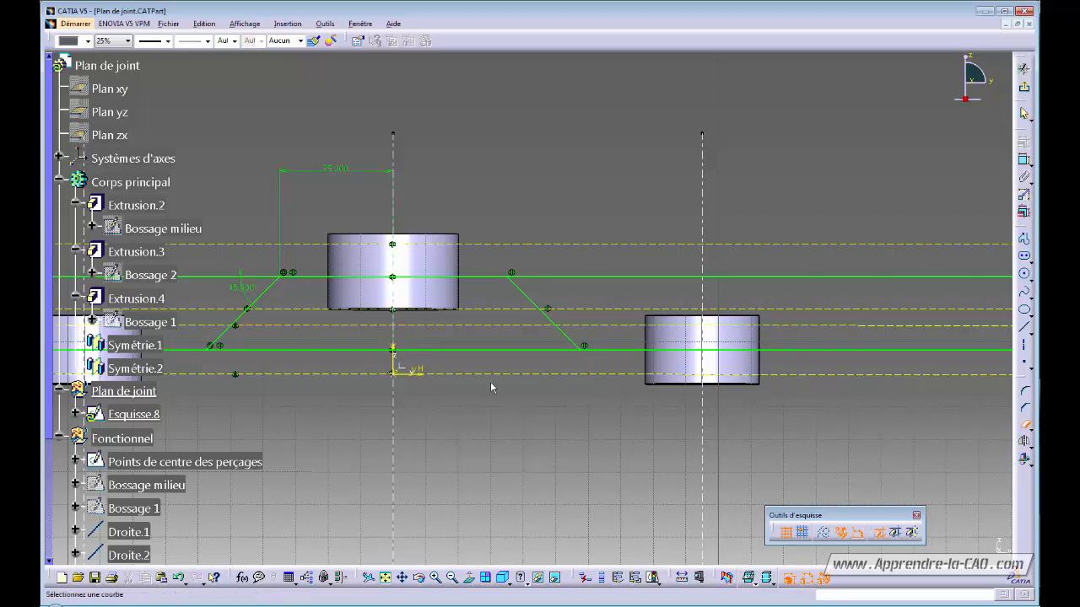
pyautogui.click(493, 350)
# - Quick-trim away the left and right excess pieces of the upper line
pyautogui.click(561, 277)
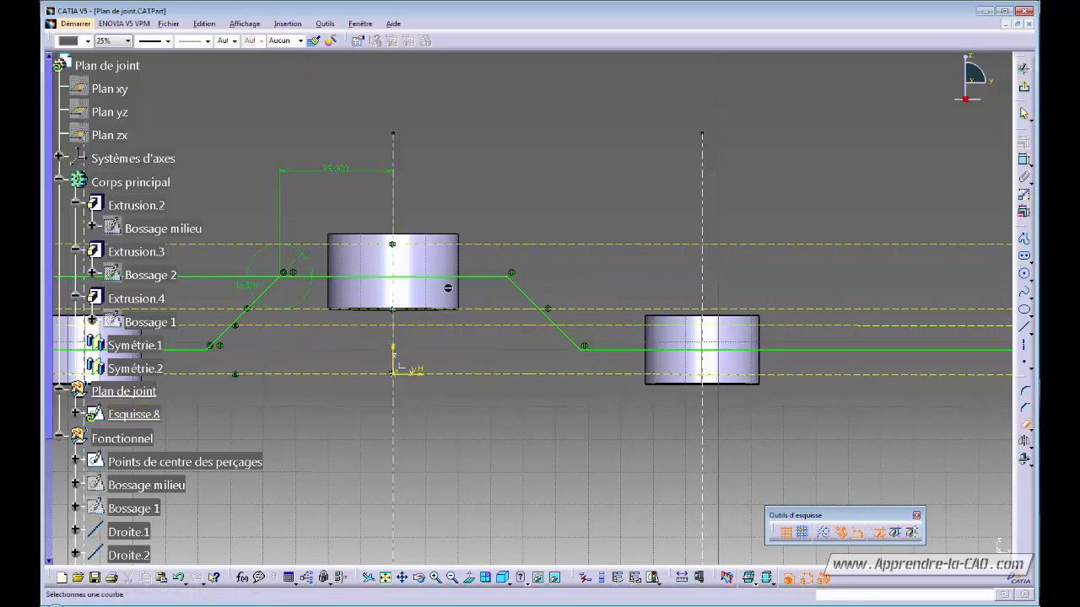
pyautogui.click(240, 278)
pyautogui.moveTo(505, 347)
pyautogui.mouseDown(button='middle')
pyautogui.moveTo(497, 408)
pyautogui.moveTo(517, 417)
pyautogui.moveTo(955, 438)
pyautogui.mouseUp(button='middle')
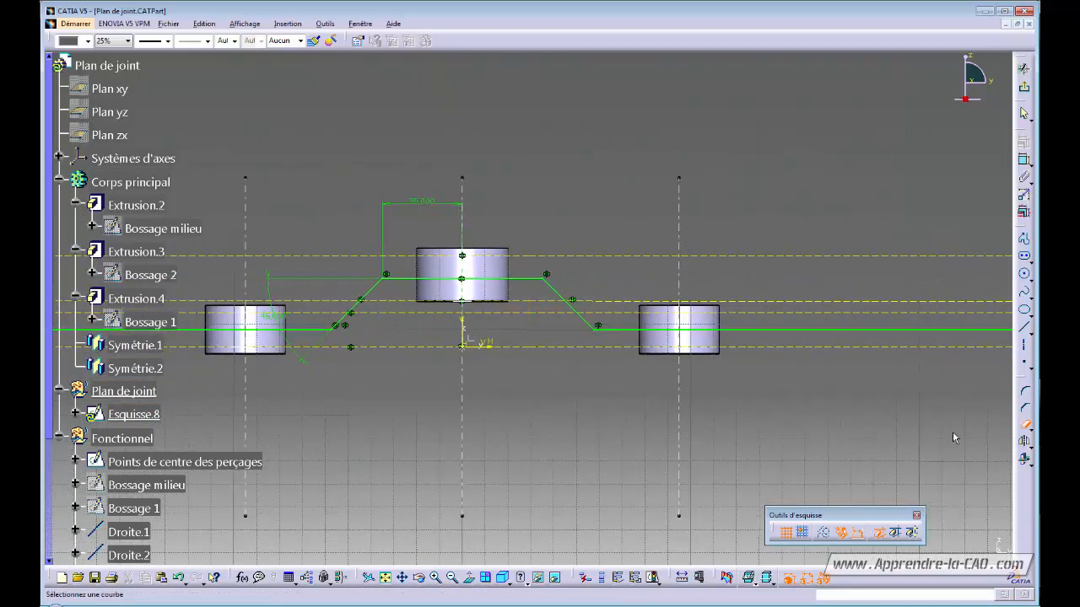
pyautogui.click(1026, 427)
pyautogui.moveTo(722, 400)
pyautogui.mouseDown(button='middle')
pyautogui.moveTo(708, 532)
pyautogui.moveTo(699, 430)
pyautogui.moveTo(839, 463)
pyautogui.mouseUp(button='middle')
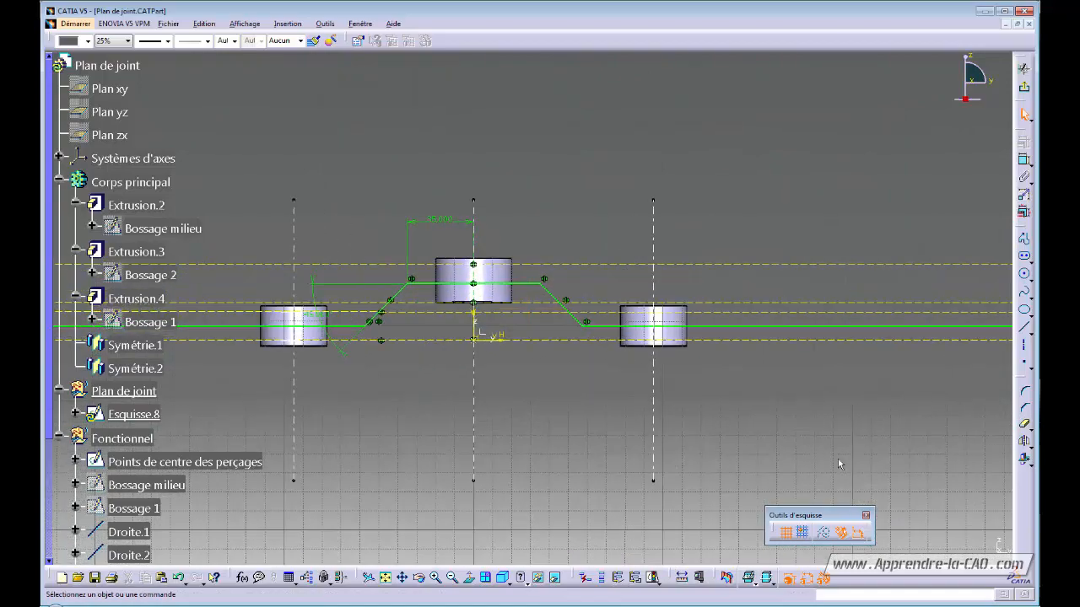
# - Trim the right horizontal line to end just past the right-side cylinder
pyautogui.click(981, 325)
pyautogui.click(1033, 429)
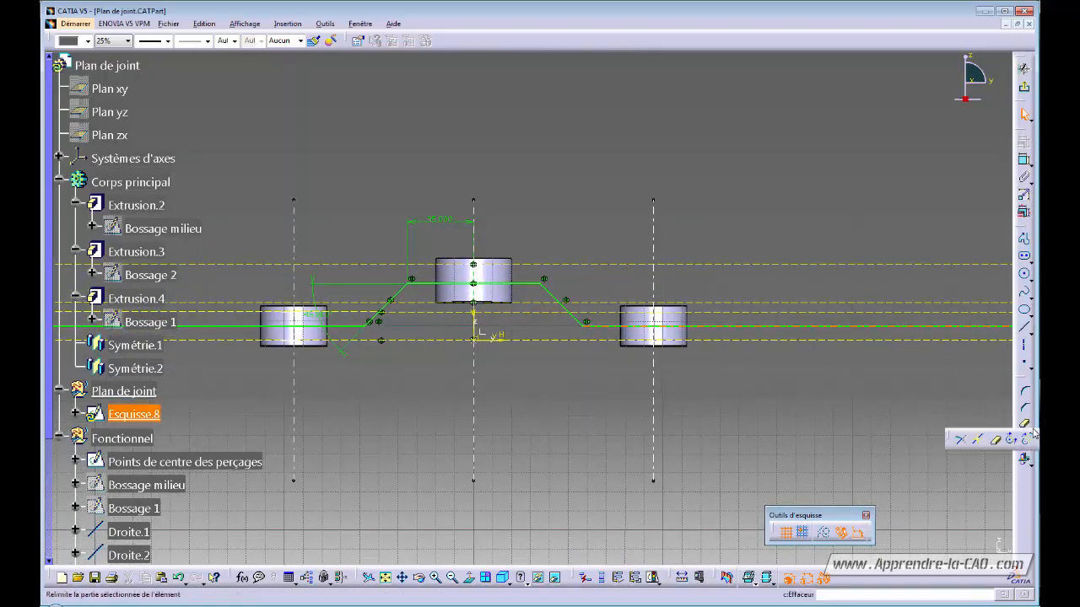
pyautogui.click(977, 439)
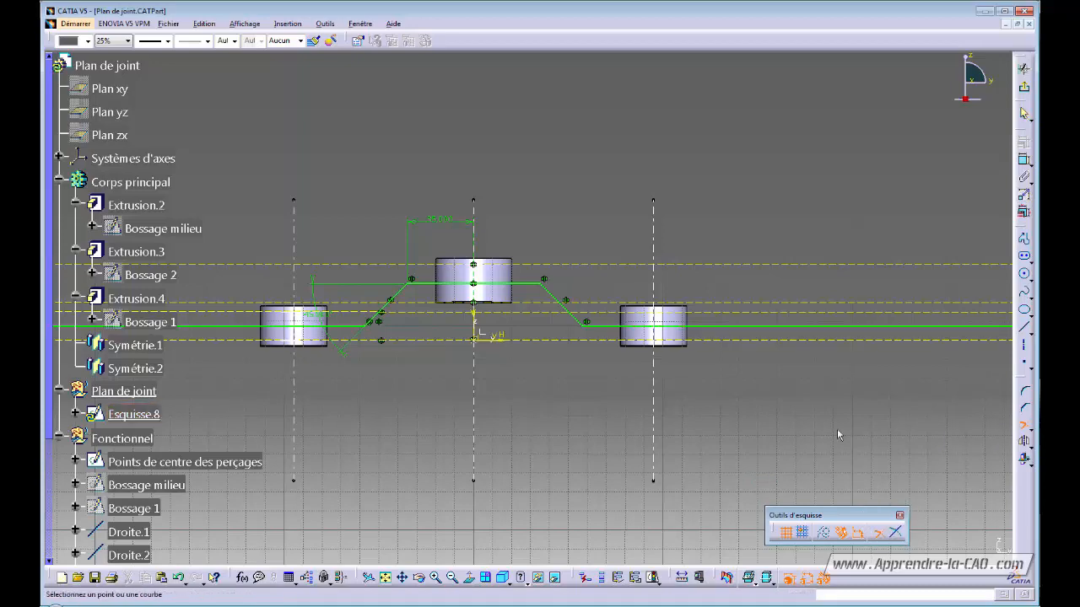
pyautogui.click(714, 327)
pyautogui.click(809, 337)
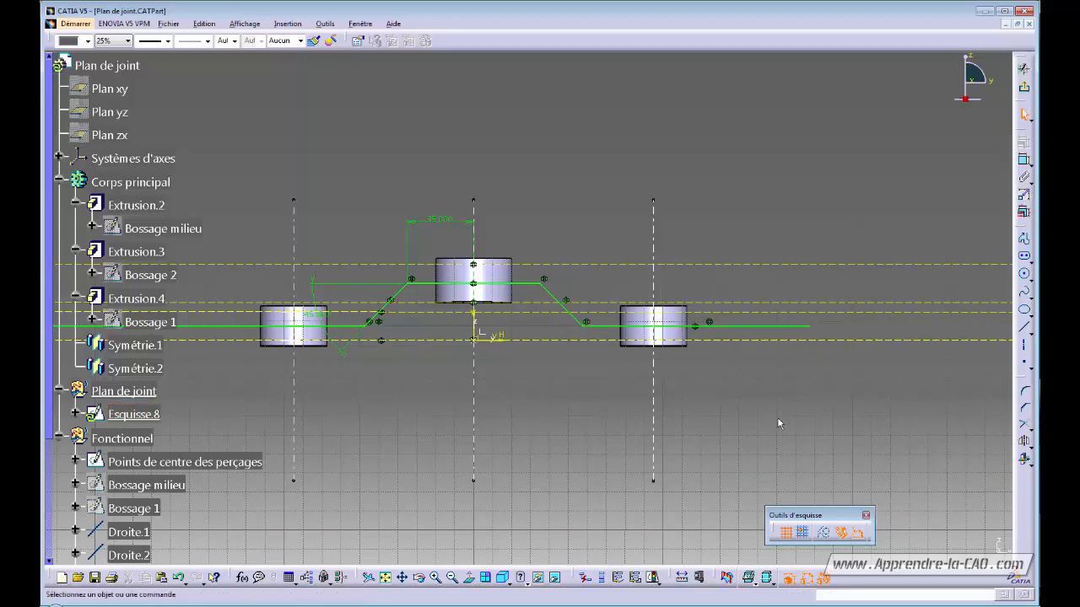
pyautogui.moveTo(766, 431)
pyautogui.mouseDown(button='middle')
pyautogui.moveTo(858, 410)
pyautogui.moveTo(956, 421)
pyautogui.mouseUp(button='middle')
# - Trim the left horizontal line to end just past the left-side cylinder
pyautogui.click(1018, 425)
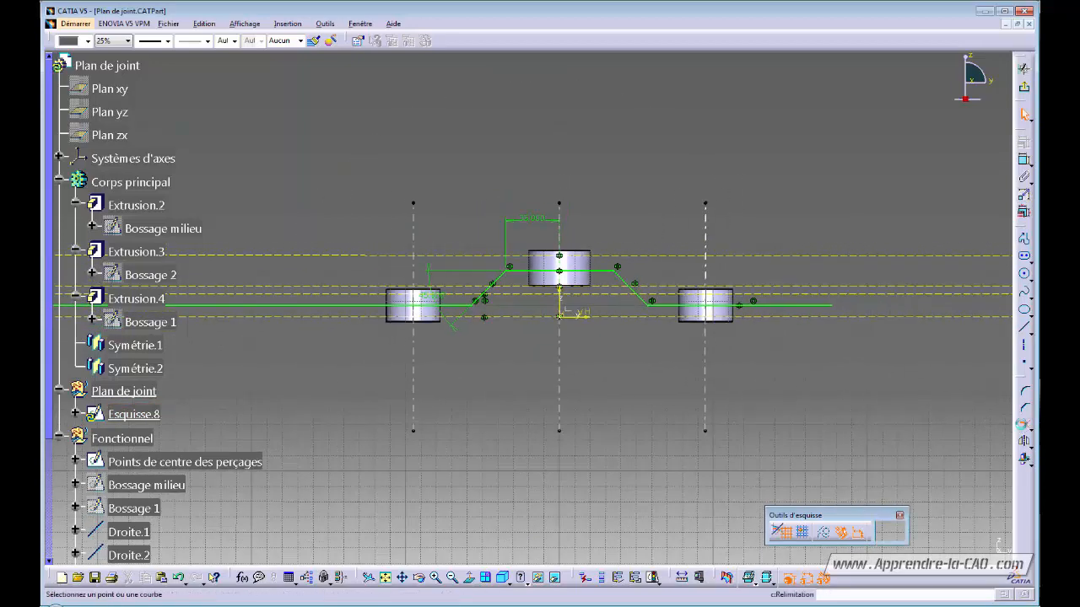
pyautogui.click(409, 305)
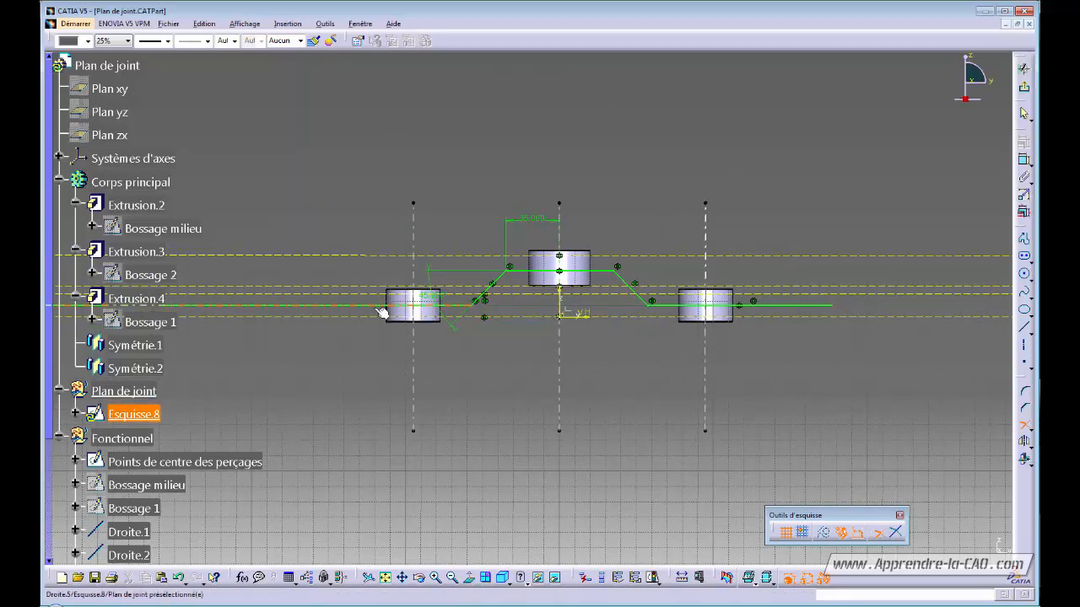
pyautogui.click(301, 305)
pyautogui.moveTo(526, 388)
pyautogui.mouseDown(button='middle')
pyautogui.moveTo(521, 428)
pyautogui.moveTo(528, 382)
pyautogui.mouseUp(button='middle')
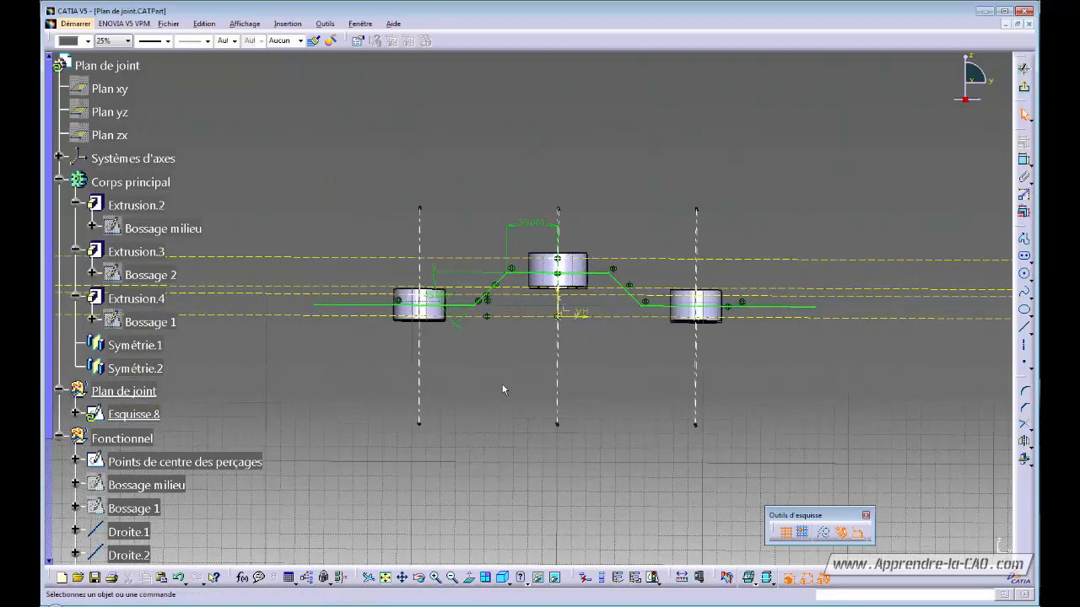
pyautogui.moveTo(314, 307); pyautogui.dragTo(319, 307)
pyautogui.click(297, 312)
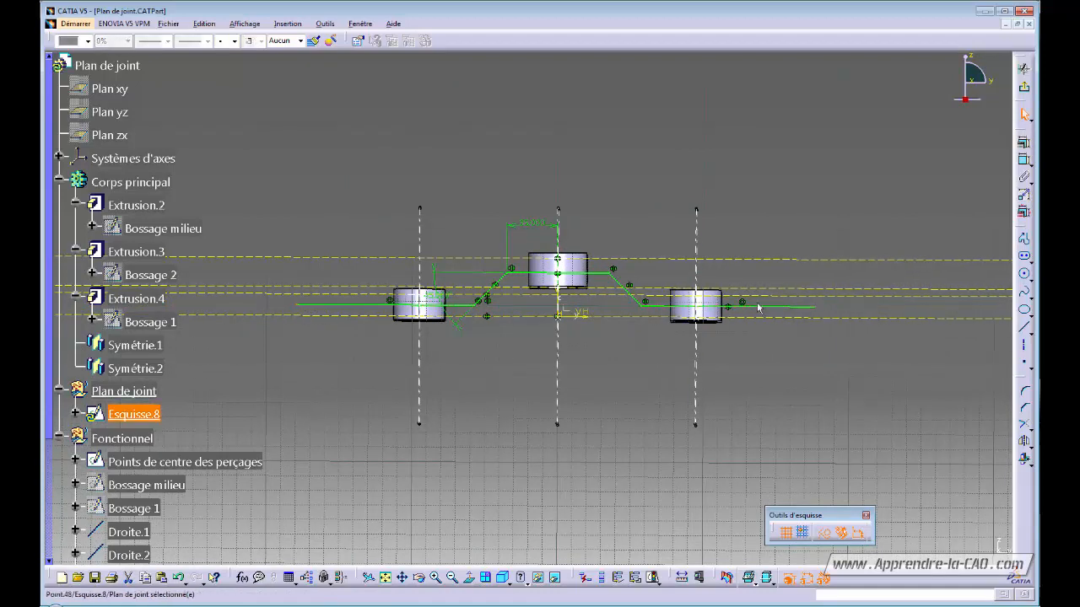
pyautogui.click(818, 309)
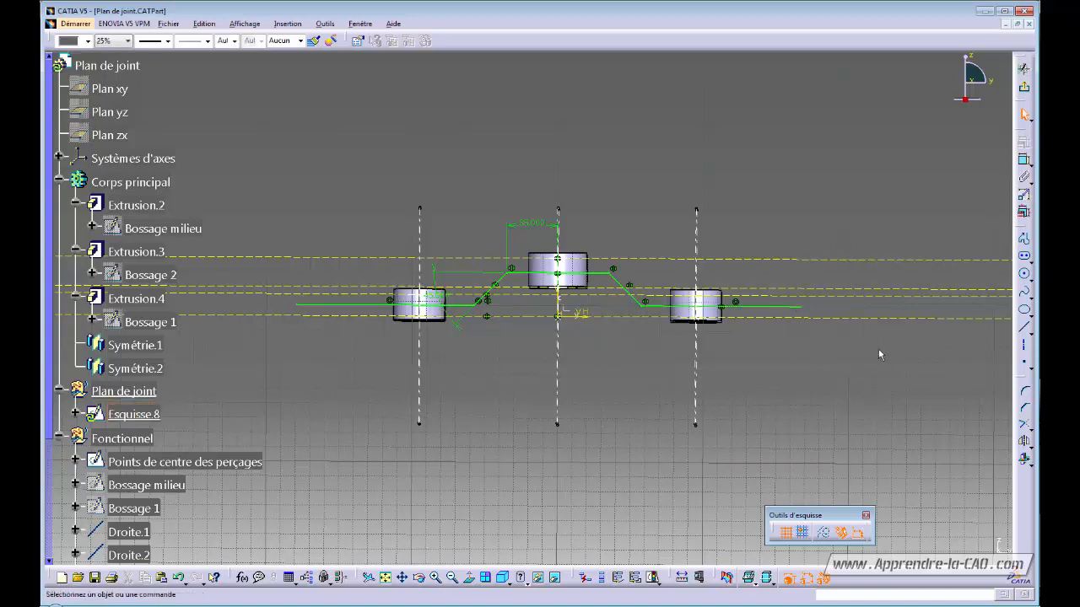
# - Exit the sketcher and extrude Esquisse.8 as a surface, Limit 2 at 0, mirrored, 100 mm each side
pyautogui.click(1024, 88)
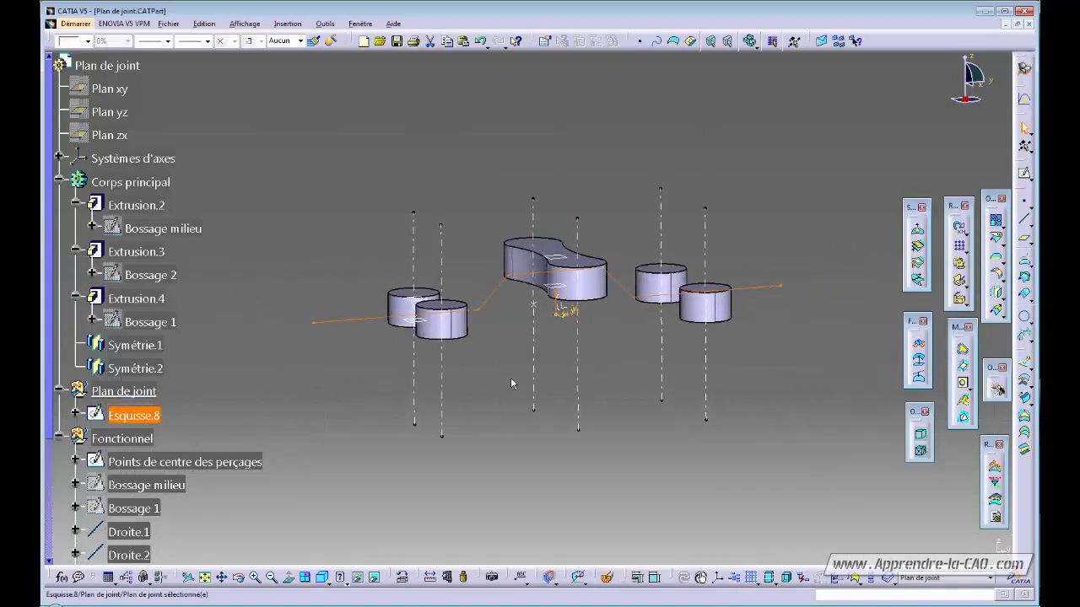
pyautogui.moveTo(510, 377); pyautogui.dragTo(593, 425, button='middle')
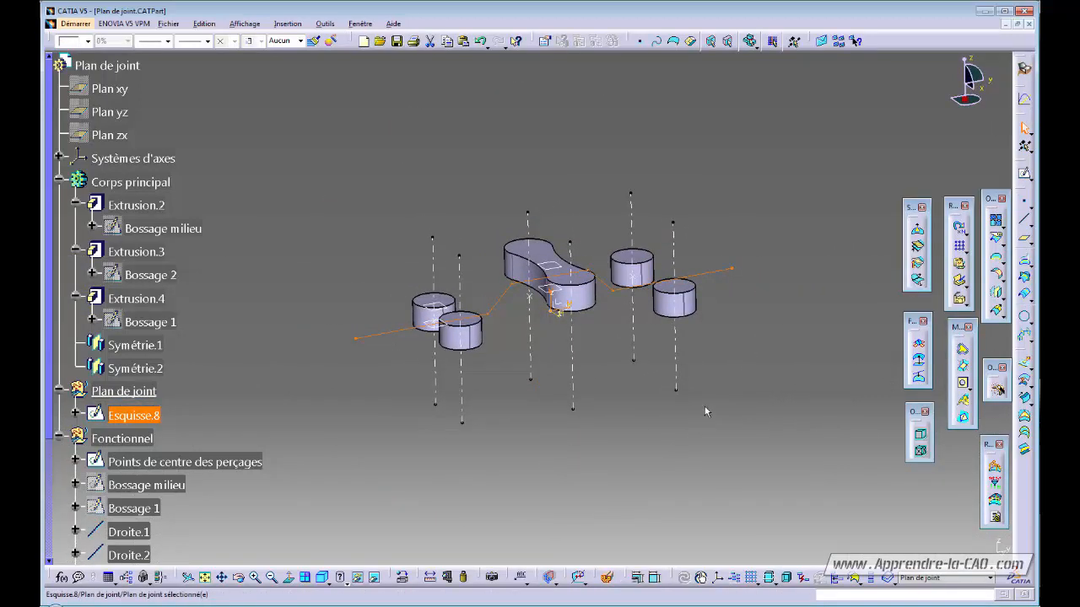
pyautogui.click(1024, 364)
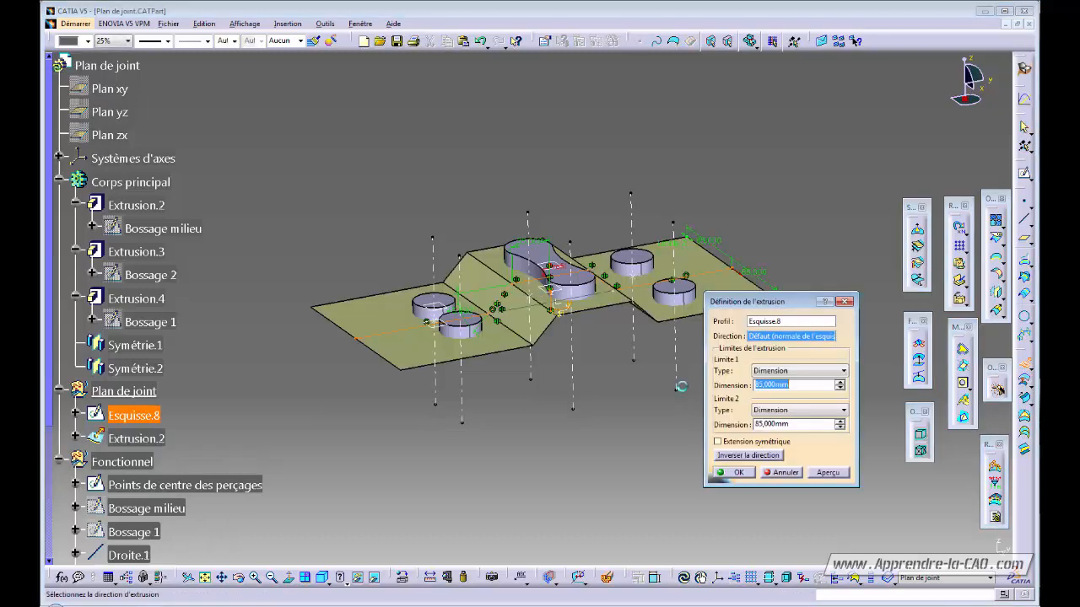
pyautogui.moveTo(580, 407)
pyautogui.mouseDown(button='middle')
pyautogui.moveTo(554, 424)
pyautogui.moveTo(595, 416)
pyautogui.mouseUp(button='middle')
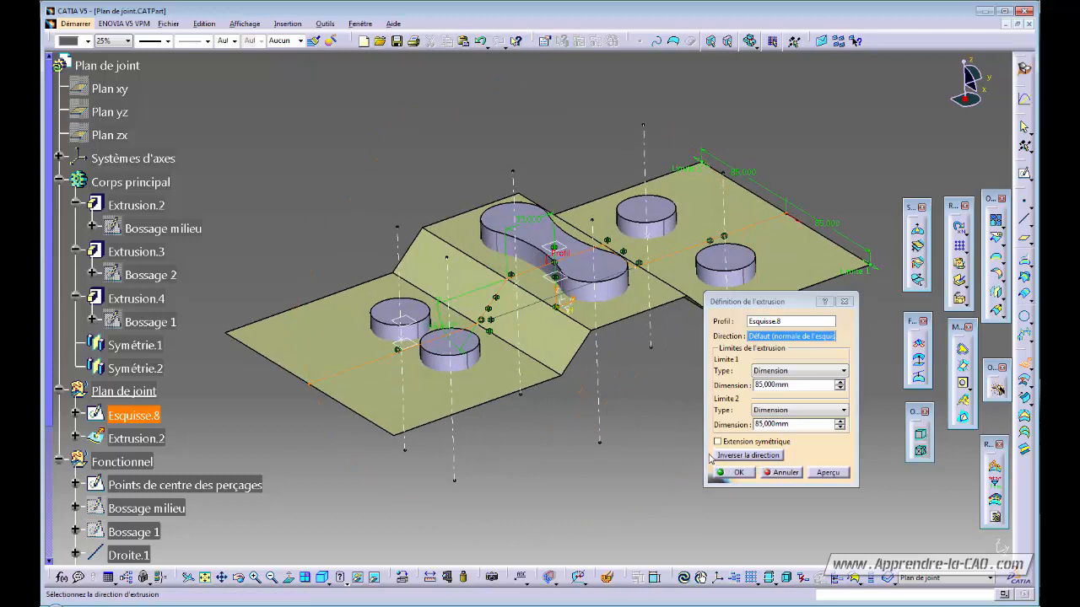
pyautogui.moveTo(802, 427); pyautogui.dragTo(710, 420)
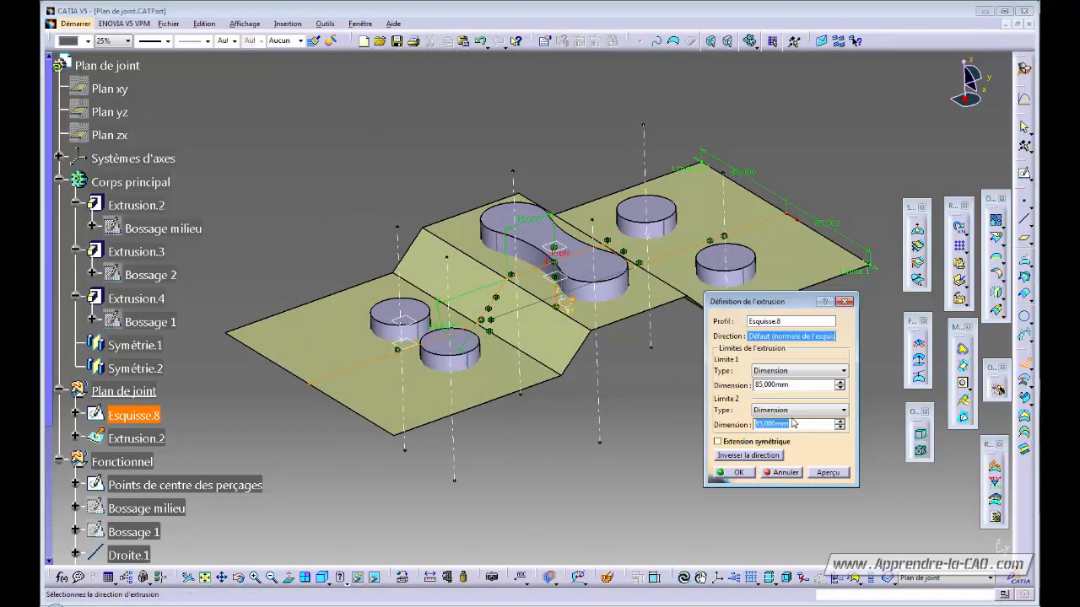
pyautogui.write('0')
pyautogui.press('Return')
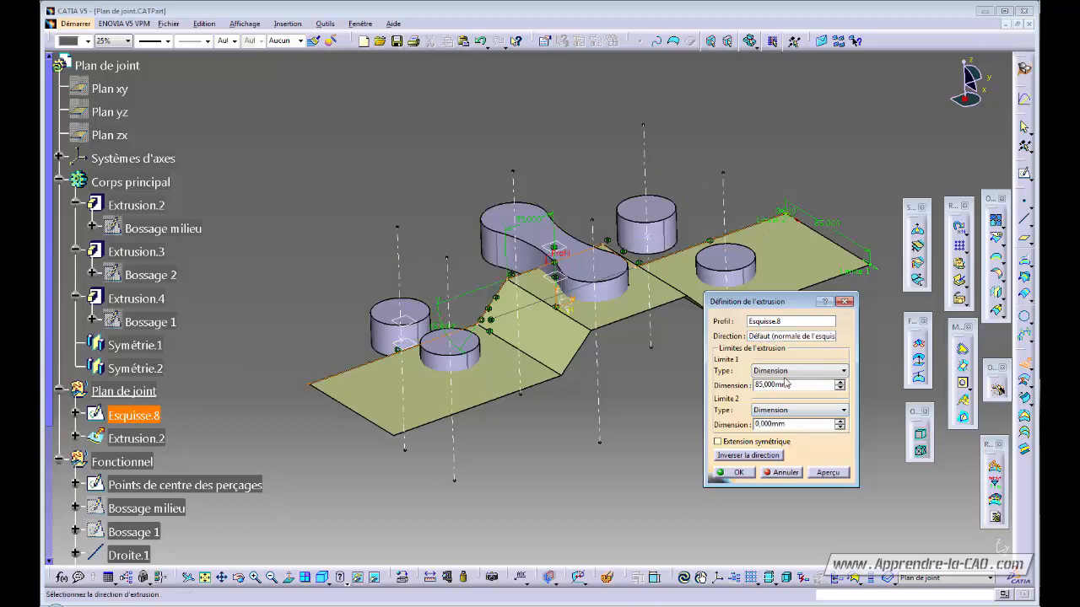
pyautogui.click(718, 444)
pyautogui.moveTo(442, 406); pyautogui.dragTo(579, 411, button='middle')
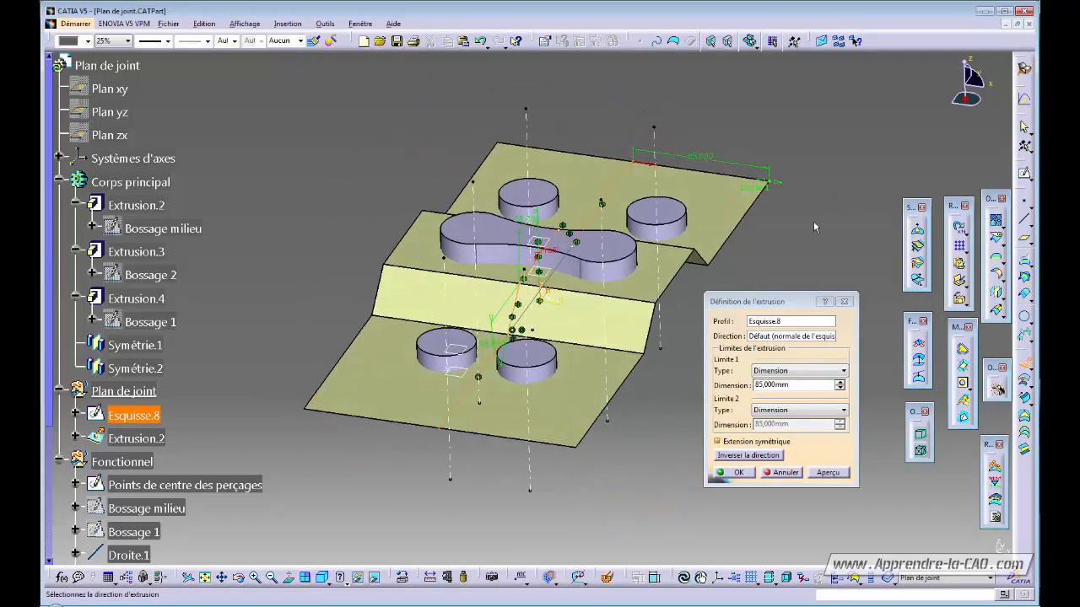
pyautogui.moveTo(779, 188); pyautogui.dragTo(803, 187)
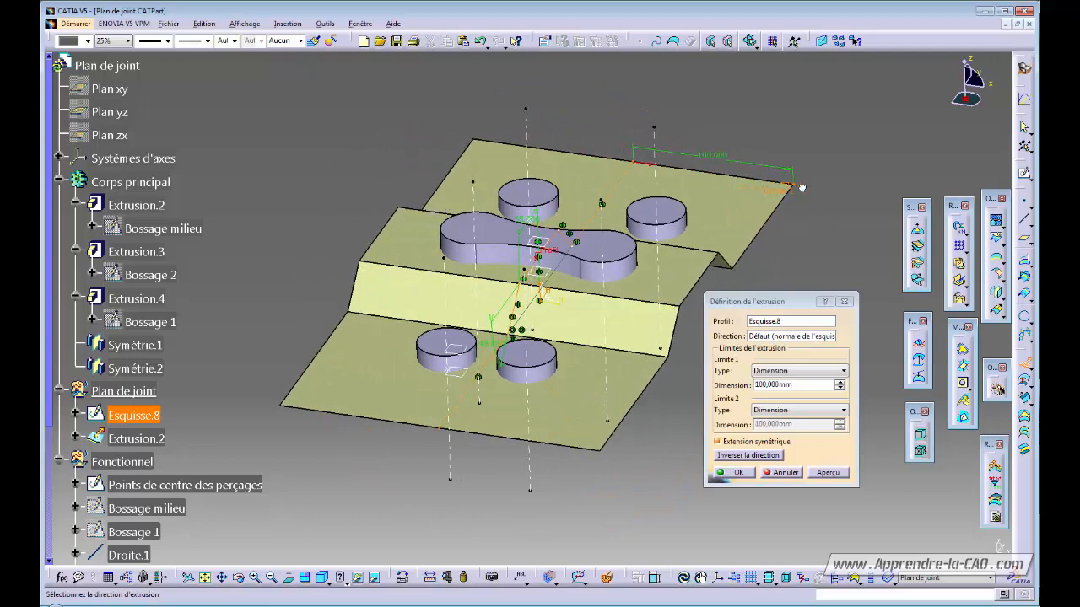
pyautogui.click(737, 472)
pyautogui.moveTo(696, 388); pyautogui.dragTo(687, 246, button='middle')
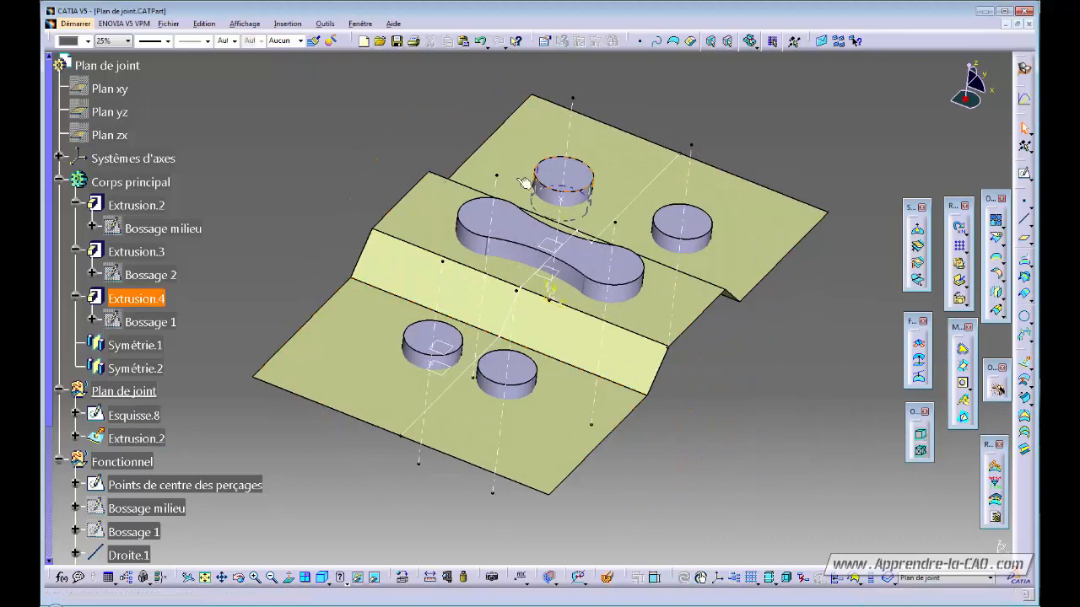
# - Orbit and tilt the part to check the stepped parting surface edge-on through the bosses
pyautogui.moveTo(581, 412)
pyautogui.mouseDown(button='middle')
pyautogui.moveTo(493, 398)
pyautogui.moveTo(506, 371)
pyautogui.moveTo(450, 330)
pyautogui.moveTo(482, 337)
pyautogui.moveTo(579, 414)
pyautogui.moveTo(540, 354)
pyautogui.moveTo(475, 336)
pyautogui.moveTo(571, 306)
pyautogui.mouseUp(button='middle')
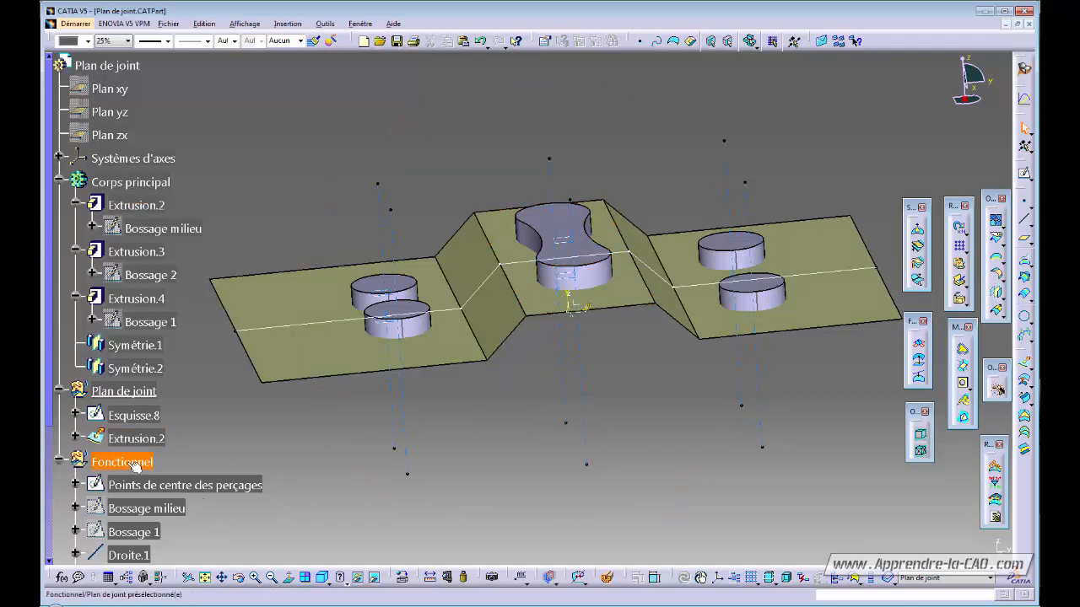
pyautogui.moveTo(593, 362); pyautogui.dragTo(541, 366, button='middle')
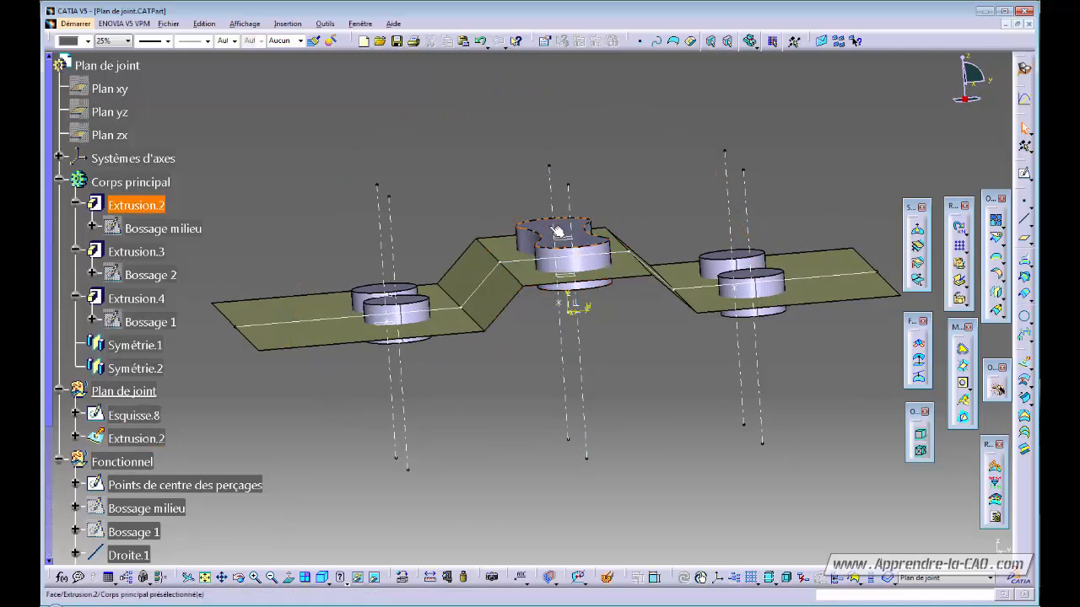
pyautogui.moveTo(525, 357)
pyautogui.mouseDown(button='middle')
pyautogui.moveTo(523, 331)
pyautogui.moveTo(518, 355)
pyautogui.mouseUp(button='middle')
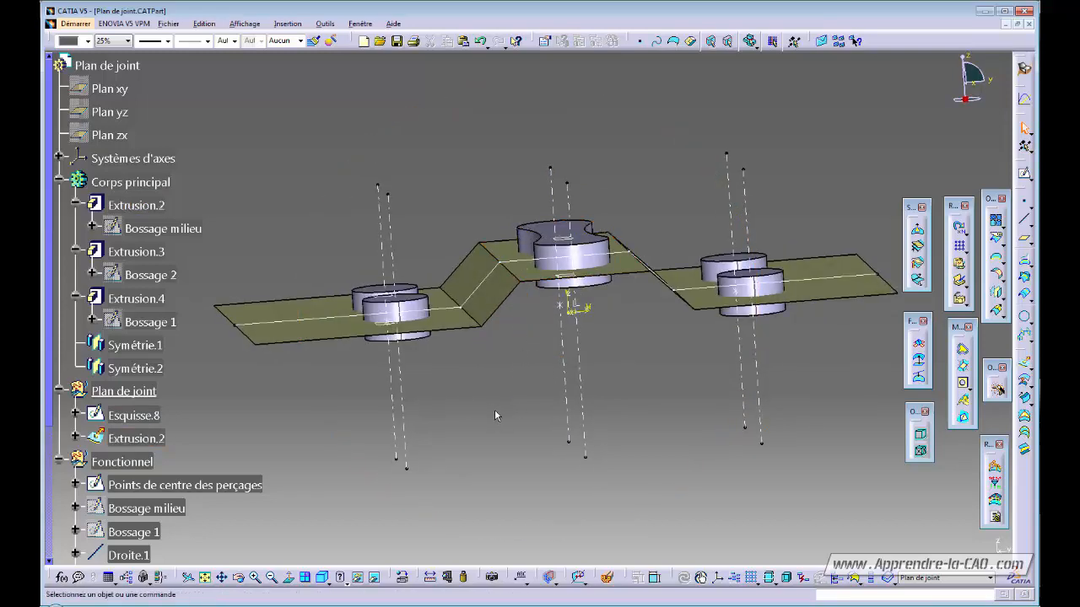
pyautogui.moveTo(494, 409); pyautogui.dragTo(534, 443, button='middle')
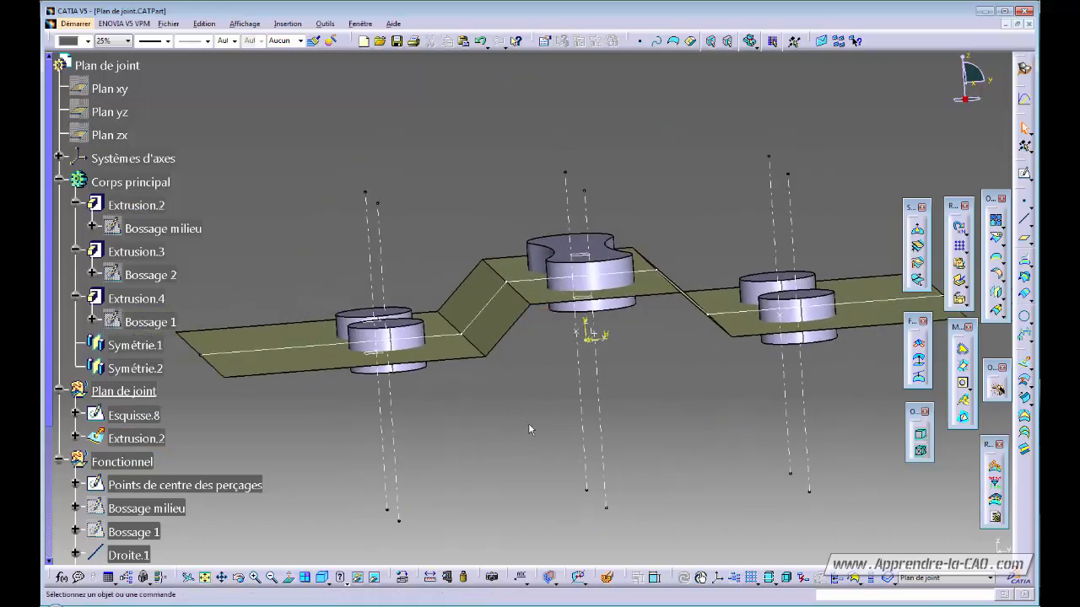
# - Edit the offset plane and raise its offset from 40 mm to 52 mm
pyautogui.doubleClick(581, 256)
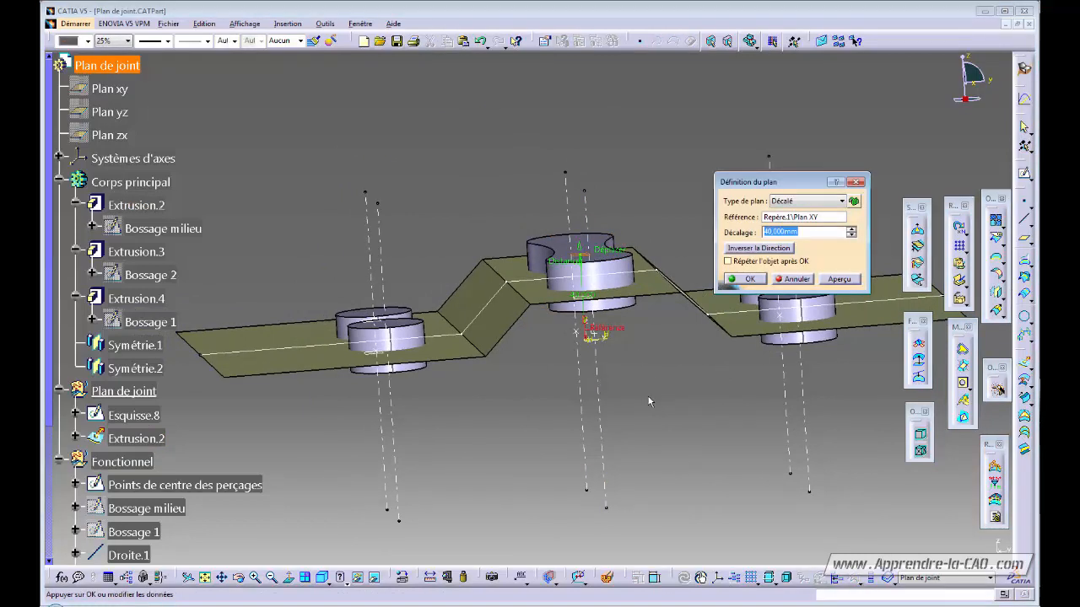
pyautogui.moveTo(649, 402); pyautogui.dragTo(602, 401, button='middle')
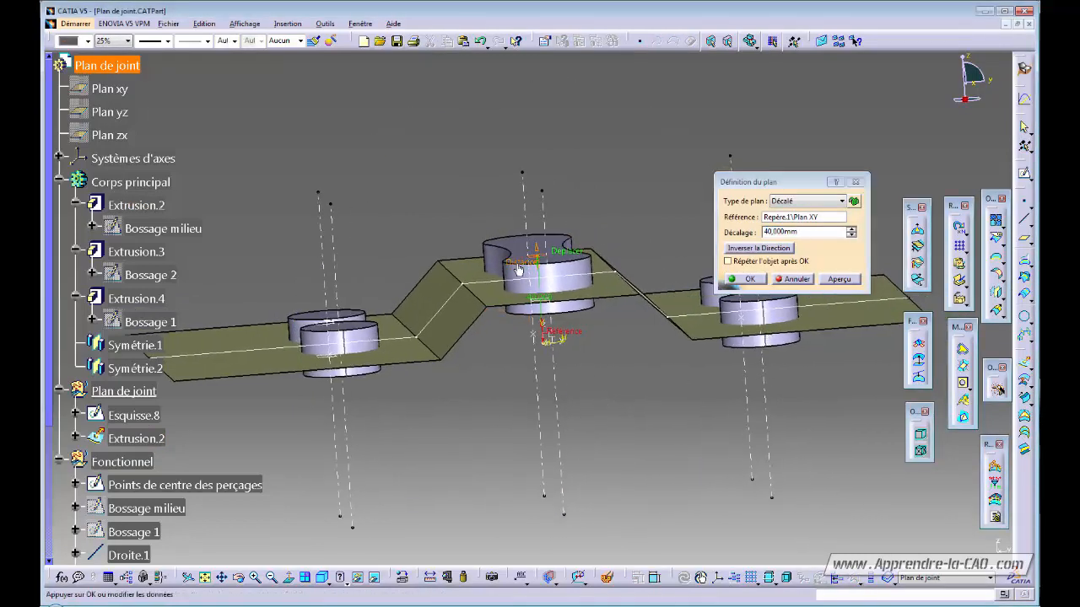
pyautogui.moveTo(518, 268)
pyautogui.mouseDown()
pyautogui.moveTo(518, 206)
pyautogui.moveTo(527, 261)
pyautogui.mouseUp()
pyautogui.click(748, 281)
pyautogui.moveTo(622, 386); pyautogui.dragTo(686, 382, button='middle')
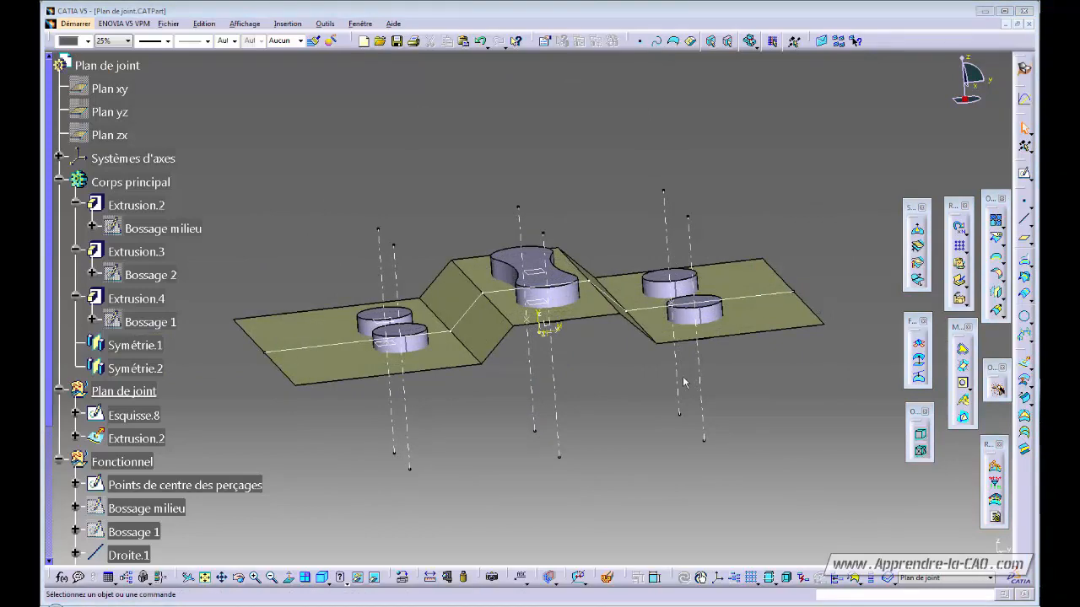
pyautogui.moveTo(584, 389); pyautogui.dragTo(587, 411, button='middle')
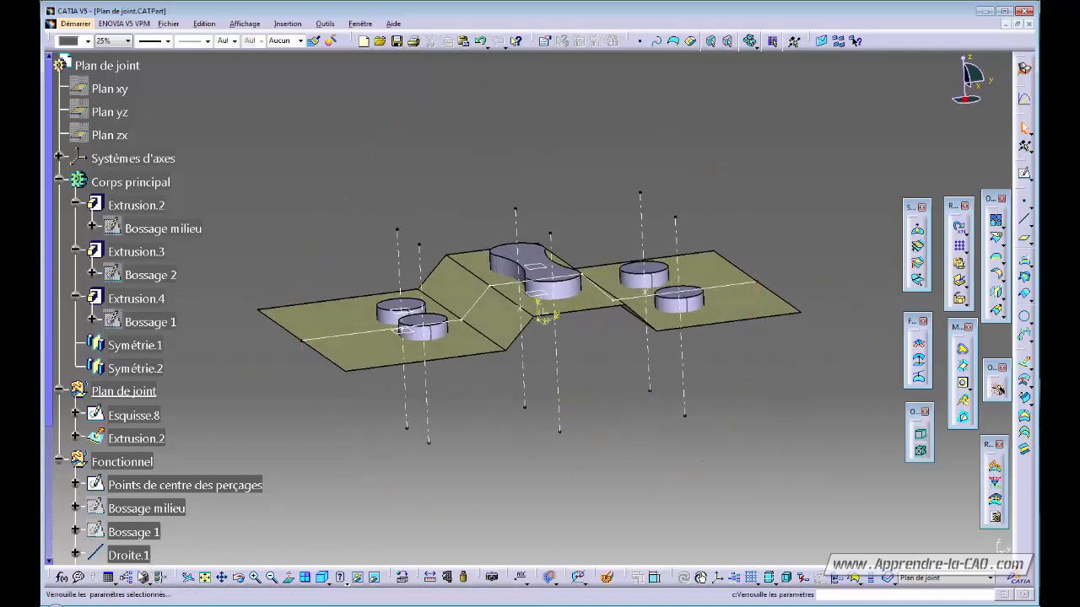
# - Create an Angle parameter named 'Angle de dépouille général' with value 5 deg via Formulas
pyautogui.click(61, 577)
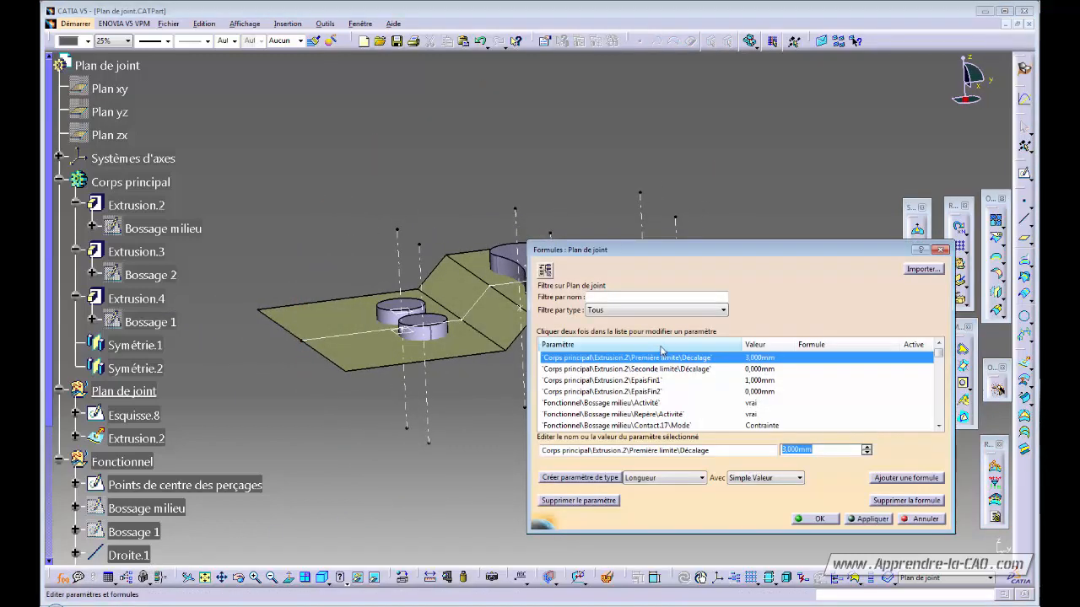
pyautogui.click(662, 479)
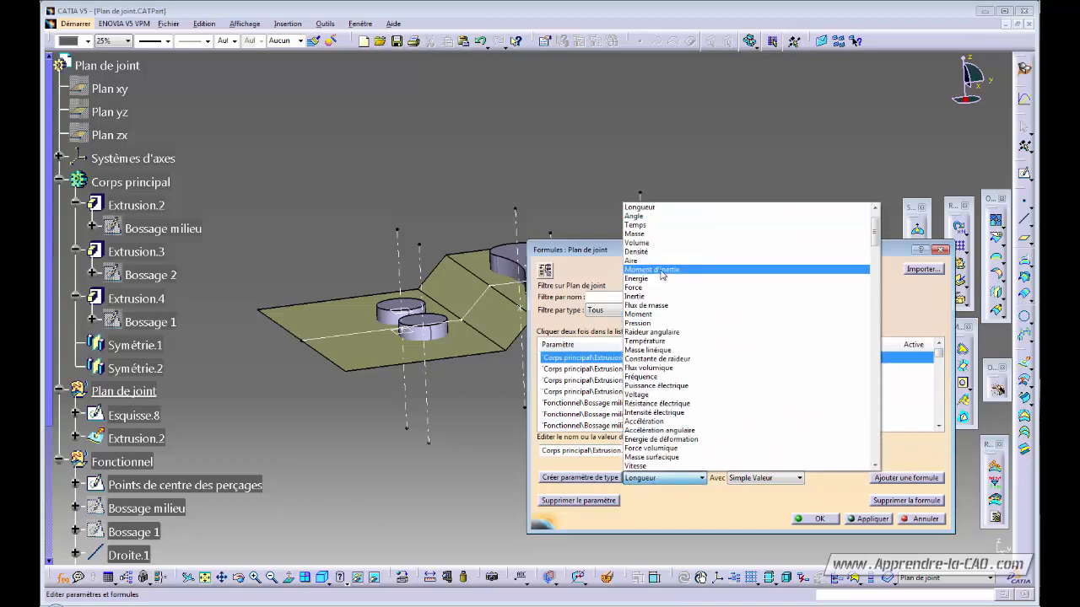
pyautogui.click(634, 216)
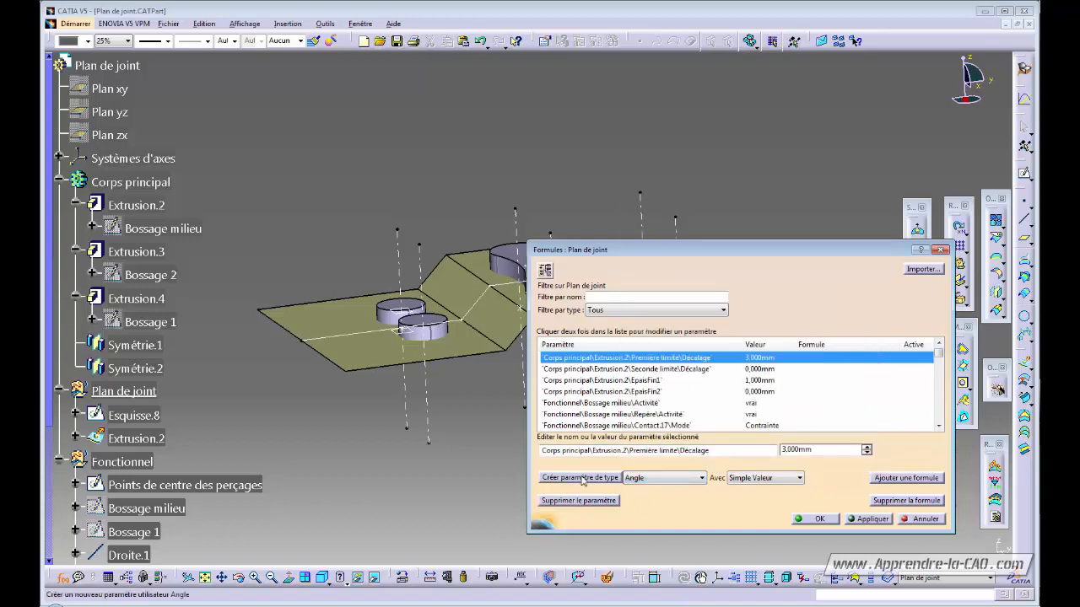
pyautogui.click(580, 477)
pyautogui.doubleClick(579, 450)
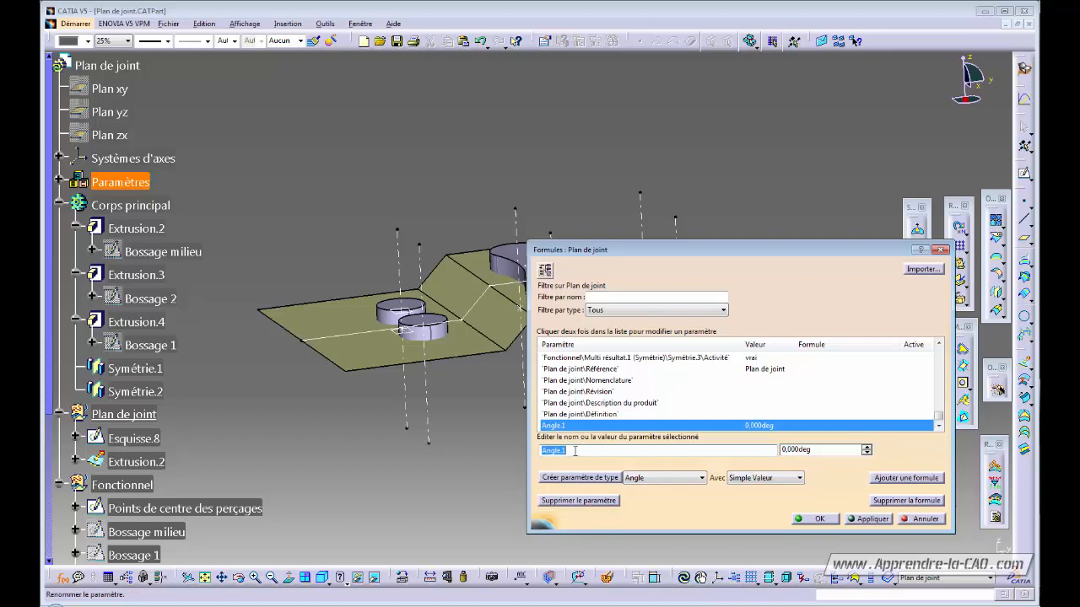
pyautogui.write('An')
pyautogui.doubleClick(832, 451)
pyautogui.write('5')
pyautogui.press('Return')
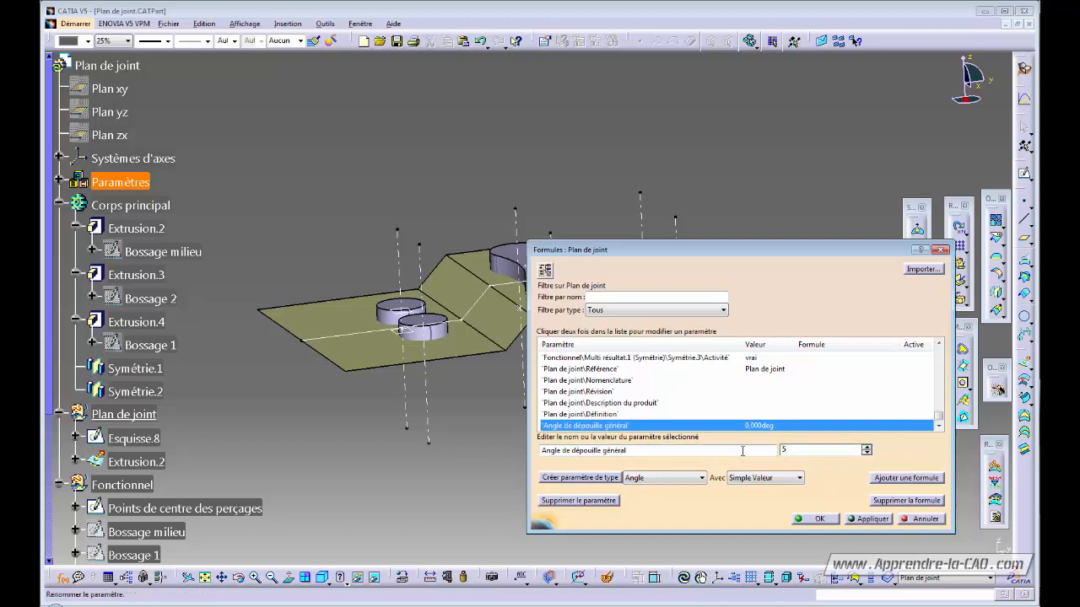
pyautogui.click(824, 522)
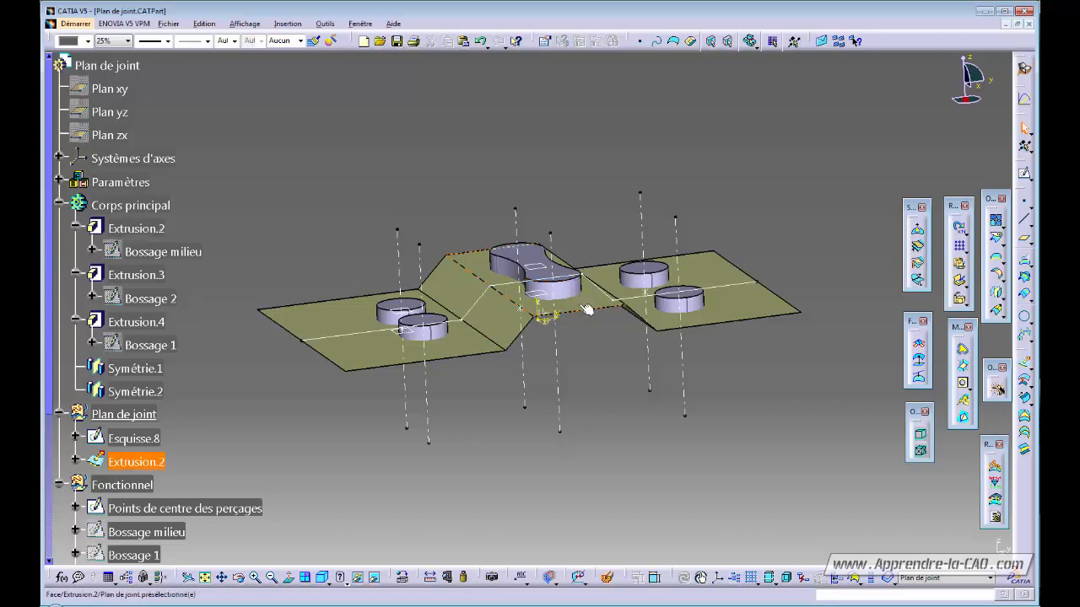
# - Expand Paramètres in the tree to show the new draft-angle parameter
pyautogui.moveTo(611, 411); pyautogui.dragTo(619, 386, button='middle')
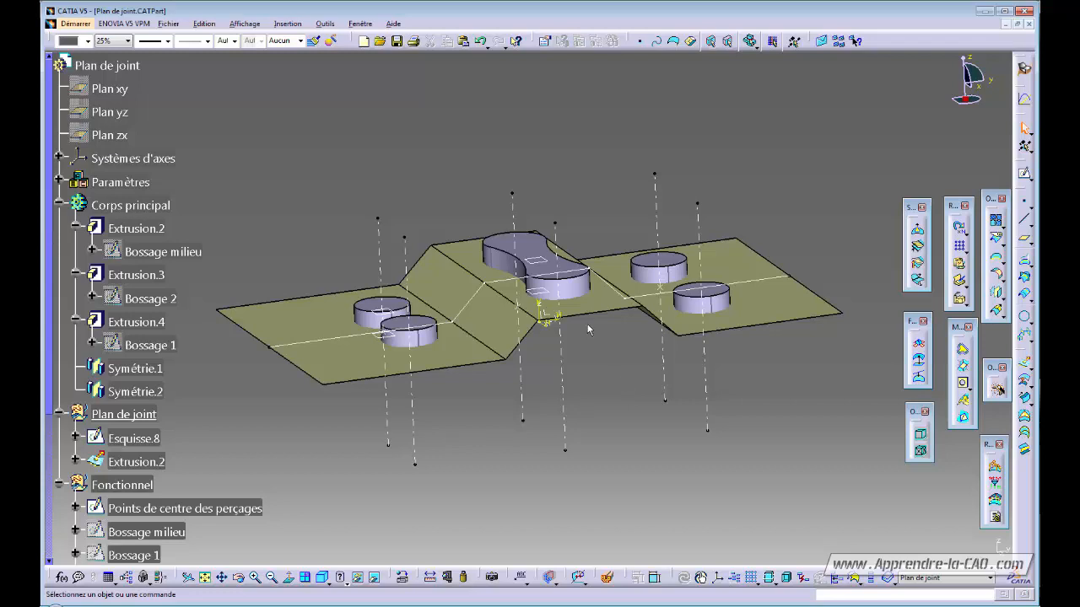
pyautogui.click(58, 181)
pyautogui.click(187, 205)
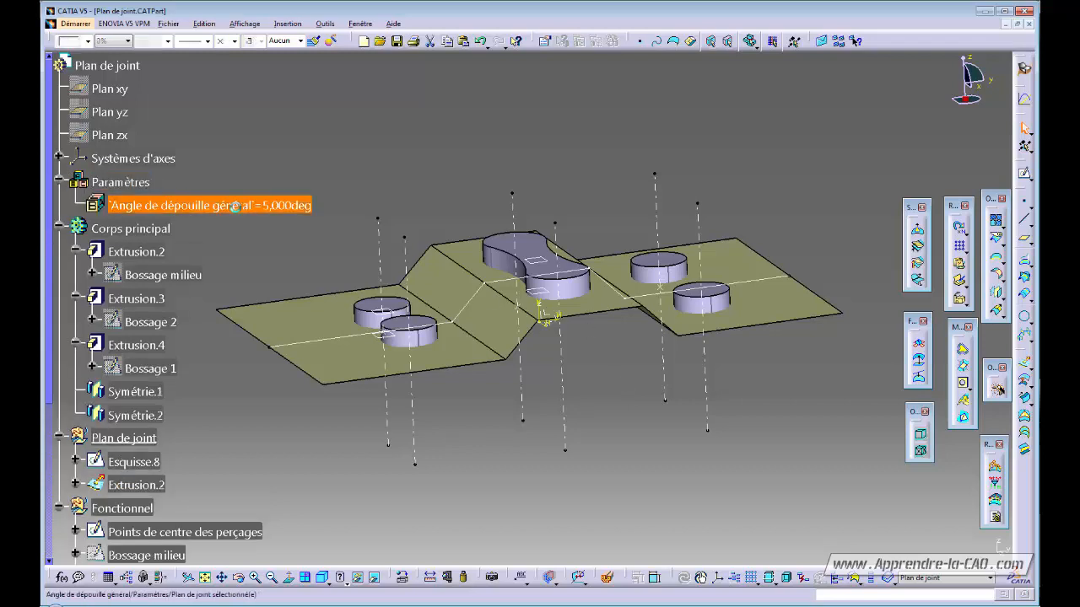
pyautogui.click(362, 166)
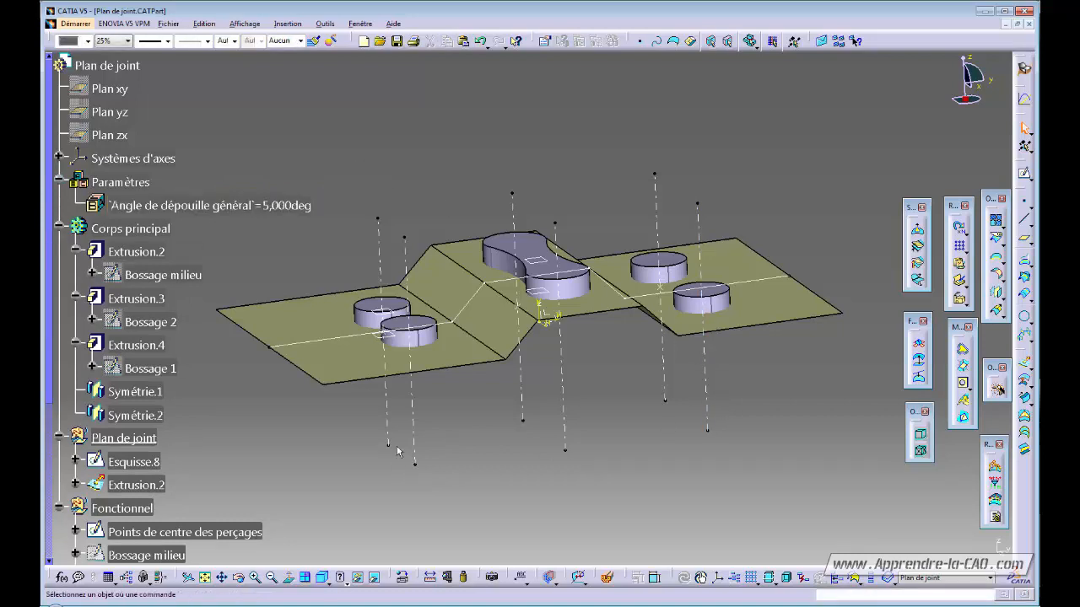
# - Define Corps principal as the current work object
pyautogui.click(126, 227)
pyautogui.rightClick(127, 228)
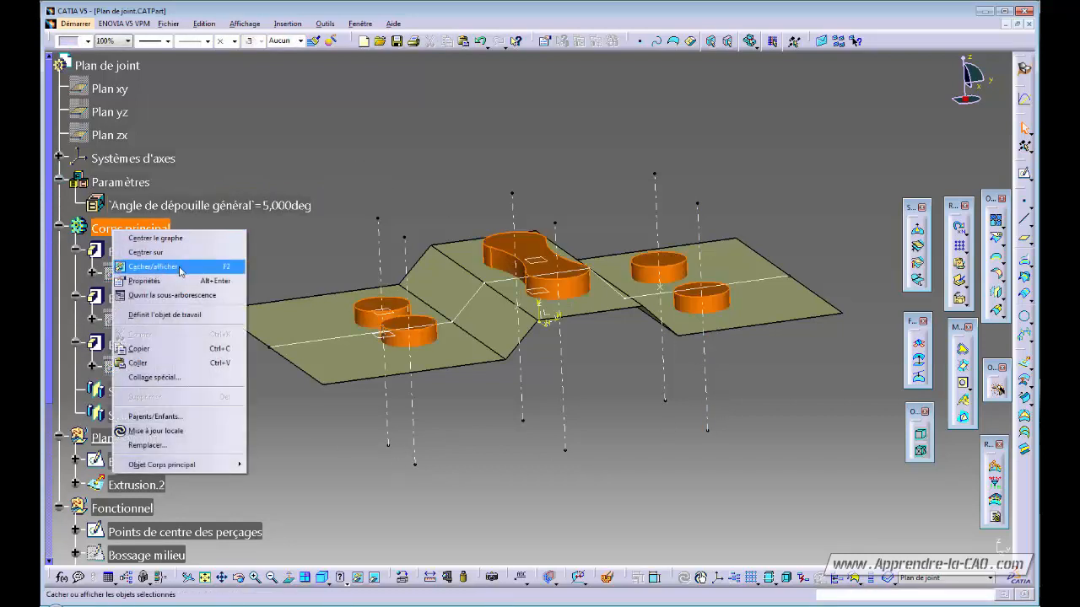
pyautogui.click(180, 314)
pyautogui.click(251, 253)
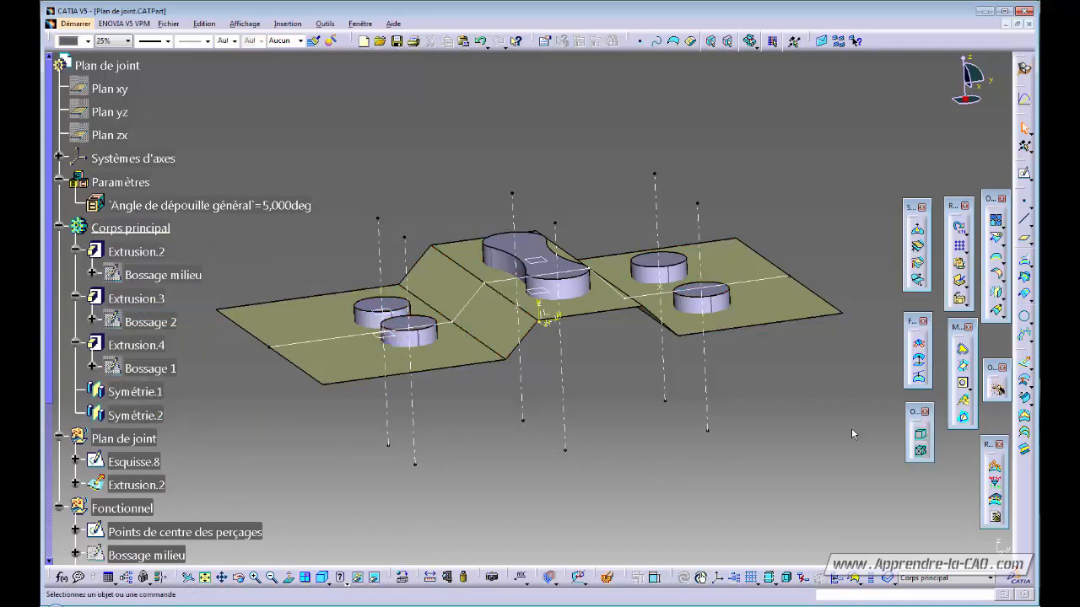
# - Switch to the Part Design workbench and start a Draft Angle feature
pyautogui.click(1022, 67)
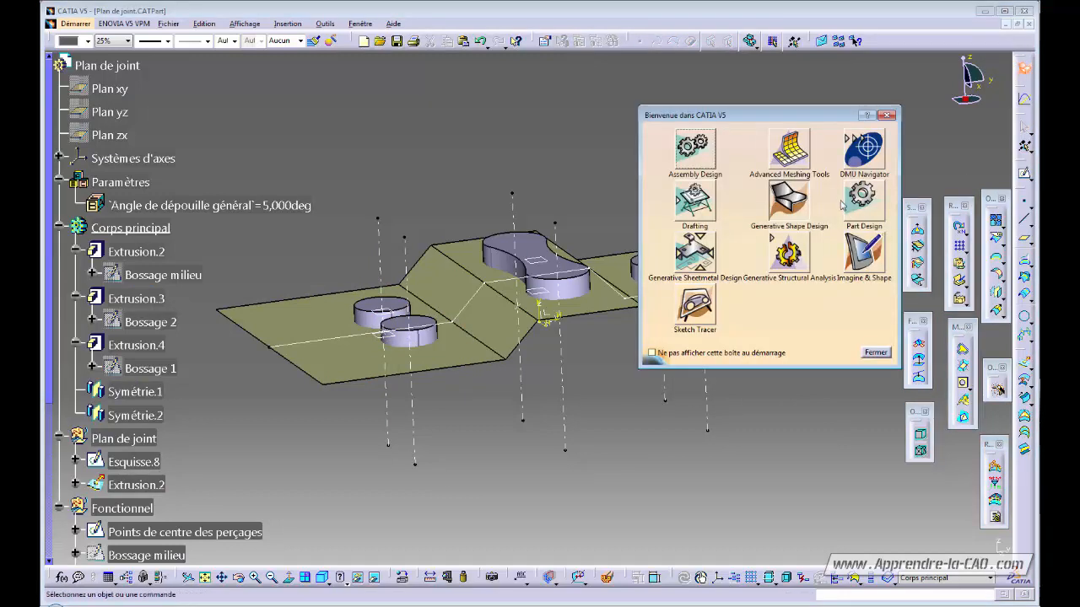
pyautogui.click(848, 203)
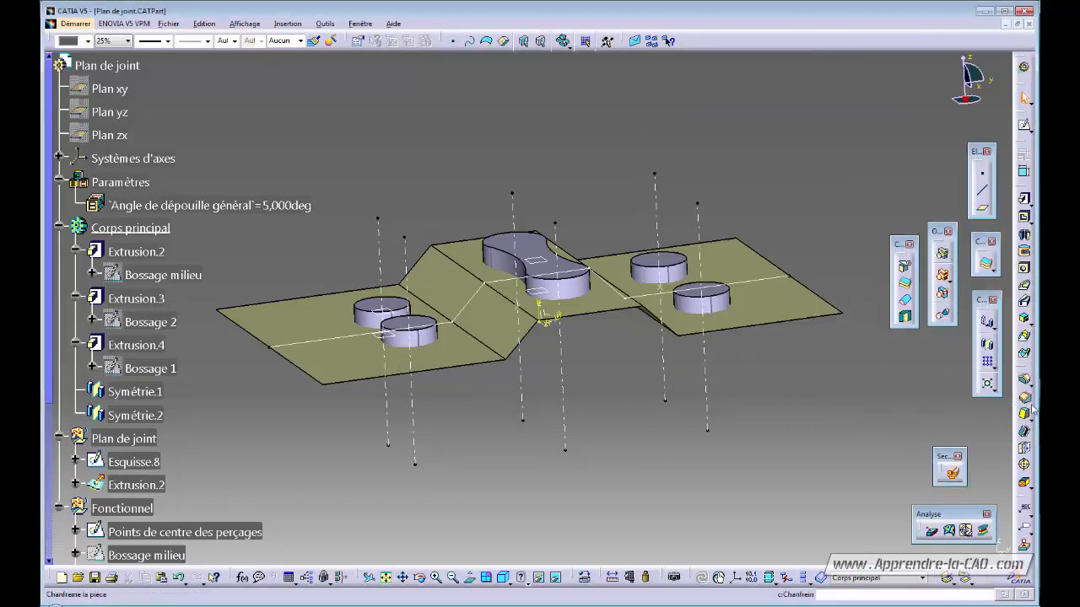
pyautogui.click(1023, 414)
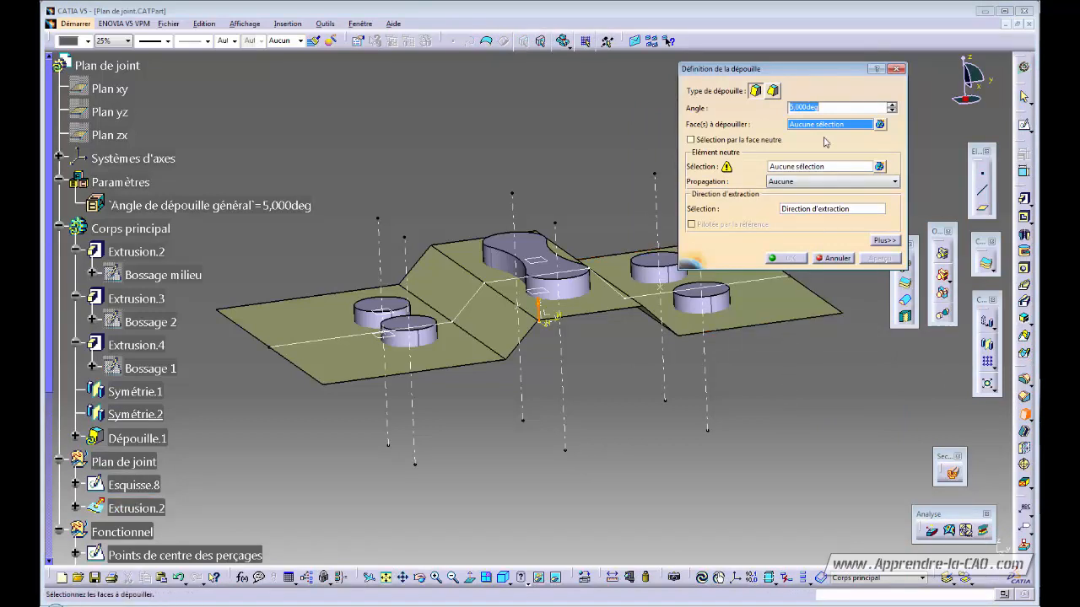
# - Link the draft angle by formula to the 'Angle de dépouille général' parameter
pyautogui.click(831, 108)
pyautogui.rightClick(832, 108)
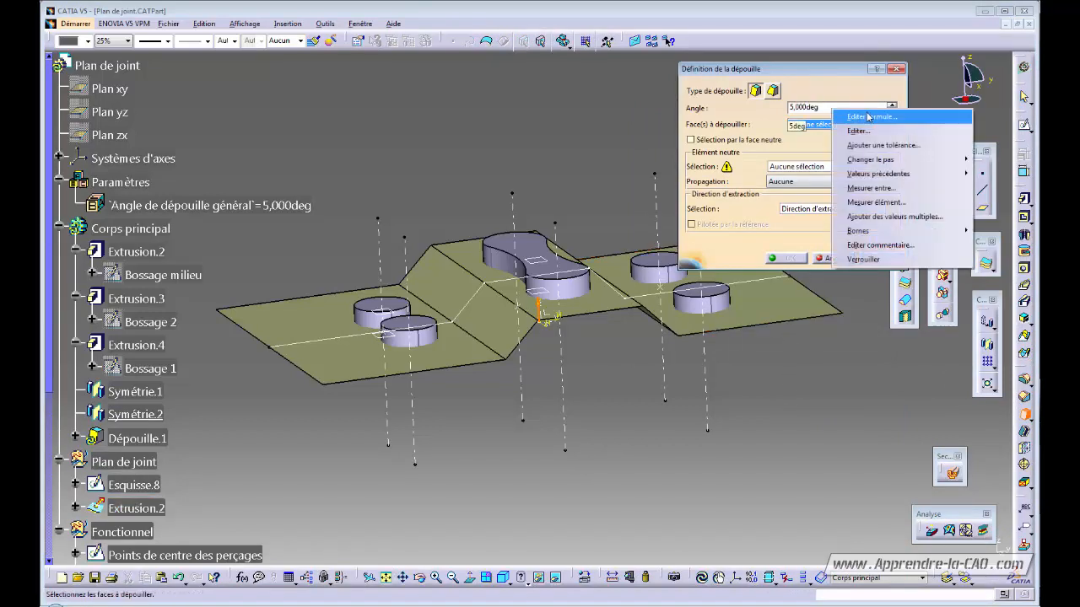
pyautogui.click(869, 117)
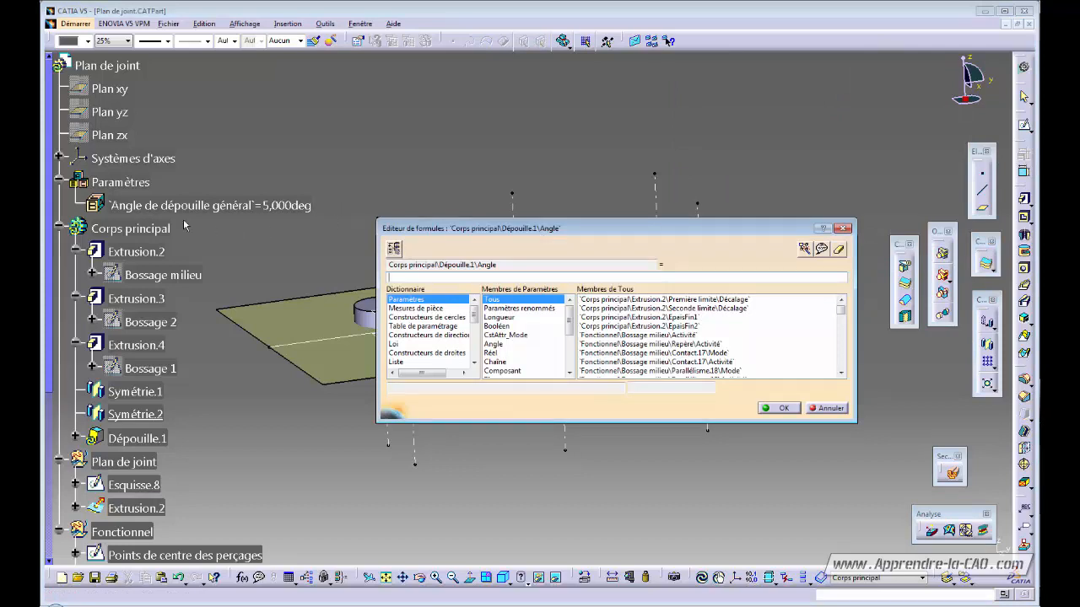
pyautogui.click(193, 206)
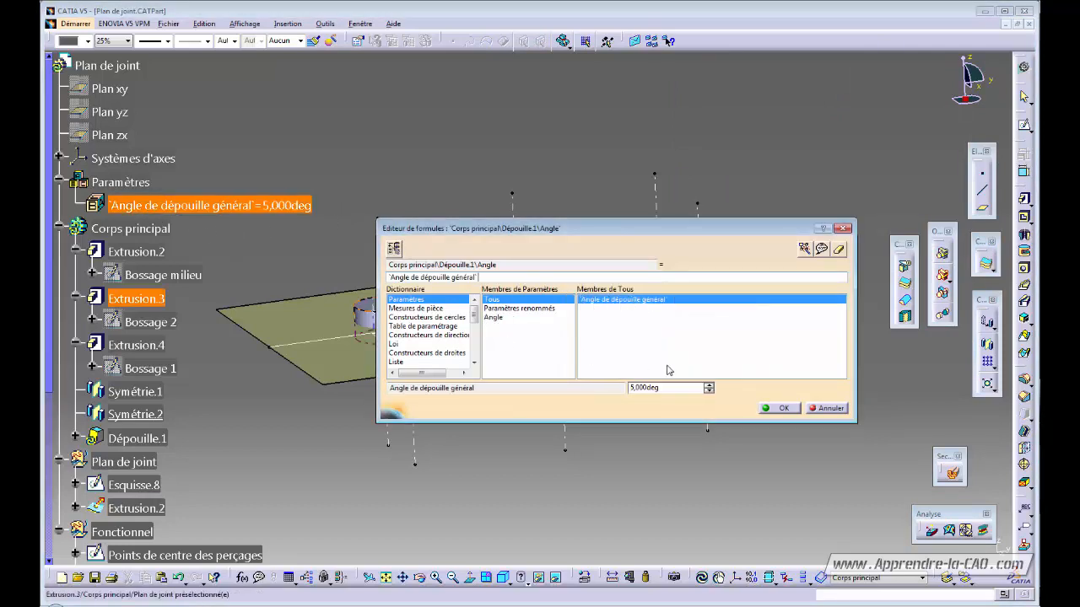
pyautogui.click(785, 410)
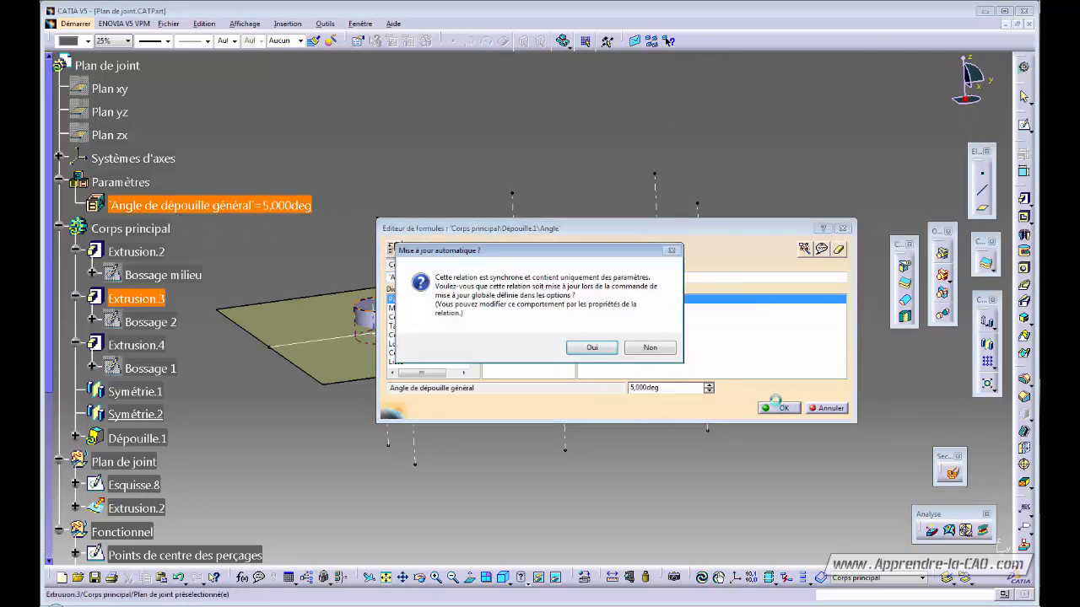
pyautogui.click(597, 351)
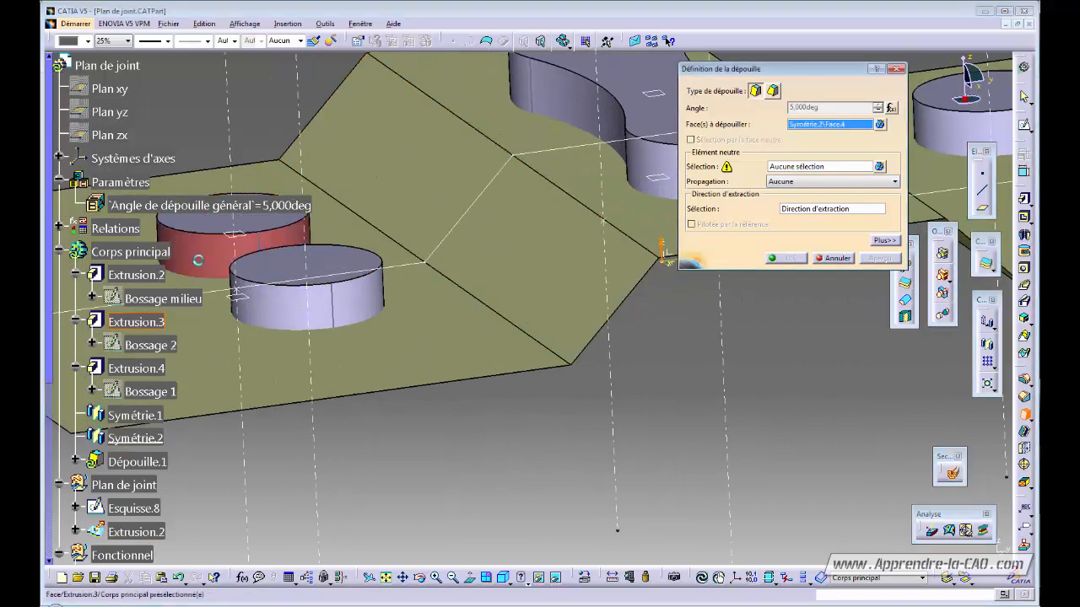
# - Pick the boss and cylinder side faces to draft, keeping propagation at Aucune
pyautogui.click(326, 308)
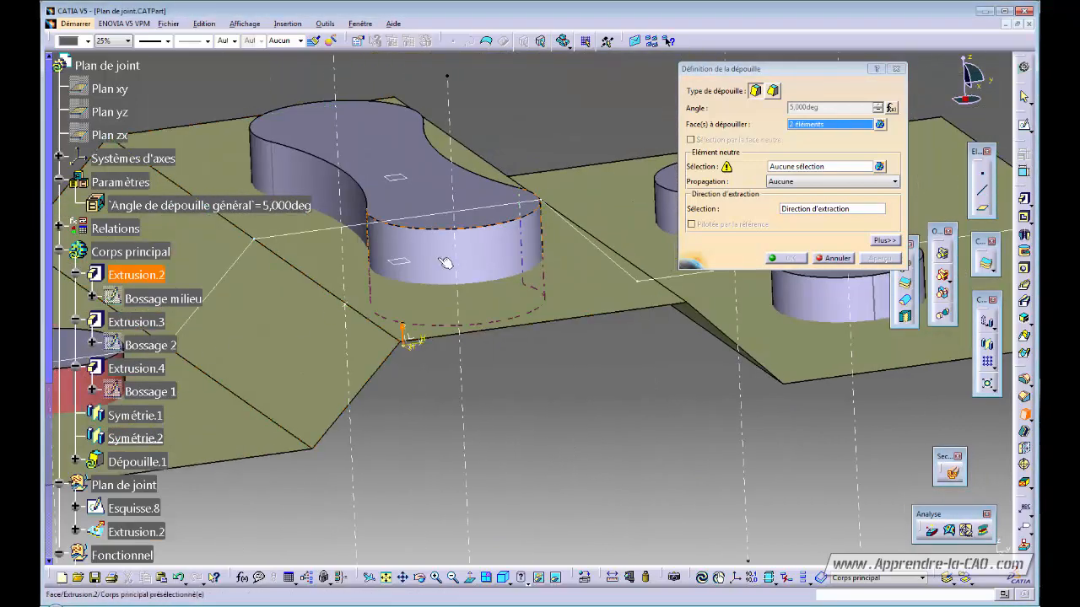
pyautogui.click(445, 263)
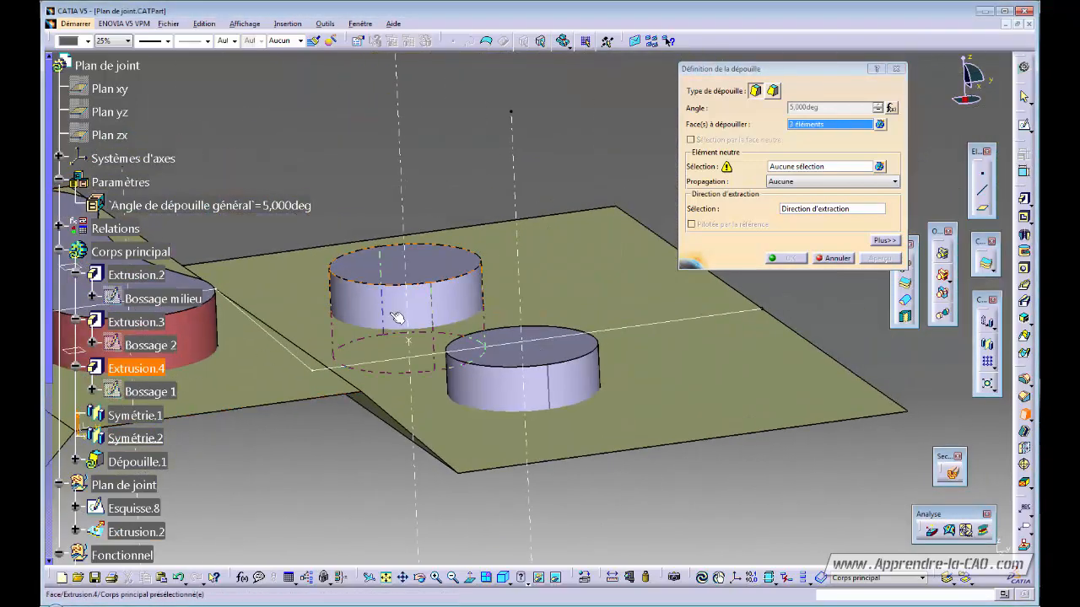
pyautogui.click(395, 312)
pyautogui.click(503, 394)
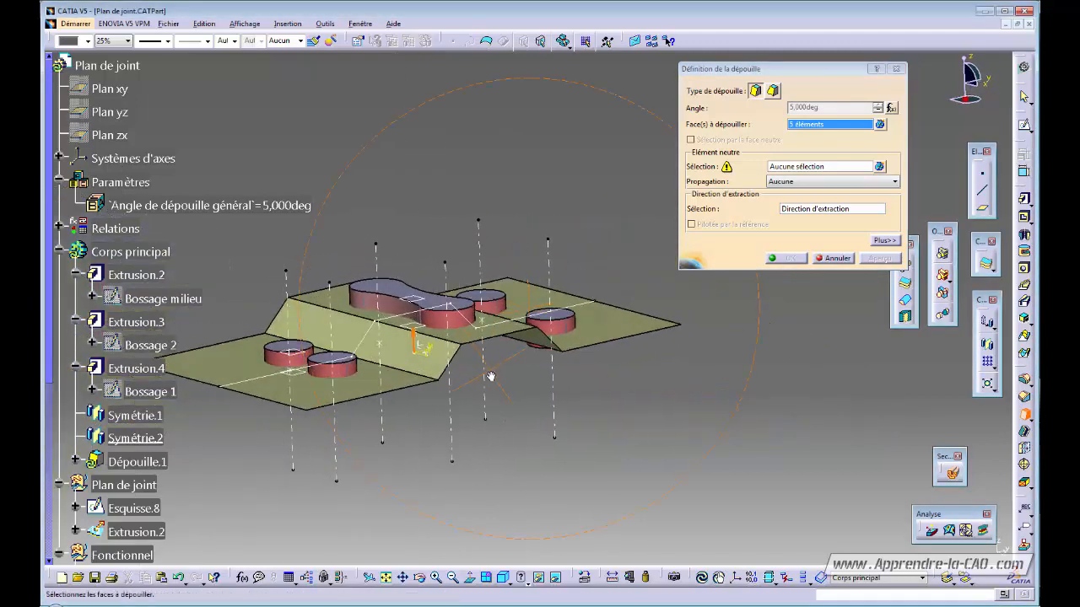
pyautogui.moveTo(490, 376); pyautogui.dragTo(573, 357, button='middle')
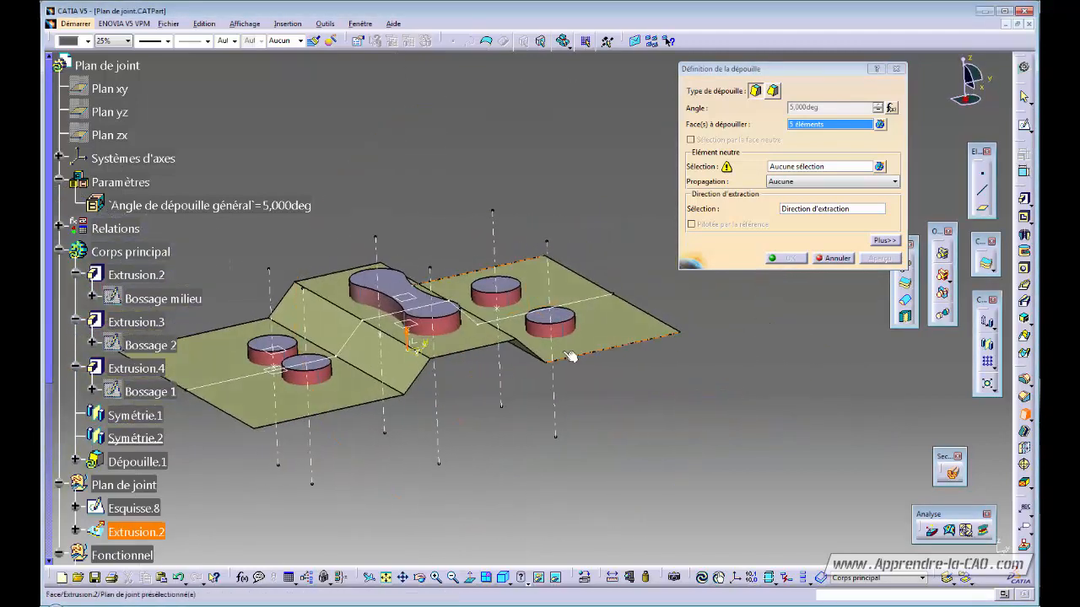
pyautogui.click(893, 182)
pyautogui.click(893, 191)
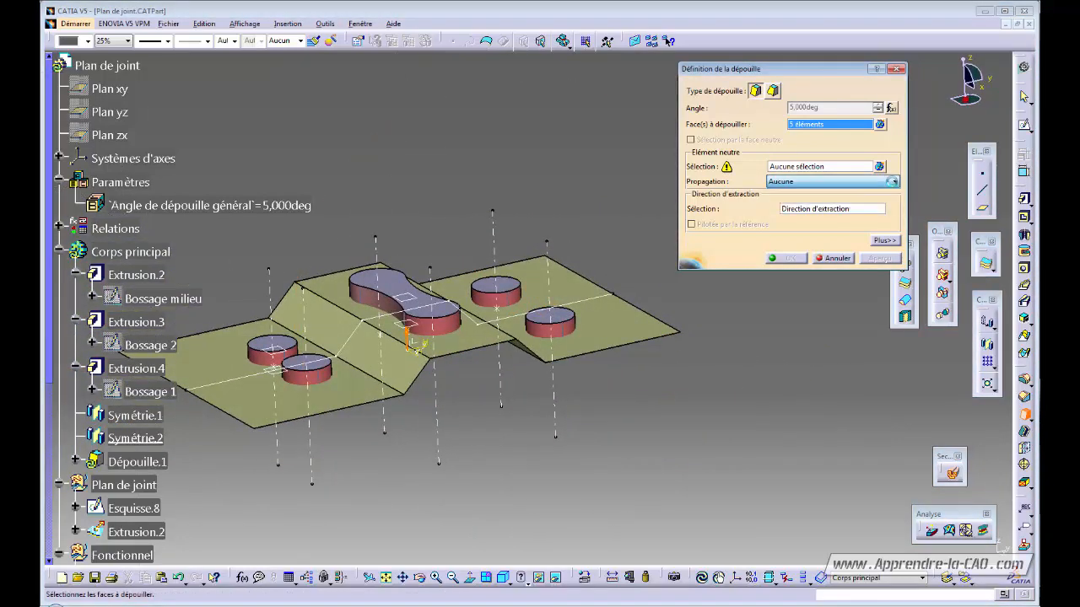
pyautogui.moveTo(439, 362); pyautogui.dragTo(594, 375, button='middle')
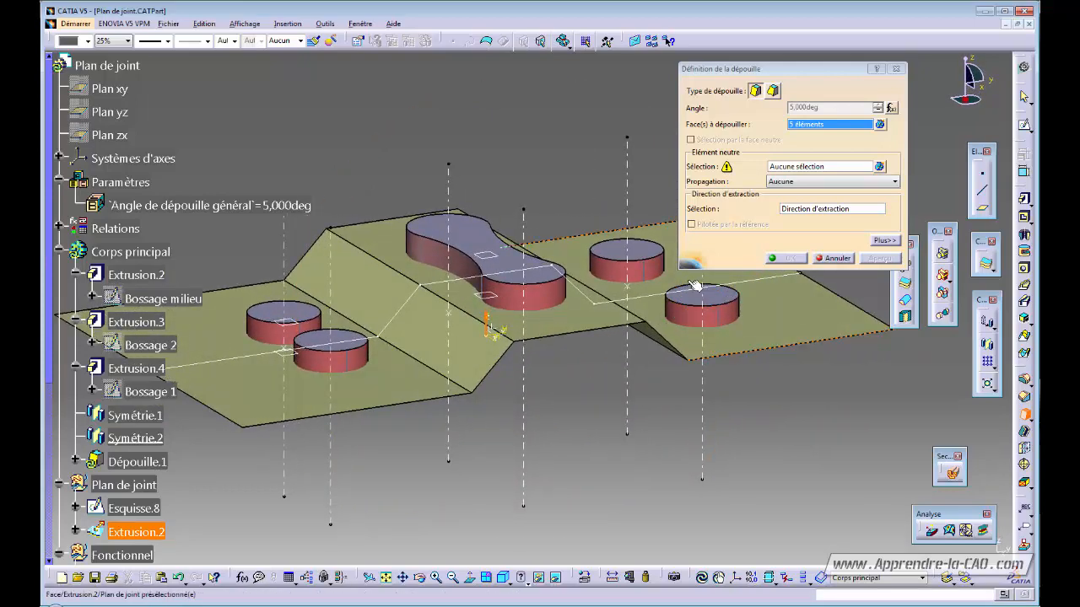
# - Set the Extrusion.2 parting surface as the draft's neutral element
pyautogui.click(801, 166)
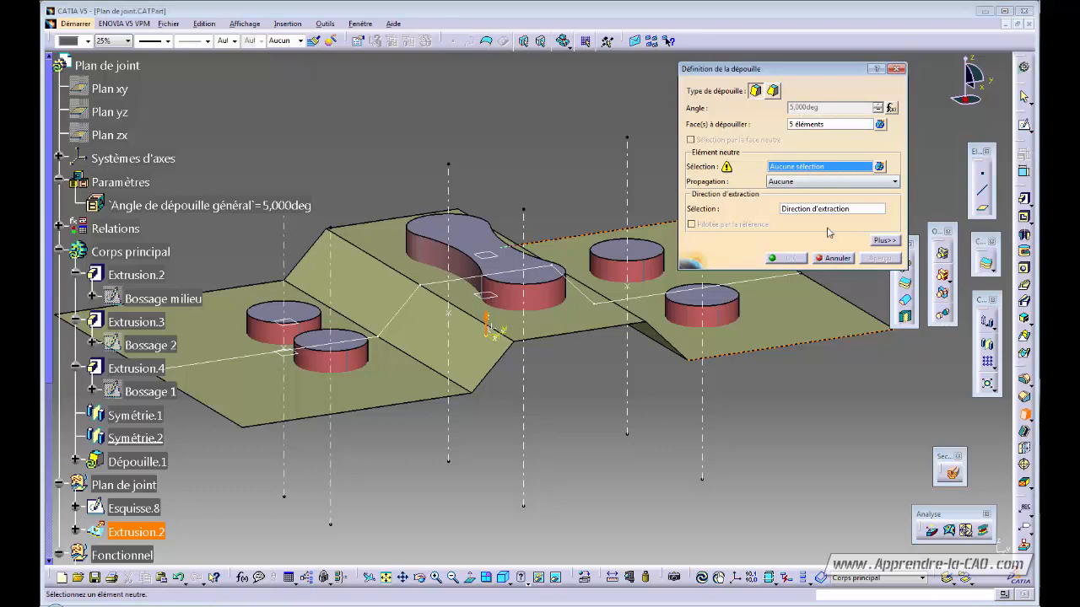
pyautogui.click(432, 339)
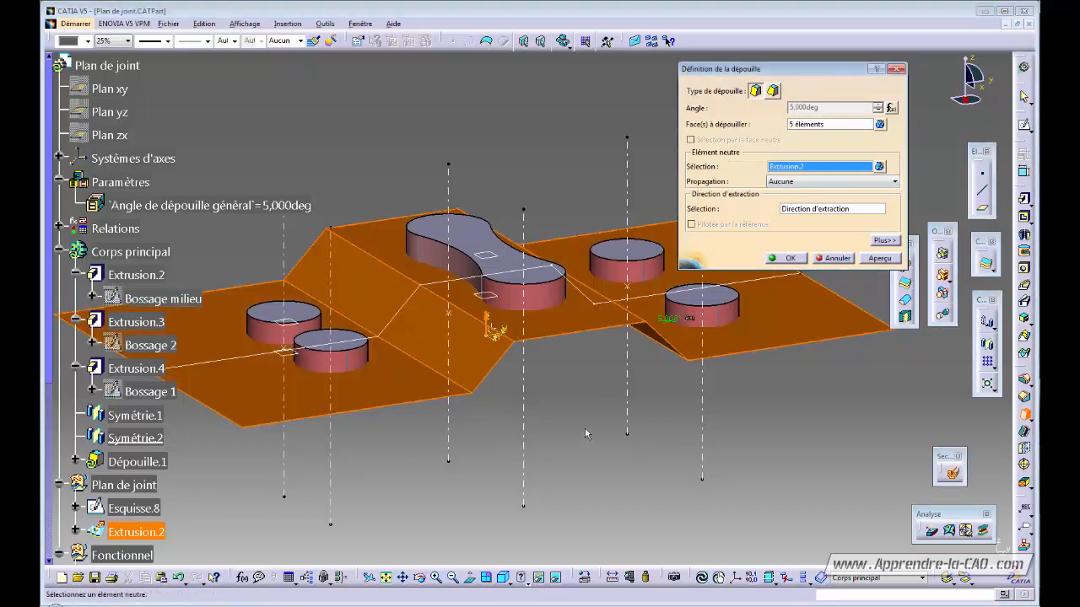
pyautogui.keyDown('ctrl'); pyautogui.moveTo(585, 429); pyautogui.dragTo(585, 447, button='middle'); pyautogui.keyUp('ctrl')
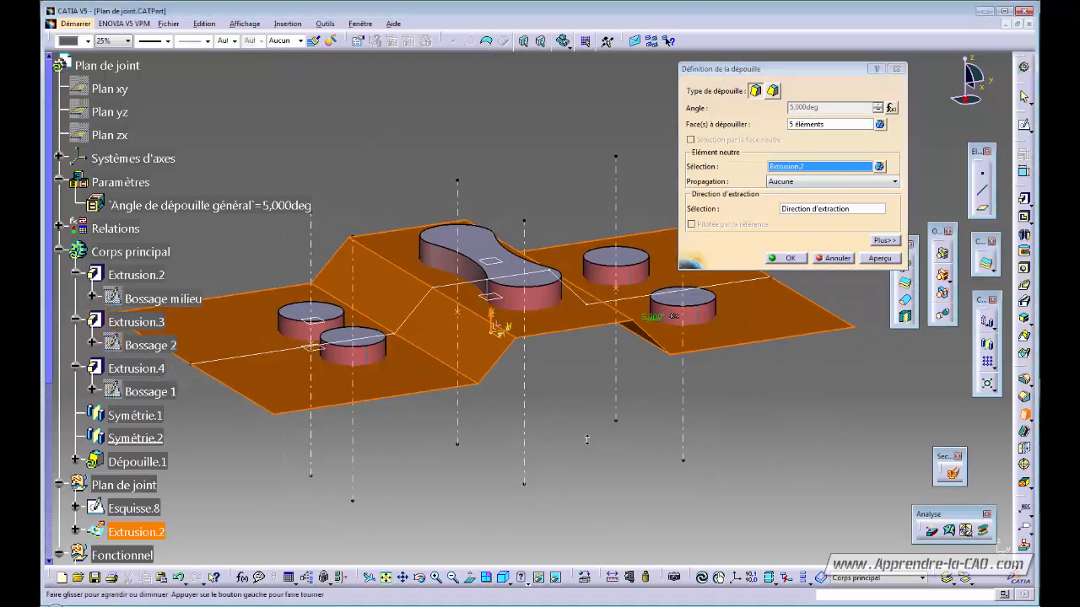
# - Enable 'Parting = Neutral' and 'Draft both sides' in the extra draft options
pyautogui.click(884, 240)
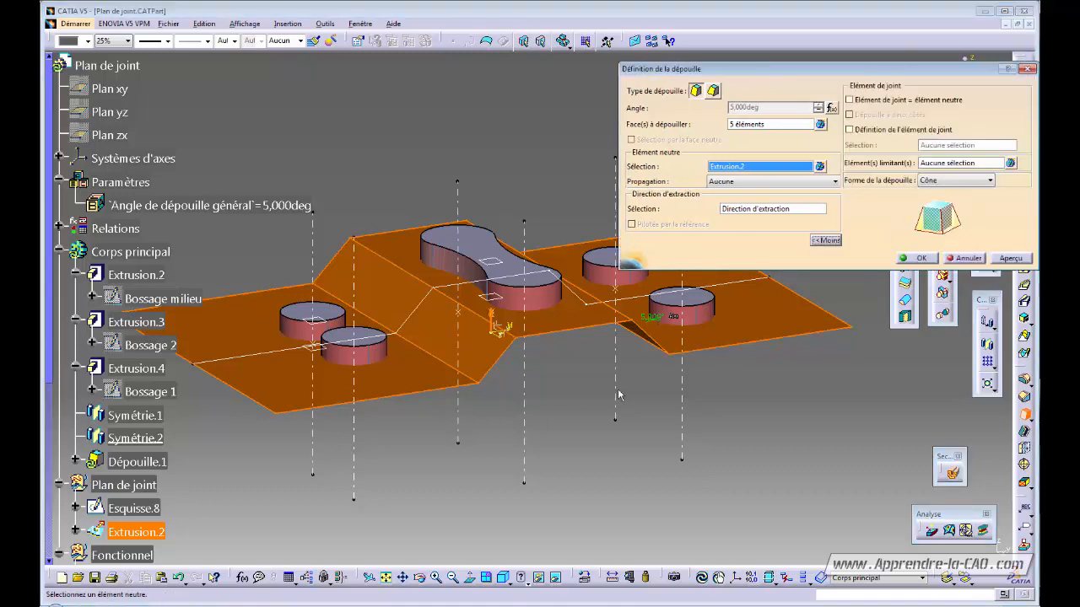
pyautogui.moveTo(618, 394); pyautogui.dragTo(517, 402, button='middle')
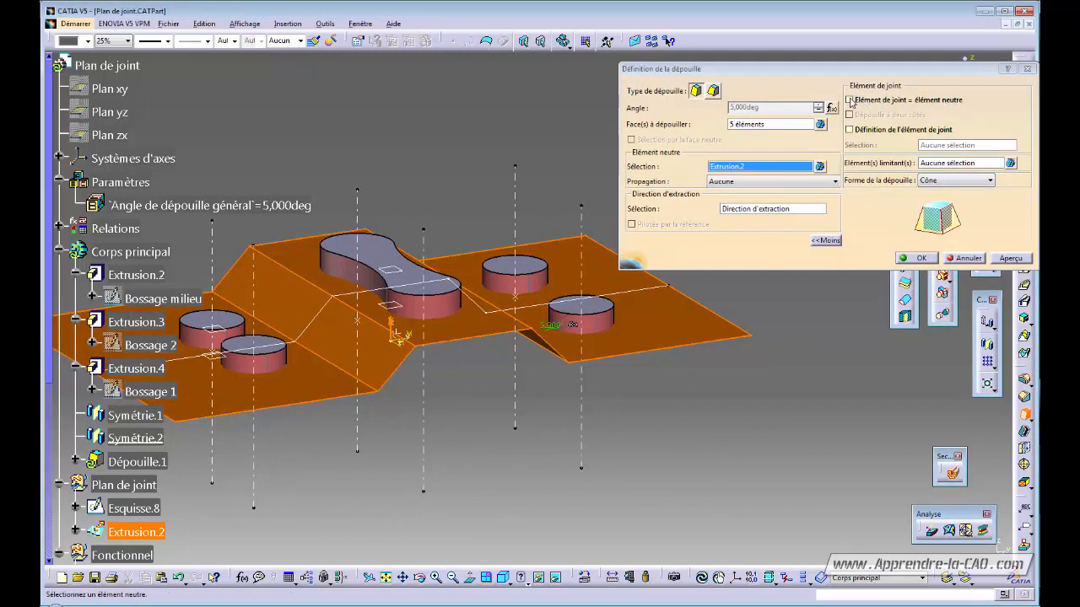
pyautogui.click(849, 100)
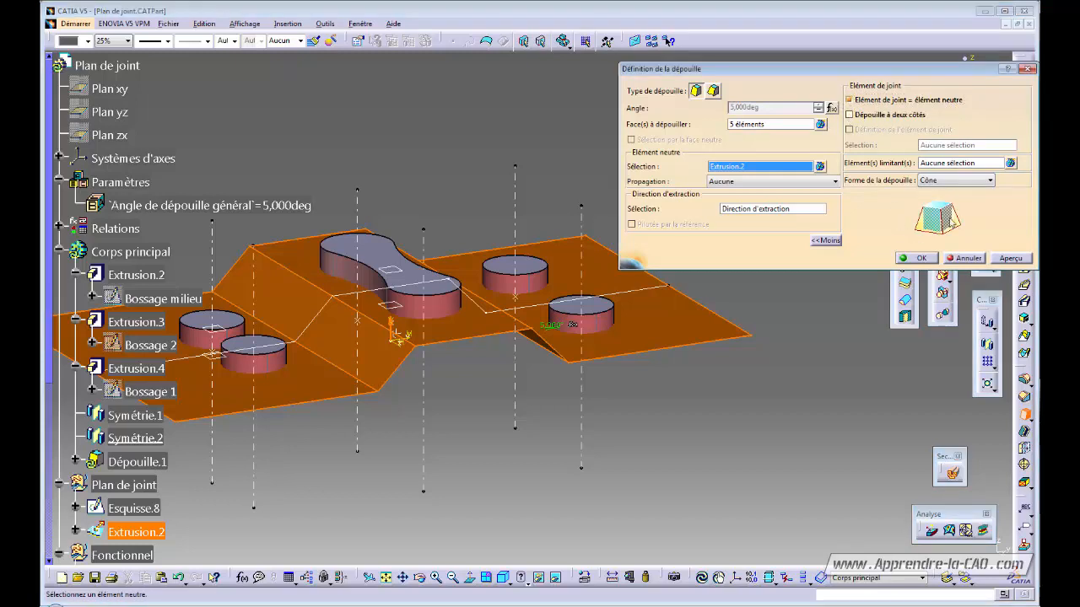
pyautogui.click(850, 115)
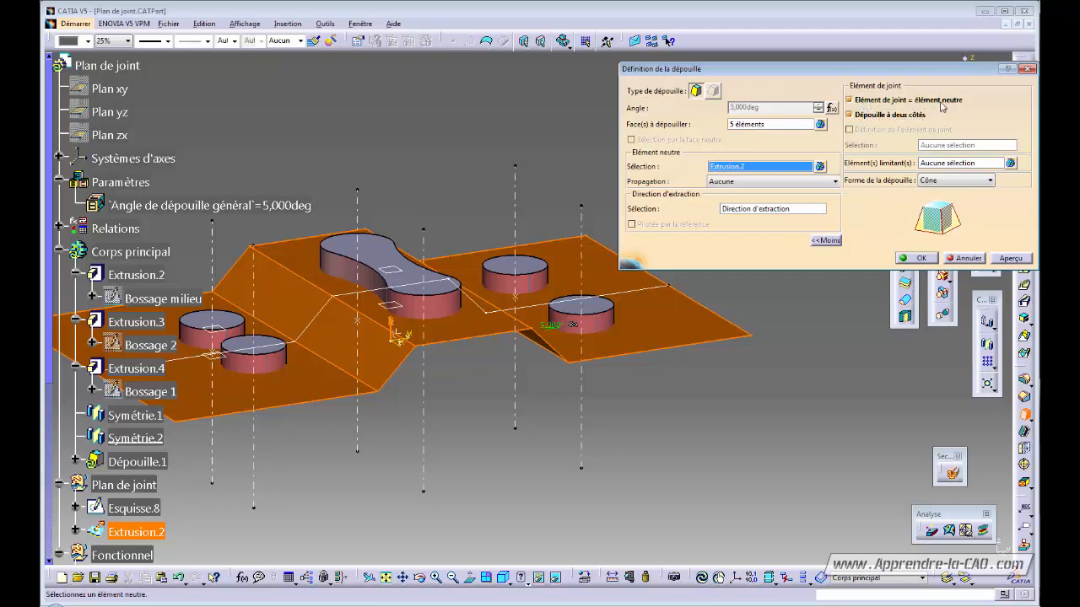
# - Preview the two-sided 5° draft on the bosses, then confirm it as Dépouille.1
pyautogui.moveTo(475, 401); pyautogui.dragTo(405, 327, button='middle')
pyautogui.moveTo(641, 409); pyautogui.dragTo(414, 328, button='middle')
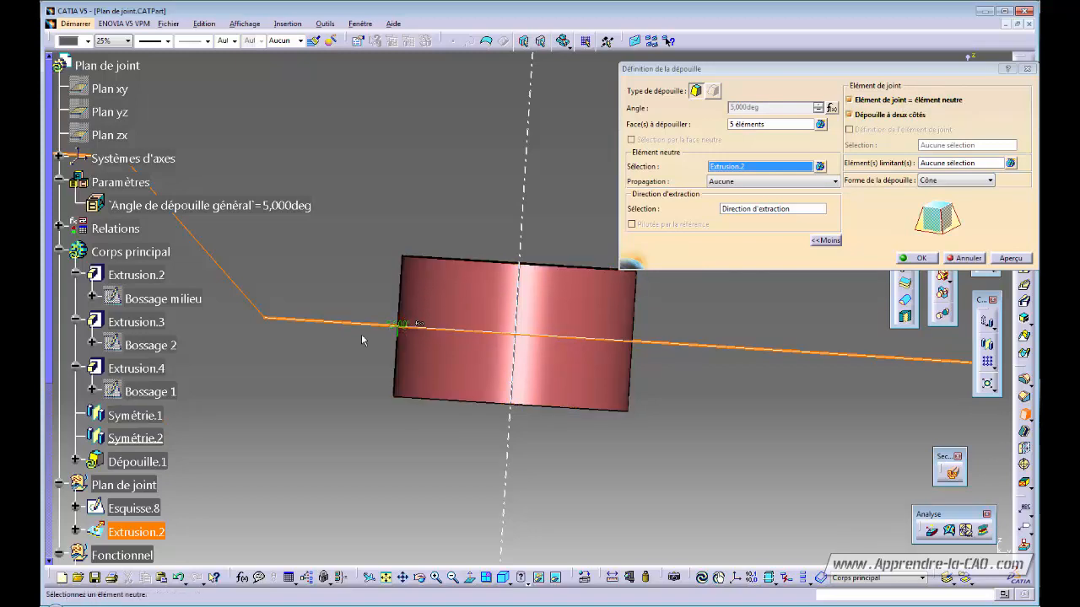
pyautogui.moveTo(362, 340); pyautogui.dragTo(684, 343, button='middle')
pyautogui.click(1009, 258)
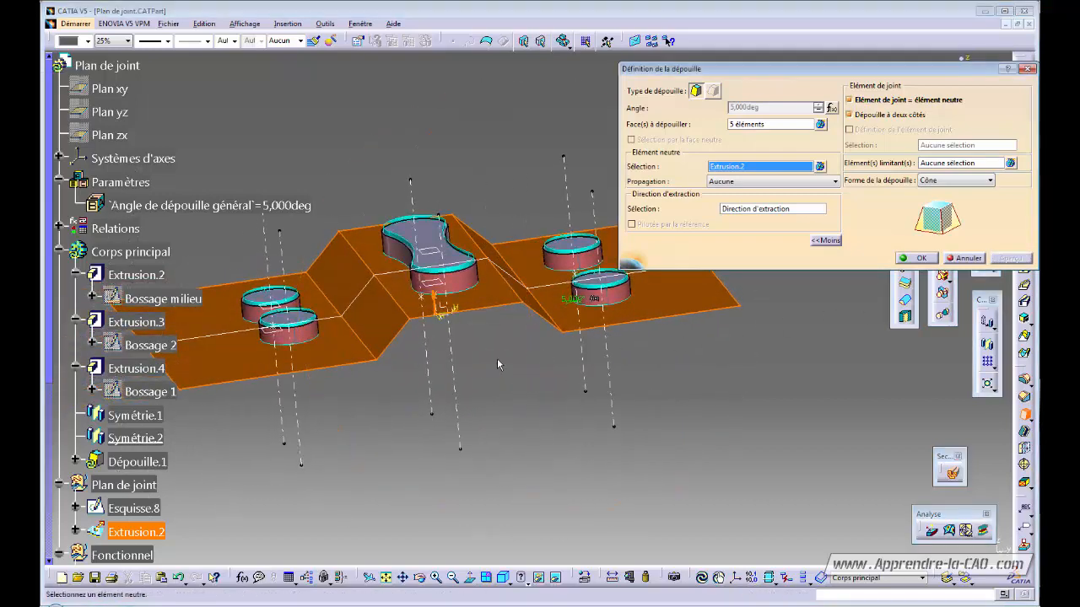
pyautogui.moveTo(497, 359); pyautogui.dragTo(465, 253, button='middle')
pyautogui.moveTo(590, 316); pyautogui.dragTo(420, 287, button='middle')
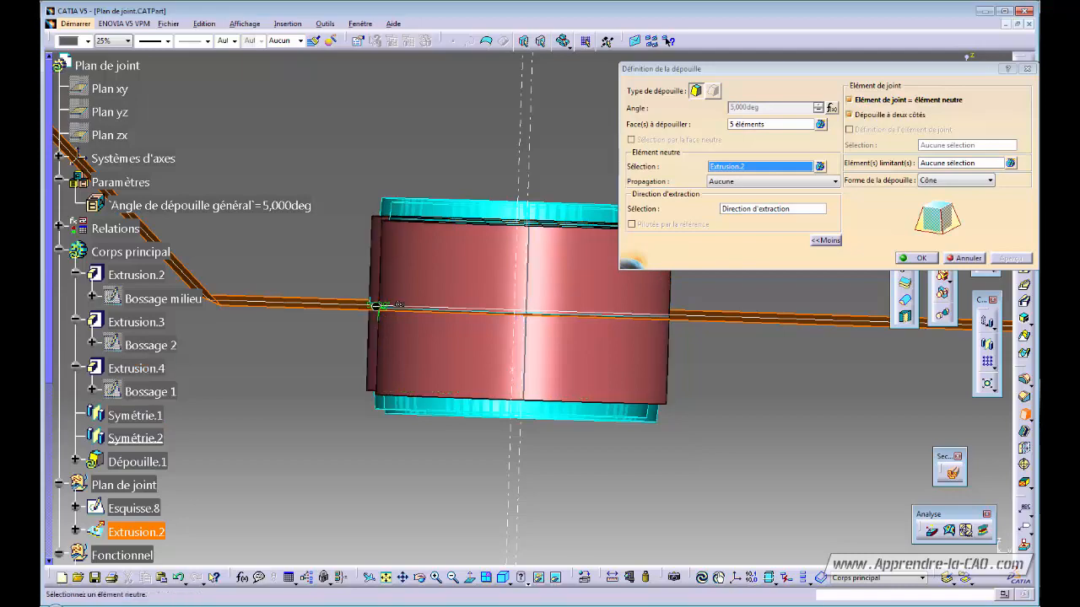
pyautogui.moveTo(567, 337); pyautogui.dragTo(609, 365, button='middle')
pyautogui.click(917, 258)
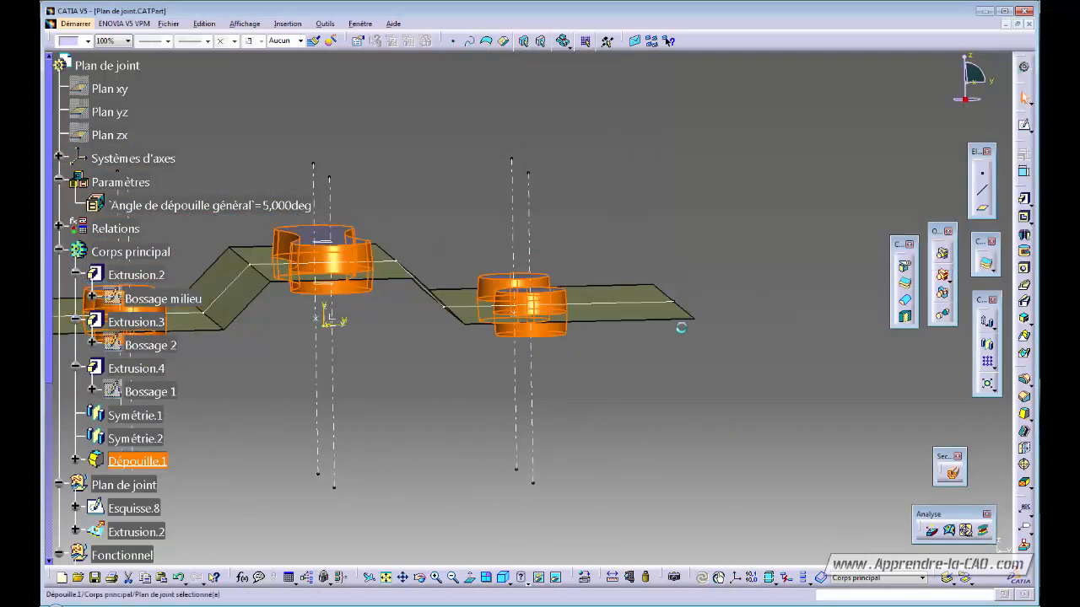
# - Change 'Angle de dépouille général' from 5 to 10 degrees and check the steeper boss taper
pyautogui.moveTo(442, 340); pyautogui.dragTo(506, 371, button='middle')
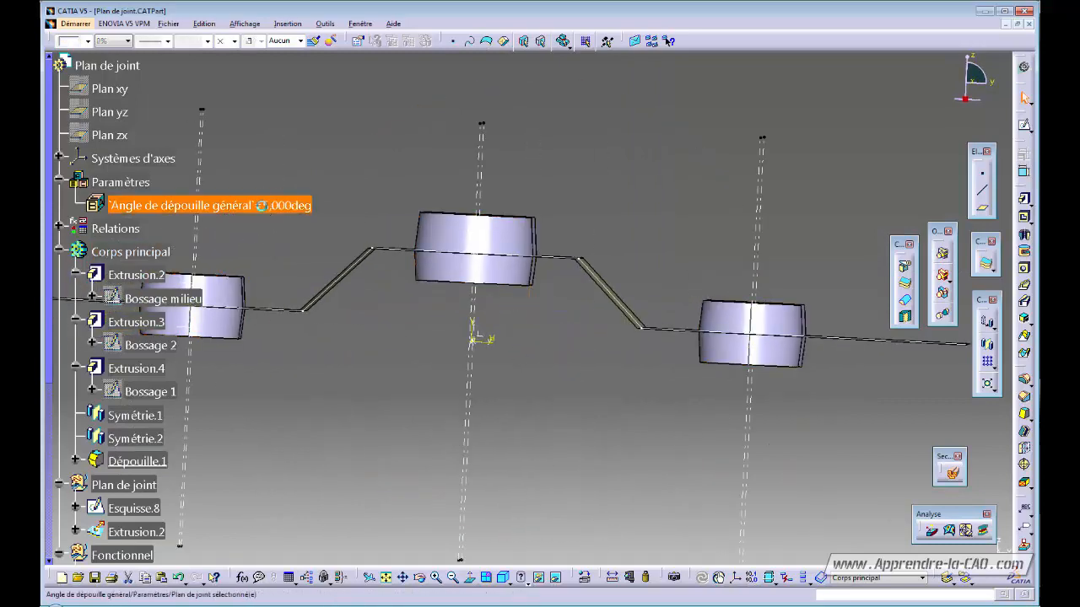
pyautogui.doubleClick(281, 205)
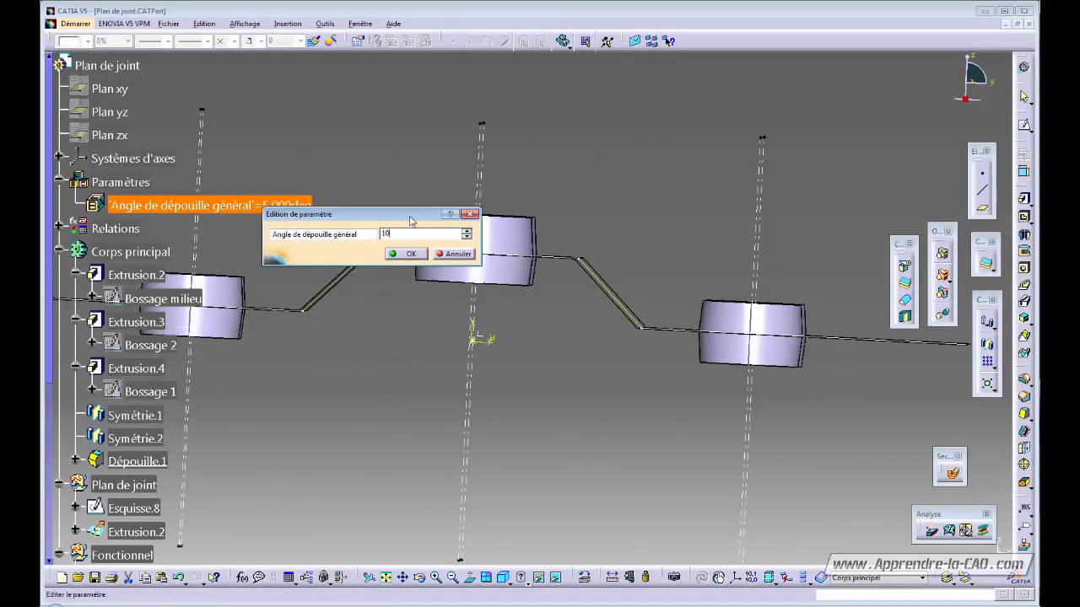
pyautogui.press('Return')
pyautogui.moveTo(505, 314); pyautogui.dragTo(531, 319, button='middle')
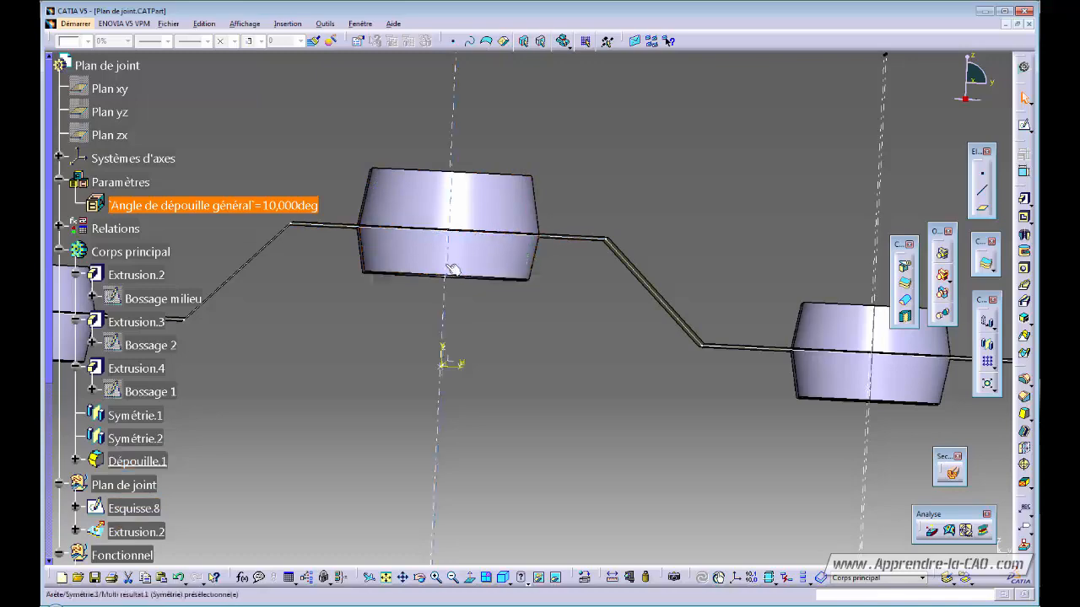
pyautogui.moveTo(560, 243); pyautogui.dragTo(361, 359, button='middle')
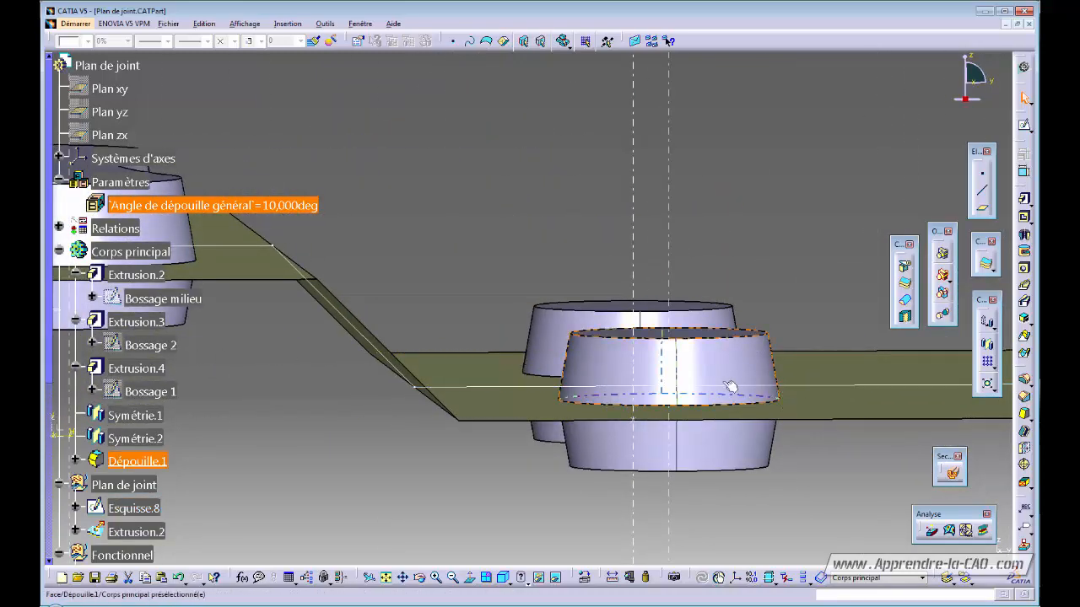
# - Regenerate Dépouille.1 so the bosses take the 10° draft, then begin an edge fillet
pyautogui.moveTo(638, 419); pyautogui.dragTo(434, 340, button='middle')
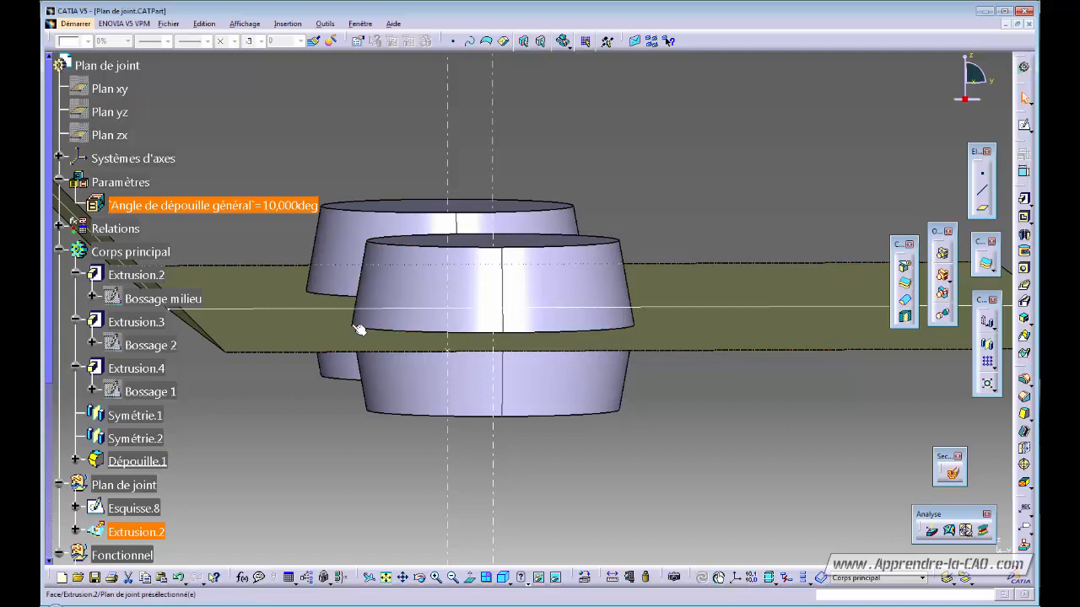
pyautogui.doubleClick(138, 462)
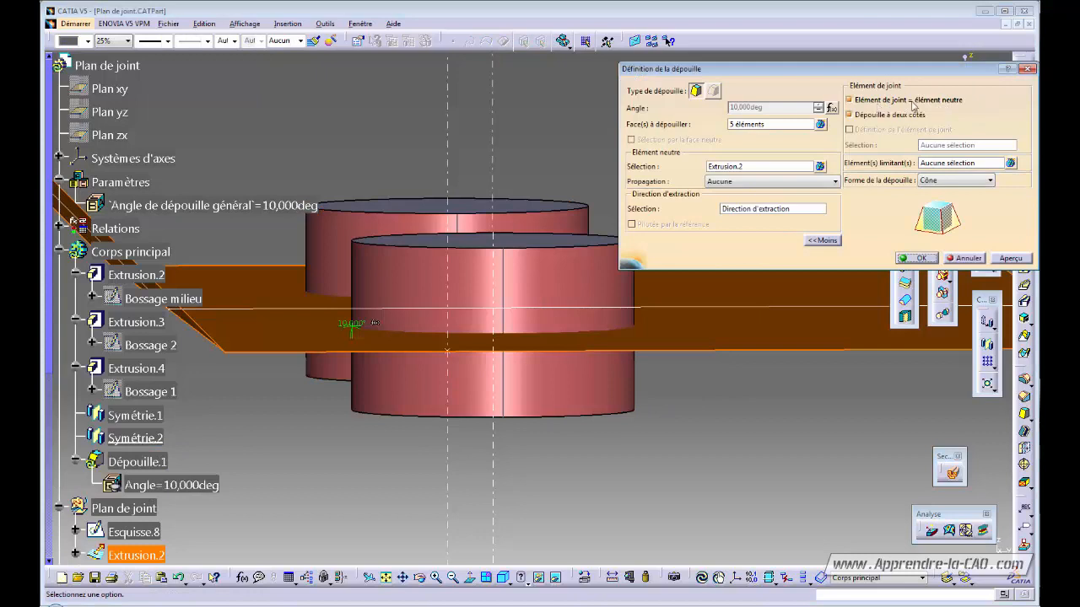
pyautogui.click(916, 259)
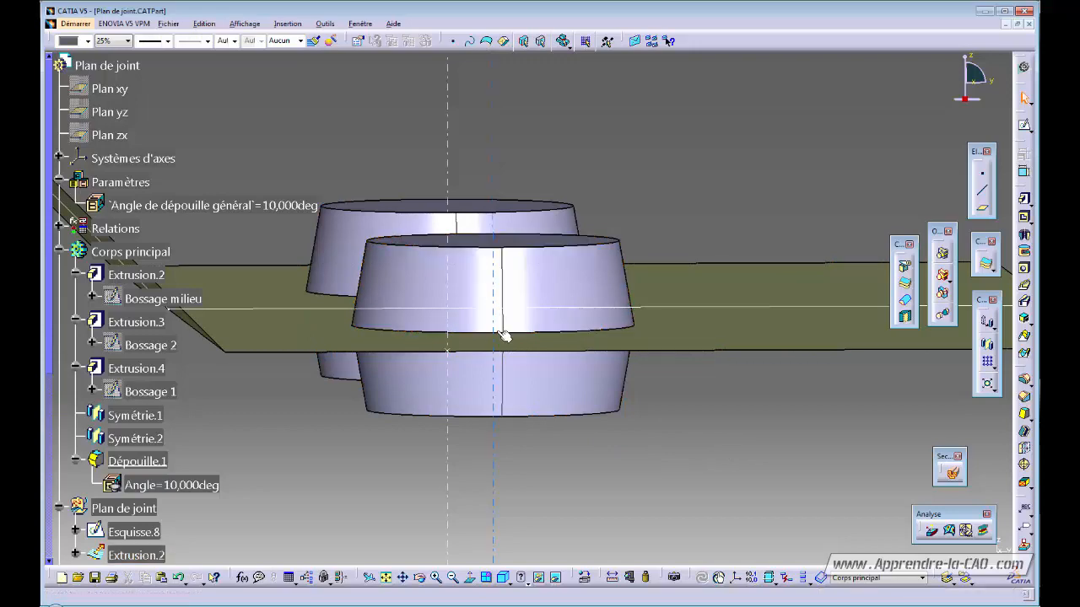
pyautogui.moveTo(523, 355); pyautogui.dragTo(593, 388, button='middle')
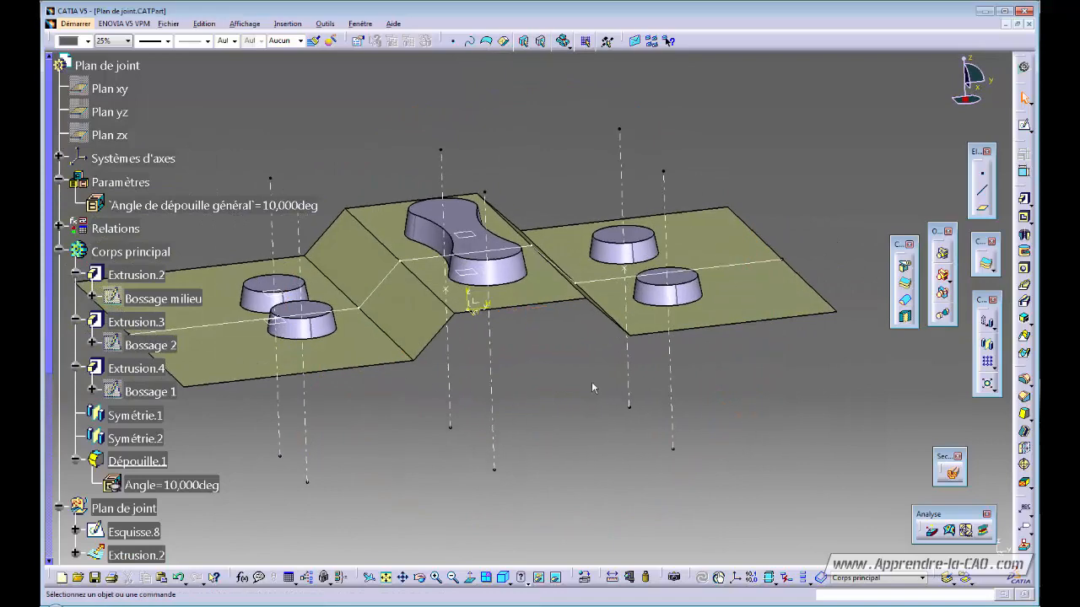
pyautogui.click(1026, 381)
# - Pick the ten top edges of the five drafted bosses for the fillet
pyautogui.moveTo(390, 410); pyautogui.dragTo(460, 354, button='middle')
pyautogui.click(354, 297)
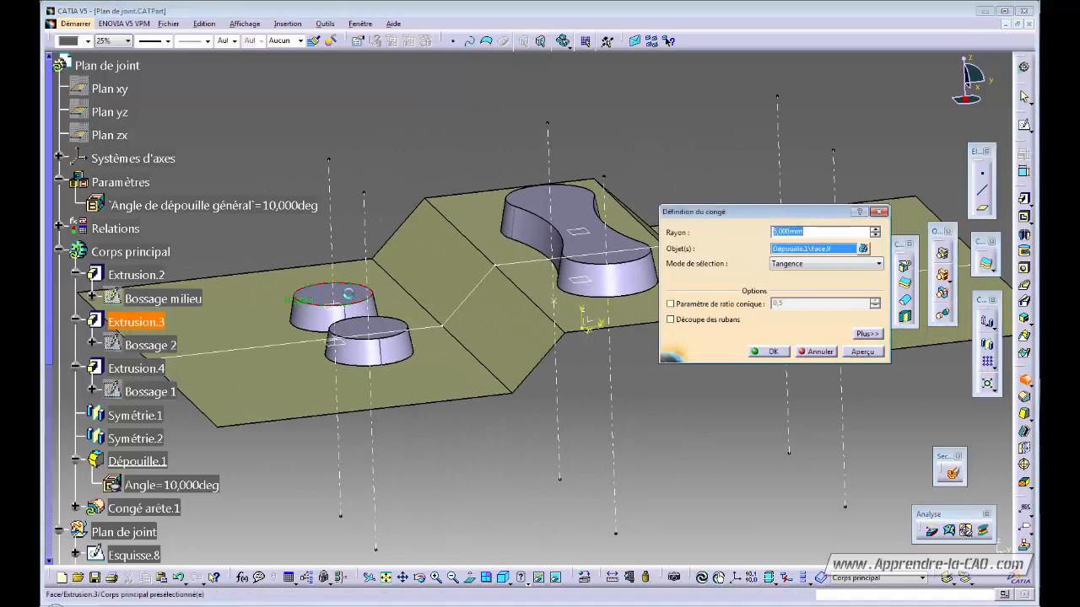
pyautogui.click(391, 328)
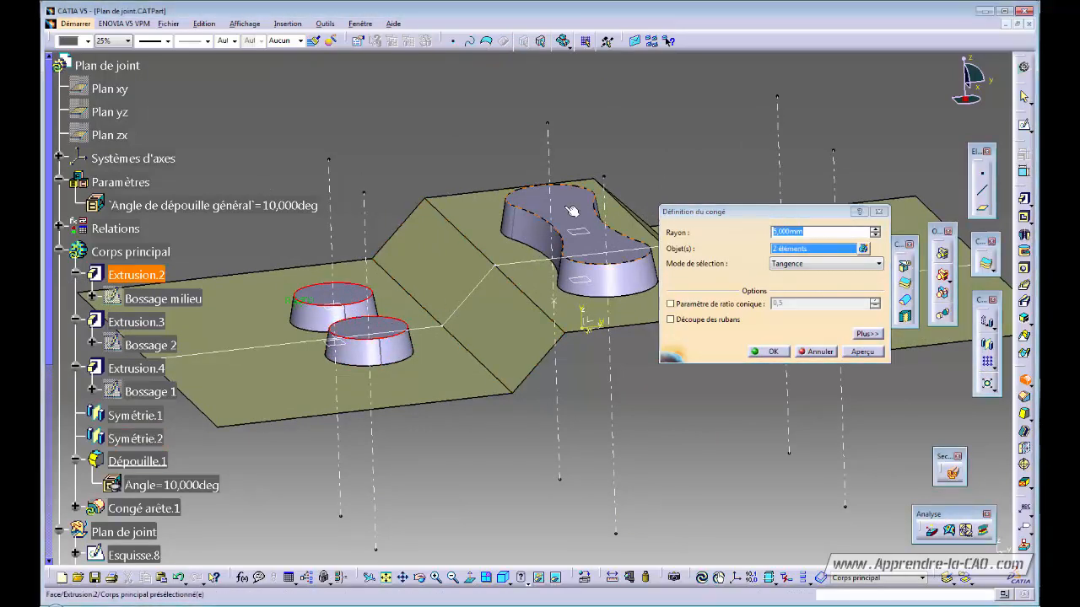
pyautogui.moveTo(390, 328); pyautogui.dragTo(354, 283, button='middle')
pyautogui.click(380, 271)
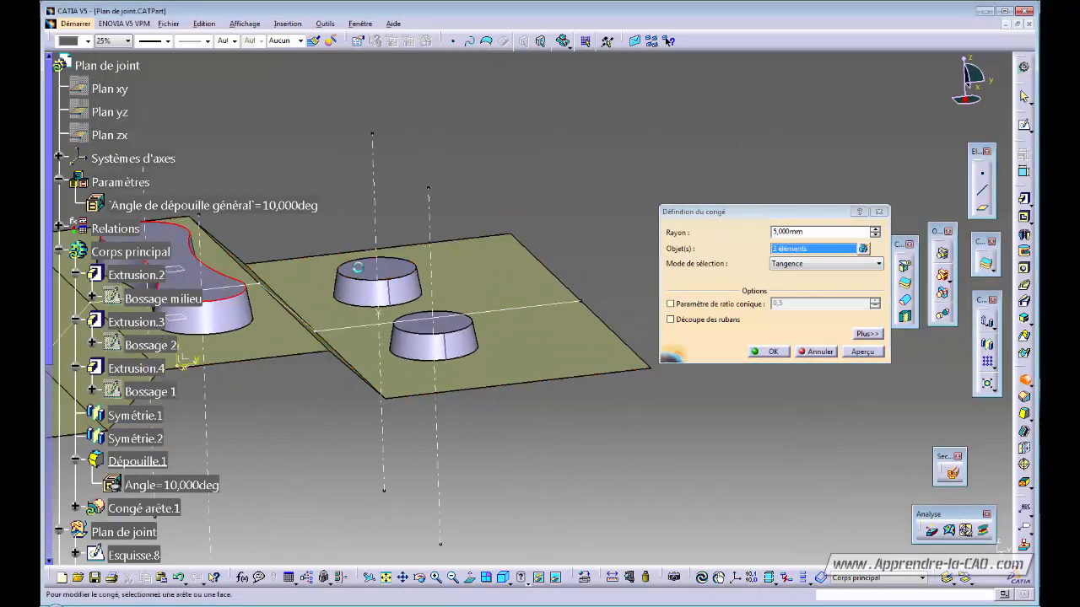
pyautogui.click(433, 326)
pyautogui.moveTo(371, 452); pyautogui.dragTo(516, 349, button='middle')
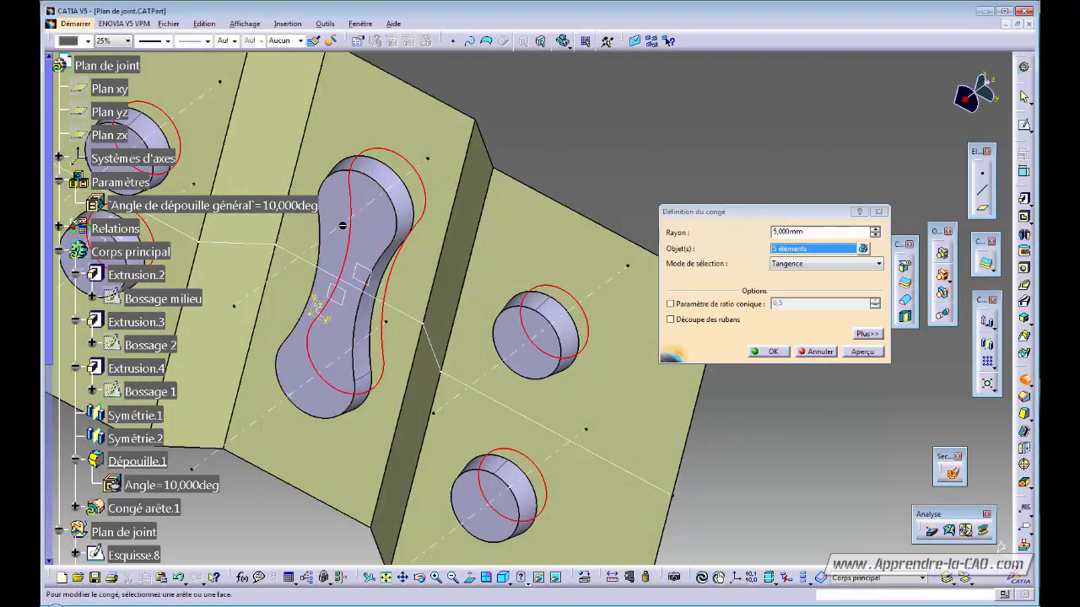
pyautogui.click(516, 349)
pyautogui.click(516, 349)
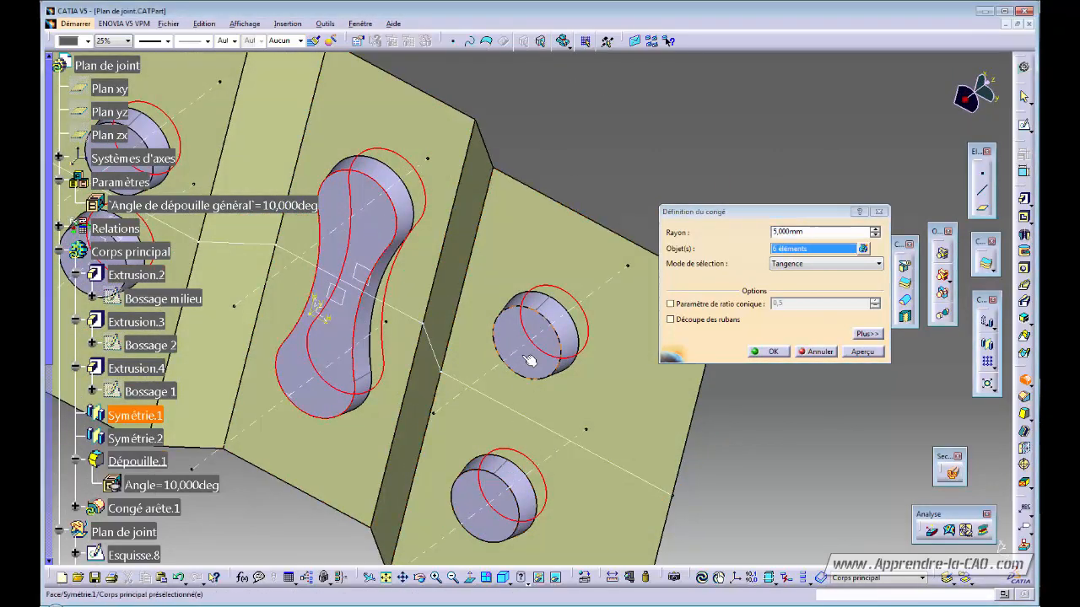
pyautogui.click(477, 497)
pyautogui.moveTo(169, 193); pyautogui.dragTo(439, 192, button='middle')
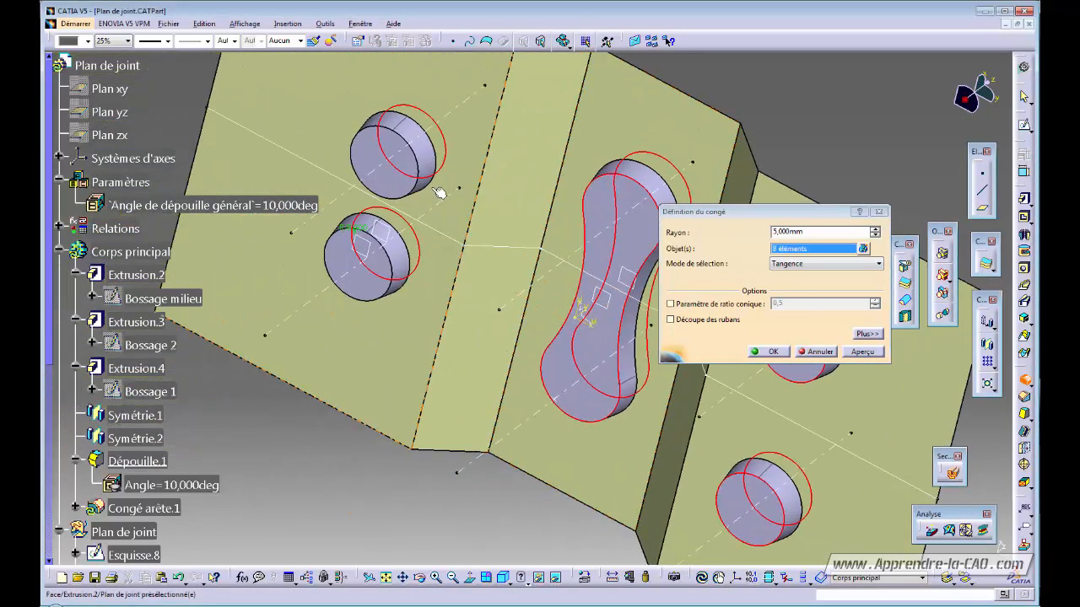
pyautogui.click(377, 164)
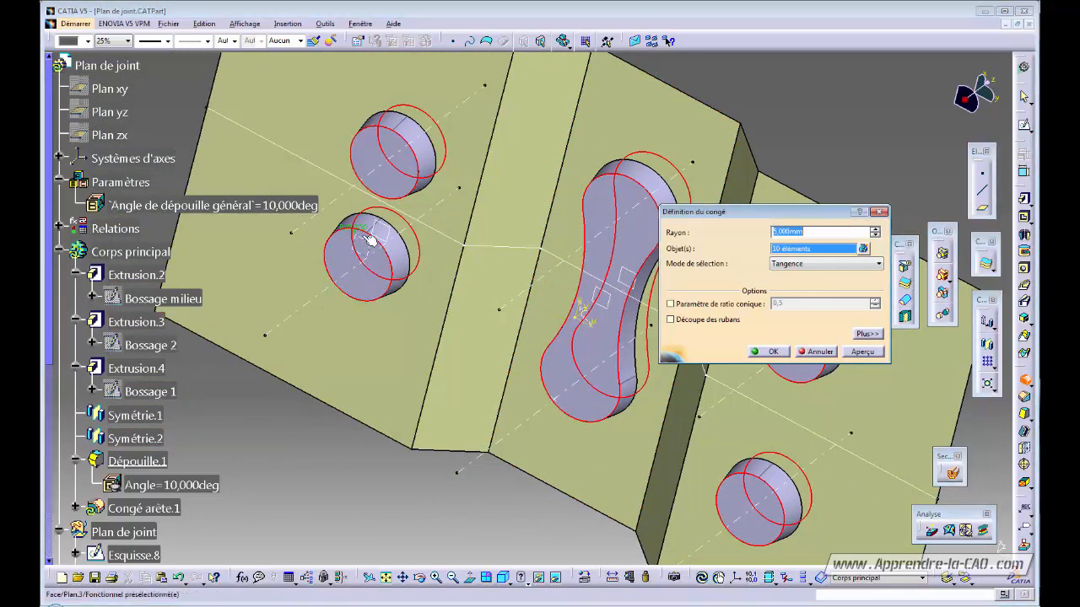
pyautogui.moveTo(459, 232); pyautogui.dragTo(420, 313, button='middle')
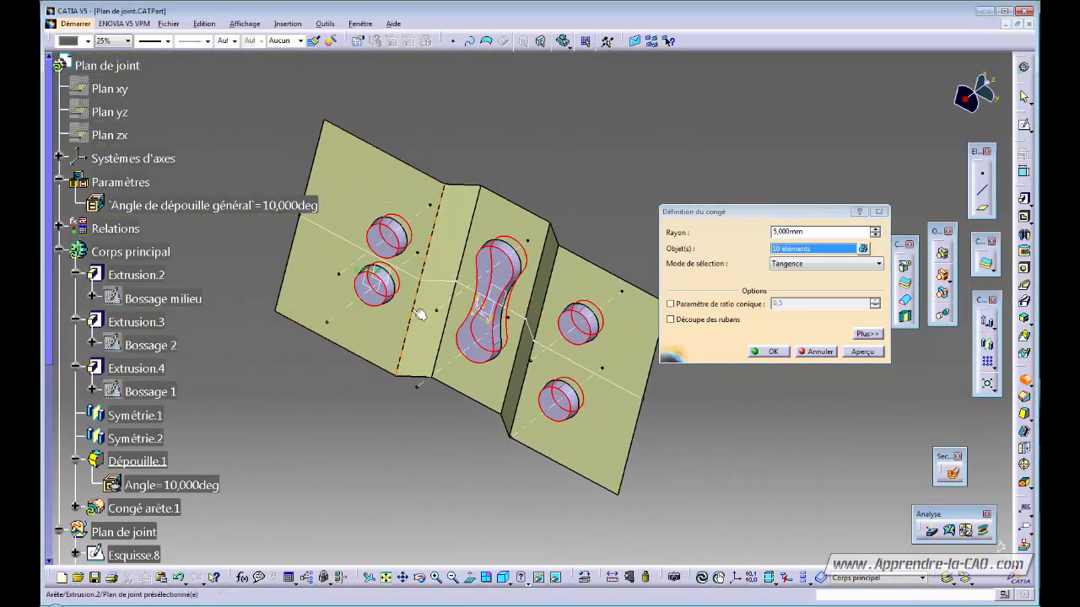
# - Set the fillet radius to 3 mm, preview and apply Congé arête.1
pyautogui.moveTo(809, 236); pyautogui.dragTo(735, 227)
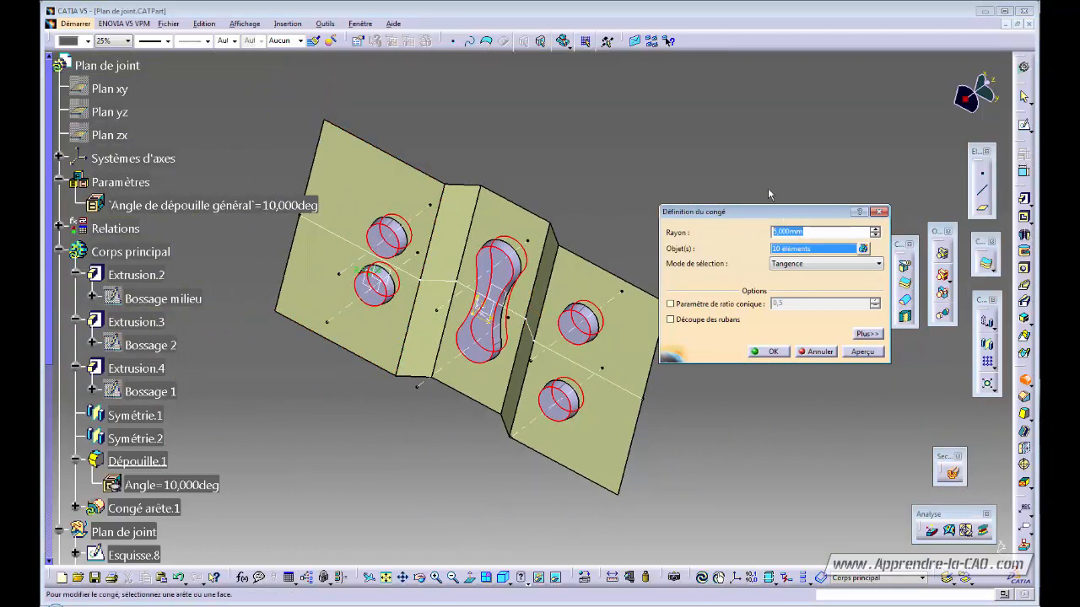
pyautogui.write('3')
pyautogui.click(862, 352)
pyautogui.click(775, 352)
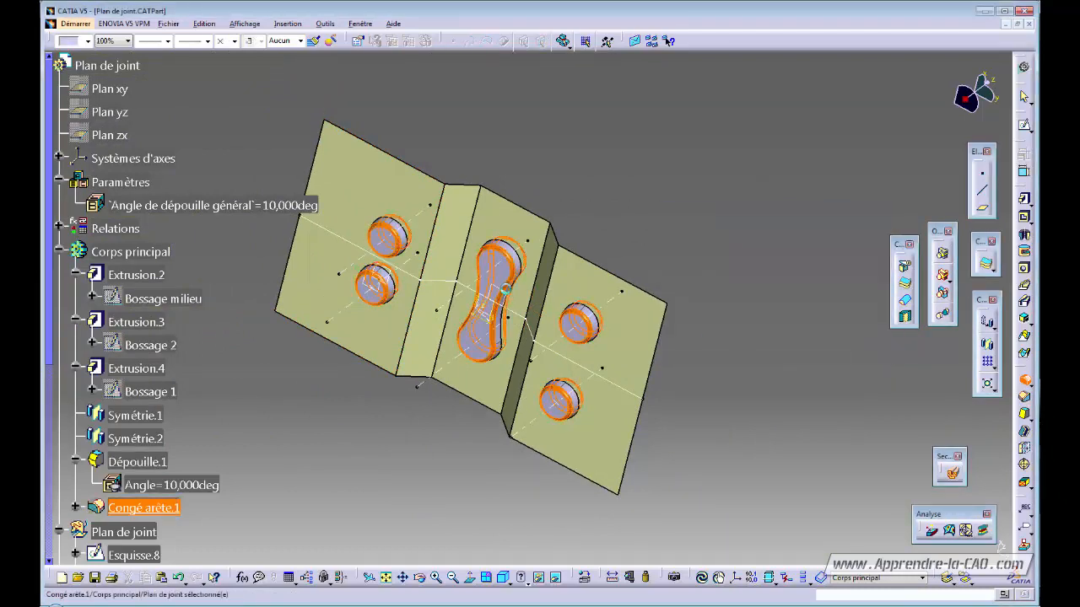
pyautogui.moveTo(616, 171); pyautogui.dragTo(350, 304, button='middle')
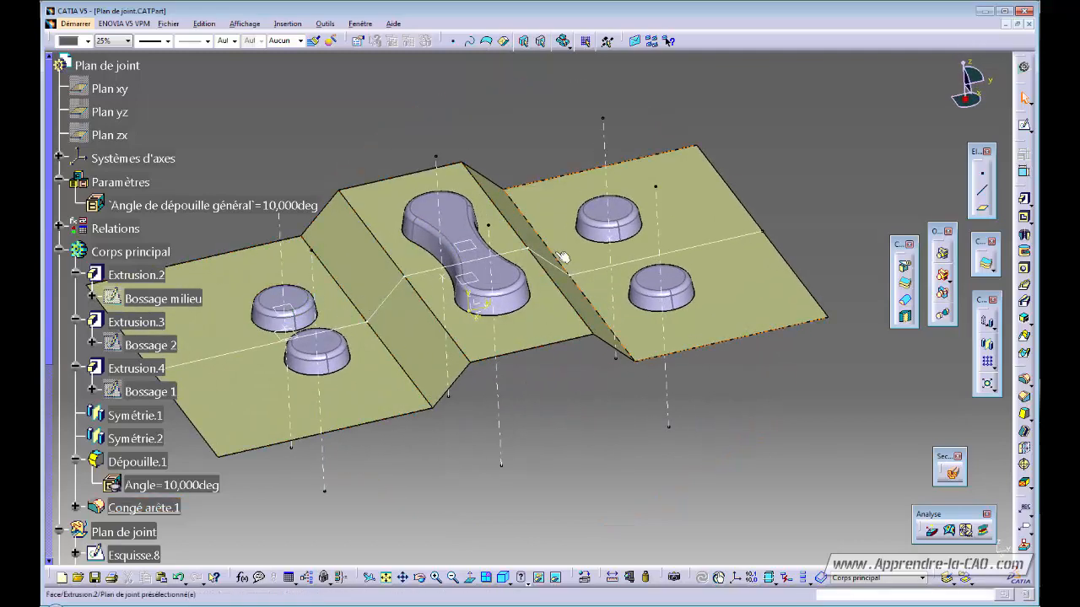
pyautogui.moveTo(565, 367); pyautogui.dragTo(487, 361, button='middle')
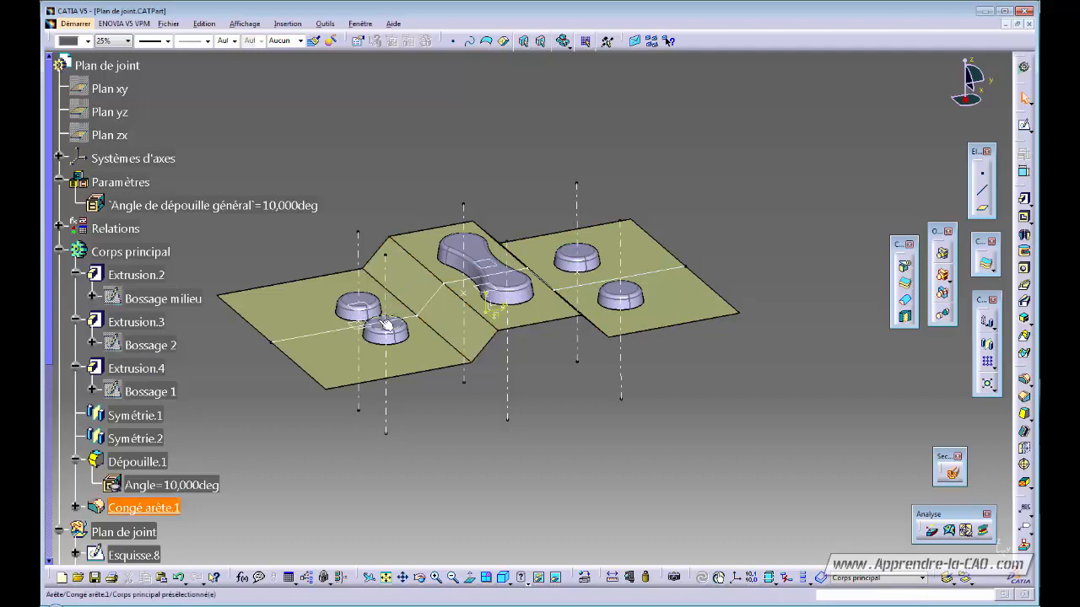
pyautogui.moveTo(576, 394); pyautogui.dragTo(659, 388, button='middle')
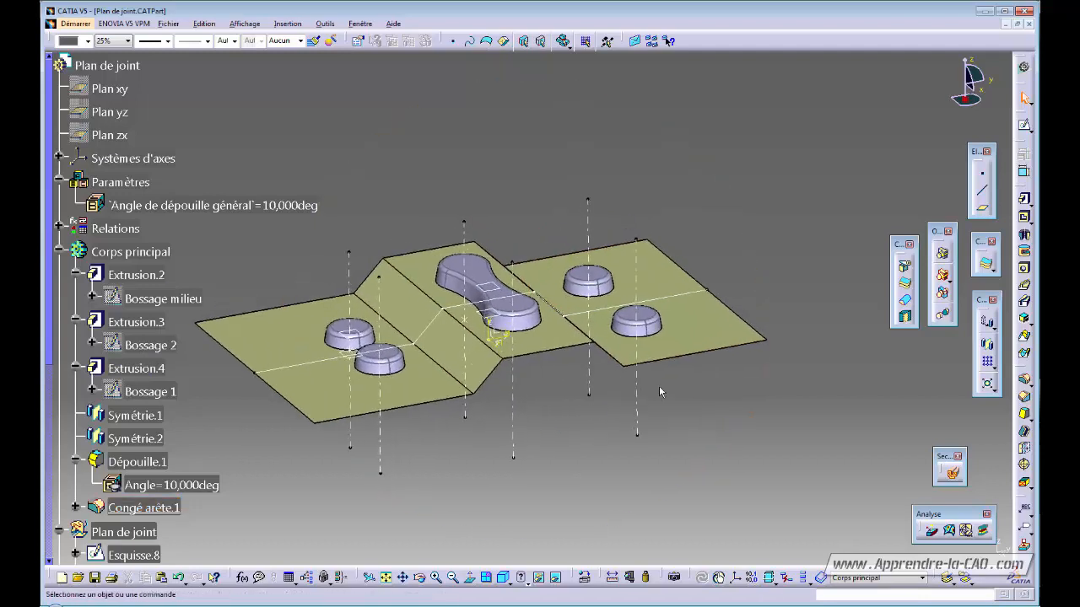
pyautogui.moveTo(553, 415); pyautogui.dragTo(555, 411, button='middle')
pyautogui.moveTo(477, 463); pyautogui.dragTo(506, 471, button='middle')
pyautogui.click(305, 349)
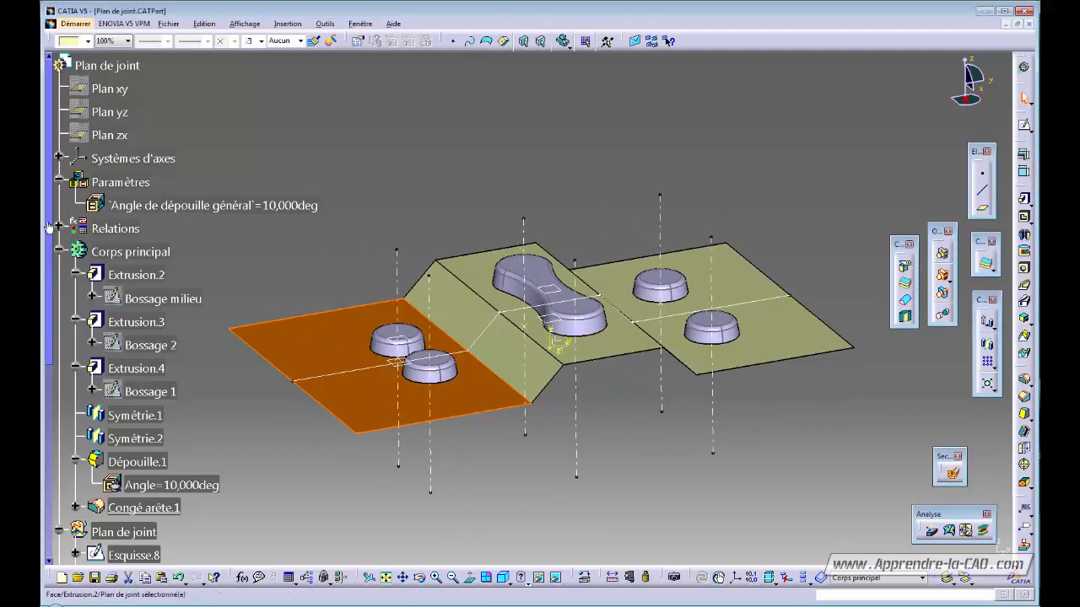
# - Rename Extrusion.2 to 'Plan de joint' and make it 25% transparent
pyautogui.moveTo(49, 227); pyautogui.dragTo(49, 420)
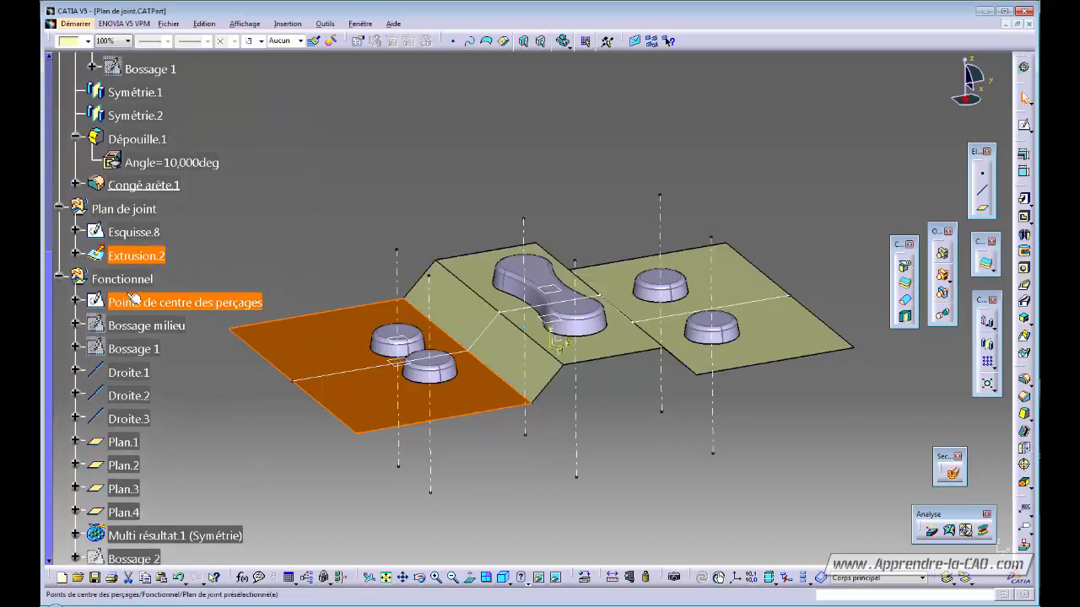
pyautogui.click(136, 254)
pyautogui.hotkey('alt', 'Return')
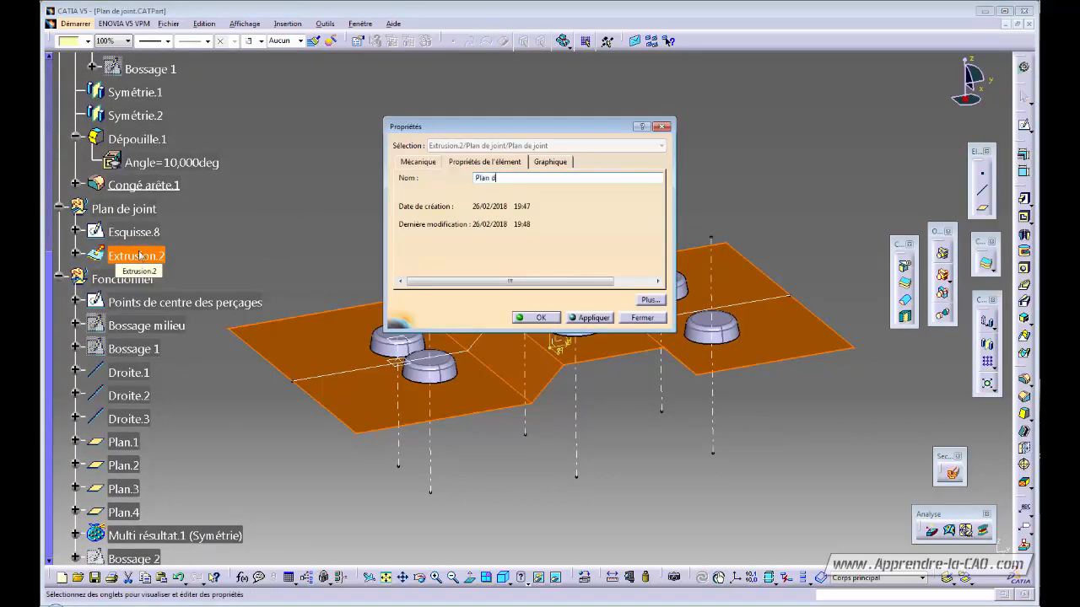
pyautogui.press('Return')
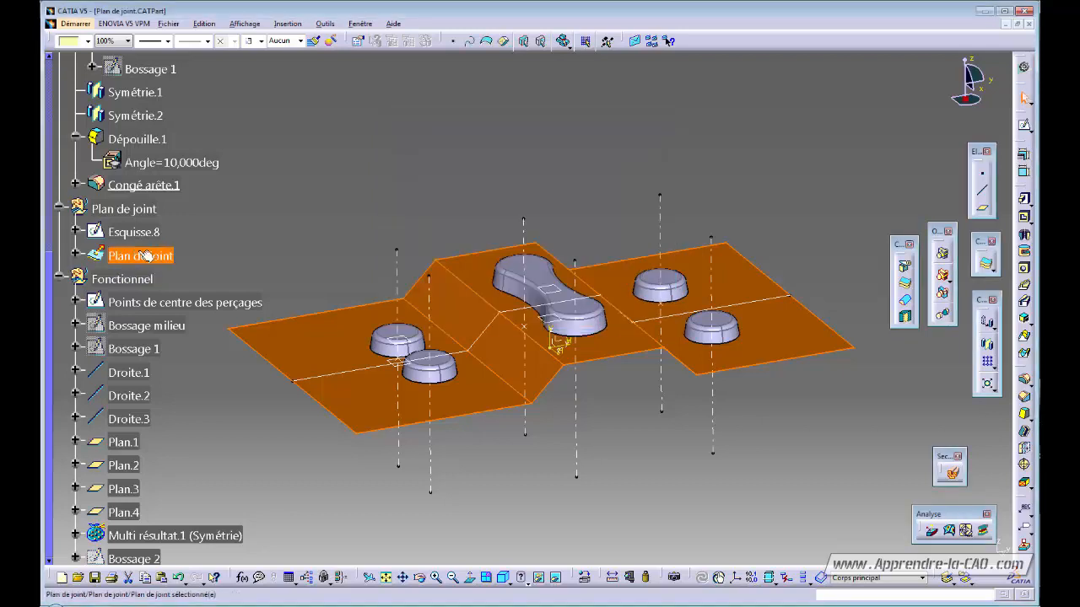
pyautogui.click(128, 41)
pyautogui.click(111, 88)
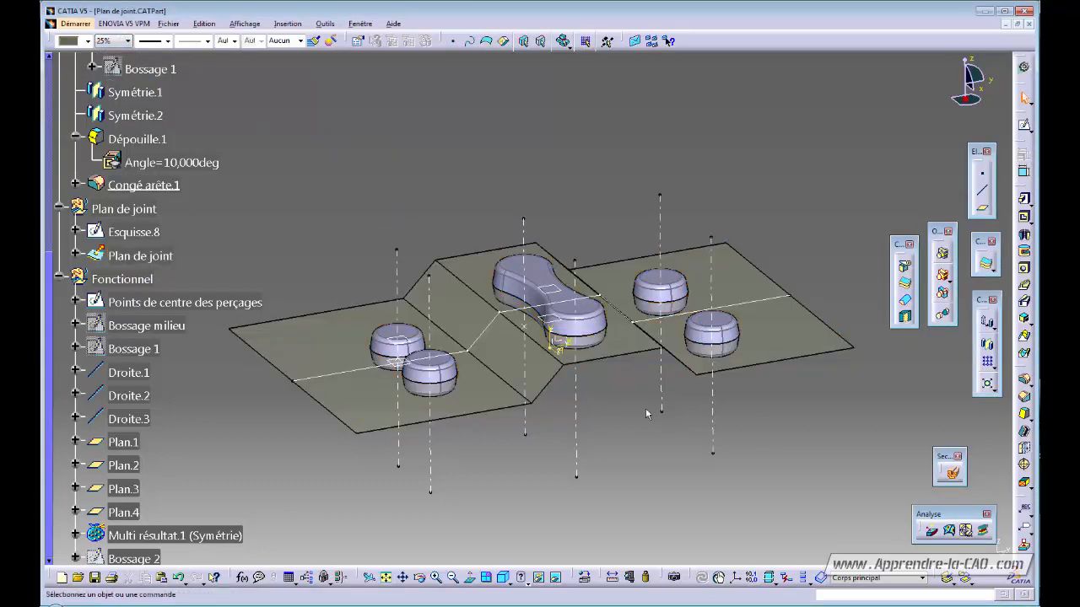
# - Hide the old sketch Esquisse.8
pyautogui.moveTo(645, 408); pyautogui.dragTo(582, 410, button='middle')
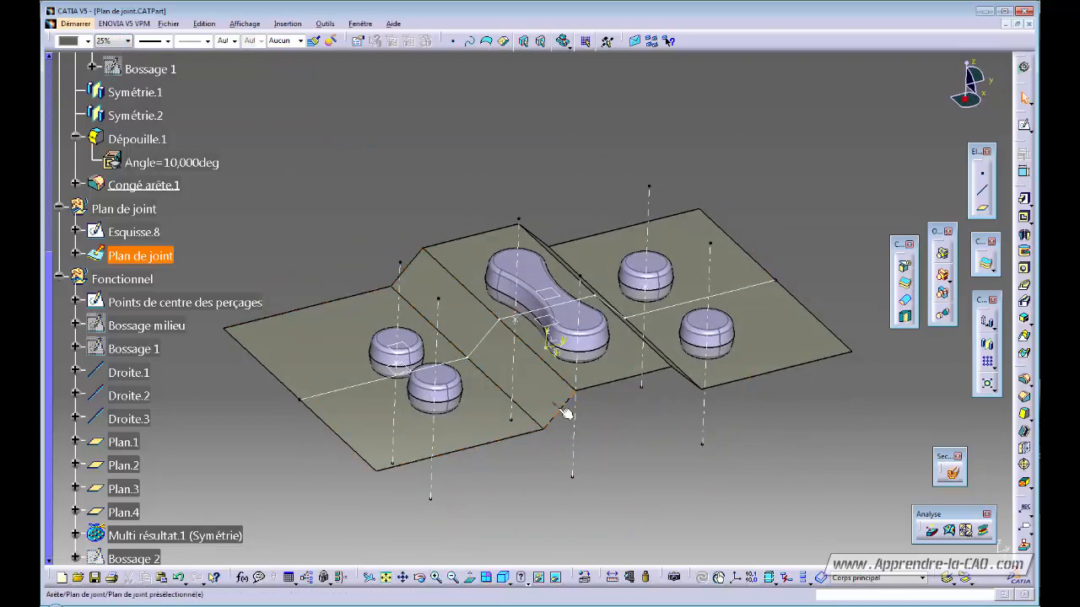
pyautogui.click(619, 419)
pyautogui.moveTo(531, 368); pyautogui.dragTo(529, 355, button='middle')
pyautogui.click(488, 339)
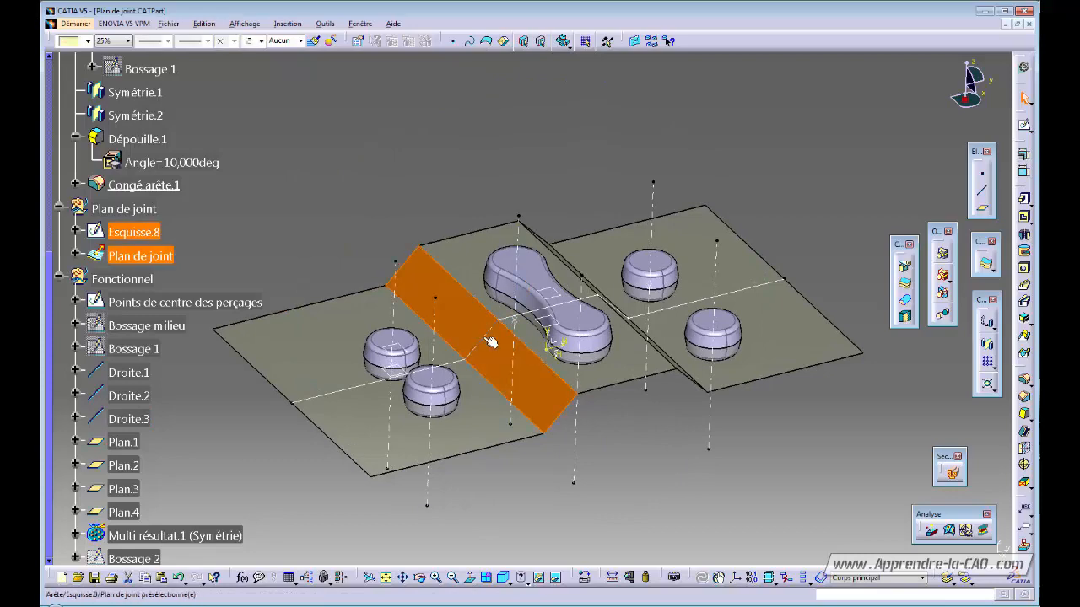
pyautogui.press('space')
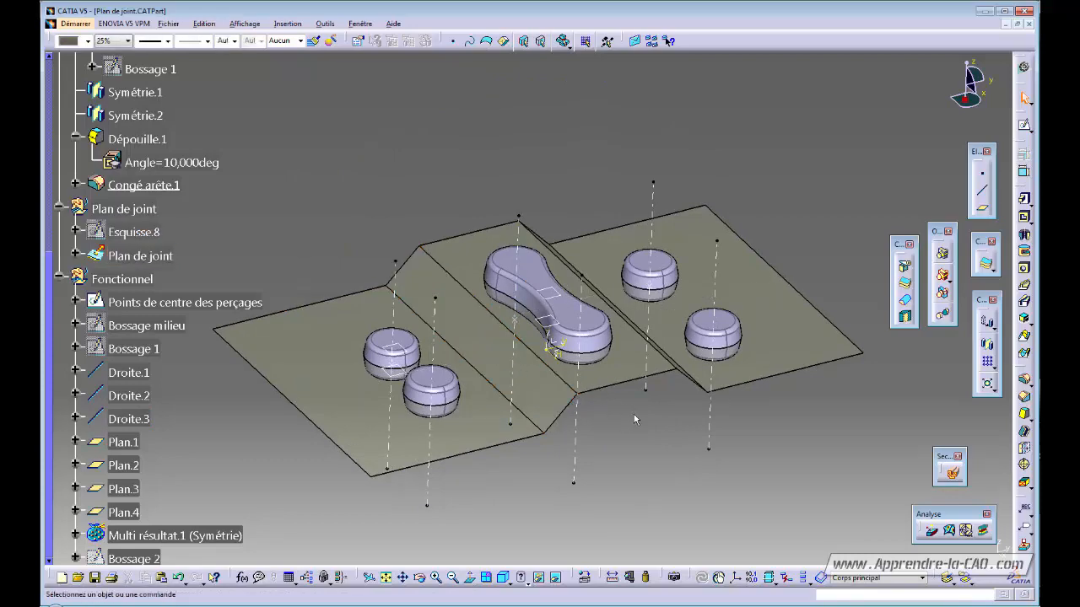
# - Define Corps principal as the current work object
pyautogui.moveTo(634, 414)
pyautogui.mouseDown(button='middle')
pyautogui.moveTo(492, 366)
pyautogui.moveTo(492, 314)
pyautogui.moveTo(403, 289)
pyautogui.mouseUp(button='middle')
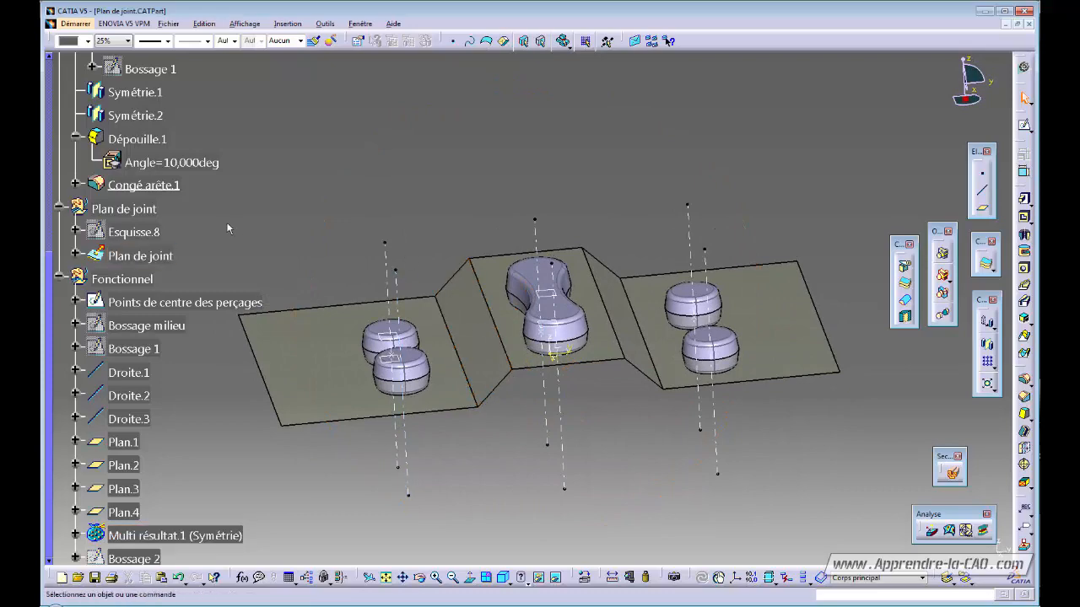
pyautogui.scroll(5, 47, 286)
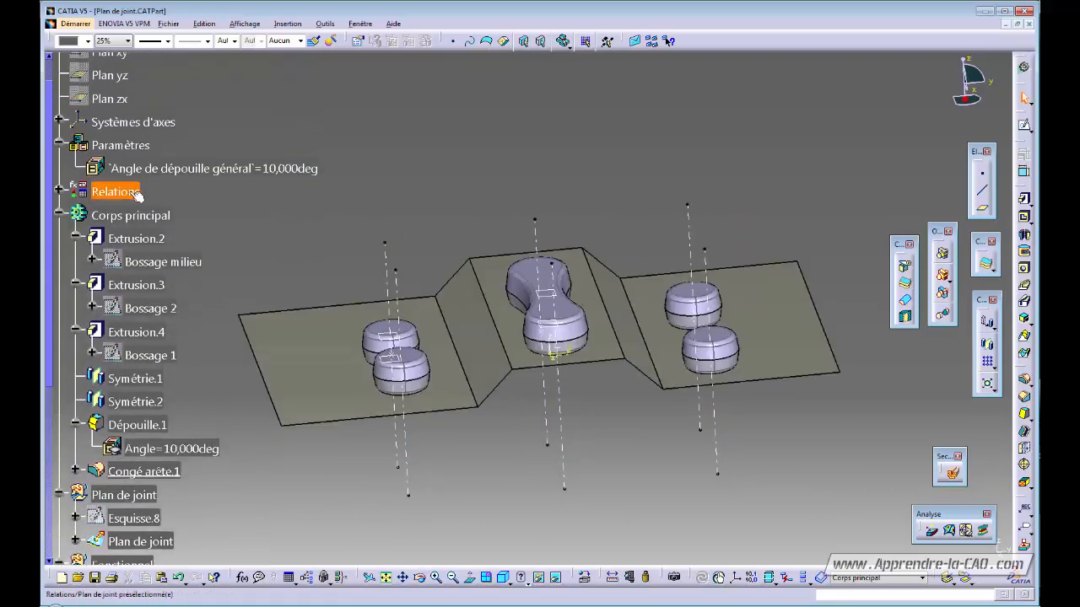
pyautogui.click(131, 215)
pyautogui.rightClick(135, 216)
pyautogui.click(226, 302)
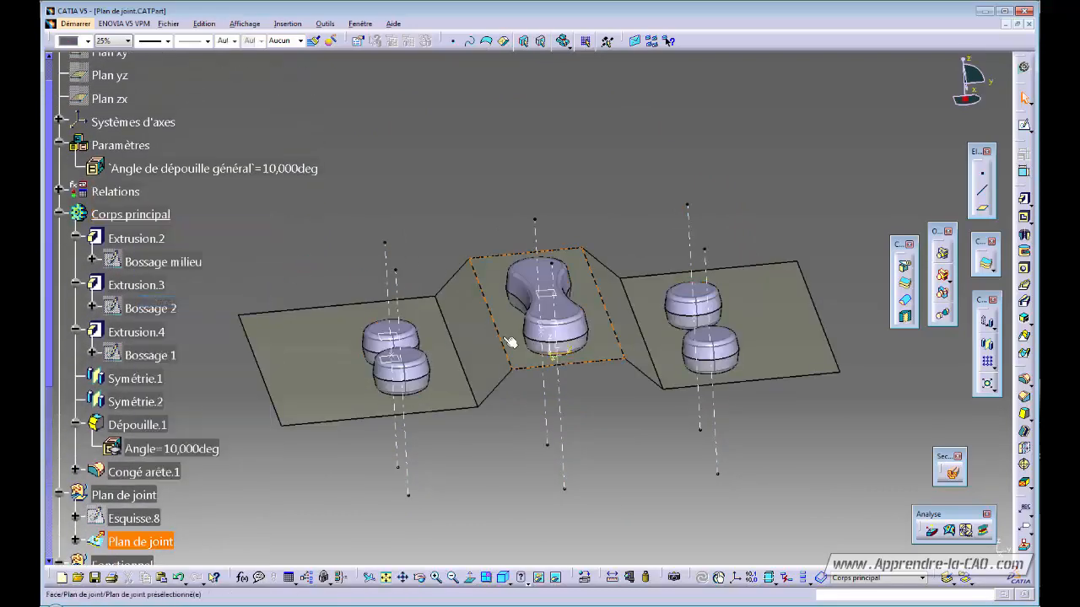
# - Inspect the translucent parting surface and select the plane for the new sketch
pyautogui.moveTo(575, 418); pyautogui.dragTo(458, 329, button='middle')
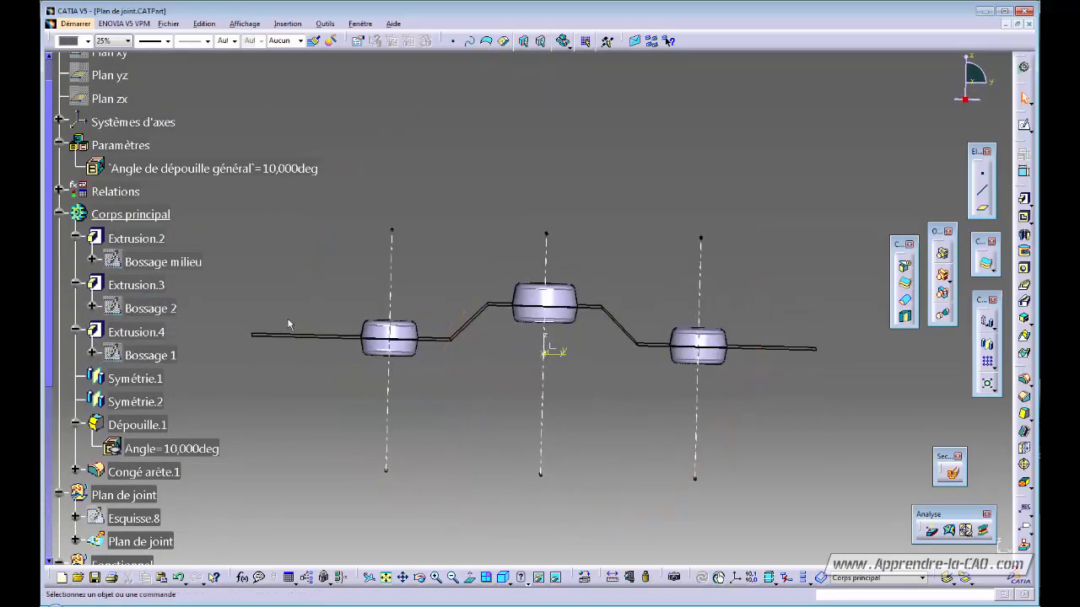
pyautogui.moveTo(530, 394); pyautogui.dragTo(545, 410, button='middle')
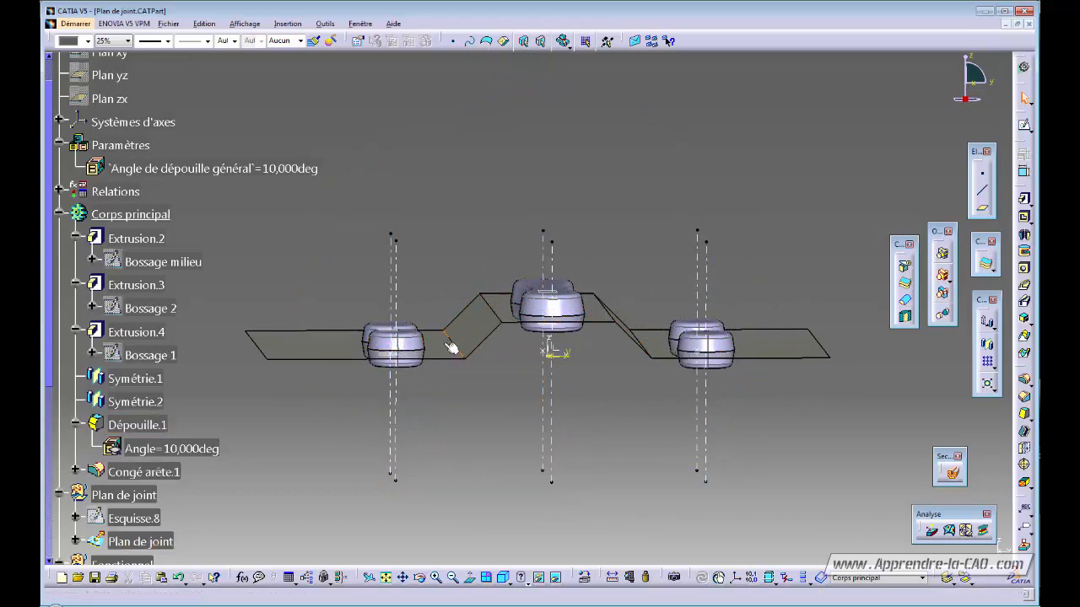
pyautogui.moveTo(536, 374); pyautogui.dragTo(482, 391, button='middle')
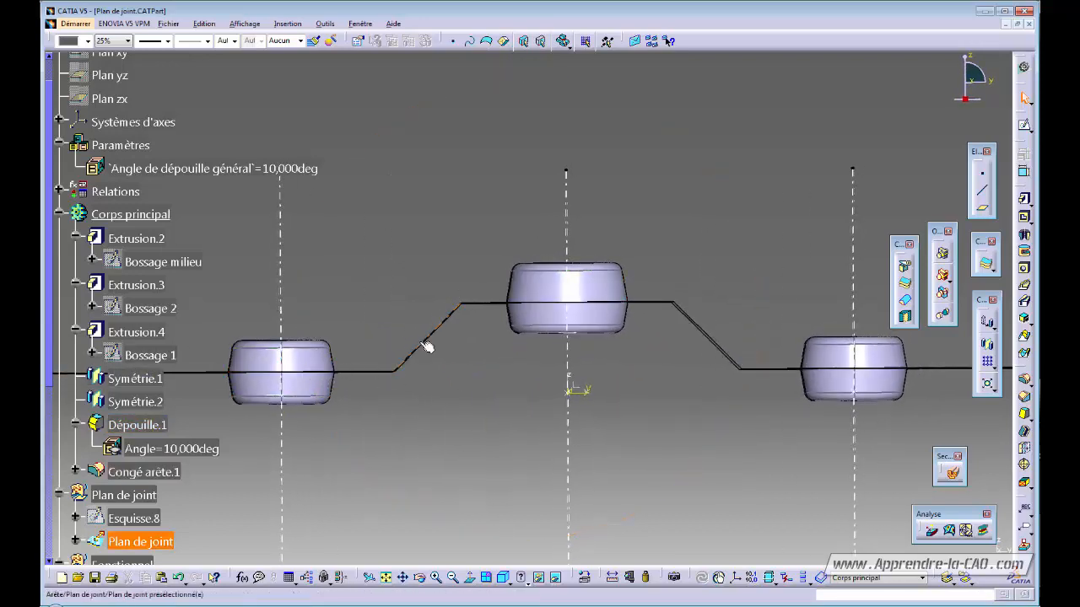
pyautogui.moveTo(524, 385); pyautogui.dragTo(531, 422, button='middle')
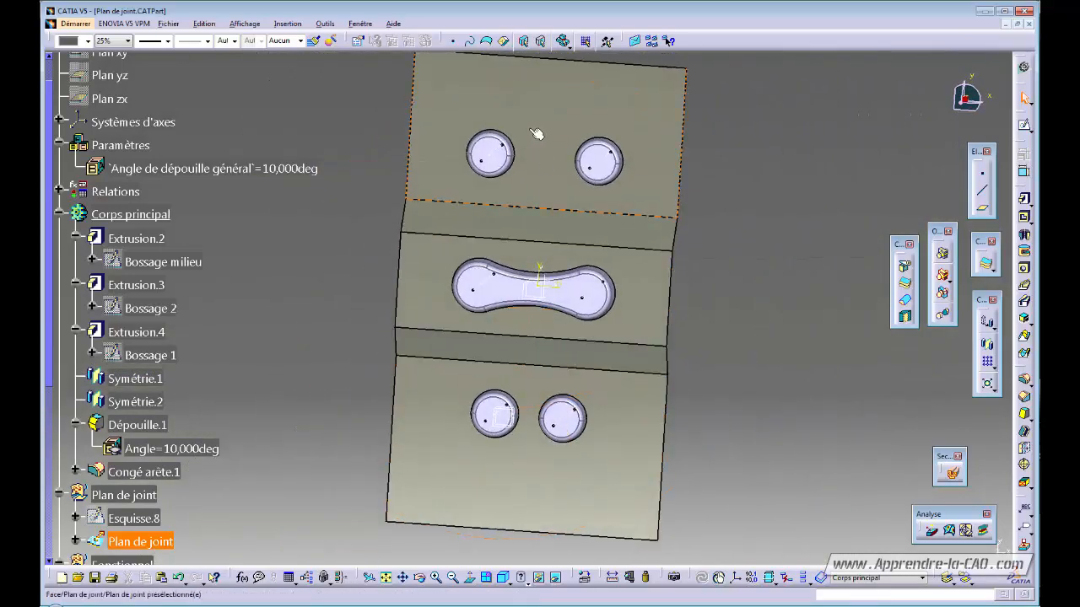
pyautogui.moveTo(627, 410); pyautogui.dragTo(495, 270, button='middle')
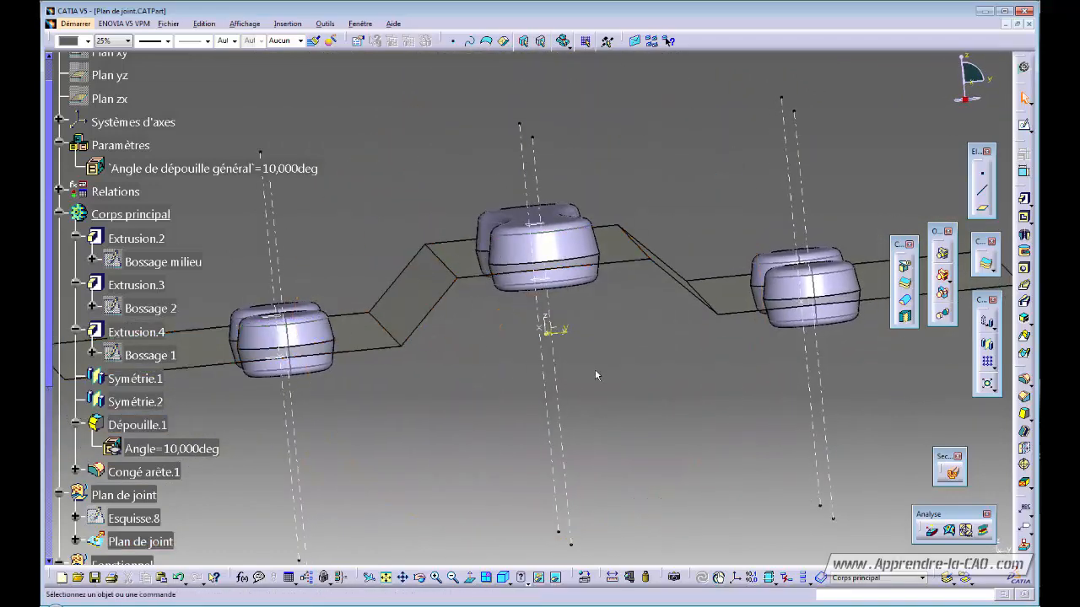
pyautogui.moveTo(593, 369); pyautogui.dragTo(609, 421, button='middle')
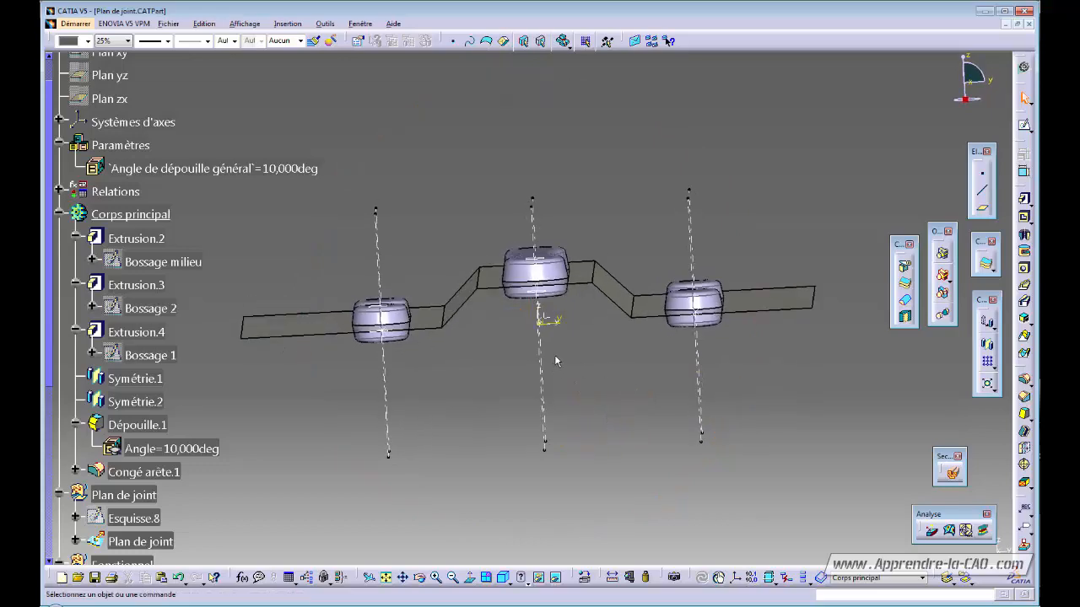
pyautogui.click(551, 318)
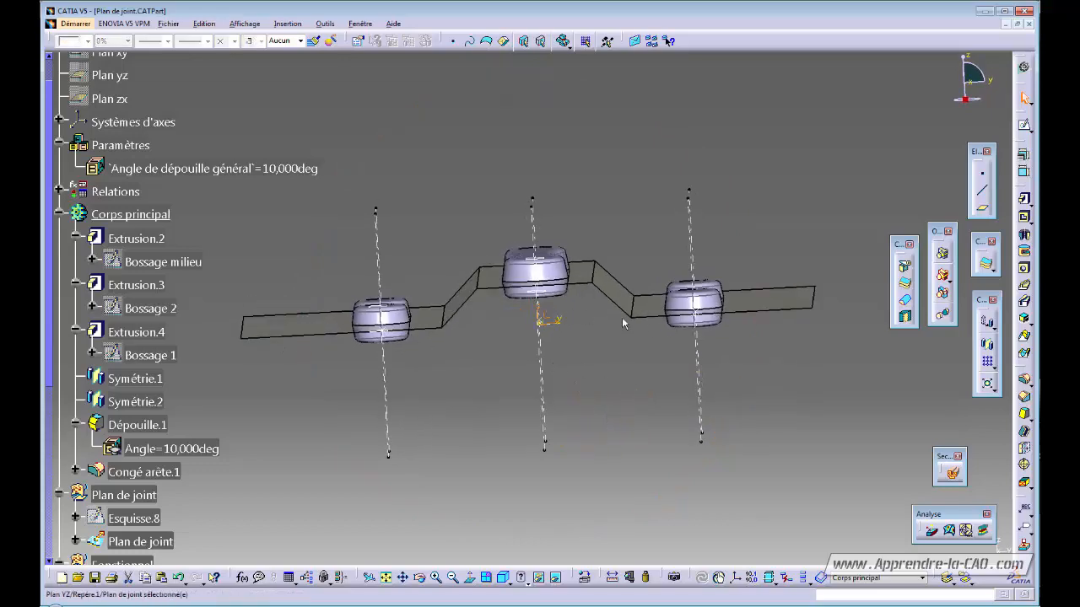
# - Create Esquisse.9 on the plane, intersecting three parting-surface faces as reference lines, and start a Profile
pyautogui.click(1023, 127)
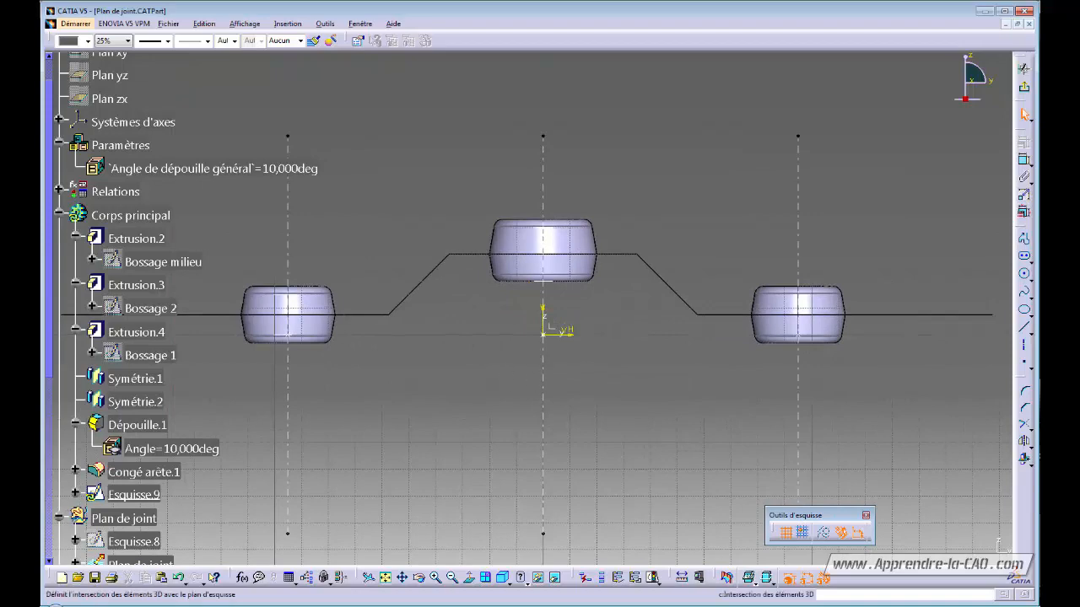
pyautogui.moveTo(493, 329); pyautogui.dragTo(574, 379, button='middle')
pyautogui.click(444, 293)
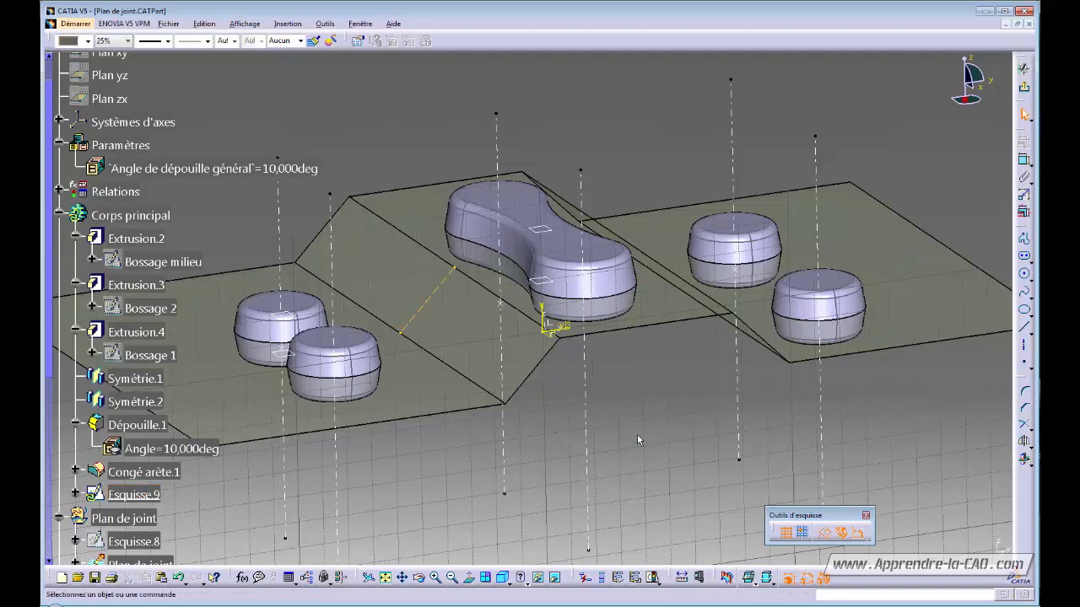
pyautogui.moveTo(638, 439); pyautogui.dragTo(830, 448, button='middle')
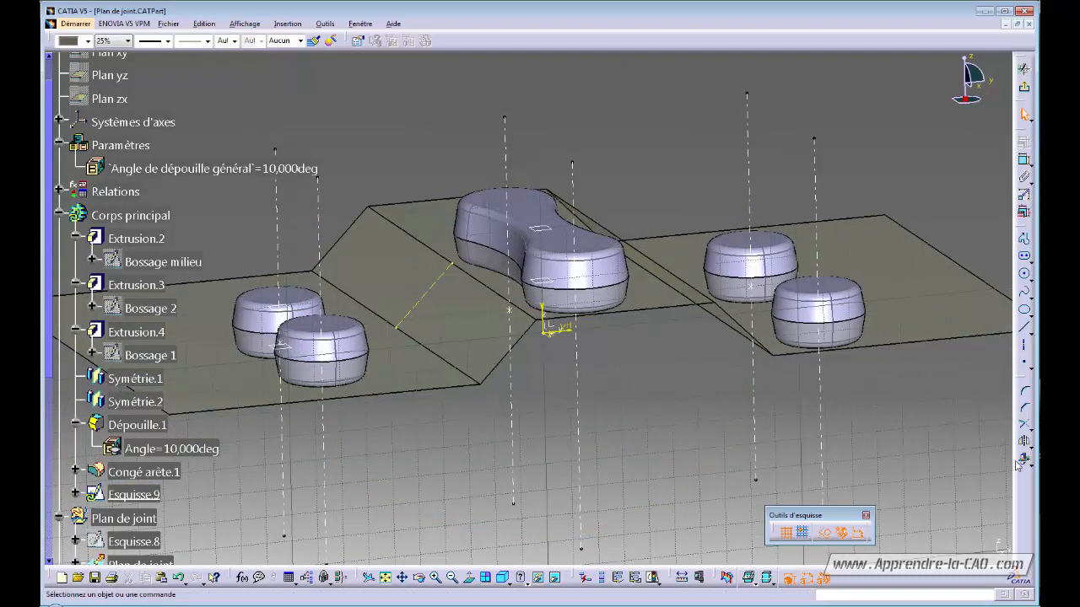
pyautogui.click(498, 275)
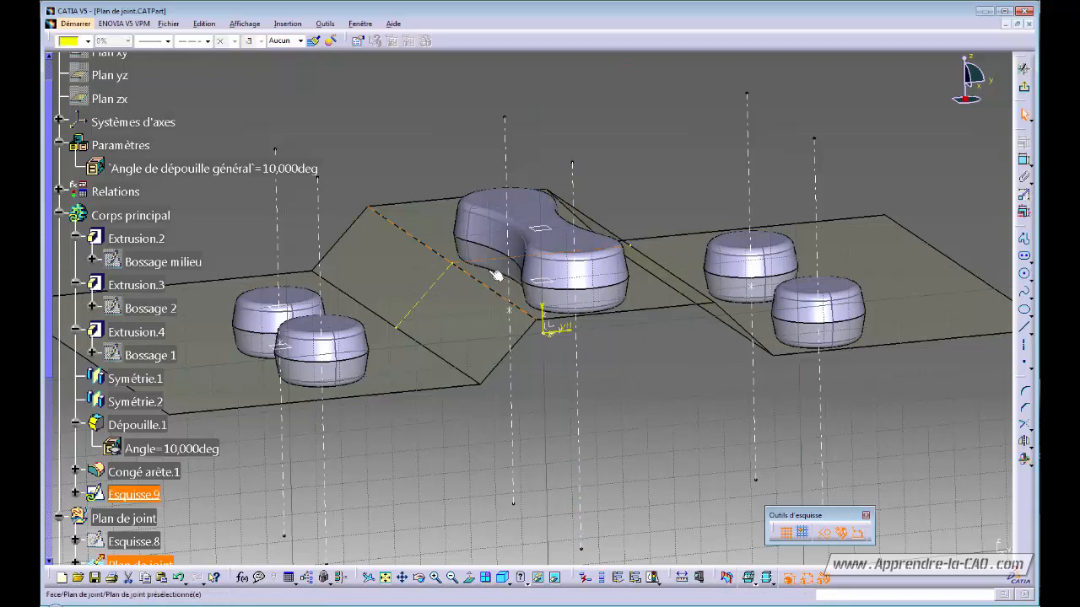
pyautogui.click(760, 442)
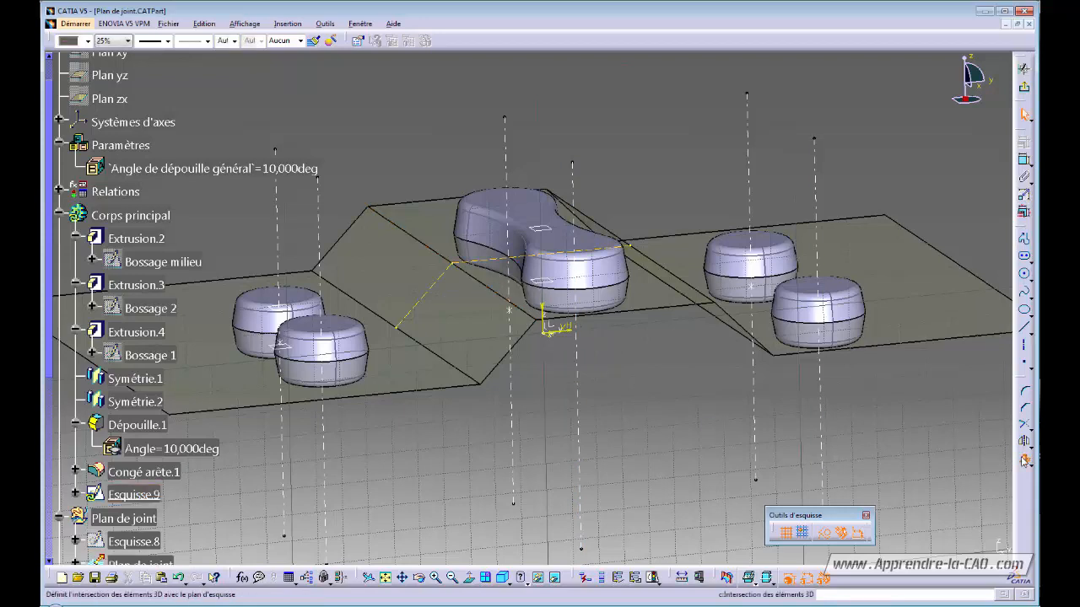
pyautogui.click(395, 363)
pyautogui.click(416, 420)
pyautogui.moveTo(416, 420); pyautogui.dragTo(590, 414, button='middle')
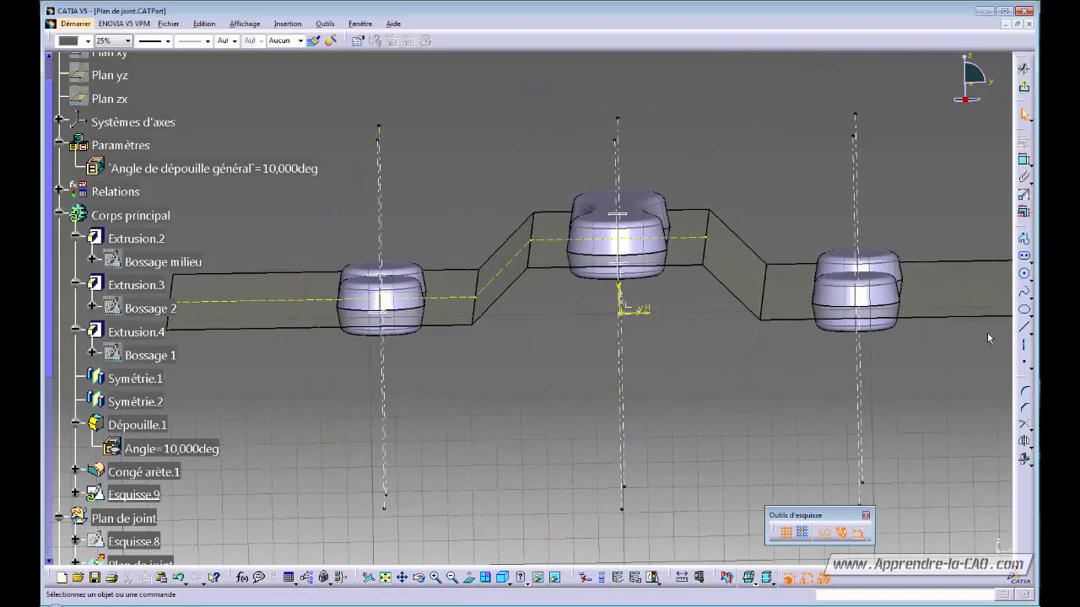
pyautogui.click(1025, 241)
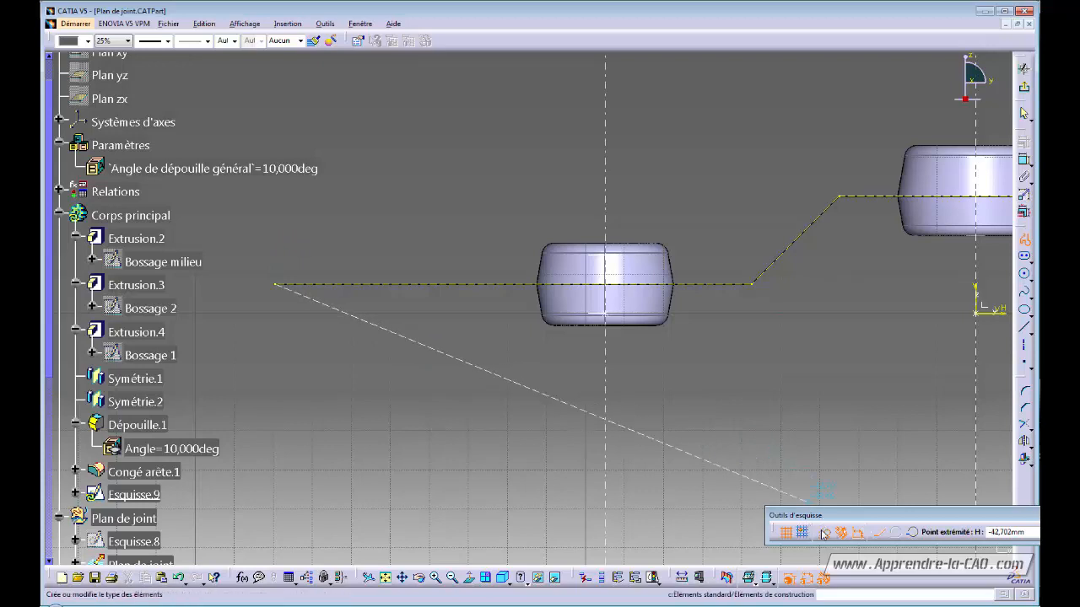
pyautogui.click(878, 532)
# - Restart the profile at the reference line's left end with a horizontal line and tangent arc
pyautogui.press('Escape')
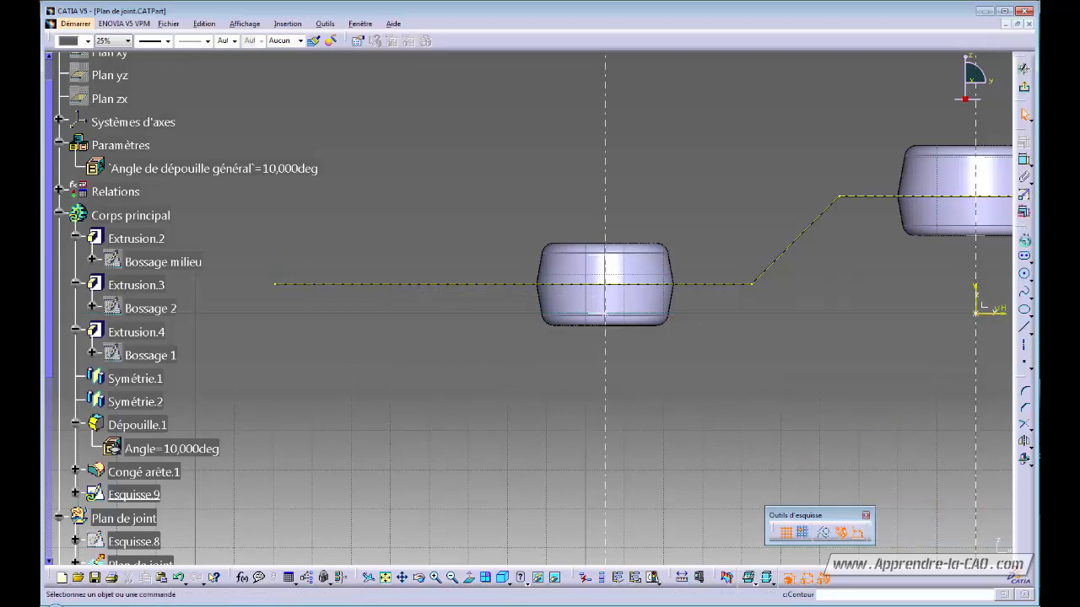
pyautogui.click(1024, 240)
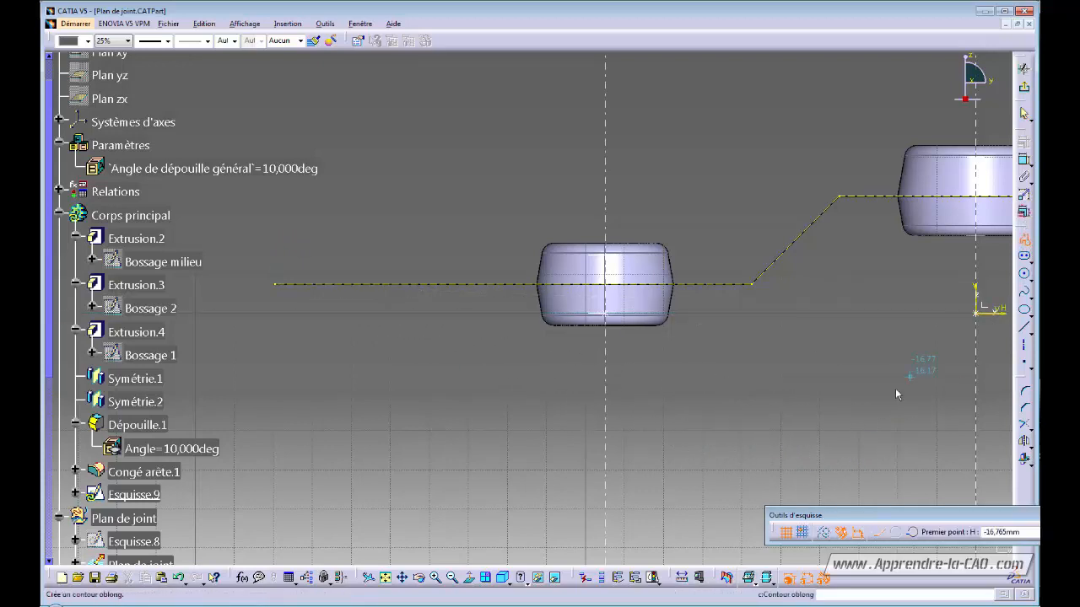
pyautogui.click(275, 285)
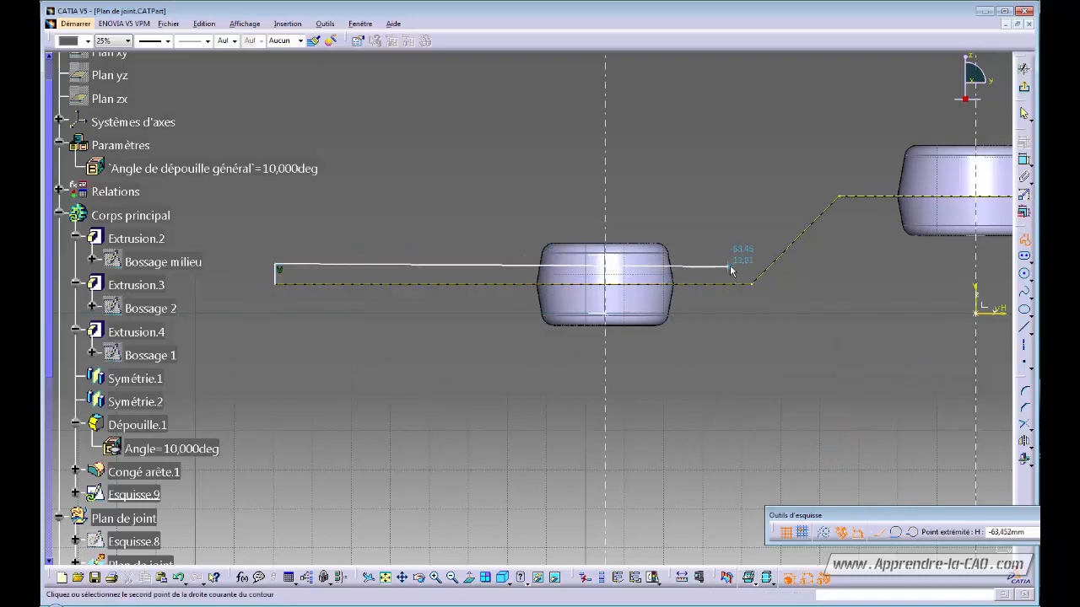
pyautogui.moveTo(747, 268); pyautogui.dragTo(553, 285, button='middle')
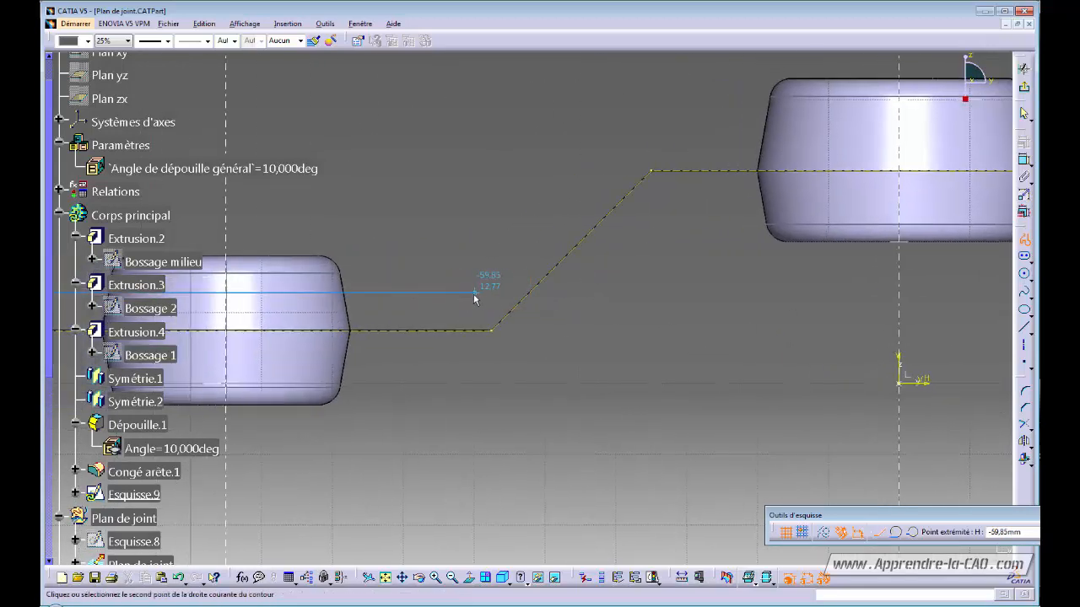
pyautogui.moveTo(448, 293); pyautogui.dragTo(486, 287)
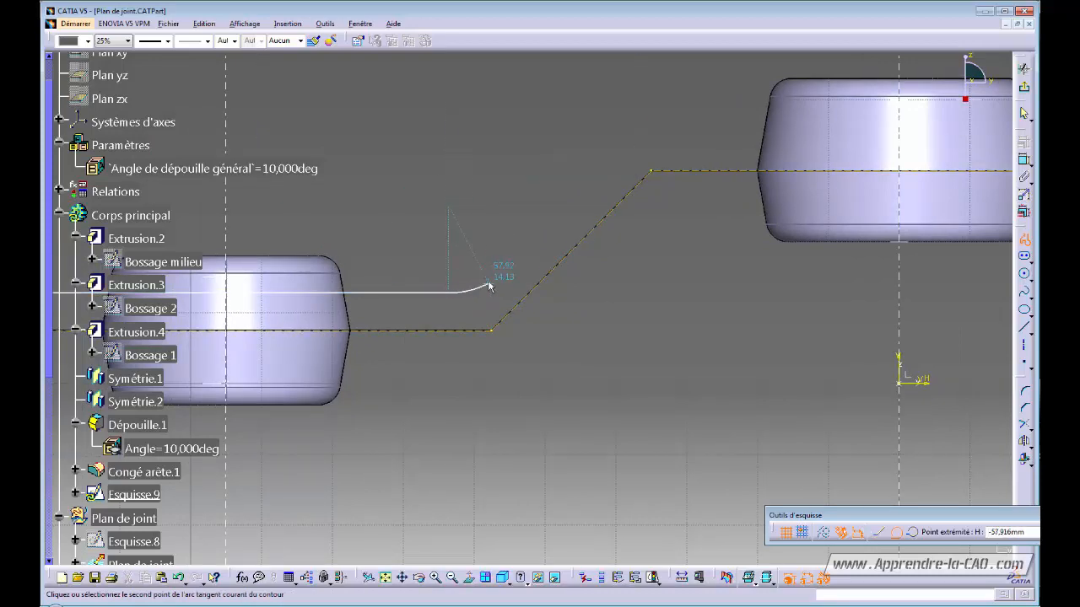
pyautogui.moveTo(485, 276); pyautogui.dragTo(468, 291, button='middle')
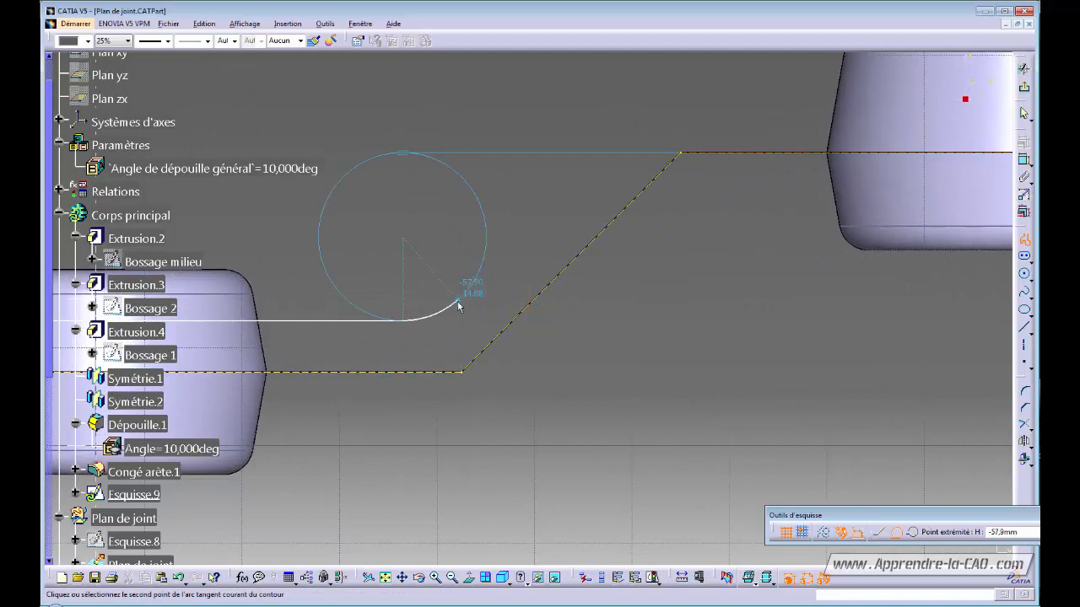
pyautogui.click(447, 311)
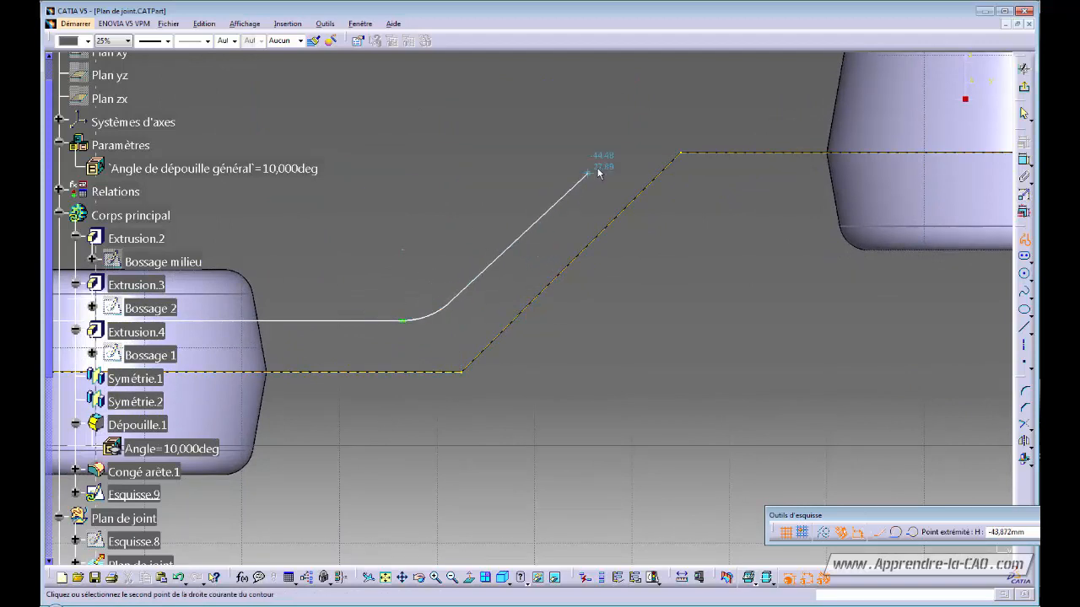
# - Continue with the inclined line and a second tangent arc, ending on the vertical axis
pyautogui.click(628, 137)
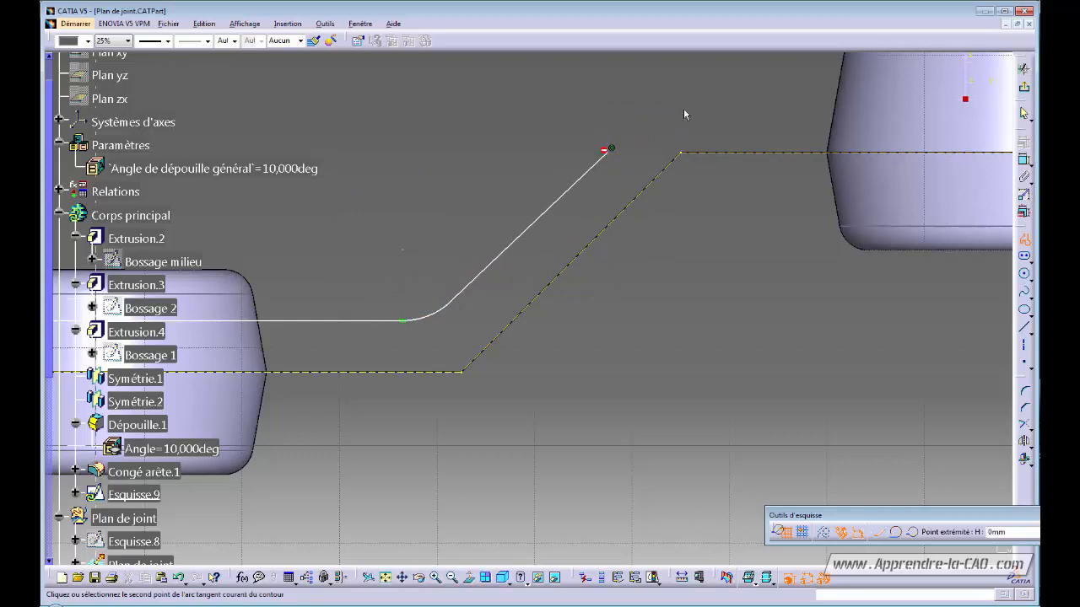
pyautogui.click(730, 105)
pyautogui.moveTo(806, 108); pyautogui.dragTo(482, 163, button='middle')
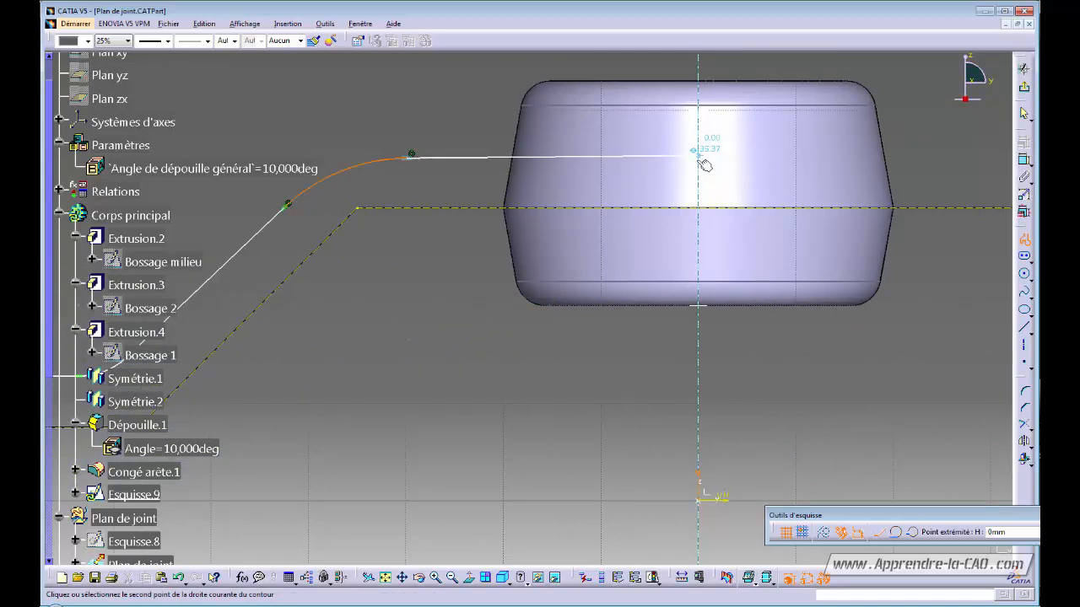
pyautogui.moveTo(666, 177); pyautogui.dragTo(620, 155, button='middle')
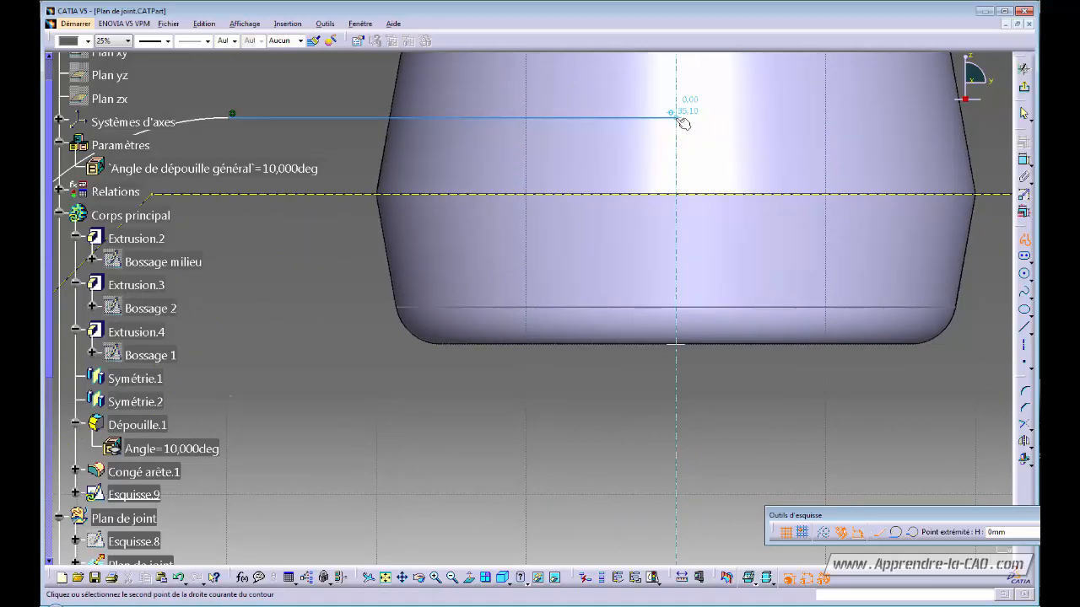
pyautogui.doubleClick(678, 119)
pyautogui.keyDown('ctrl'); pyautogui.moveTo(515, 210); pyautogui.dragTo(544, 316, button='middle'); pyautogui.keyUp('ctrl')
pyautogui.click(510, 338)
# - Make the upper profile line horizontal and tangent to its neighbouring arc
pyautogui.click(550, 232)
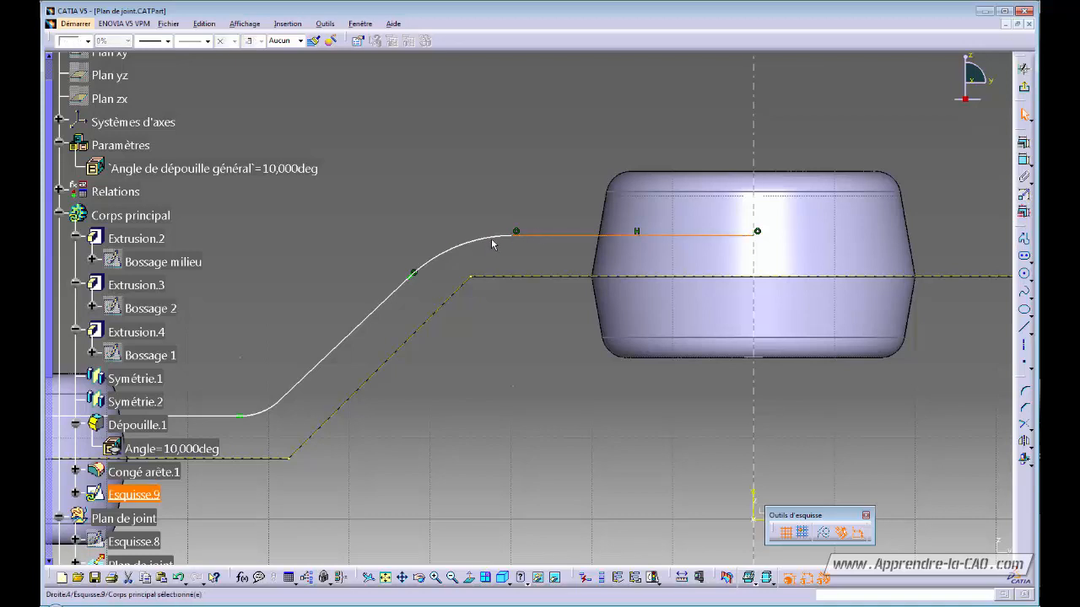
pyautogui.keyDown('ctrl'); pyautogui.click(487, 238); pyautogui.keyUp('ctrl')
pyautogui.click(1024, 142)
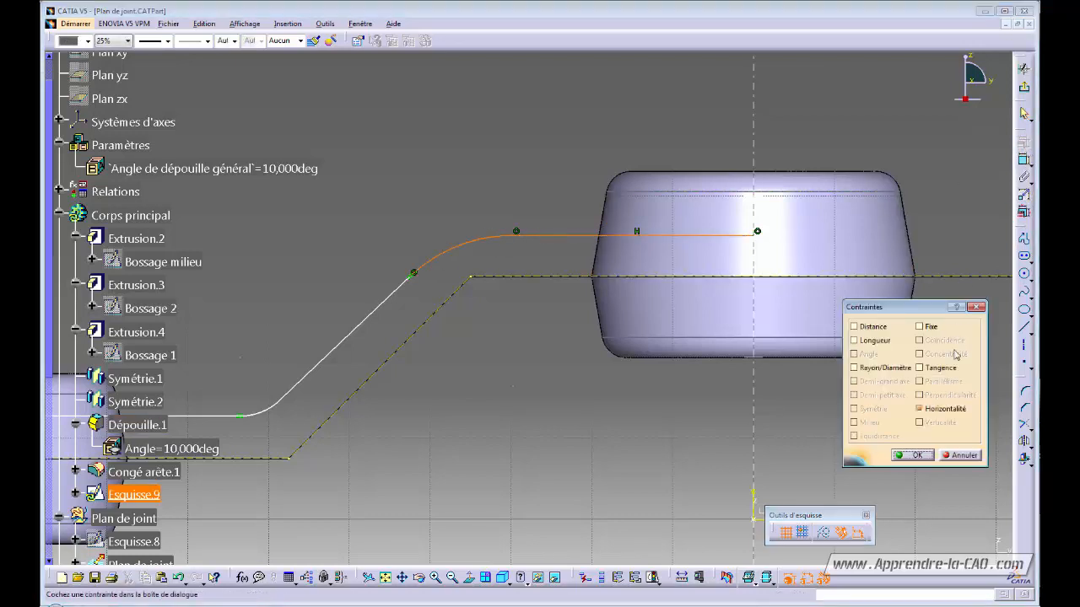
pyautogui.click(909, 456)
# - Constrain the profile's slope parallel to the parting surface slope
pyautogui.moveTo(505, 345); pyautogui.dragTo(658, 301, button='middle')
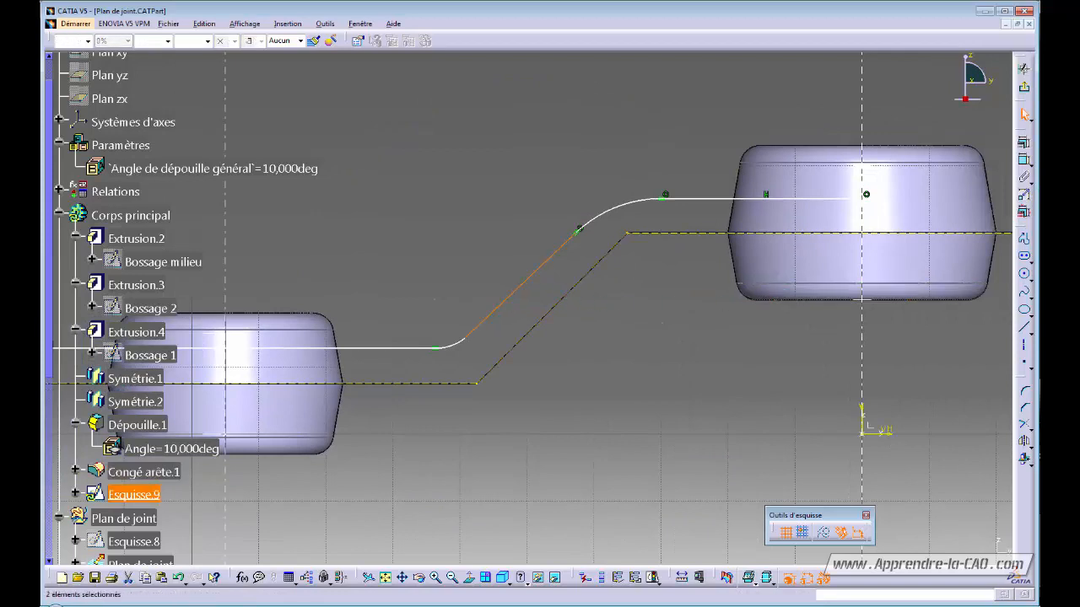
pyautogui.click(1024, 144)
pyautogui.click(919, 382)
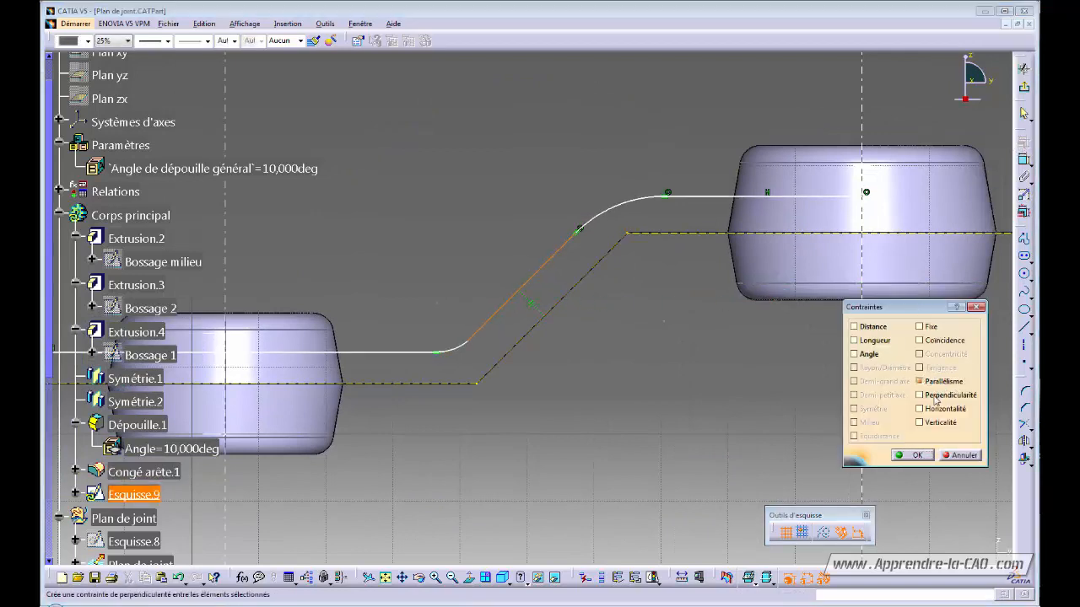
pyautogui.click(918, 455)
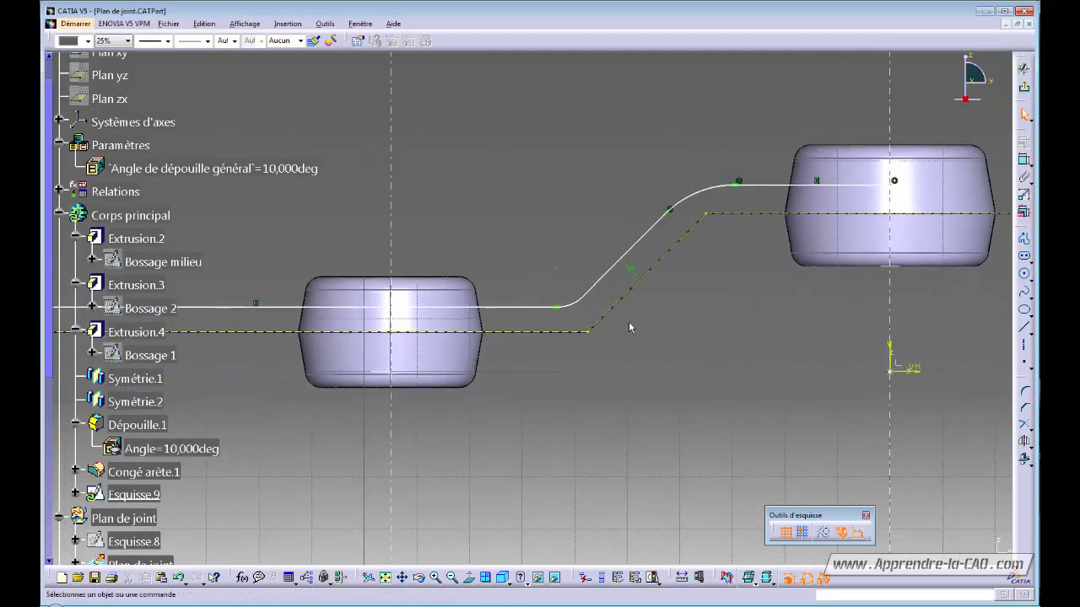
# - Make the lower arc tangent to its adjoining line
pyautogui.click(606, 285)
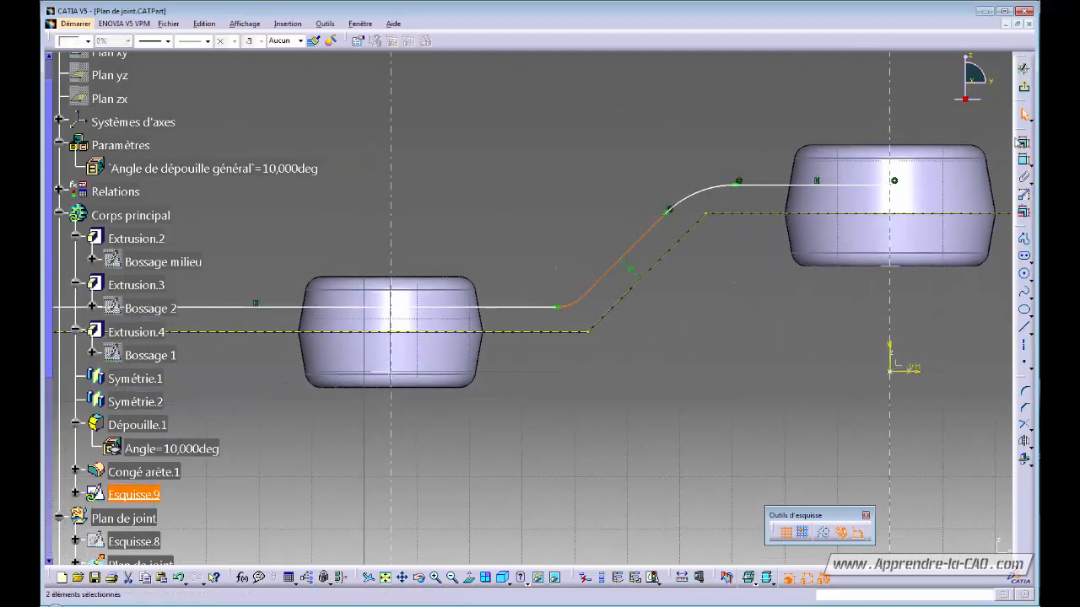
pyautogui.click(1024, 144)
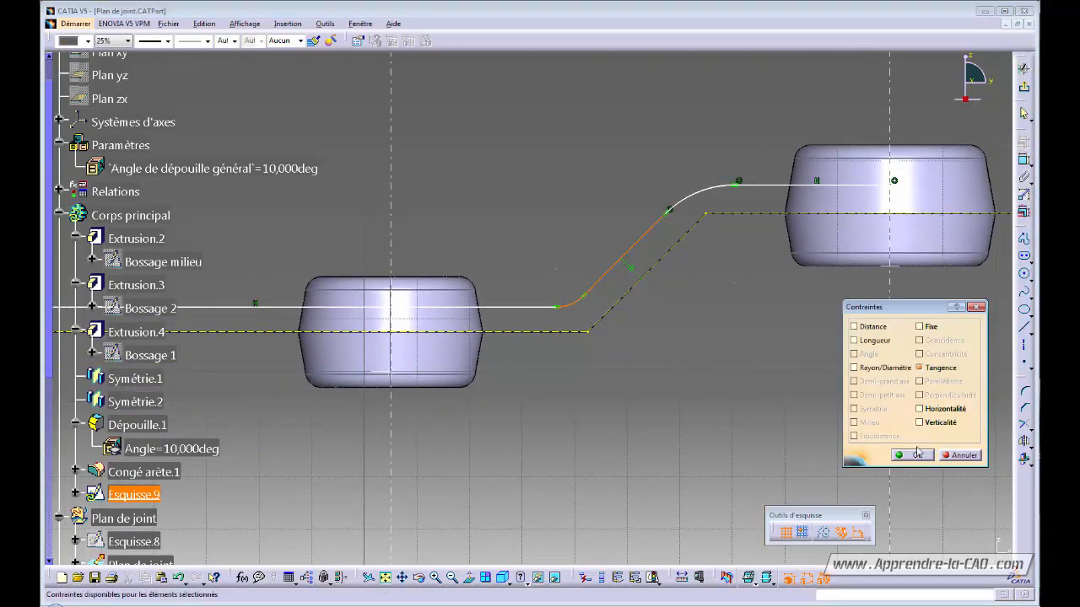
pyautogui.click(918, 455)
pyautogui.moveTo(549, 358)
pyautogui.mouseDown(button='middle')
pyautogui.moveTo(692, 328)
pyautogui.moveTo(608, 388)
pyautogui.mouseUp(button='middle')
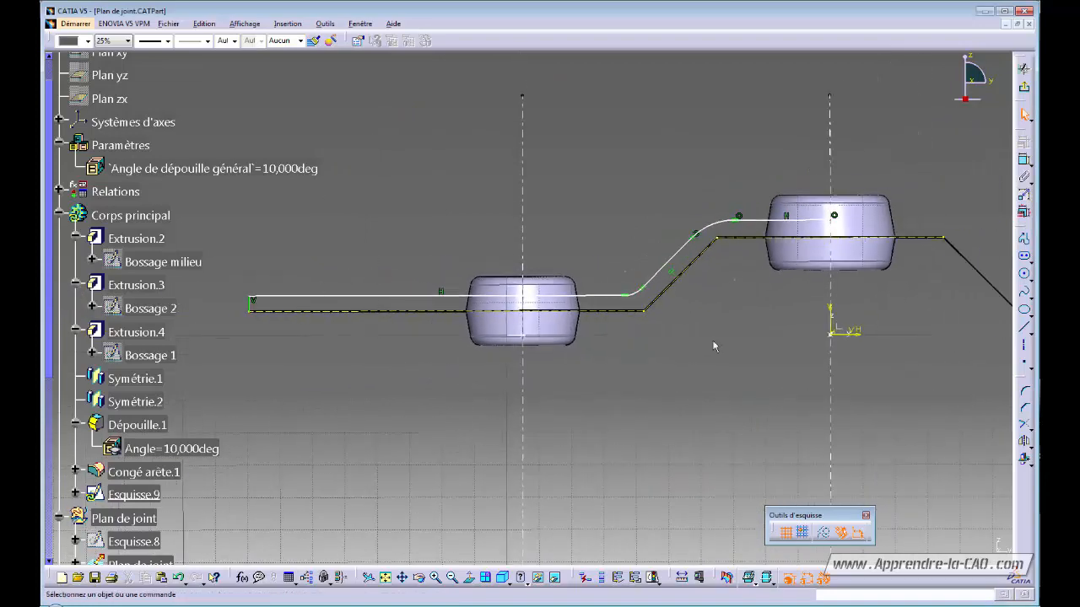
pyautogui.click(1024, 160)
# - Dimension the lower line and the slope at 4 mm offsets from the parting profile
pyautogui.click(262, 298)
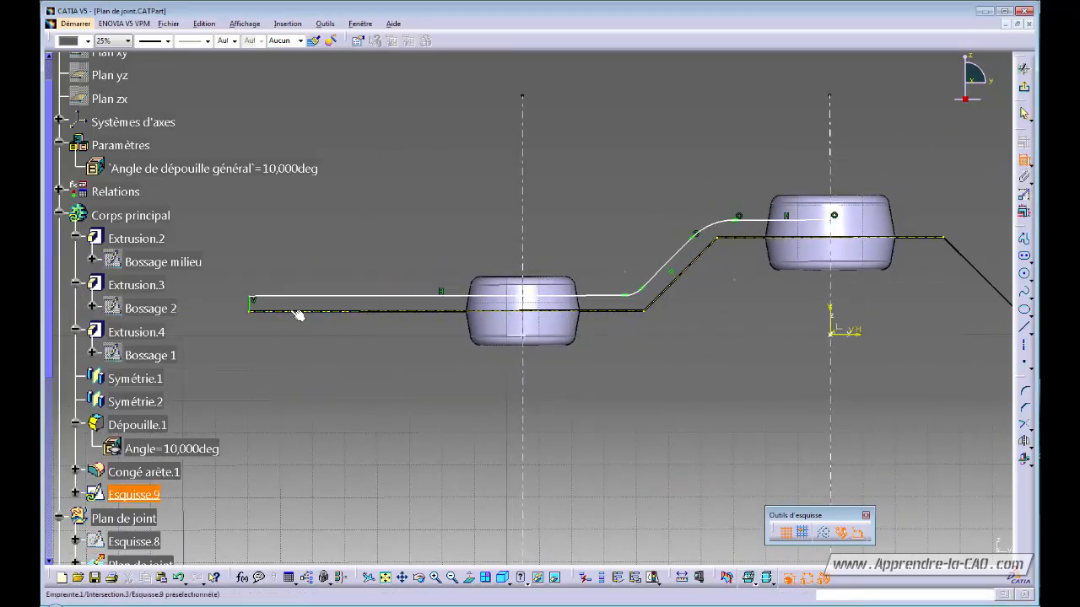
pyautogui.doubleClick(295, 269)
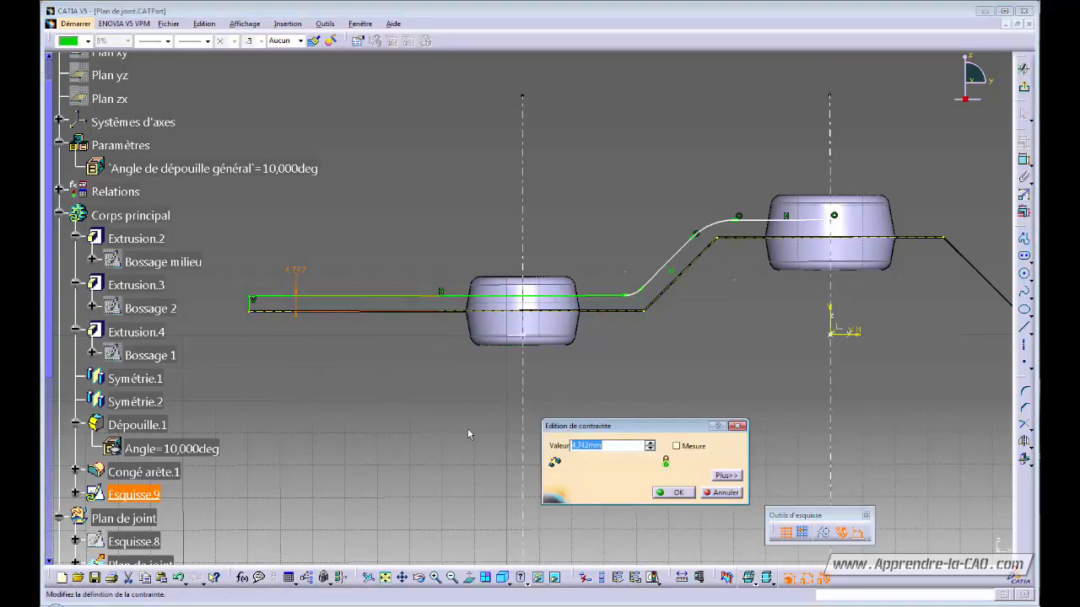
pyautogui.write('4')
pyautogui.press('Return')
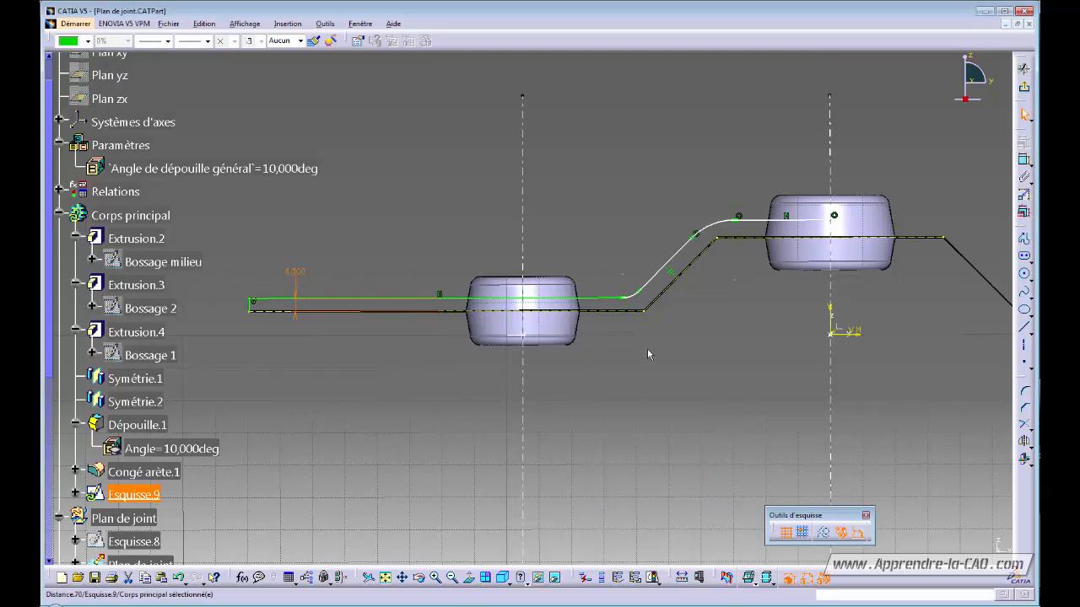
pyautogui.moveTo(648, 348)
pyautogui.mouseDown(button='middle')
pyautogui.moveTo(513, 374)
pyautogui.moveTo(899, 223)
pyautogui.mouseUp(button='middle')
pyautogui.click(1024, 160)
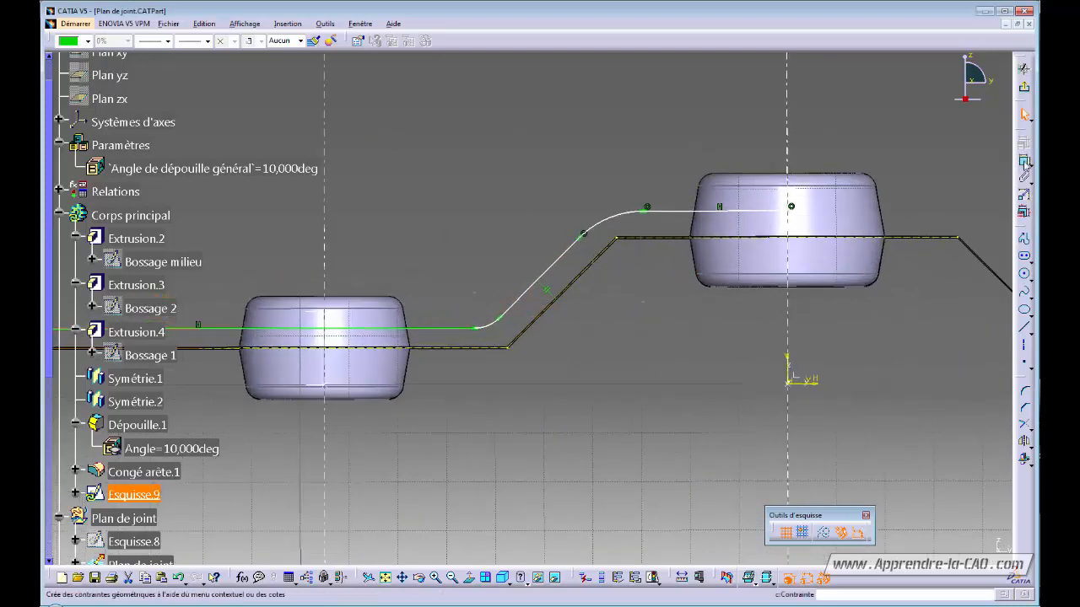
pyautogui.click(551, 270)
pyautogui.click(583, 285)
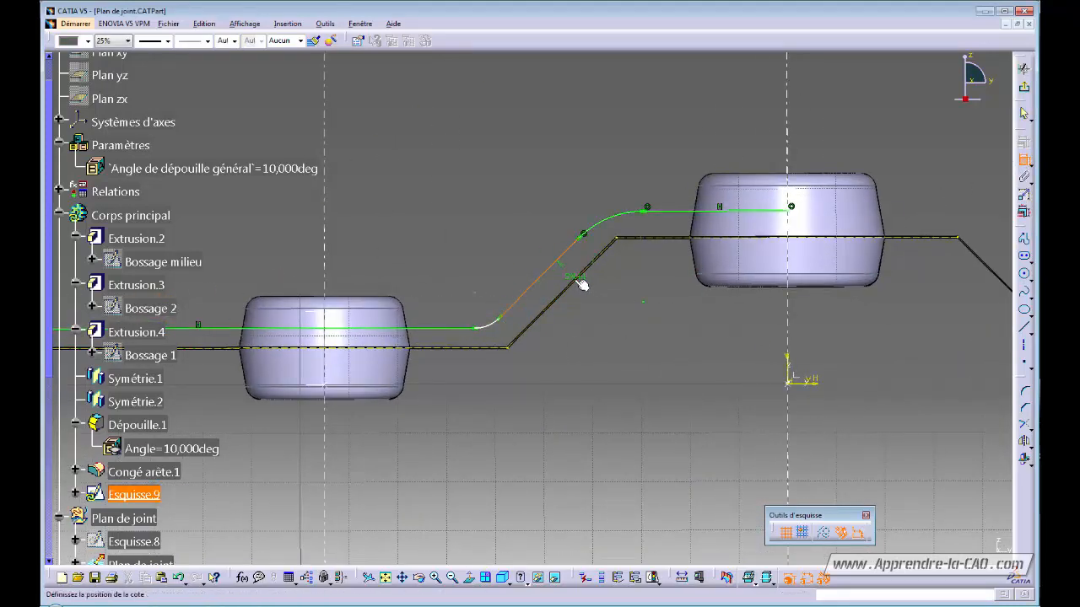
pyautogui.click(583, 297)
pyautogui.doubleClick(586, 296)
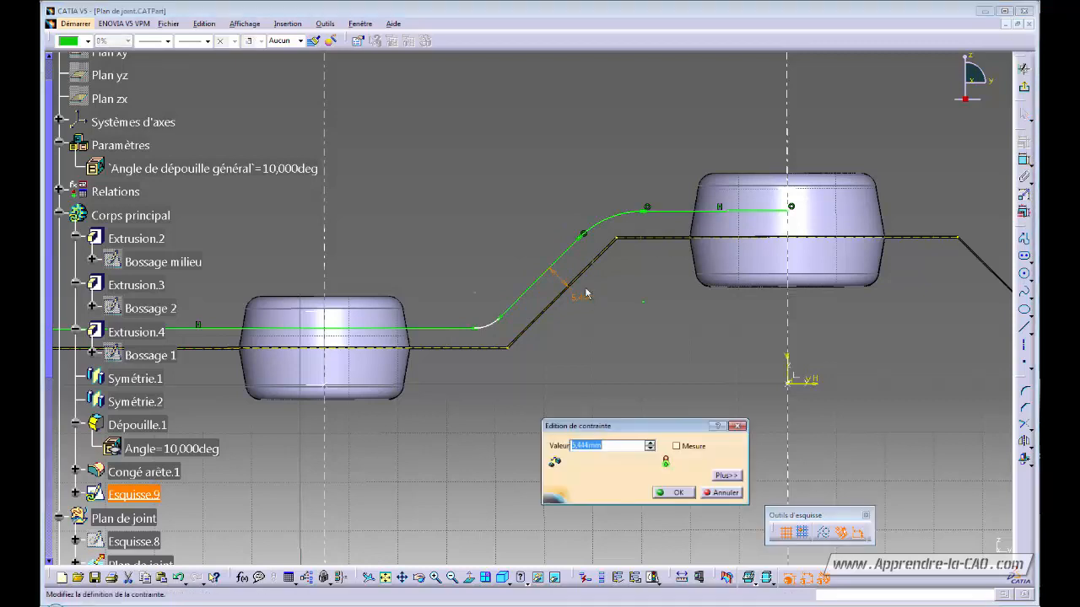
pyautogui.press('Return')
pyautogui.click(715, 308)
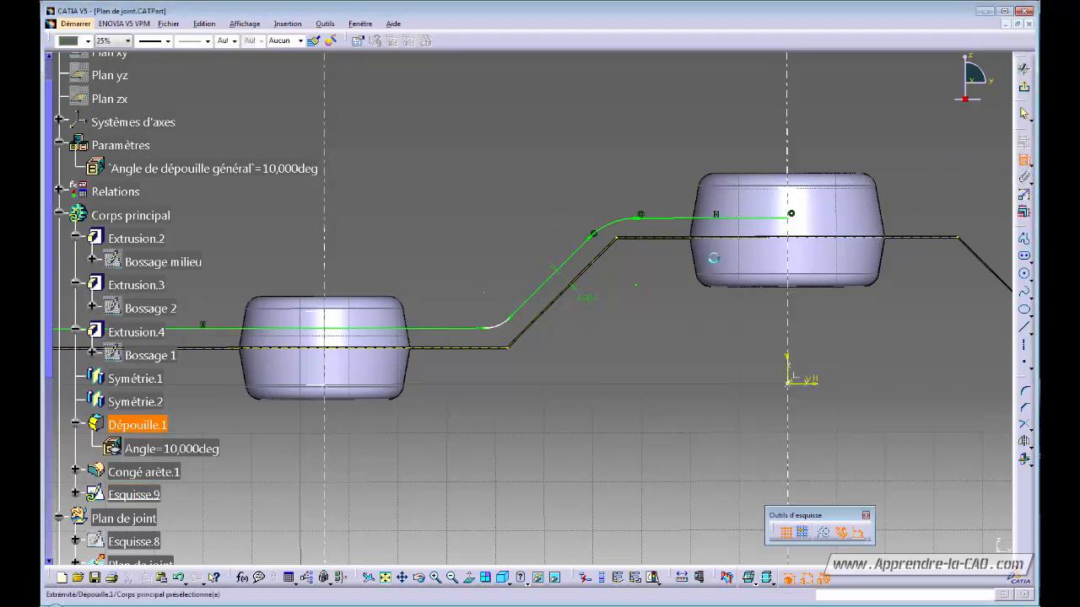
# - Add a 4 mm offset on the upper line and delete two conflicting contact constraints
pyautogui.click(683, 219)
pyautogui.click(680, 219)
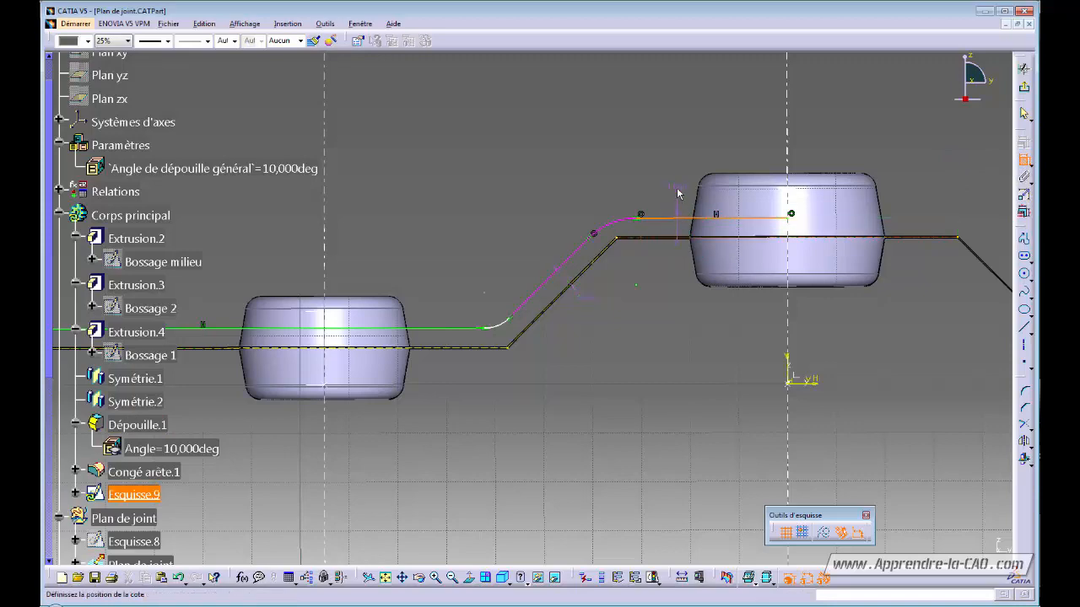
pyautogui.click(678, 190)
pyautogui.moveTo(630, 320)
pyautogui.mouseDown(button='middle')
pyautogui.moveTo(533, 335)
pyautogui.moveTo(553, 303)
pyautogui.moveTo(540, 427)
pyautogui.moveTo(557, 303)
pyautogui.mouseUp(button='middle')
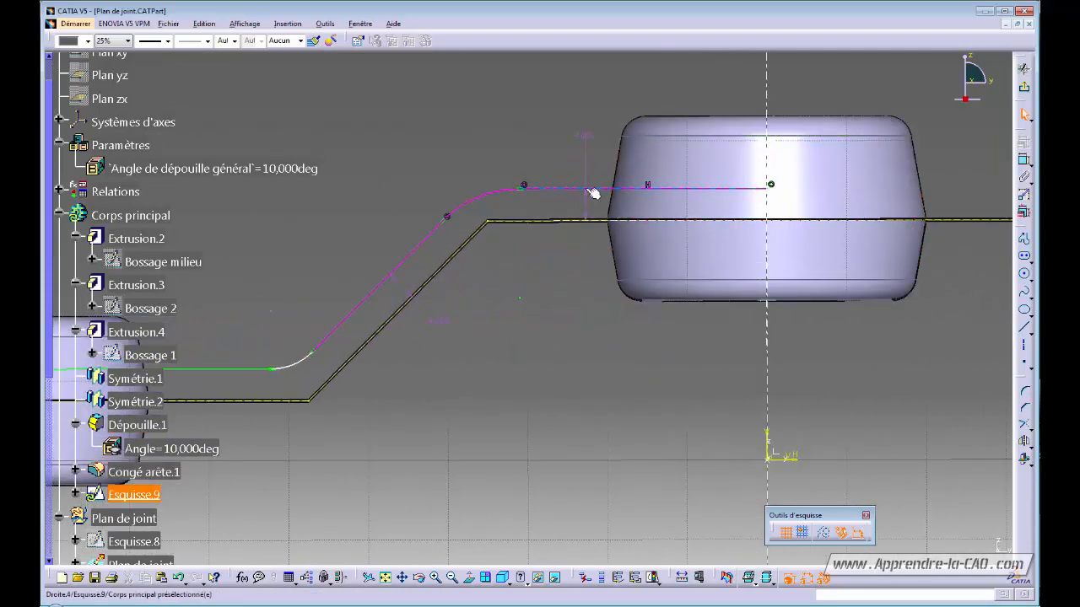
pyautogui.click(532, 186)
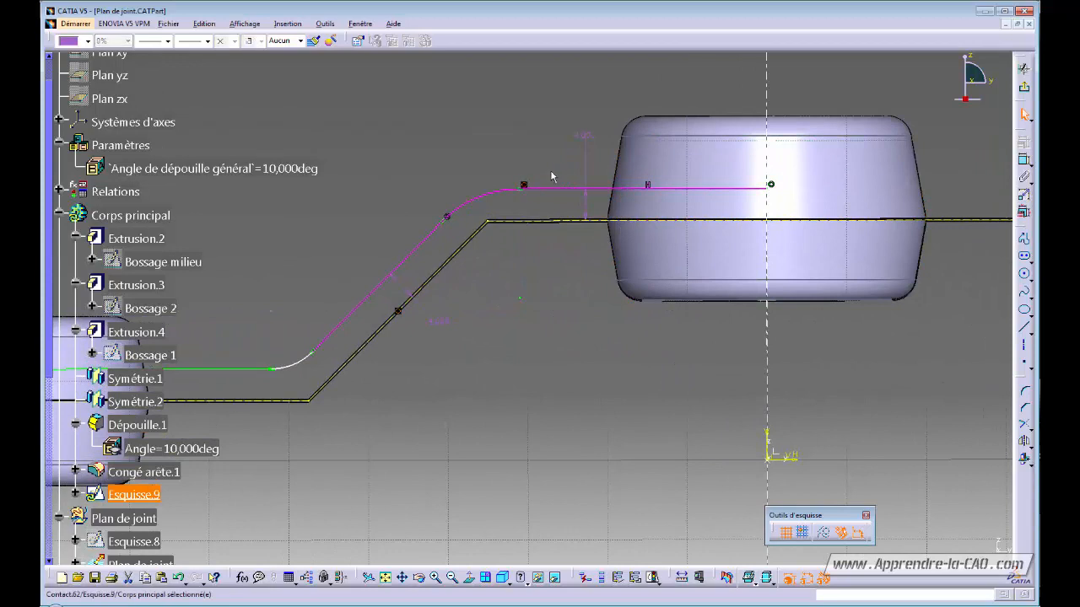
pyautogui.press('Delete')
pyautogui.moveTo(508, 368); pyautogui.dragTo(517, 399, button='middle')
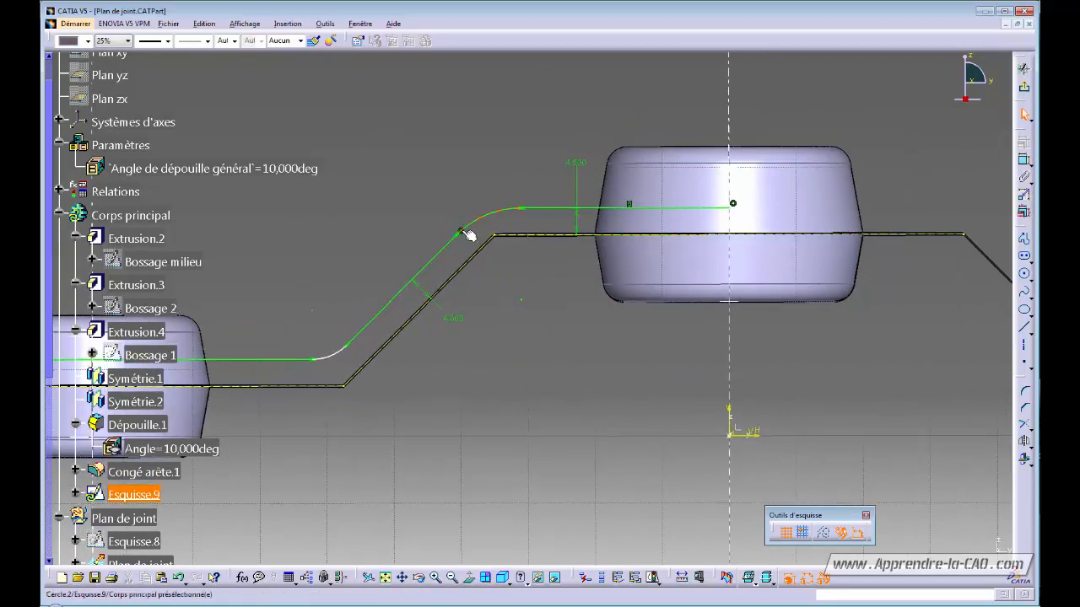
pyautogui.moveTo(519, 314)
pyautogui.mouseDown(button='middle')
pyautogui.moveTo(518, 249)
pyautogui.moveTo(530, 228)
pyautogui.mouseUp(button='middle')
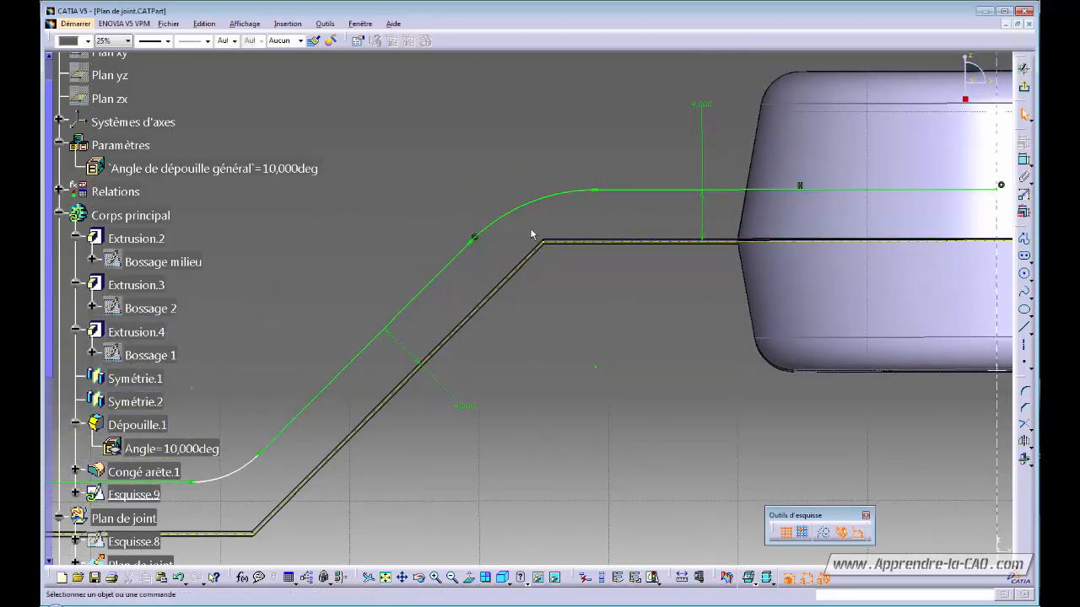
pyautogui.click(475, 239)
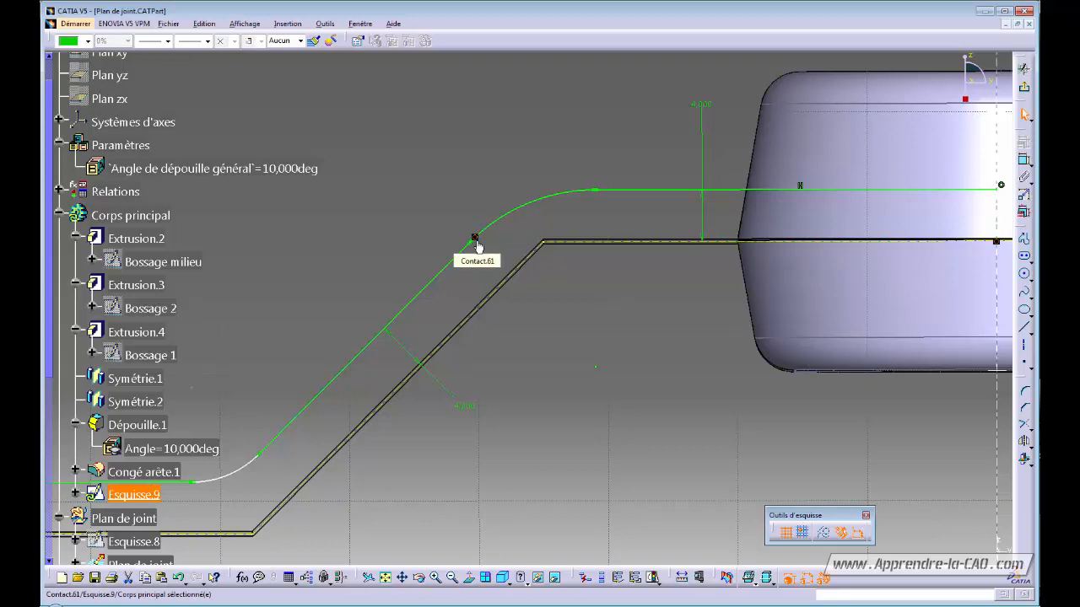
pyautogui.press('Delete')
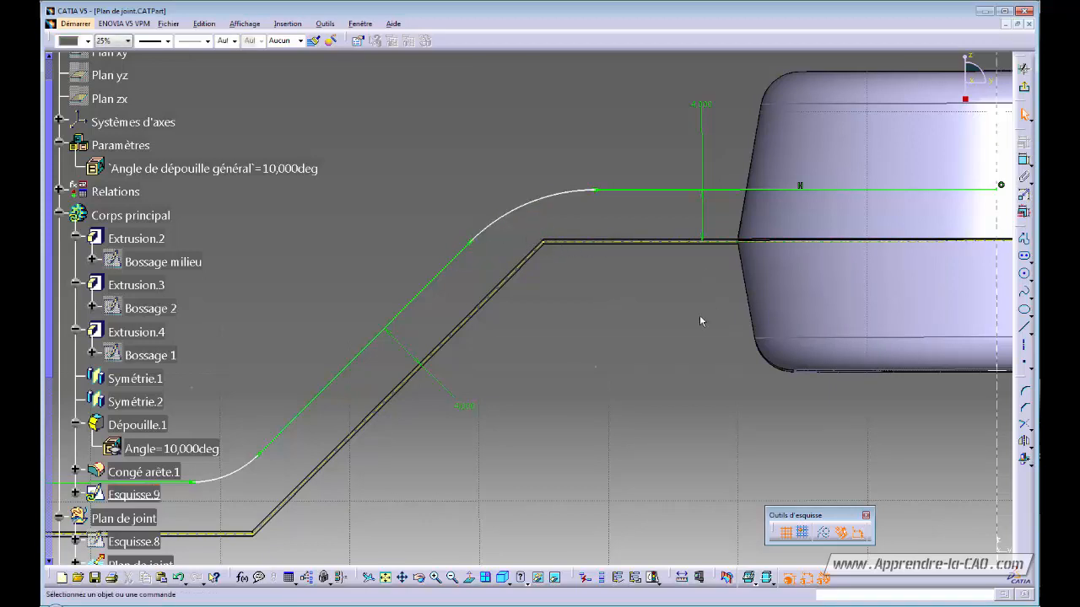
# - Set both fillet arcs of the profile to an 8 mm radius
pyautogui.click(1023, 159)
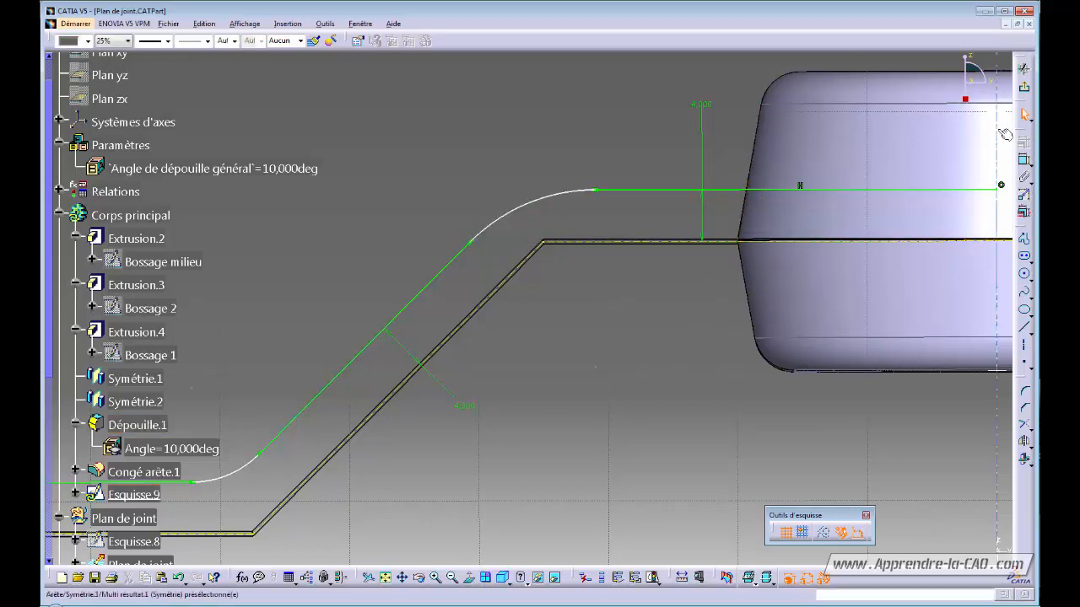
pyautogui.click(532, 208)
pyautogui.doubleClick(506, 150)
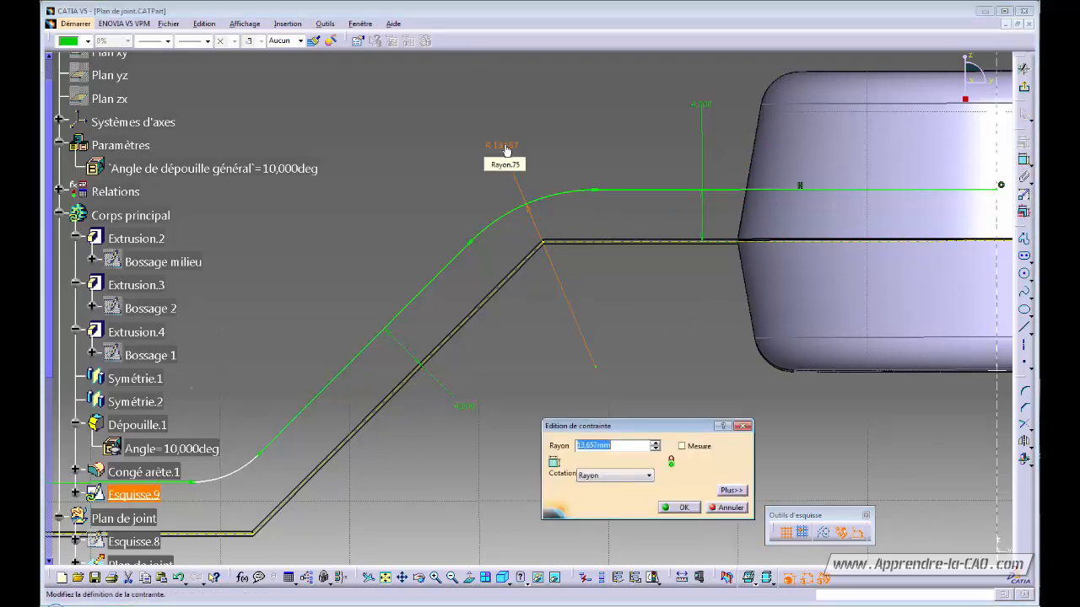
pyautogui.write('8')
pyautogui.press('Return')
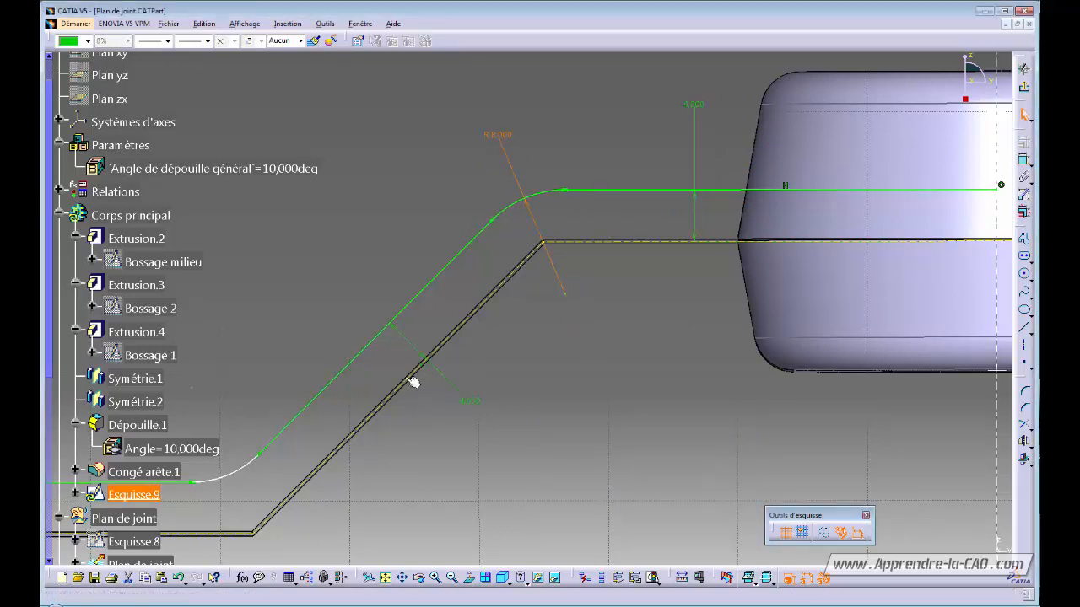
pyautogui.moveTo(439, 458); pyautogui.dragTo(831, 329, button='middle')
pyautogui.click(1024, 159)
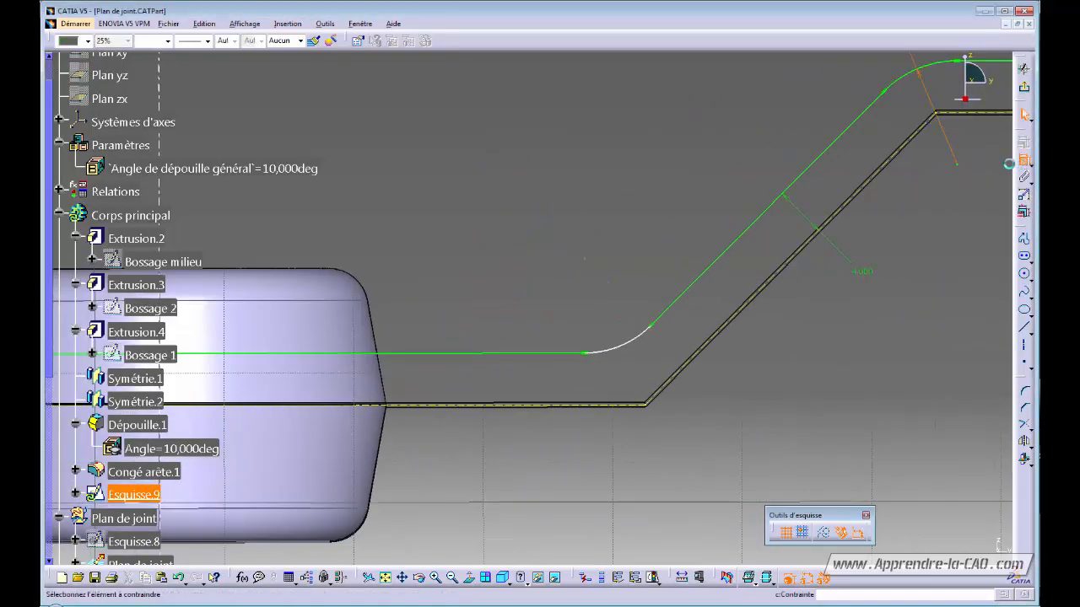
pyautogui.click(620, 344)
pyautogui.click(601, 309)
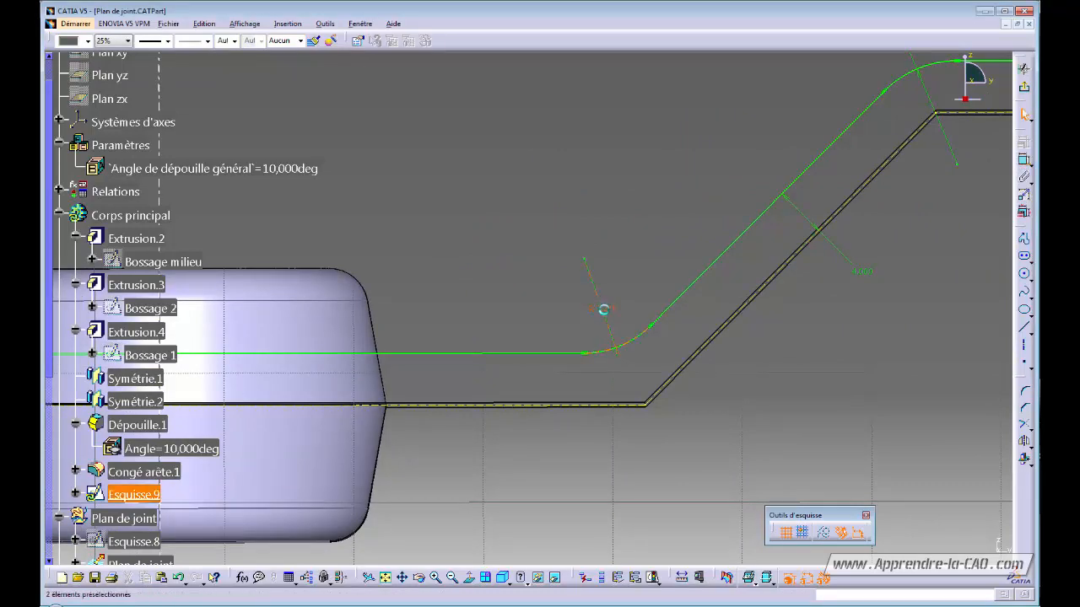
pyautogui.doubleClick(604, 309)
pyautogui.write('8')
pyautogui.press('Return')
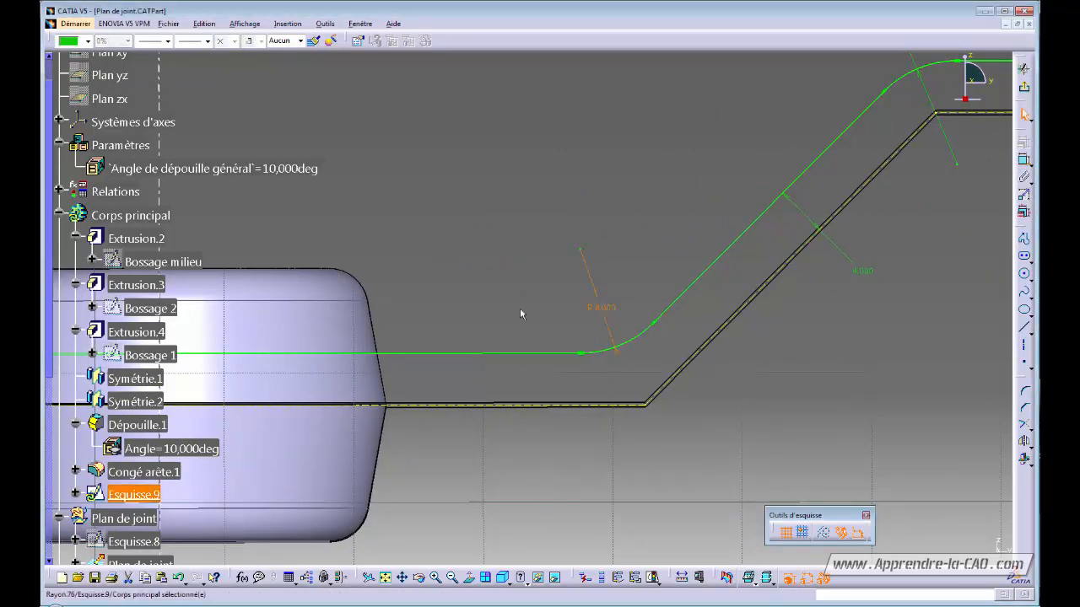
pyautogui.moveTo(460, 260)
pyautogui.keyDown('ctrl'); pyautogui.mouseDown(button='middle')
pyautogui.moveTo(453, 282)
pyautogui.moveTo(481, 359)
pyautogui.mouseUp(button='middle'); pyautogui.keyUp('ctrl')
pyautogui.moveTo(515, 390); pyautogui.dragTo(601, 396, button='middle')
pyautogui.keyDown('ctrl'); pyautogui.moveTo(602, 396); pyautogui.dragTo(618, 382, button='middle'); pyautogui.keyUp('ctrl')
pyautogui.click(647, 406)
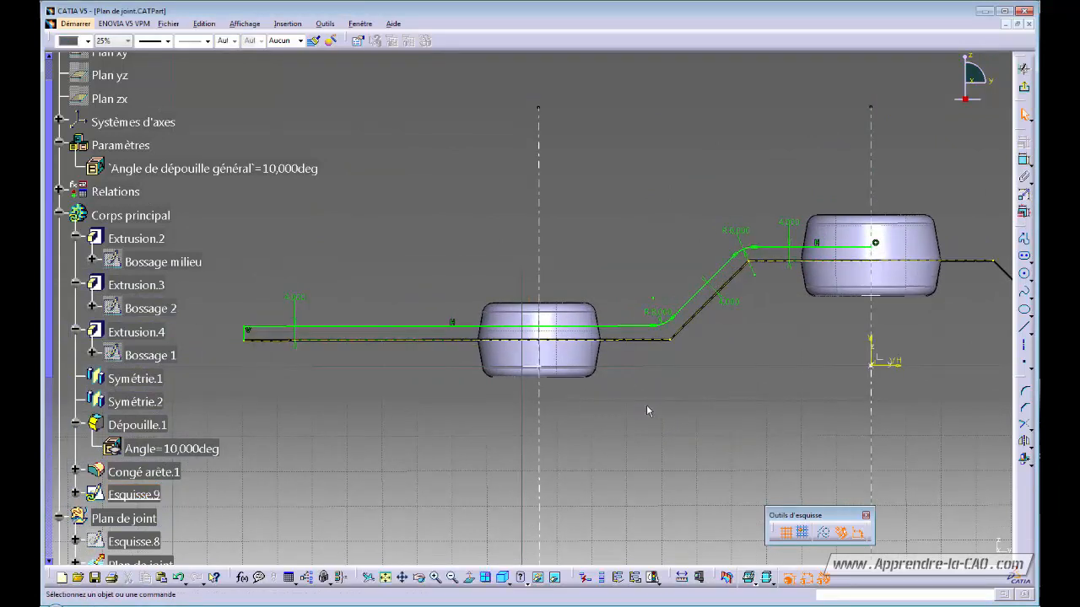
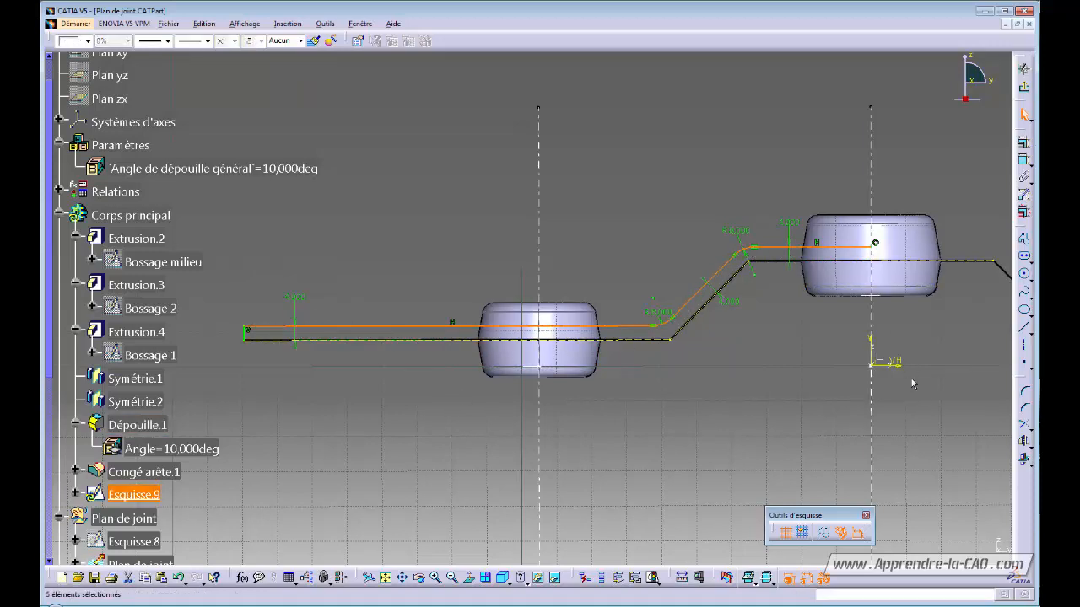
# - Offset the stepped, filleted parting-line profile to create a parallel copy just below it
pyautogui.click(1029, 447)
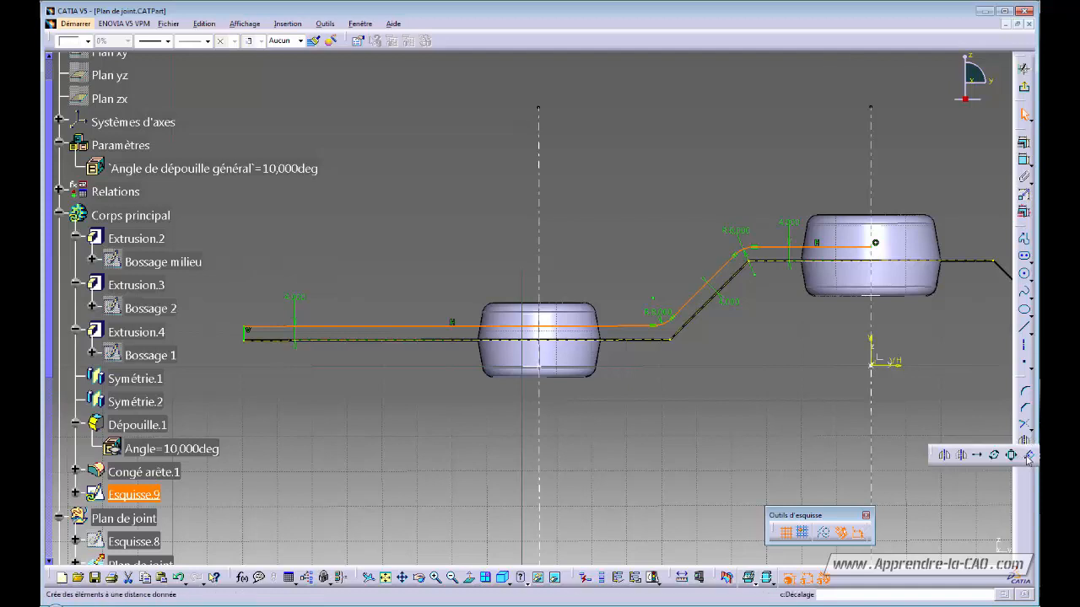
pyautogui.click(1029, 455)
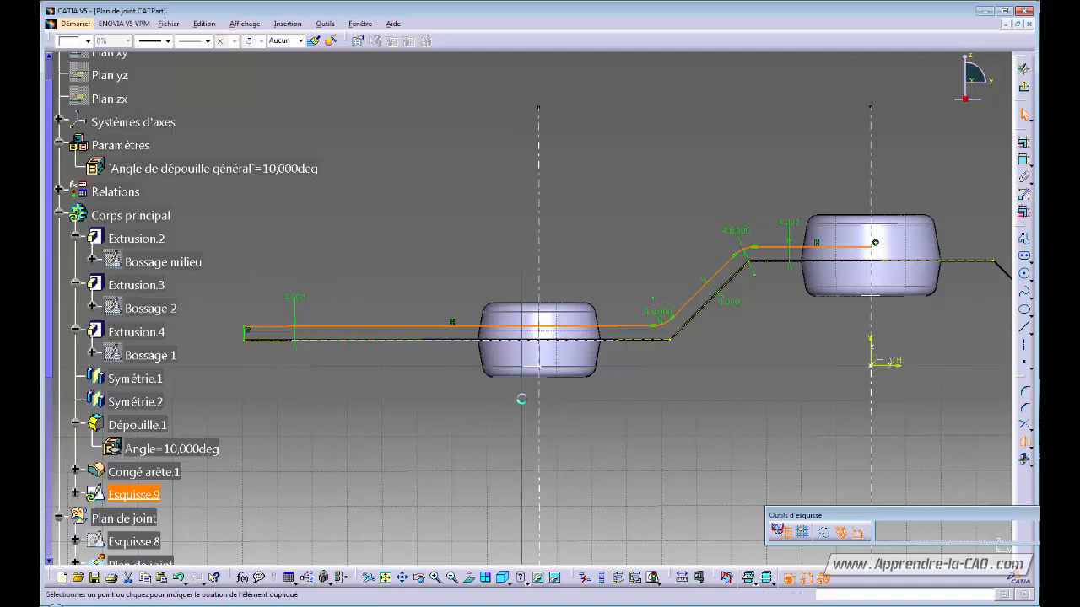
pyautogui.click(431, 353)
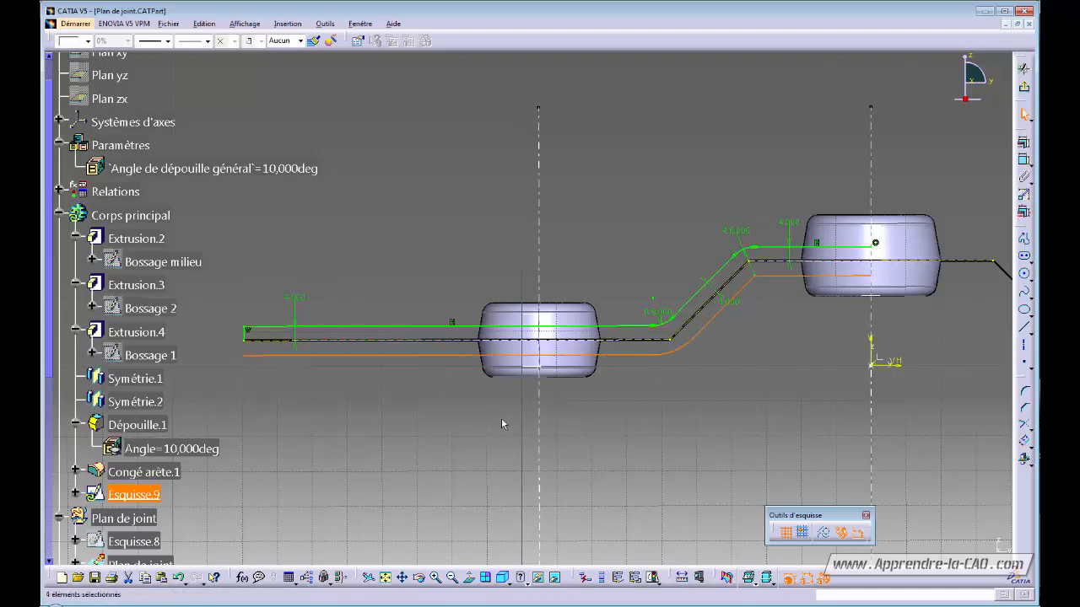
pyautogui.moveTo(692, 430)
pyautogui.mouseDown(button='middle')
pyautogui.moveTo(559, 424)
pyautogui.moveTo(590, 220)
pyautogui.mouseUp(button='middle')
pyautogui.moveTo(790, 316)
pyautogui.mouseDown(button='middle')
pyautogui.moveTo(651, 330)
pyautogui.moveTo(680, 194)
pyautogui.mouseUp(button='middle')
pyautogui.moveTo(657, 321)
pyautogui.mouseDown(button='middle')
pyautogui.moveTo(635, 379)
pyautogui.moveTo(657, 290)
pyautogui.mouseUp(button='middle')
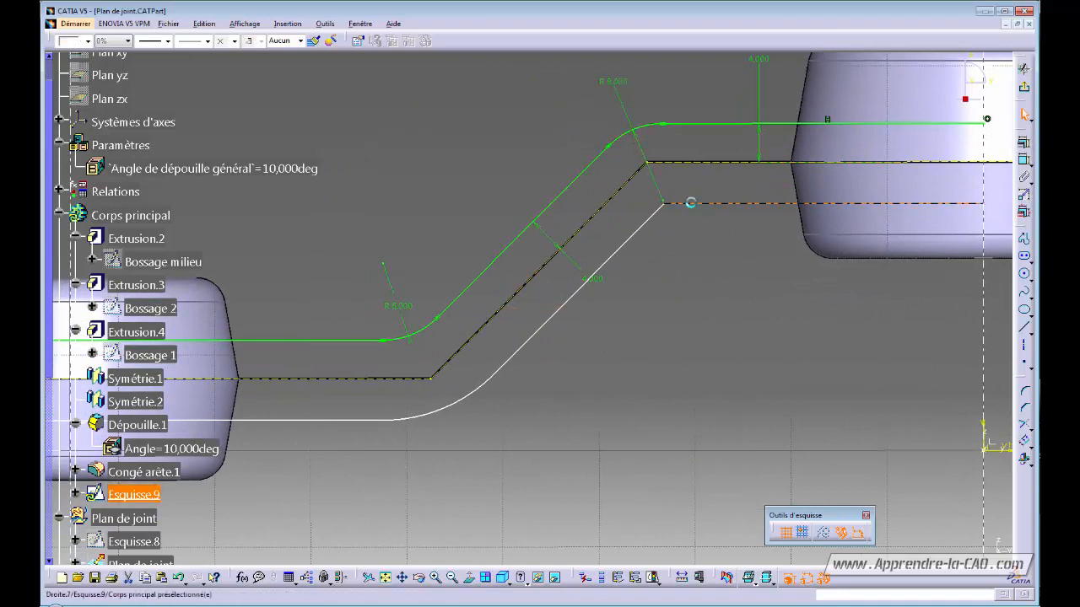
# - Fillet the offset's upper corner between the horizontal and slanted lines with radius 5
pyautogui.click(1024, 392)
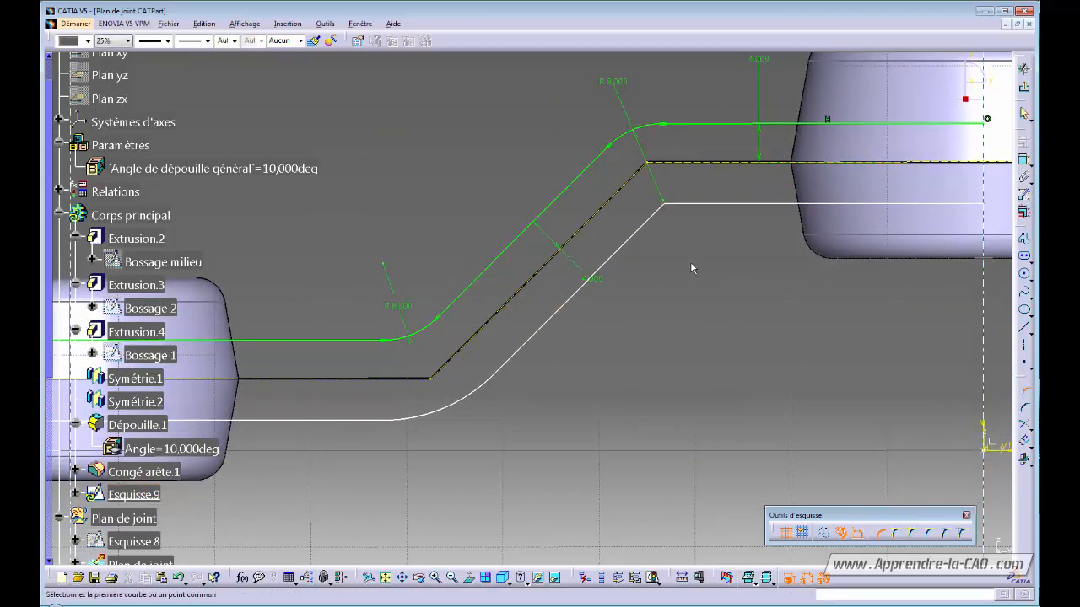
pyautogui.click(694, 206)
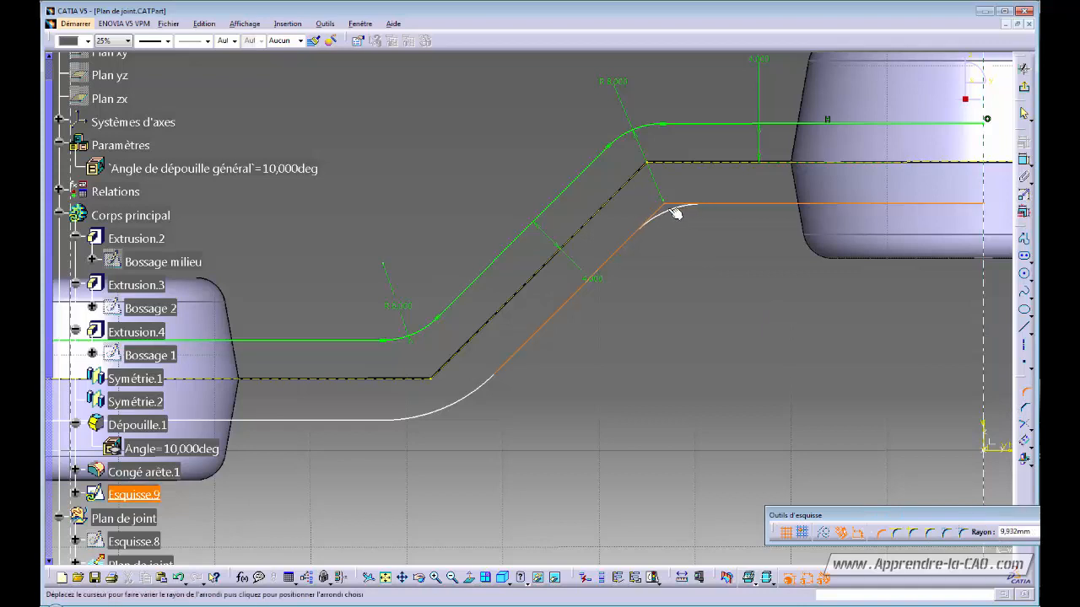
pyautogui.click(675, 213)
pyautogui.doubleClick(676, 219)
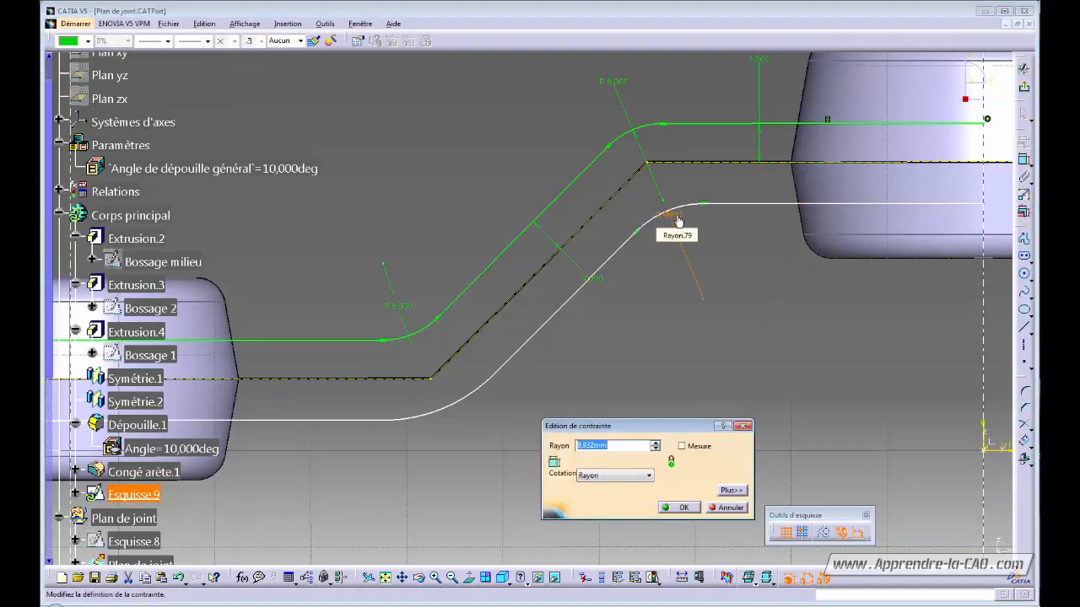
pyautogui.write('5')
pyautogui.press('Return')
pyautogui.click(721, 255)
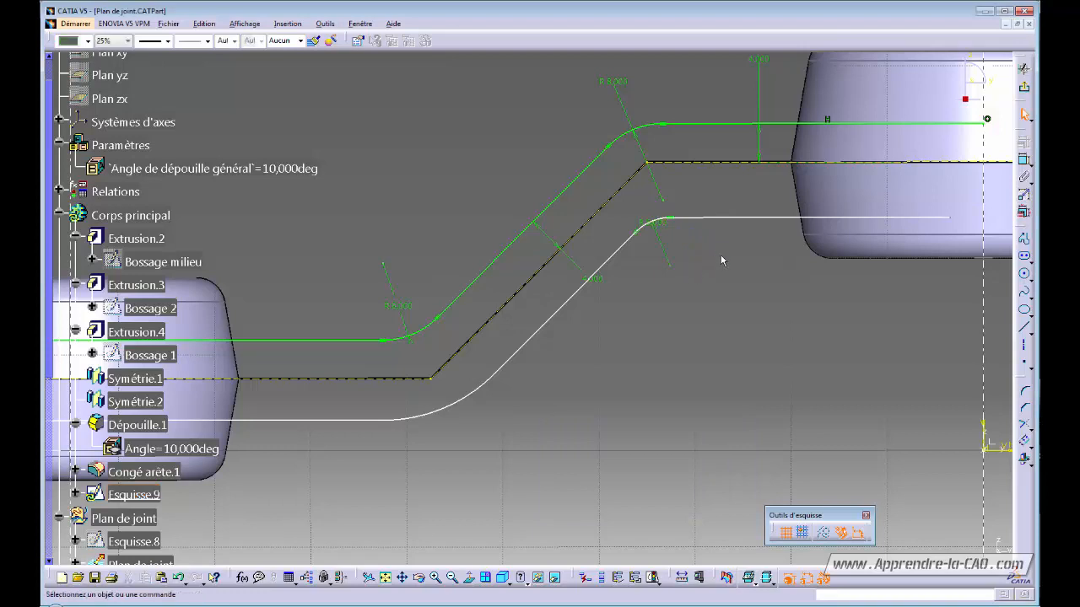
pyautogui.keyDown('ctrl'); pyautogui.moveTo(721, 255); pyautogui.dragTo(641, 334, button='middle'); pyautogui.keyUp('ctrl')
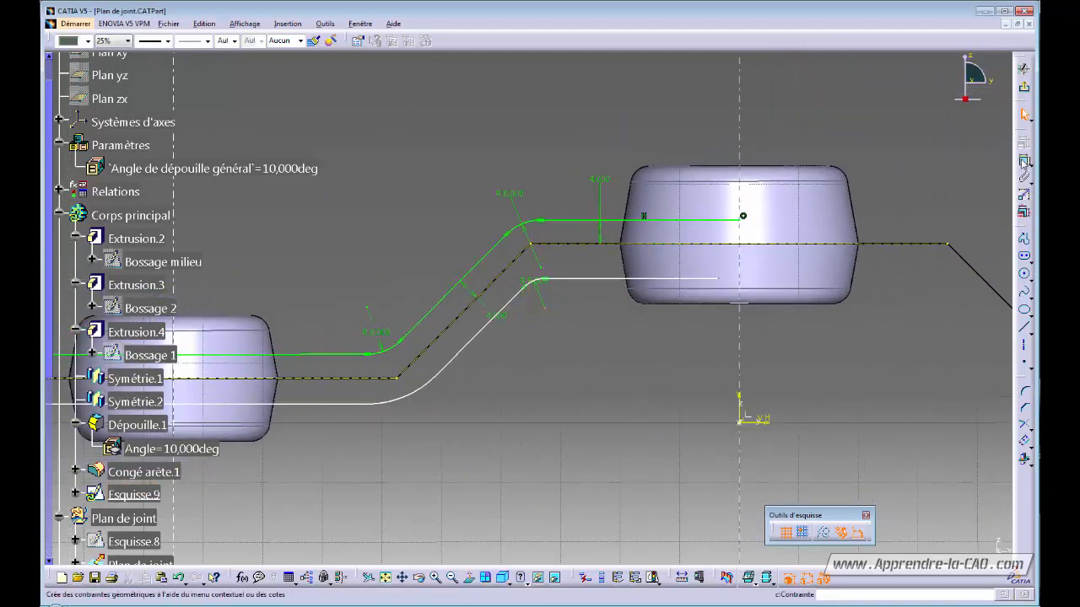
# - Dimension the horizontal lines 4 mm apart and the two diagonals 8 mm apart
pyautogui.click(586, 248)
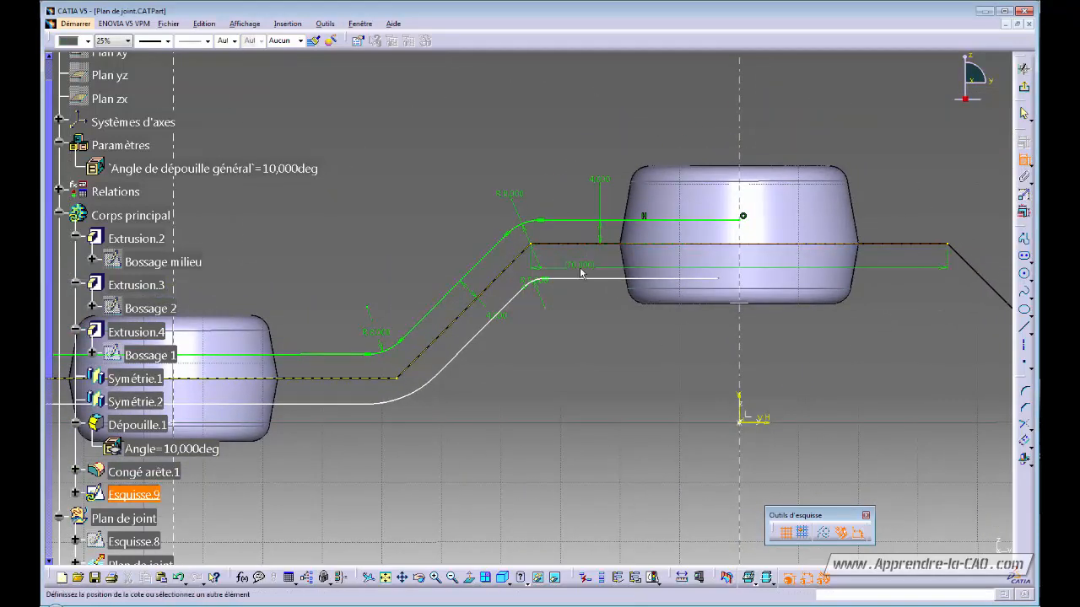
pyautogui.click(587, 280)
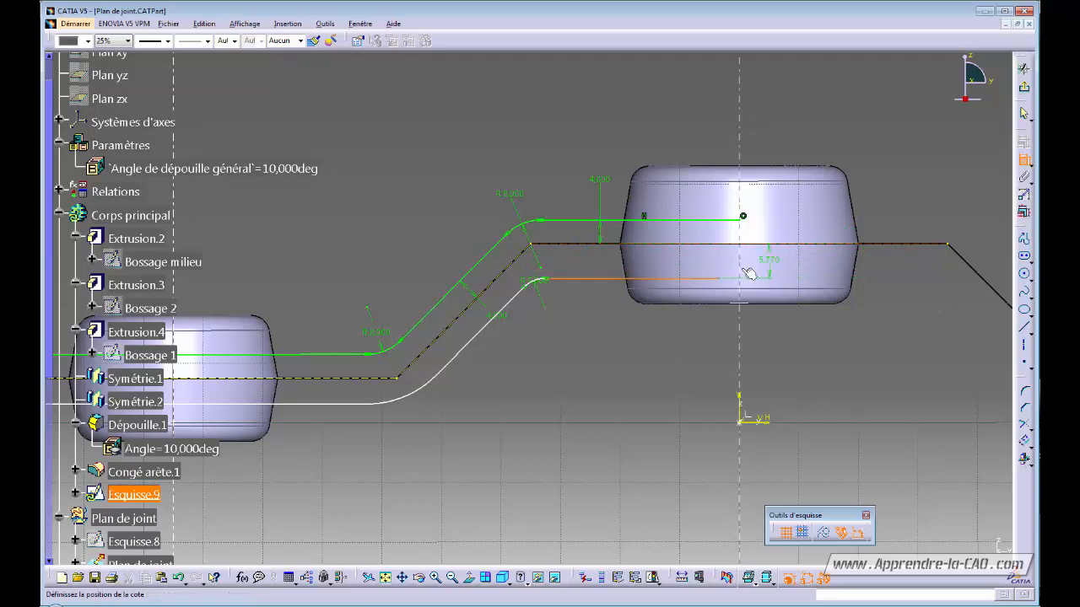
pyautogui.click(587, 271)
pyautogui.doubleClick(586, 270)
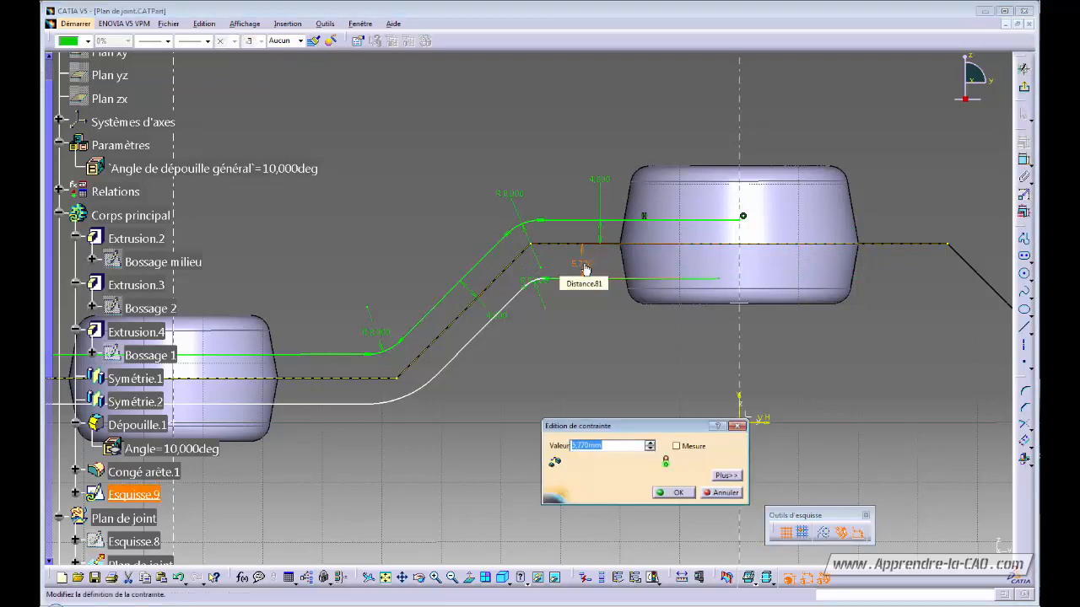
pyautogui.write('4')
pyautogui.press('Return')
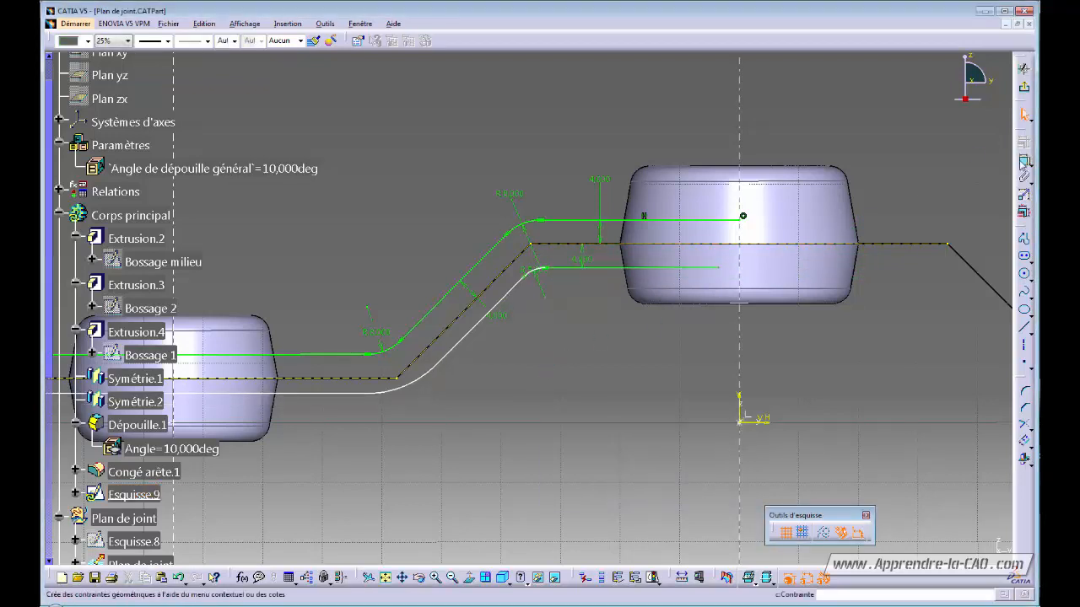
pyautogui.click(463, 285)
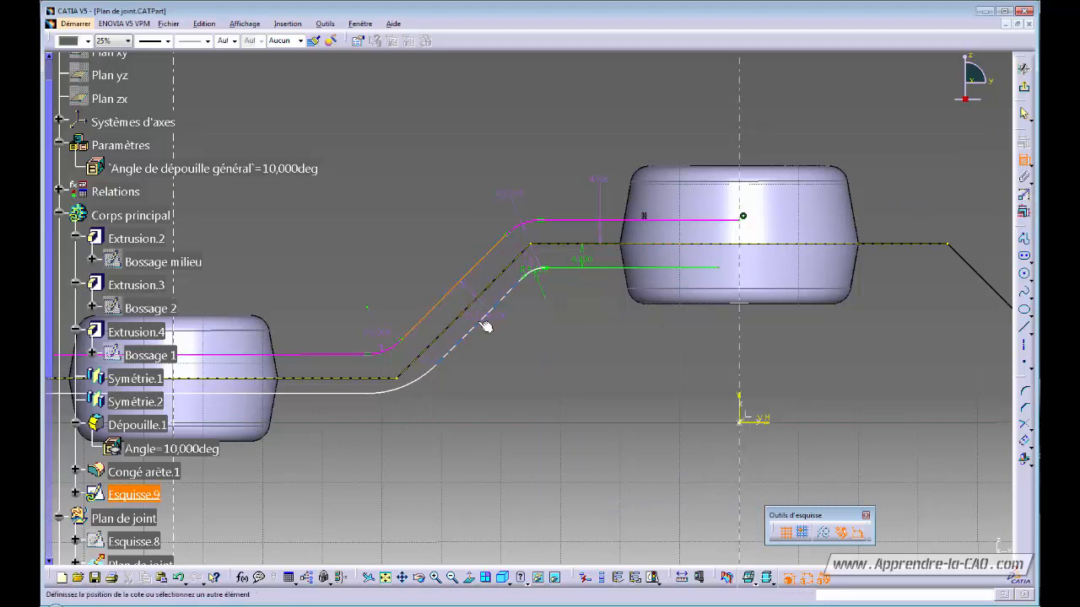
pyautogui.click(486, 327)
pyautogui.click(494, 342)
pyautogui.doubleClick(498, 334)
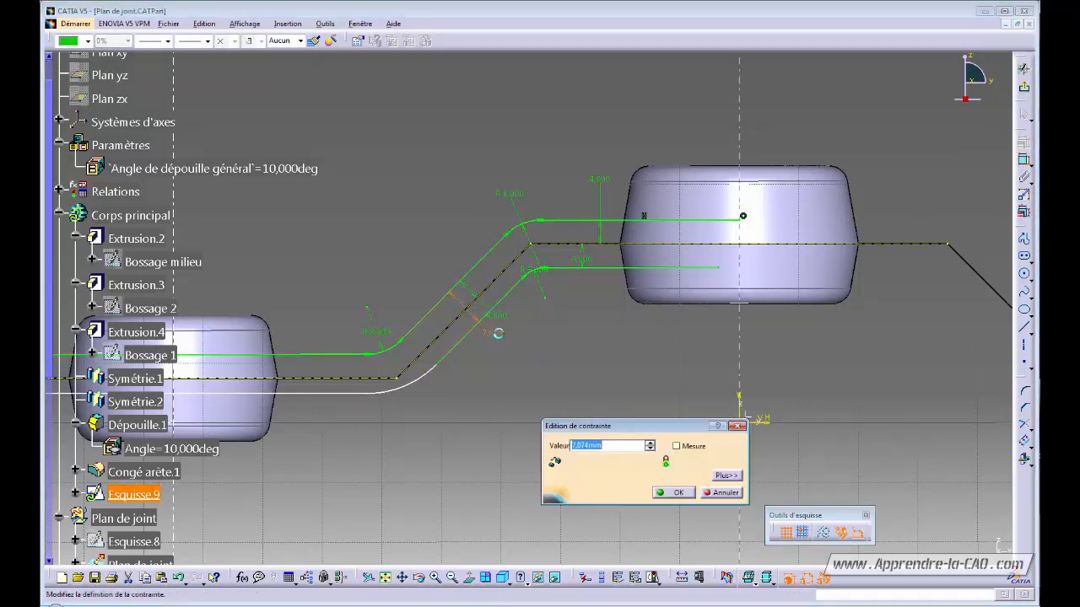
pyautogui.press('Return')
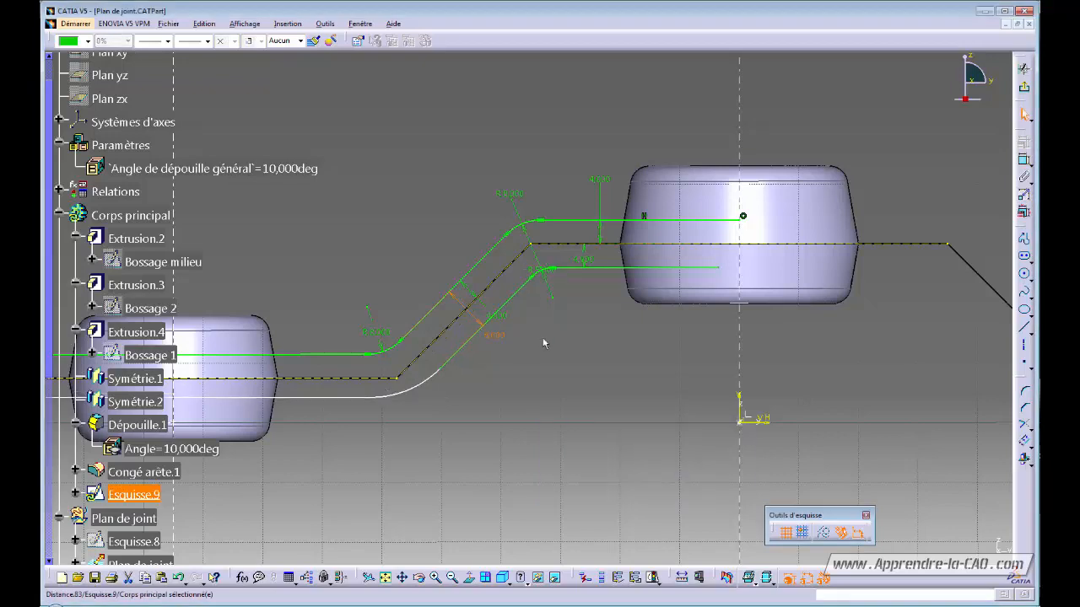
# - Constrain the upper green and lower white lines on the left 8 mm apart
pyautogui.moveTo(495, 389)
pyautogui.mouseDown(button='middle')
pyautogui.moveTo(653, 346)
pyautogui.moveTo(564, 372)
pyautogui.moveTo(667, 368)
pyautogui.moveTo(643, 374)
pyautogui.mouseUp(button='middle')
pyautogui.click(581, 305)
pyautogui.keyDown('ctrl'); pyautogui.click(578, 333); pyautogui.keyUp('ctrl')
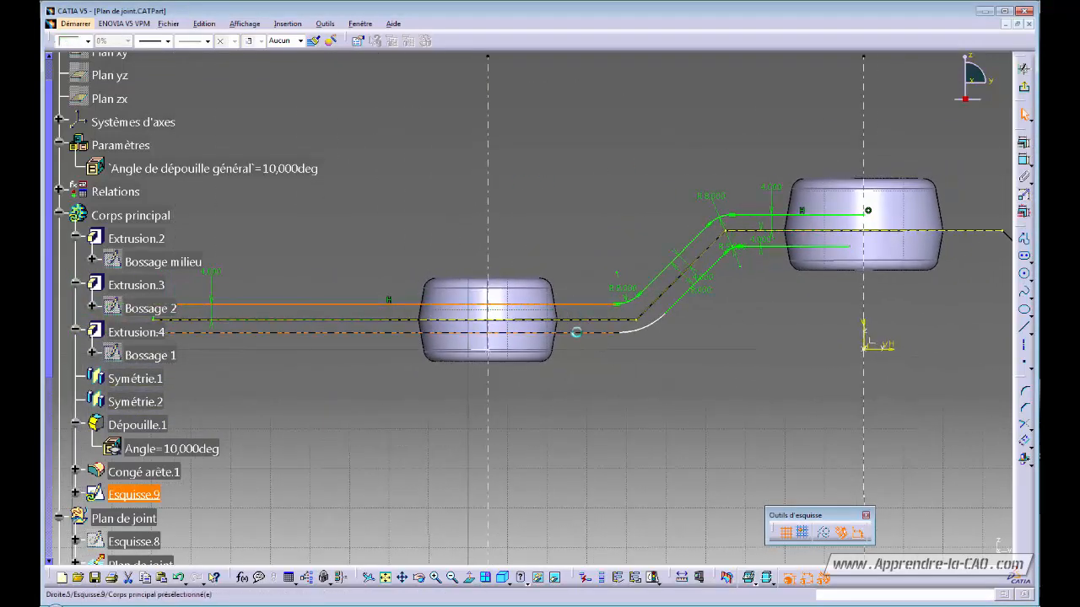
pyautogui.click(1024, 145)
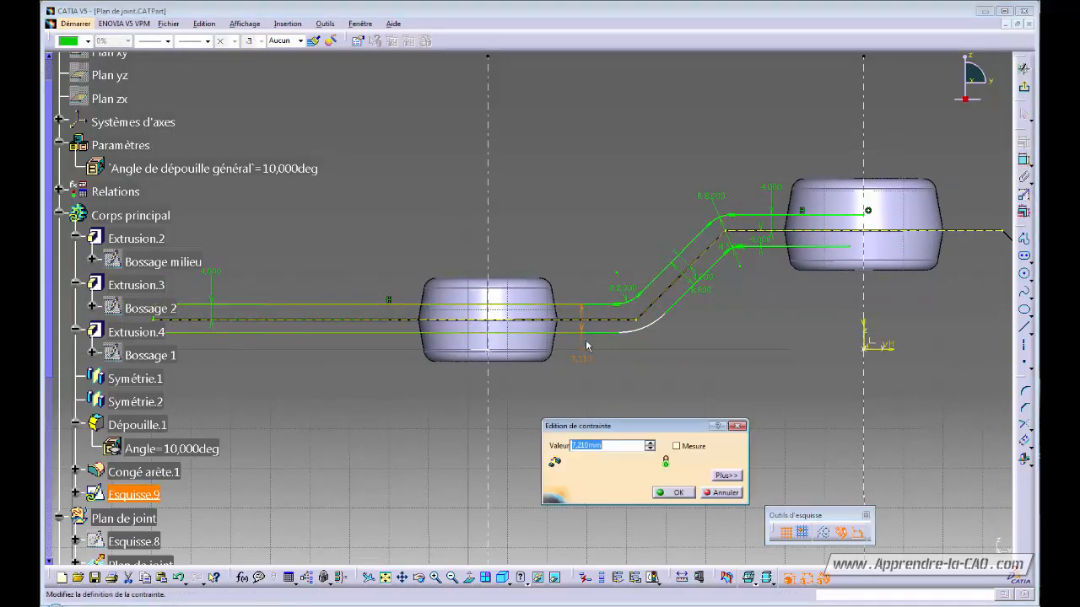
pyautogui.write('8')
pyautogui.press('Return')
pyautogui.moveTo(631, 343)
pyautogui.keyDown('ctrl'); pyautogui.mouseDown(button='middle')
pyautogui.moveTo(660, 370)
pyautogui.moveTo(632, 383)
pyautogui.moveTo(761, 325)
pyautogui.mouseUp(button='middle'); pyautogui.keyUp('ctrl')
# - Keep the lower bend radius at 16.326 and make both adjoining lines tangent to the arc
pyautogui.click(761, 325)
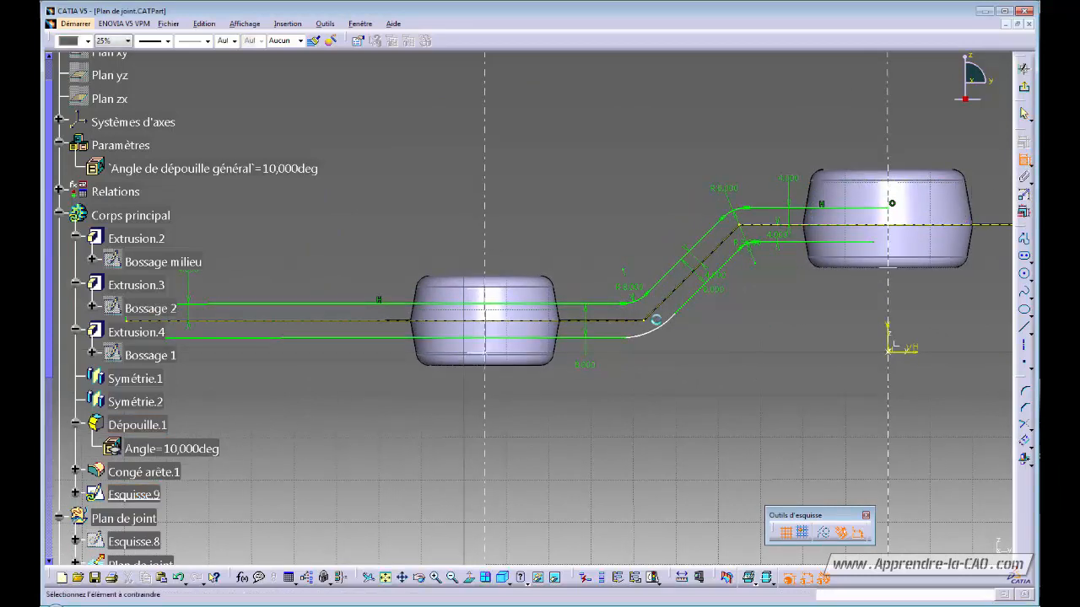
pyautogui.click(676, 347)
pyautogui.doubleClick(676, 348)
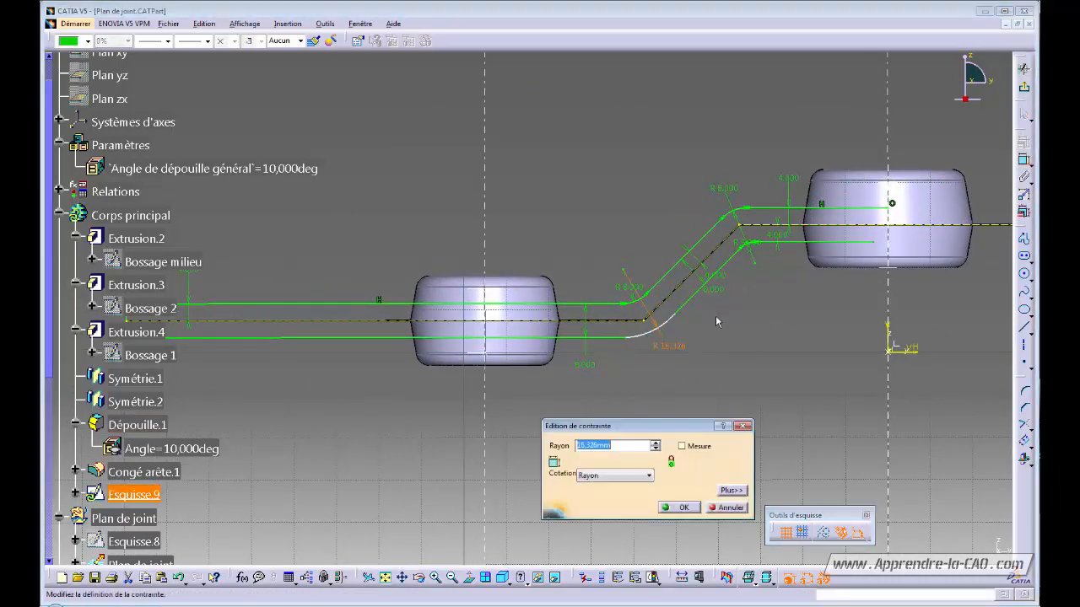
pyautogui.press('Return')
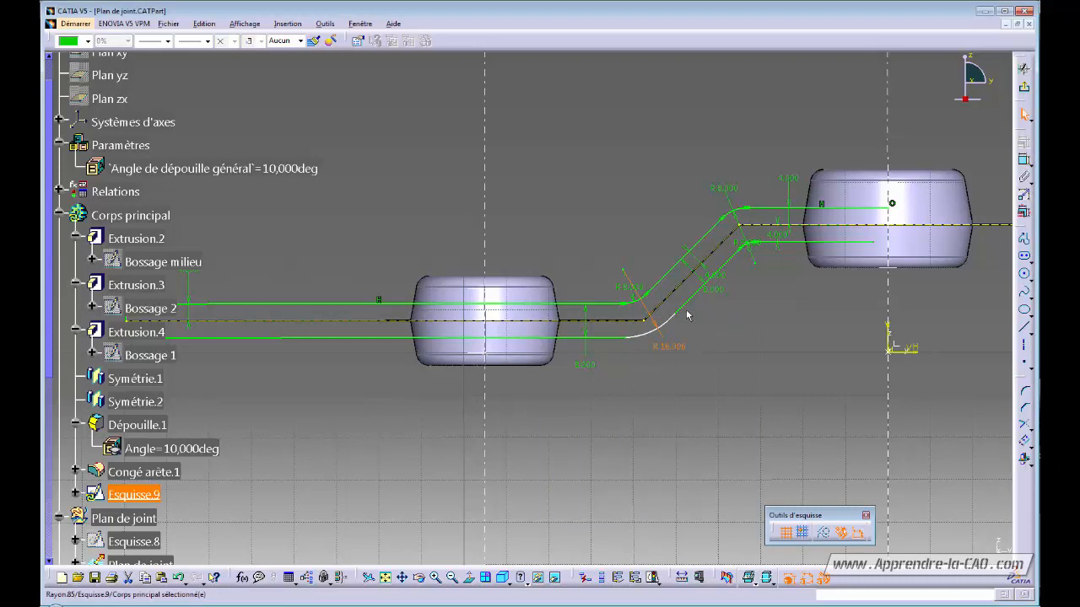
pyautogui.click(612, 338)
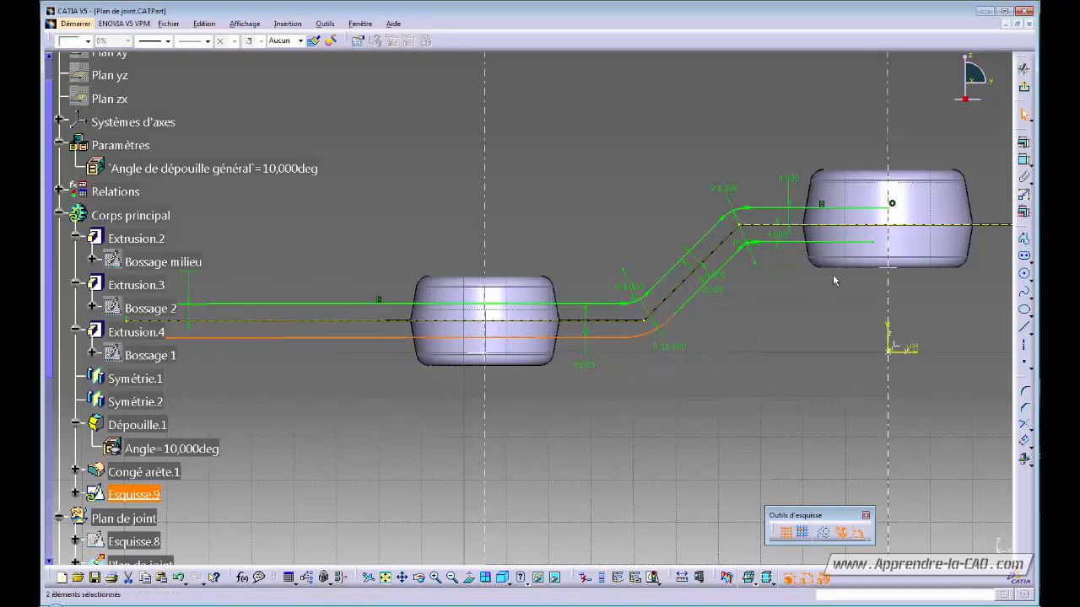
pyautogui.click(1023, 145)
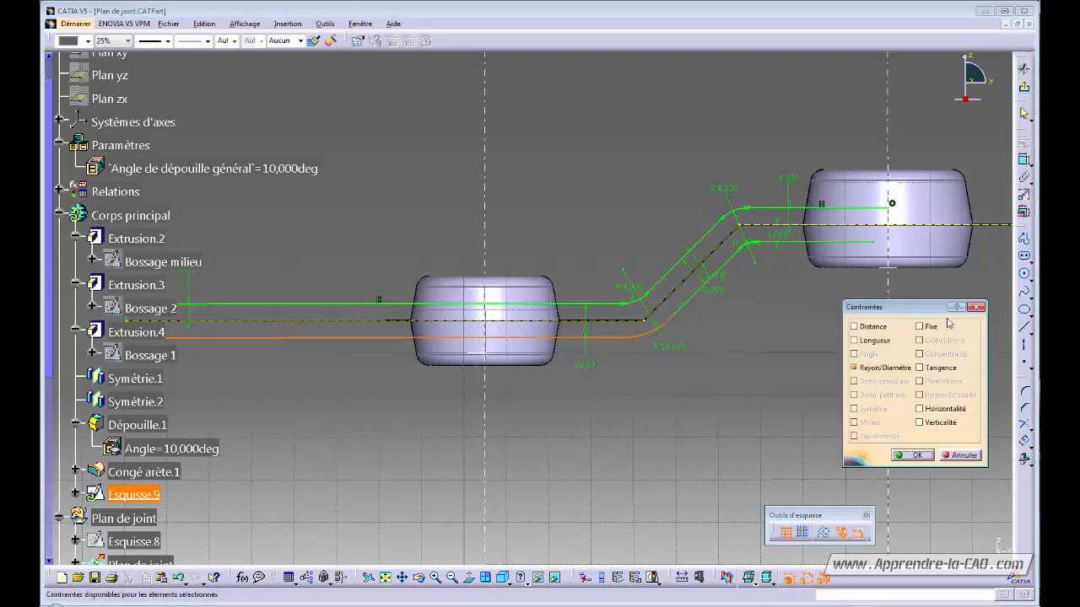
pyautogui.click(913, 455)
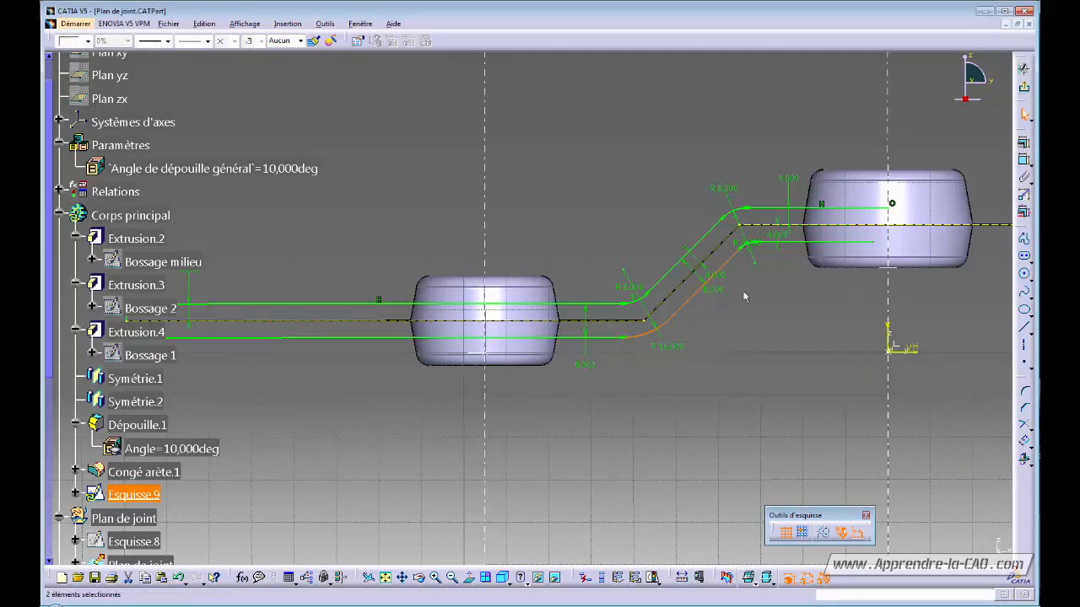
pyautogui.click(1023, 144)
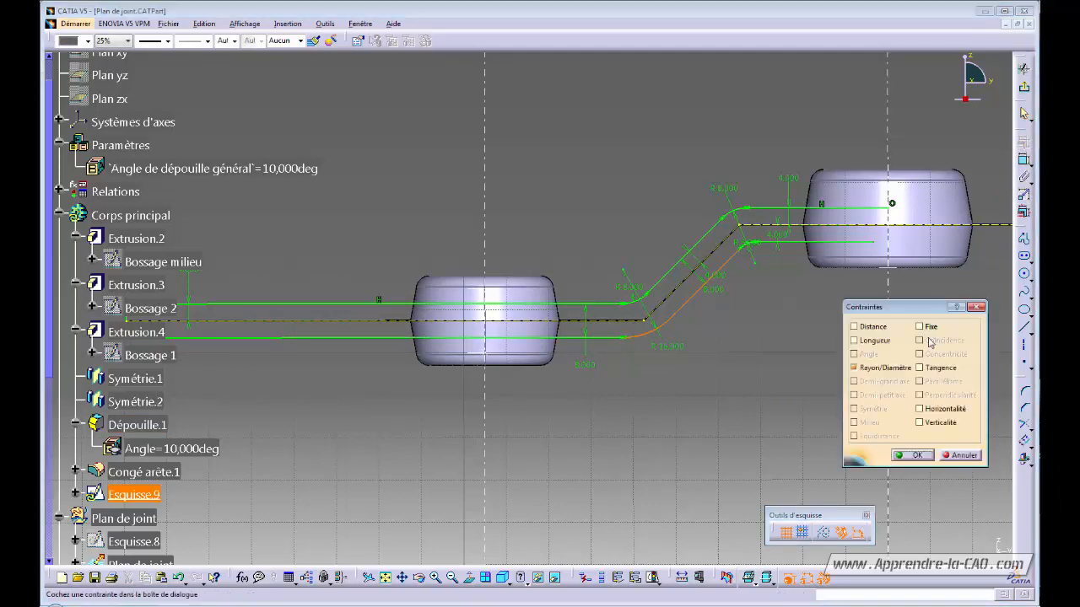
pyautogui.click(919, 455)
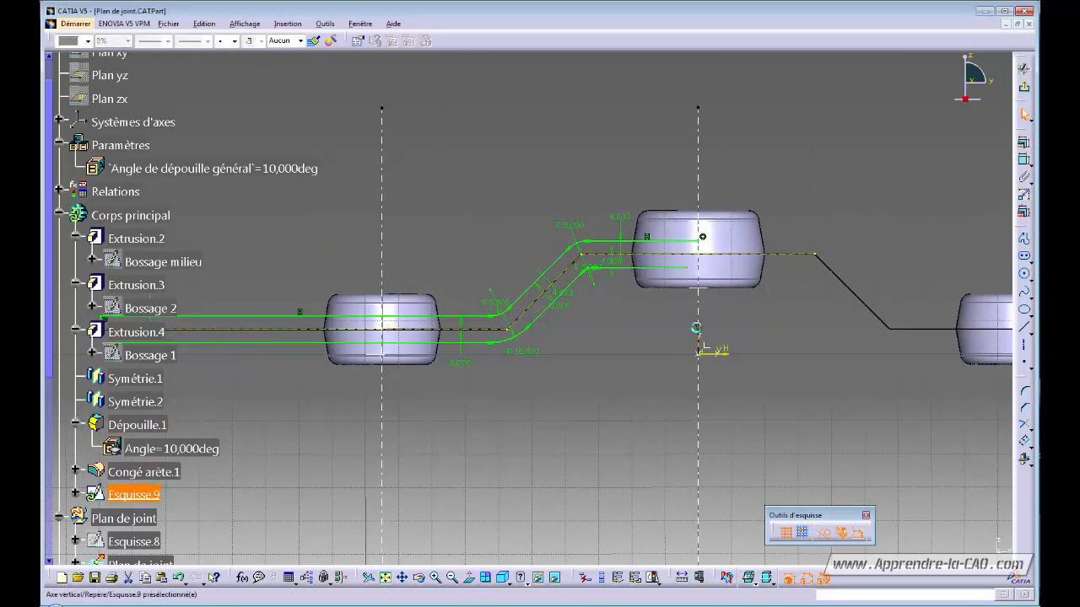
# - Make the profile end coincident with the vertical axis and trim the left corner lines
pyautogui.click(1023, 146)
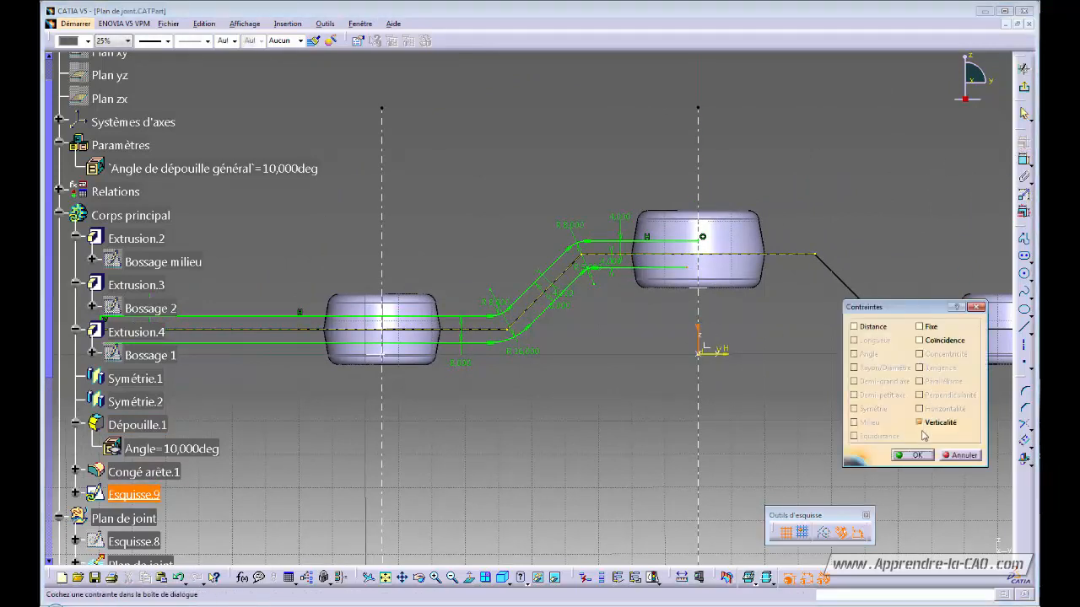
pyautogui.click(924, 342)
pyautogui.click(914, 459)
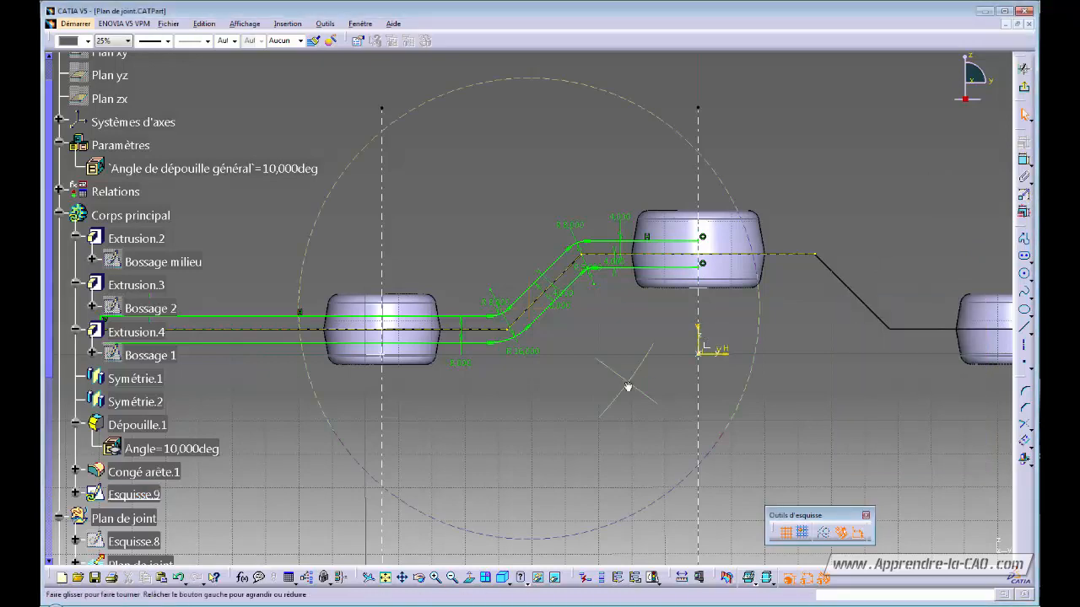
pyautogui.moveTo(626, 387)
pyautogui.mouseDown(button='middle')
pyautogui.moveTo(740, 397)
pyautogui.moveTo(636, 366)
pyautogui.moveTo(661, 297)
pyautogui.mouseUp(button='middle')
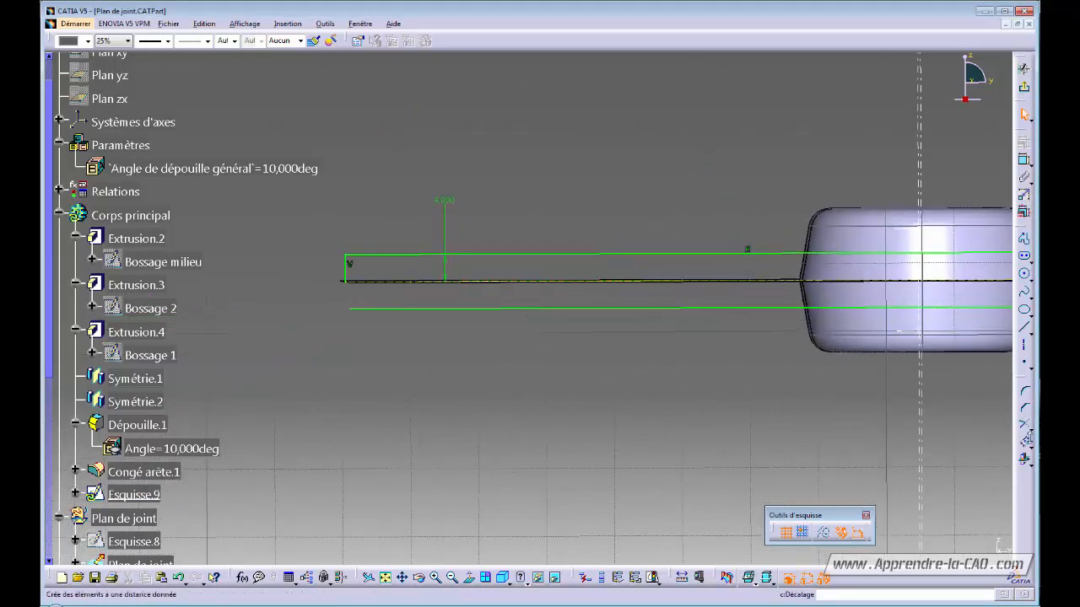
pyautogui.click(349, 268)
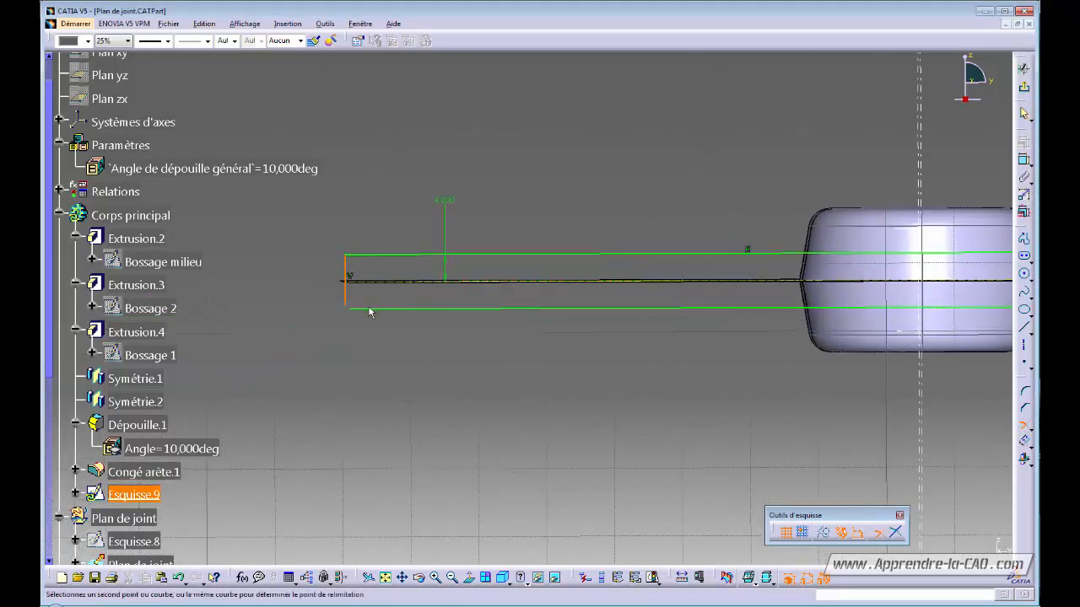
pyautogui.click(372, 308)
pyautogui.moveTo(384, 327)
pyautogui.mouseDown(button='middle')
pyautogui.moveTo(434, 379)
pyautogui.moveTo(585, 281)
pyautogui.mouseUp(button='middle')
# - Select the whole connected profile and mirror it to the right about the vertical axis
pyautogui.rightClick(585, 281)
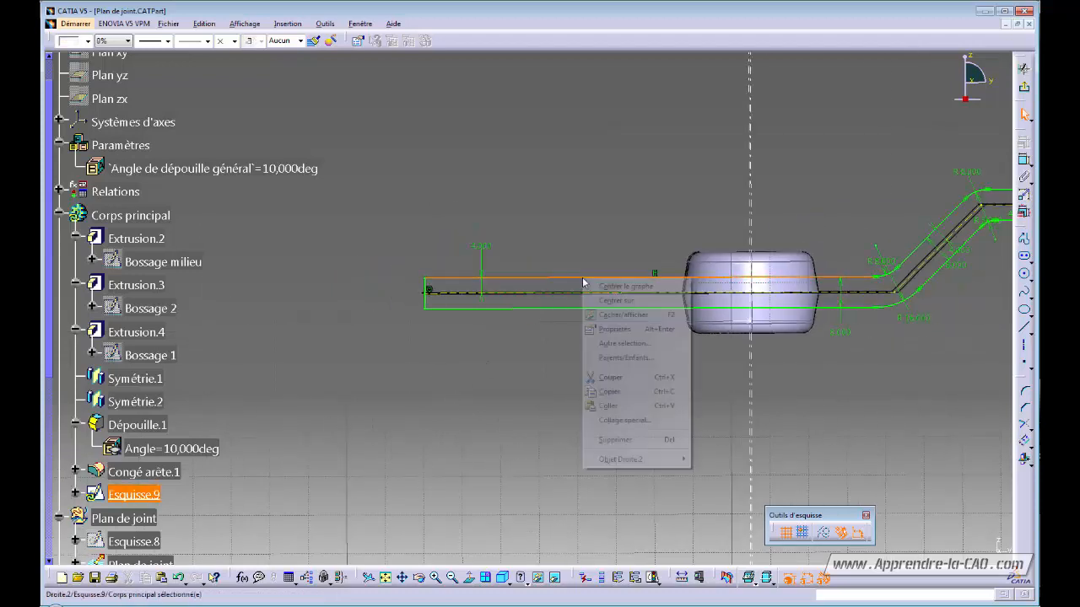
pyautogui.moveTo(618, 463)
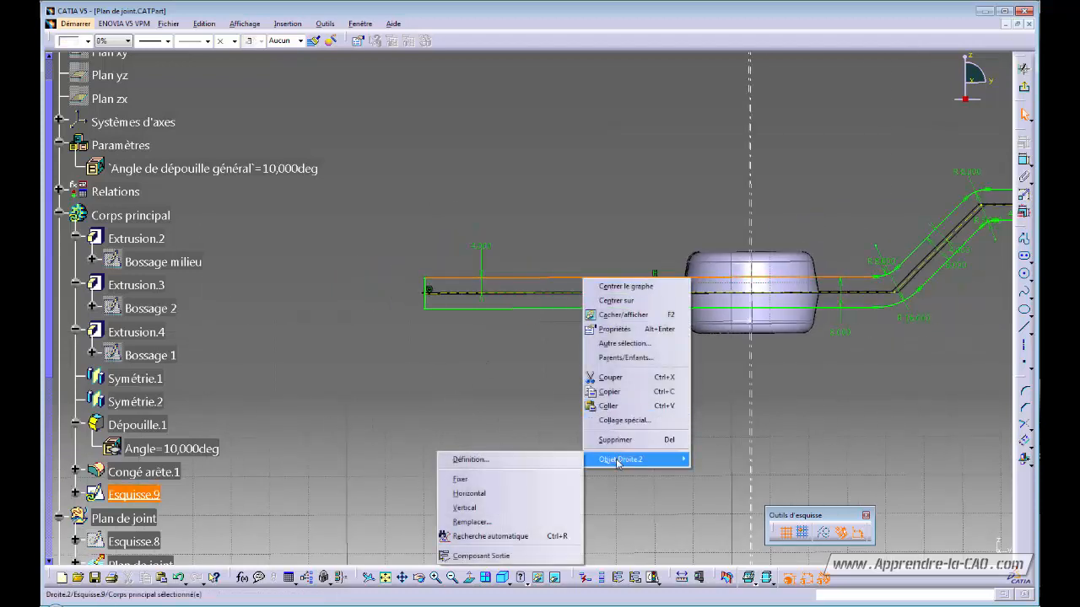
pyautogui.click(539, 532)
pyautogui.moveTo(588, 469)
pyautogui.mouseDown(button='middle')
pyautogui.moveTo(591, 489)
pyautogui.moveTo(667, 398)
pyautogui.moveTo(684, 349)
pyautogui.mouseUp(button='middle')
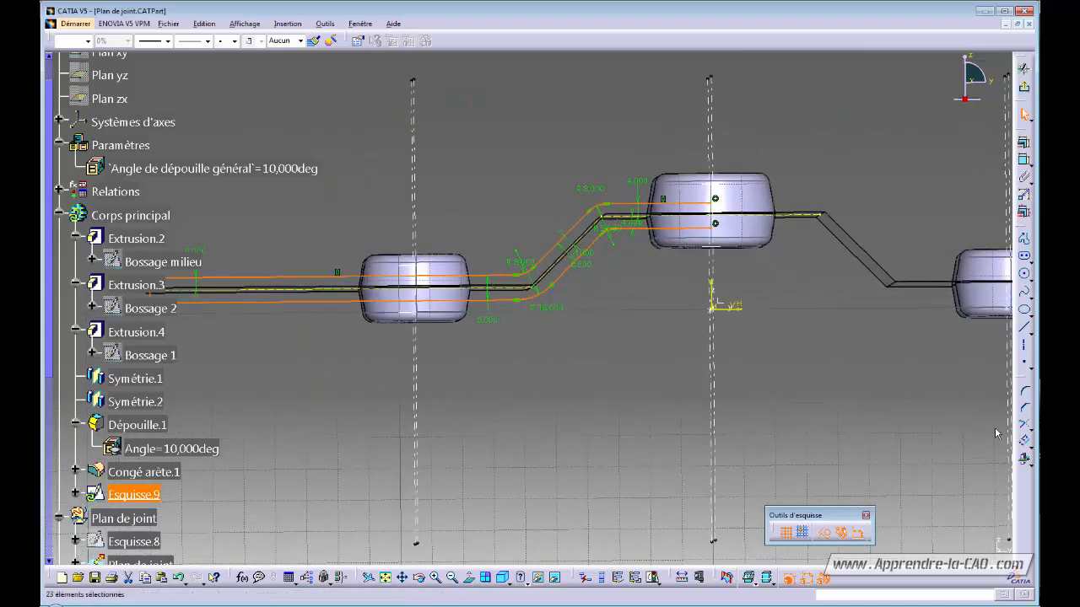
pyautogui.click(1031, 441)
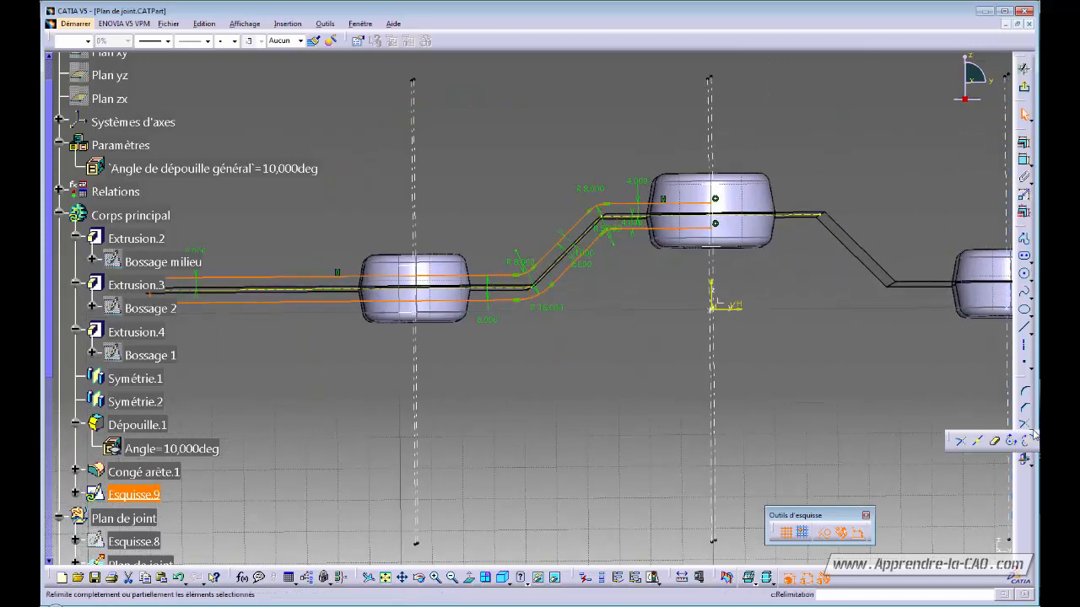
pyautogui.click(1024, 457)
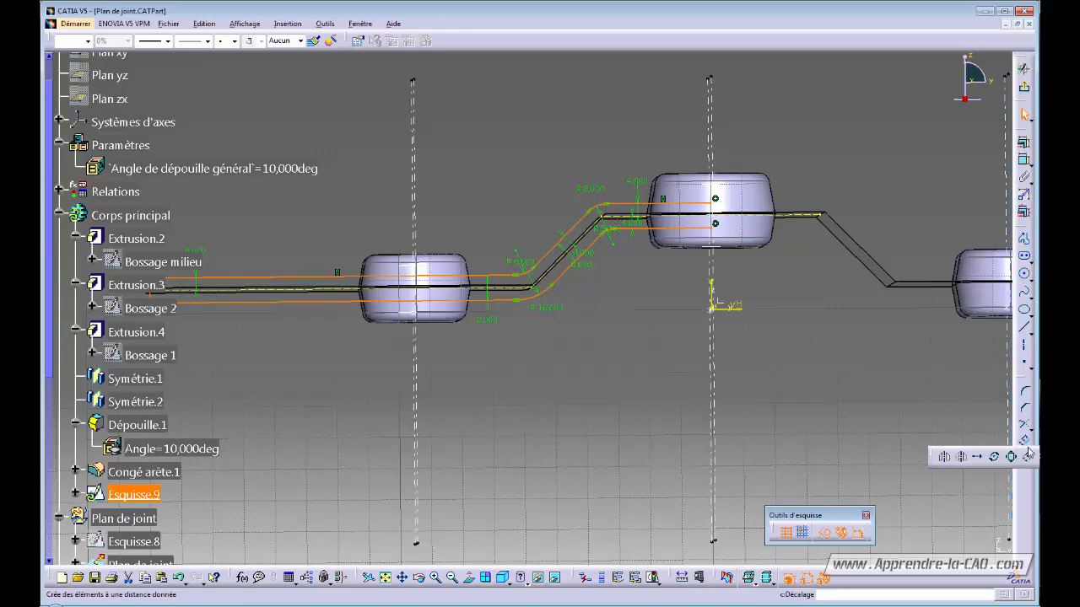
pyautogui.click(711, 286)
pyautogui.moveTo(776, 265)
pyautogui.keyDown('ctrl'); pyautogui.mouseDown(button='middle')
pyautogui.moveTo(755, 356)
pyautogui.moveTo(781, 323)
pyautogui.mouseUp(button='middle'); pyautogui.keyUp('ctrl')
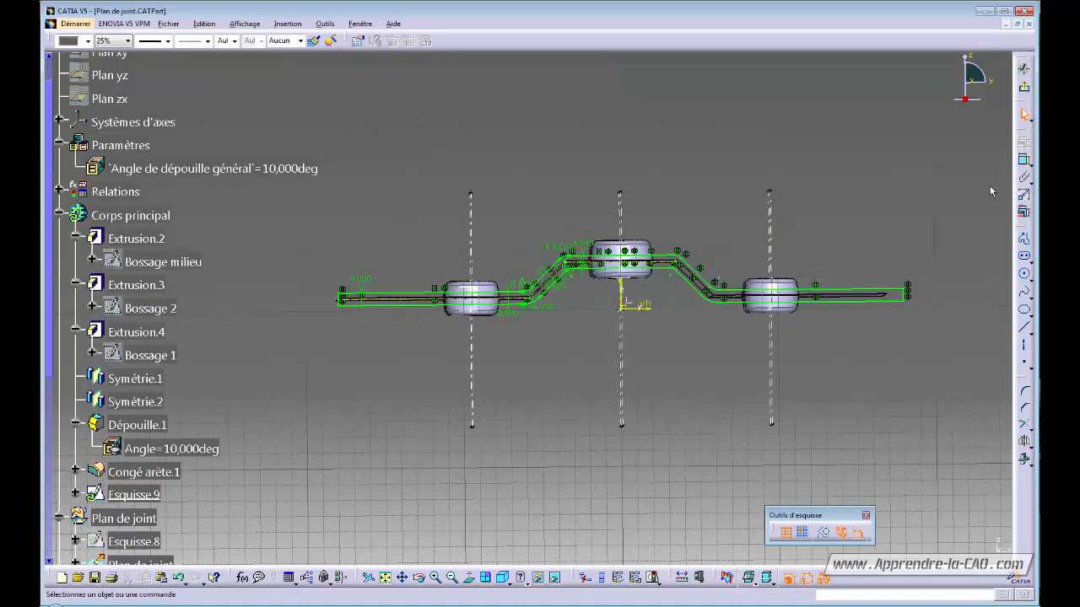
# - Turn the part to an upright top view and select the Plan de joint plane
pyautogui.moveTo(555, 358); pyautogui.dragTo(683, 369, button='middle')
pyautogui.click(621, 362)
pyautogui.moveTo(619, 362); pyautogui.dragTo(590, 502, button='middle')
pyautogui.moveTo(540, 232); pyautogui.dragTo(544, 287, button='middle')
pyautogui.click(515, 212)
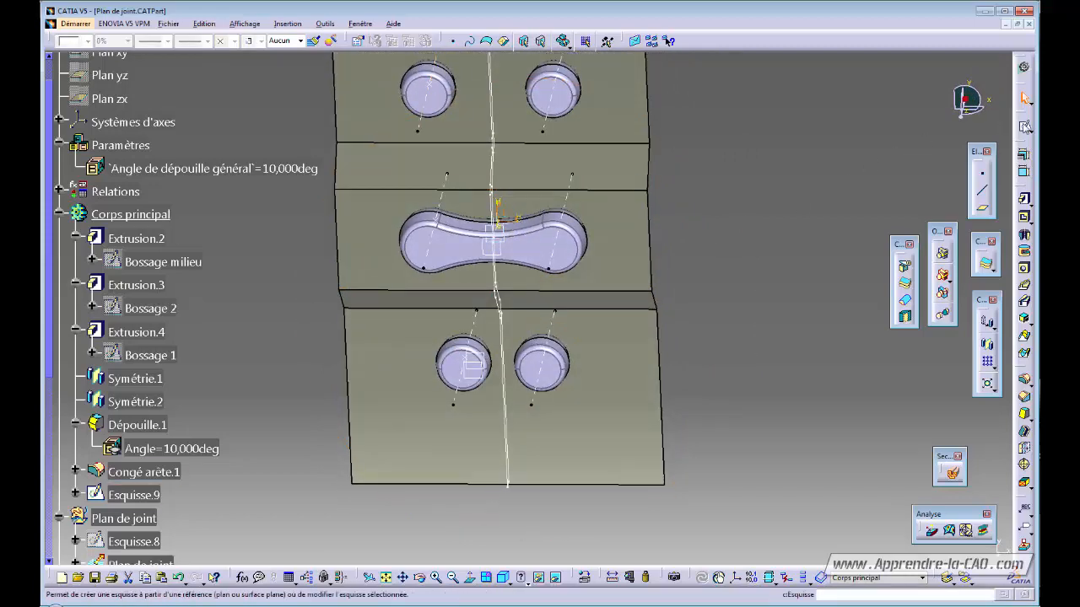
# - Start a sketch on Plan de joint and project the Bossage milieu left arc into it
pyautogui.click(1024, 99)
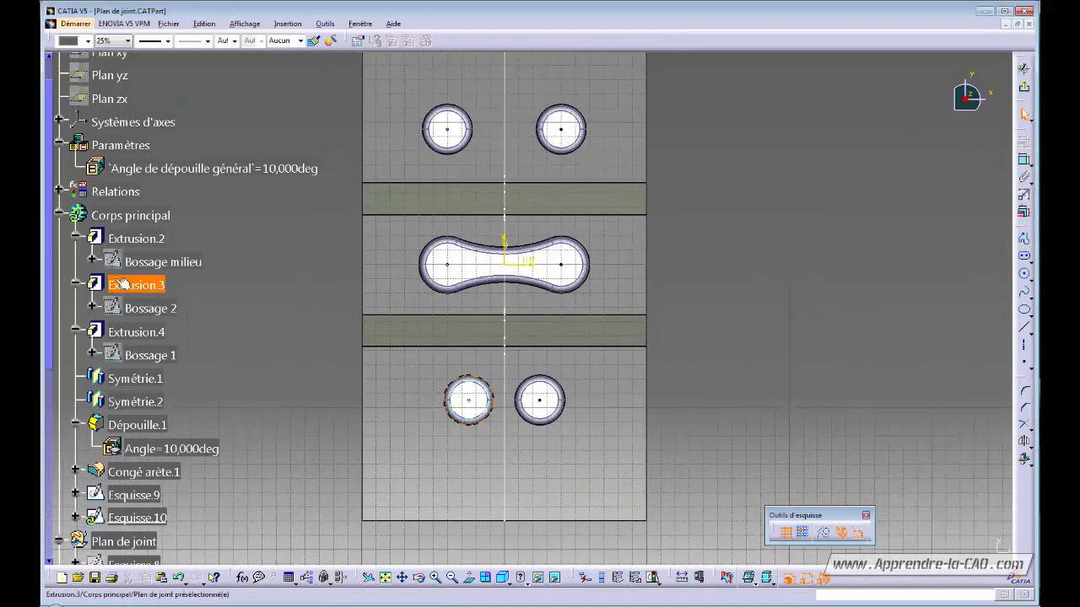
pyautogui.doubleClick(163, 265)
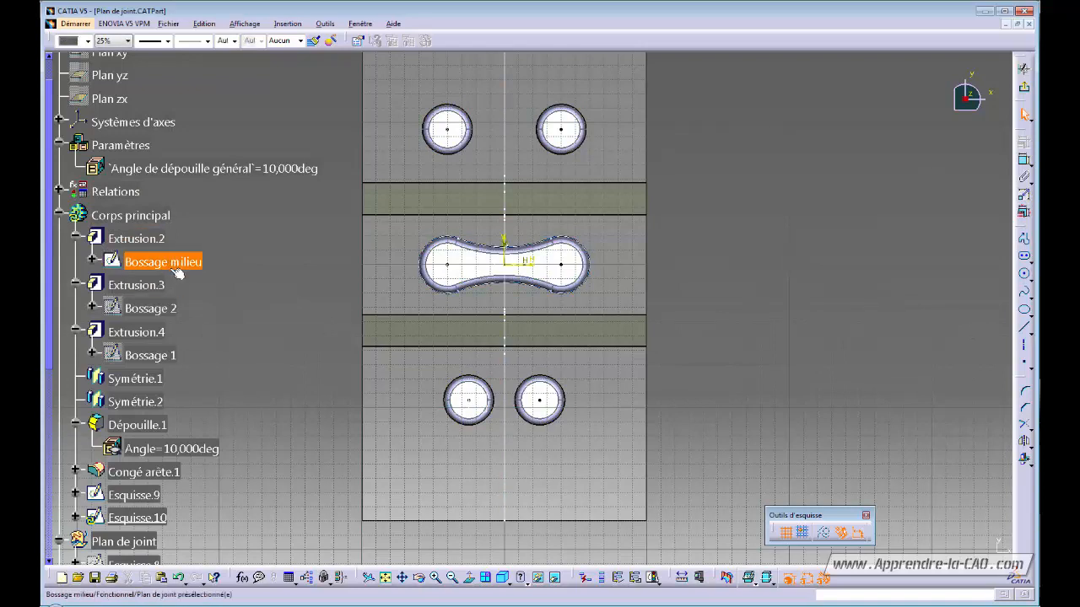
pyautogui.click(424, 244)
pyautogui.moveTo(641, 348)
pyautogui.keyDown('ctrl'); pyautogui.mouseDown(button='middle')
pyautogui.moveTo(642, 279)
pyautogui.moveTo(772, 374)
pyautogui.moveTo(774, 398)
pyautogui.mouseUp(button='middle'); pyautogui.keyUp('ctrl')
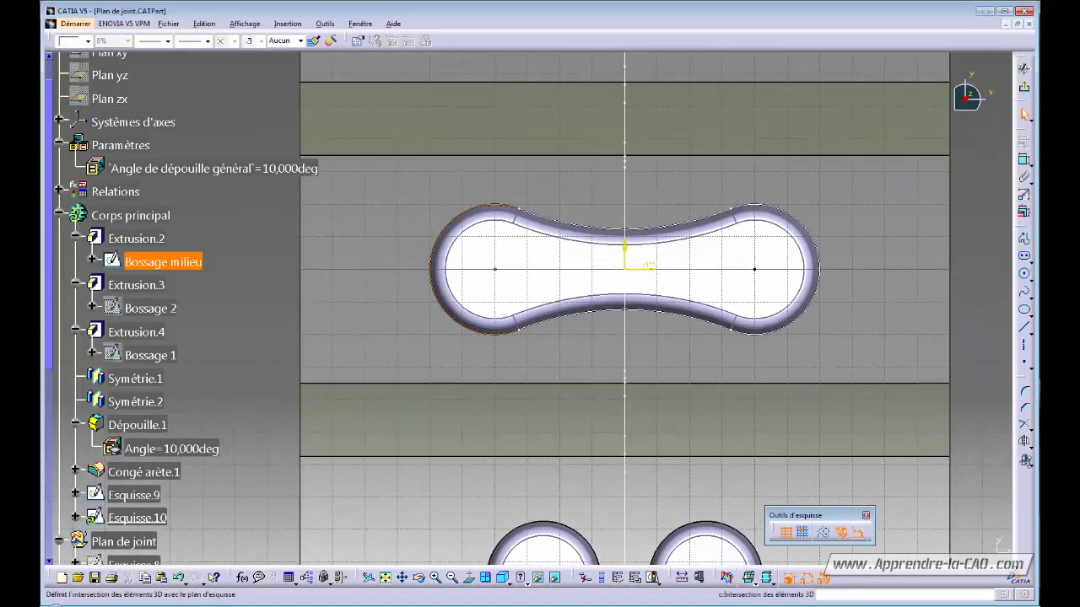
pyautogui.click(1031, 463)
pyautogui.click(998, 476)
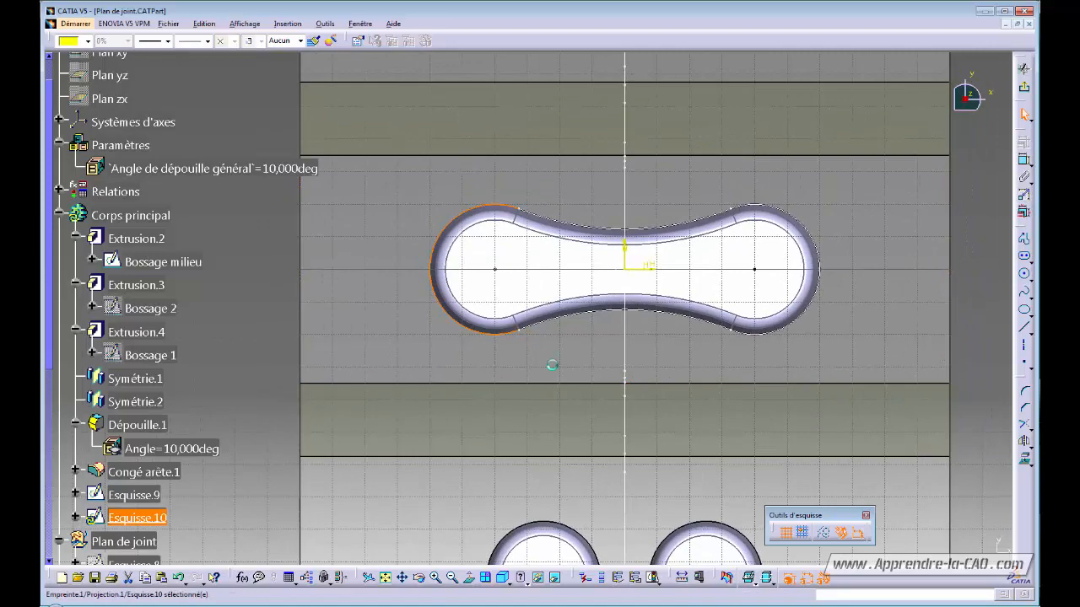
pyautogui.click(217, 303)
pyautogui.moveTo(383, 321)
pyautogui.keyDown('ctrl'); pyautogui.mouseDown(button='middle')
pyautogui.moveTo(378, 364)
pyautogui.moveTo(397, 331)
pyautogui.mouseUp(button='middle'); pyautogui.keyUp('ctrl')
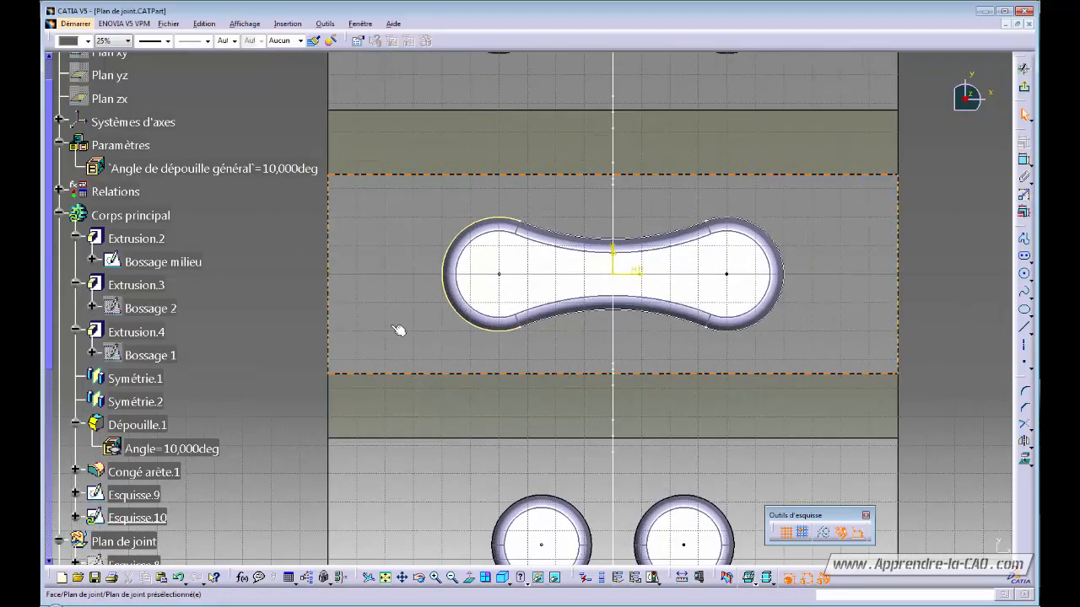
pyautogui.moveTo(425, 391); pyautogui.dragTo(415, 345, button='middle')
pyautogui.moveTo(426, 407); pyautogui.dragTo(413, 364, button='middle')
pyautogui.keyDown('ctrl'); pyautogui.moveTo(414, 364); pyautogui.dragTo(413, 387, button='middle'); pyautogui.keyUp('ctrl')
# - Project the lower-left Bossage 2 circle and the upper-left Bossage 1 circle into the sketch
pyautogui.click(157, 311)
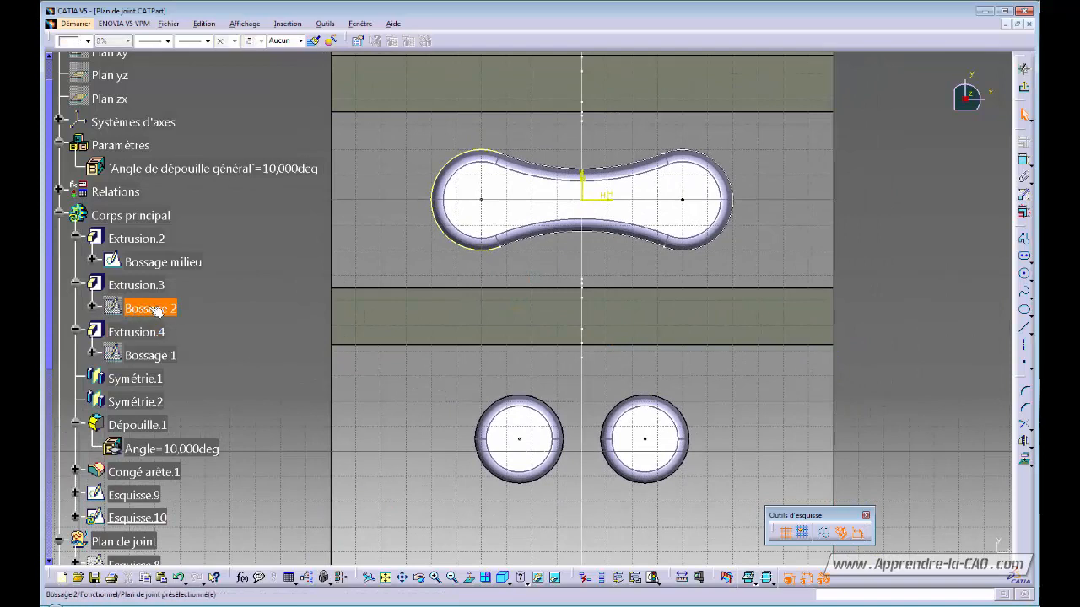
pyautogui.click(487, 419)
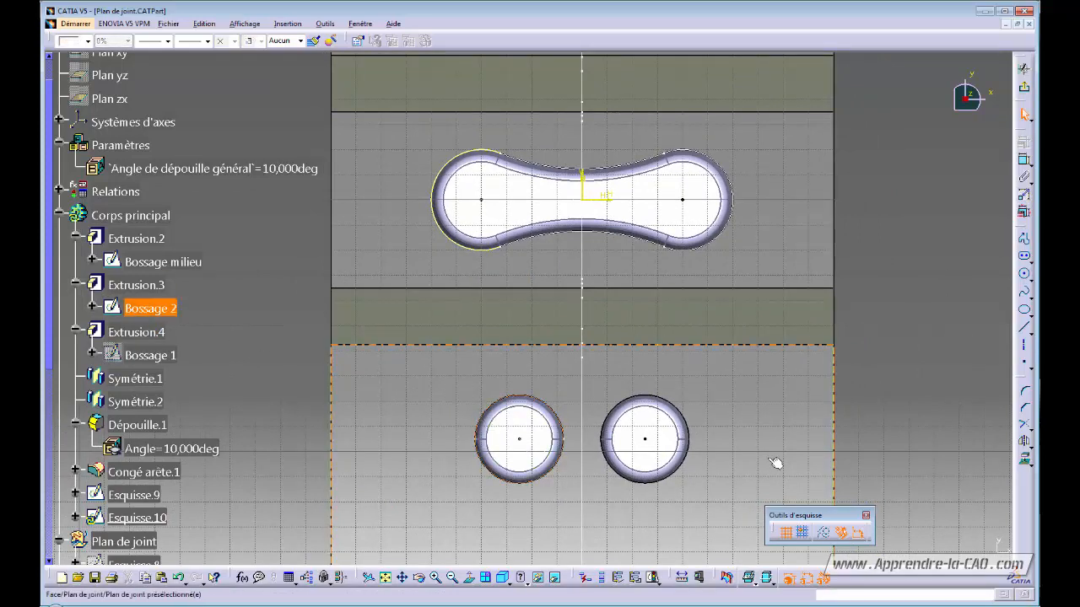
pyautogui.click(1026, 462)
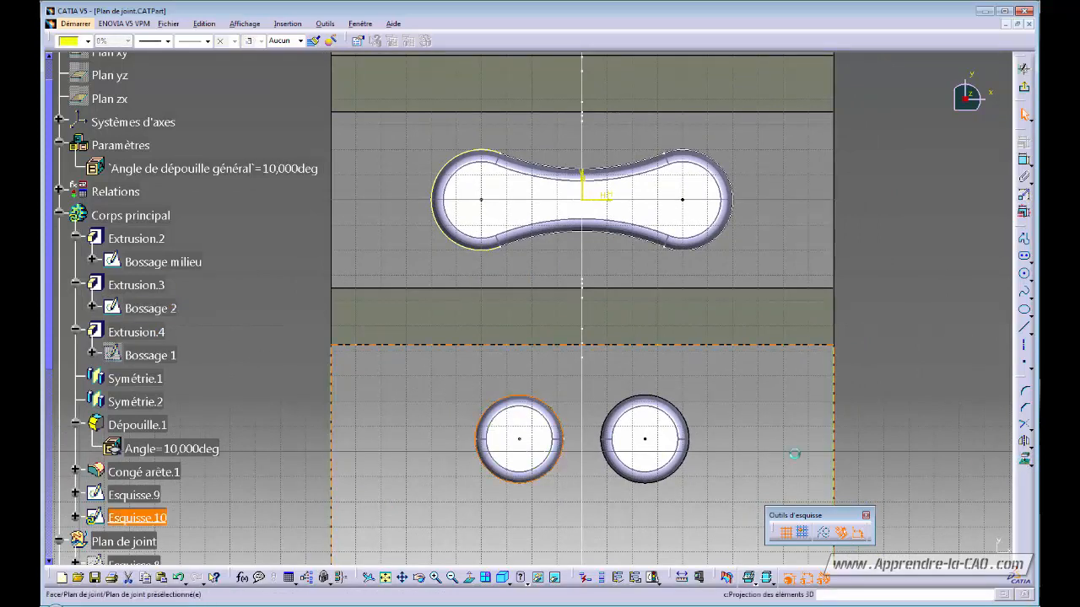
pyautogui.click(211, 339)
pyautogui.click(174, 357)
pyautogui.hotkey('ctrl', 'h')
pyautogui.moveTo(440, 351); pyautogui.dragTo(441, 468, button='middle')
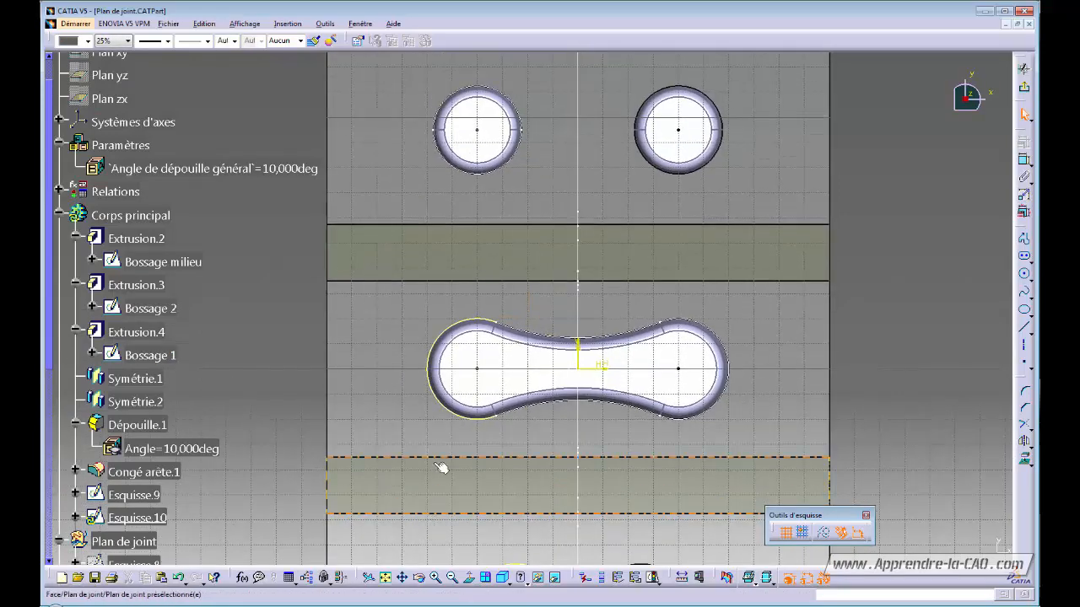
pyautogui.click(450, 164)
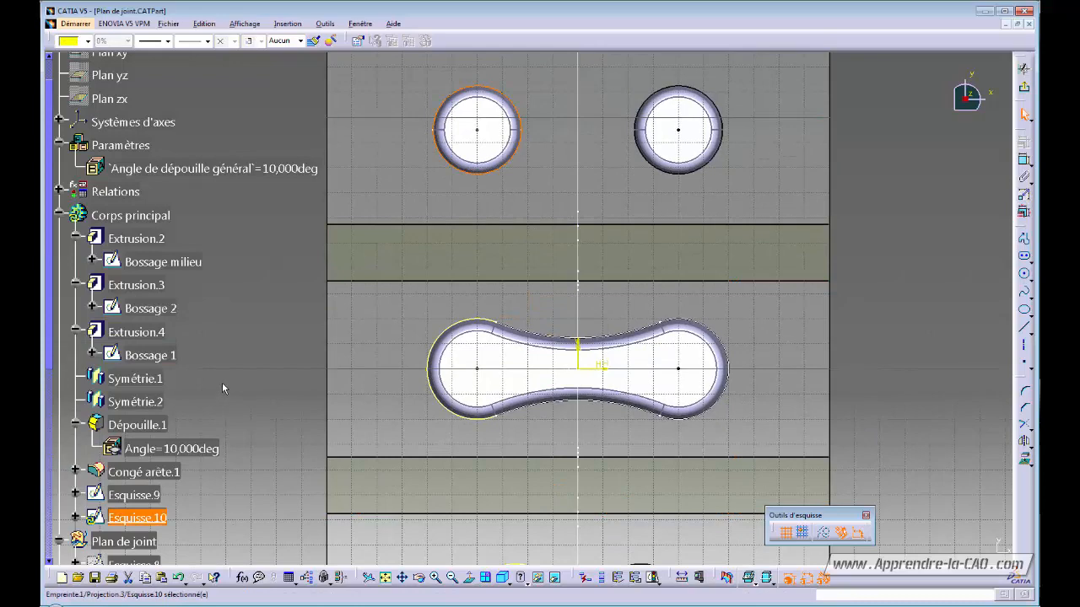
# - Hide the Bossage 1, Bossage 2 and Bossage milieu sketches
pyautogui.click(142, 354)
pyautogui.press('space')
pyautogui.click(137, 309)
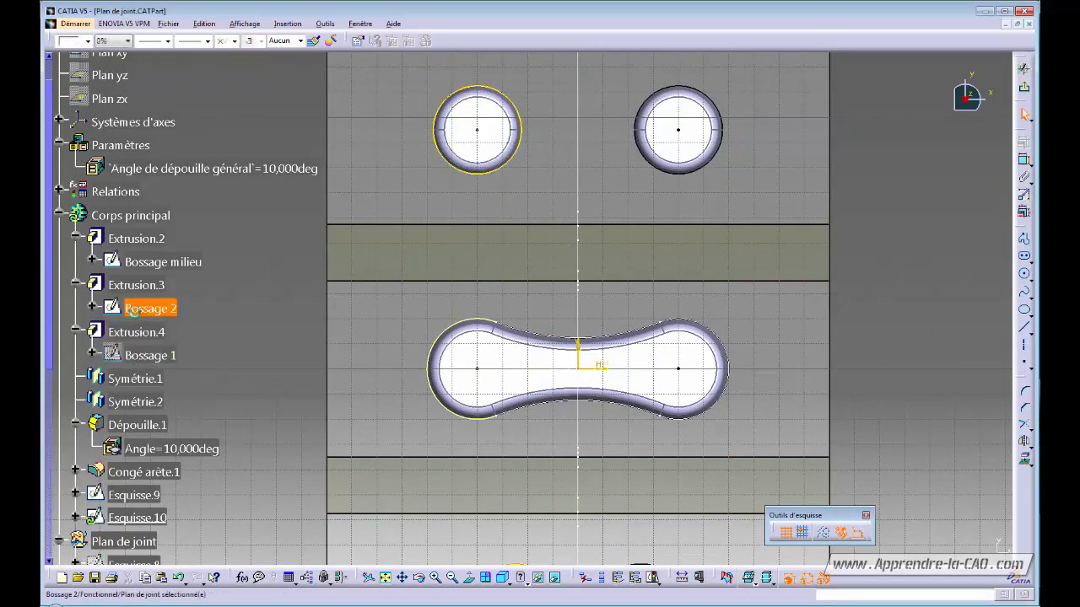
pyautogui.press('space')
pyautogui.click(144, 263)
pyautogui.press('space')
pyautogui.keyDown('ctrl'); pyautogui.moveTo(279, 267); pyautogui.dragTo(567, 328, button='middle'); pyautogui.keyUp('ctrl')
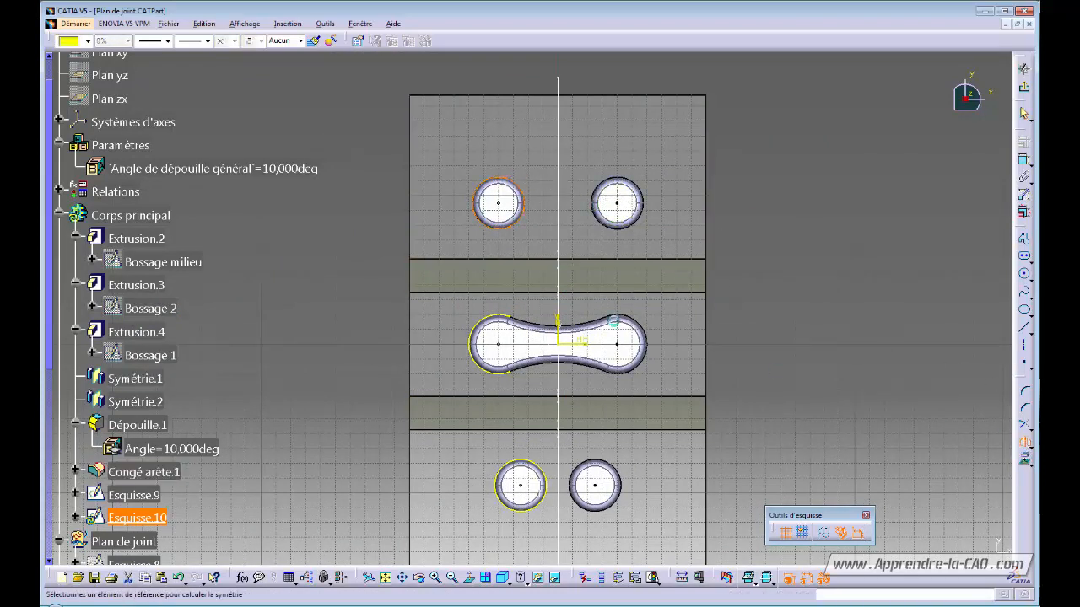
# - Mirror the upper-left and lower-left projected circles across the vertical axis, dimming 3D geometry display
pyautogui.click(560, 321)
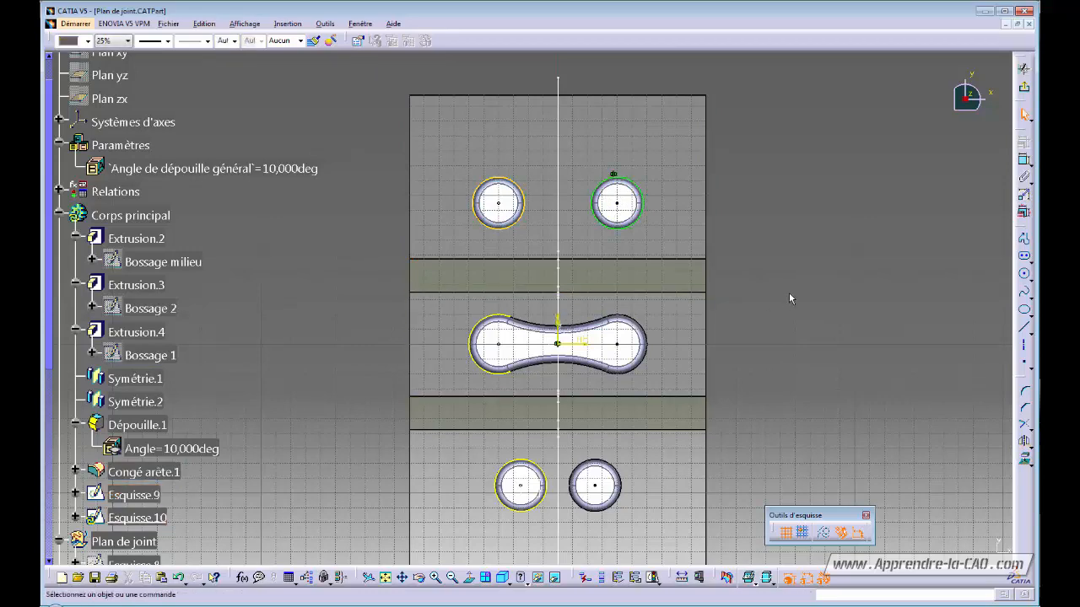
pyautogui.moveTo(787, 308); pyautogui.dragTo(766, 271, button='middle')
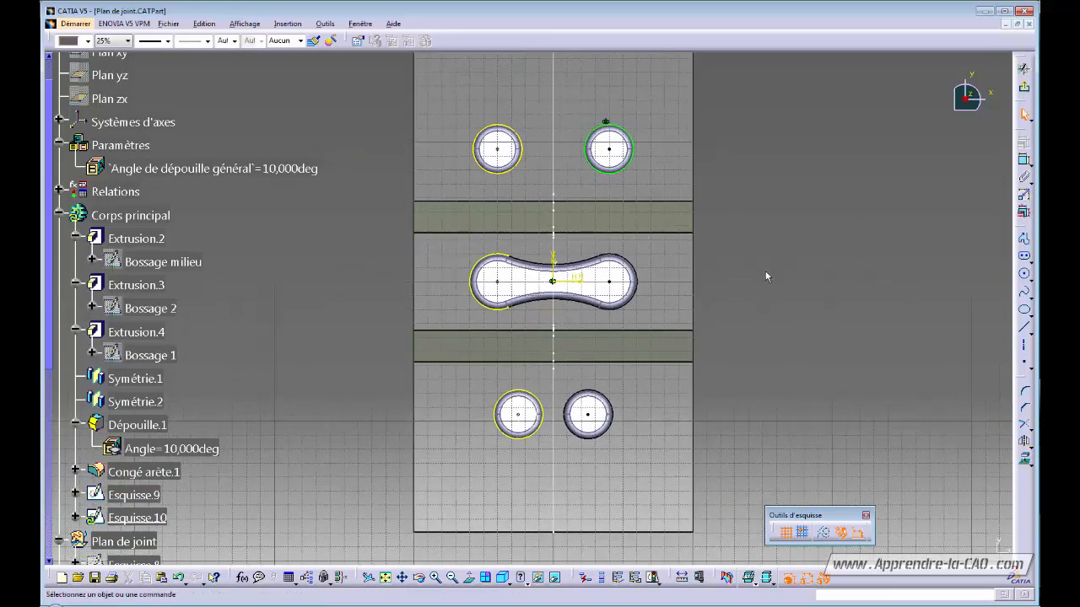
pyautogui.click(530, 393)
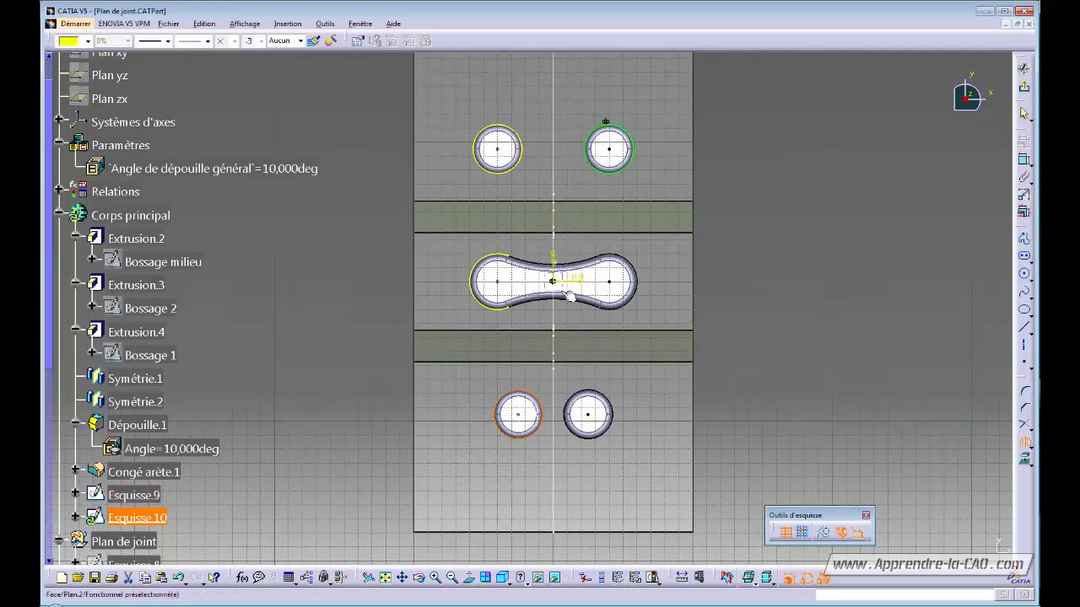
pyautogui.moveTo(566, 305)
pyautogui.keyDown('ctrl'); pyautogui.mouseDown(button='middle')
pyautogui.moveTo(577, 235)
pyautogui.moveTo(594, 221)
pyautogui.mouseUp(button='middle'); pyautogui.keyUp('ctrl')
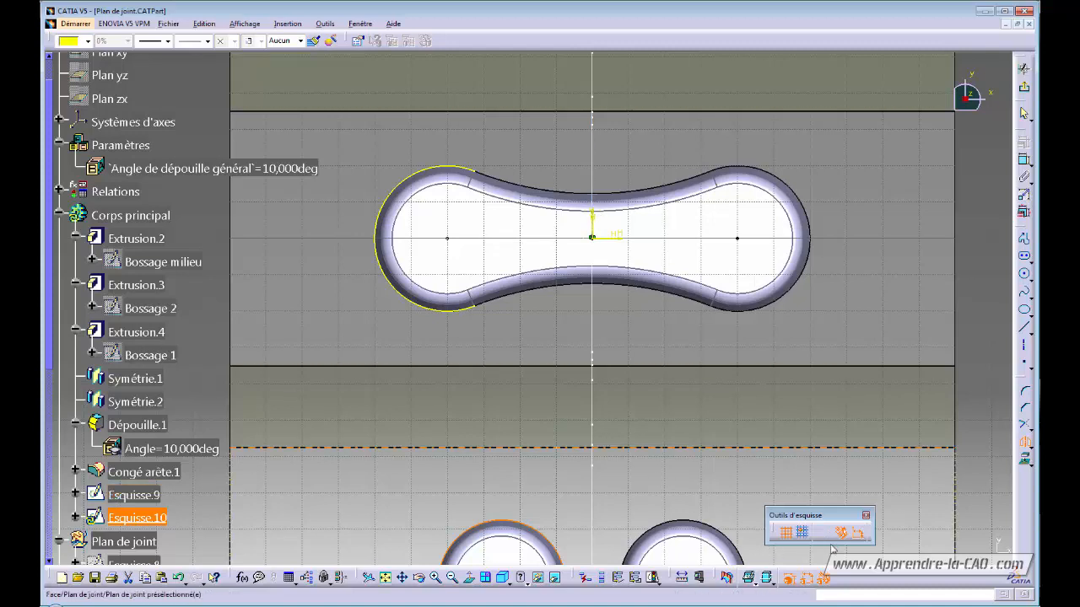
pyautogui.click(770, 584)
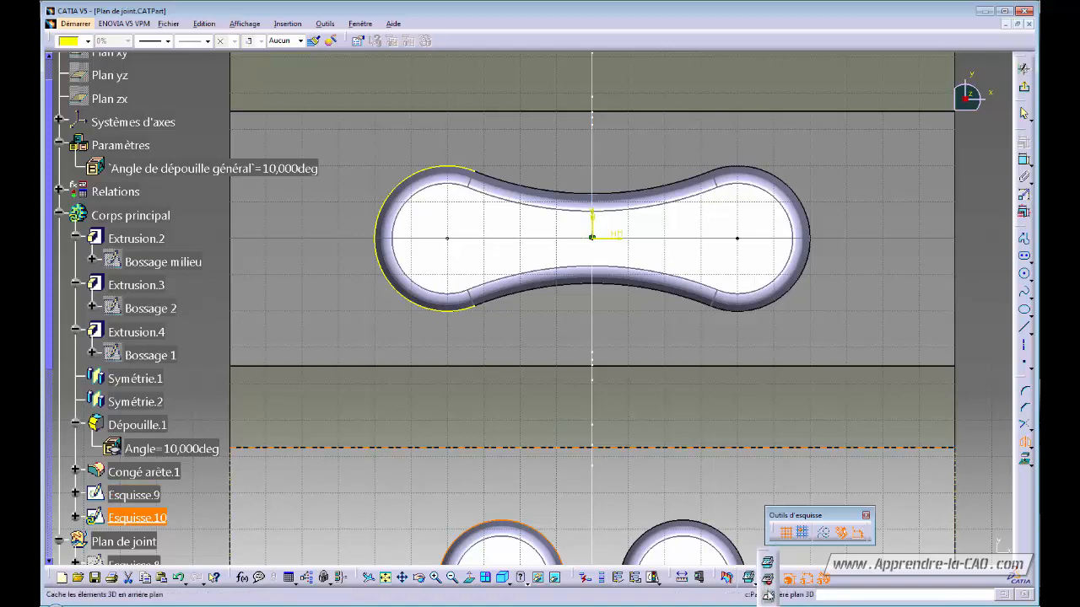
pyautogui.click(768, 582)
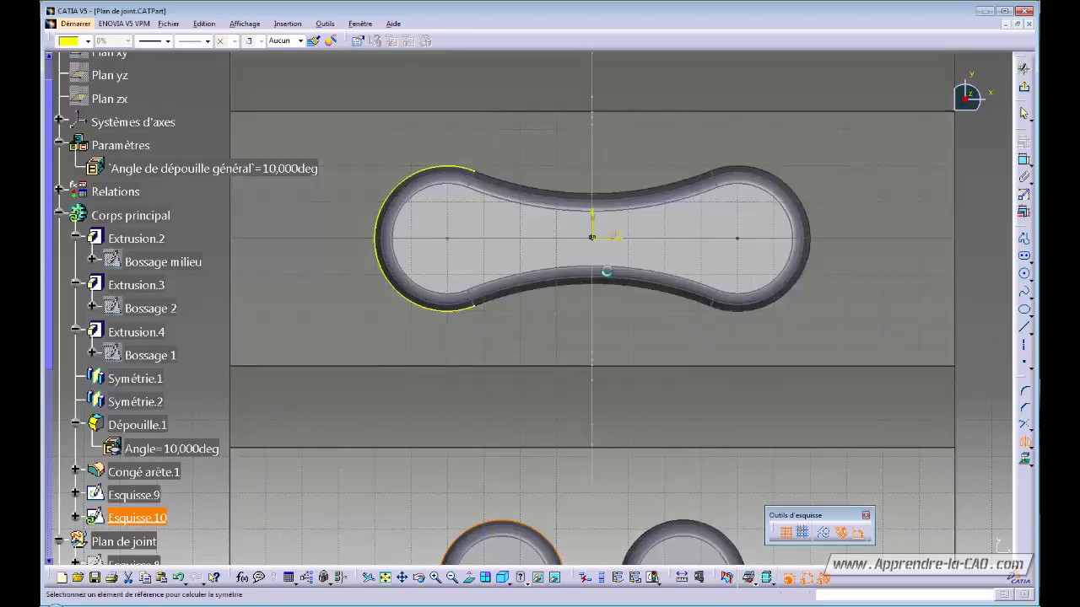
pyautogui.click(594, 213)
pyautogui.keyDown('ctrl'); pyautogui.moveTo(592, 194); pyautogui.dragTo(594, 282, button='middle'); pyautogui.keyUp('ctrl')
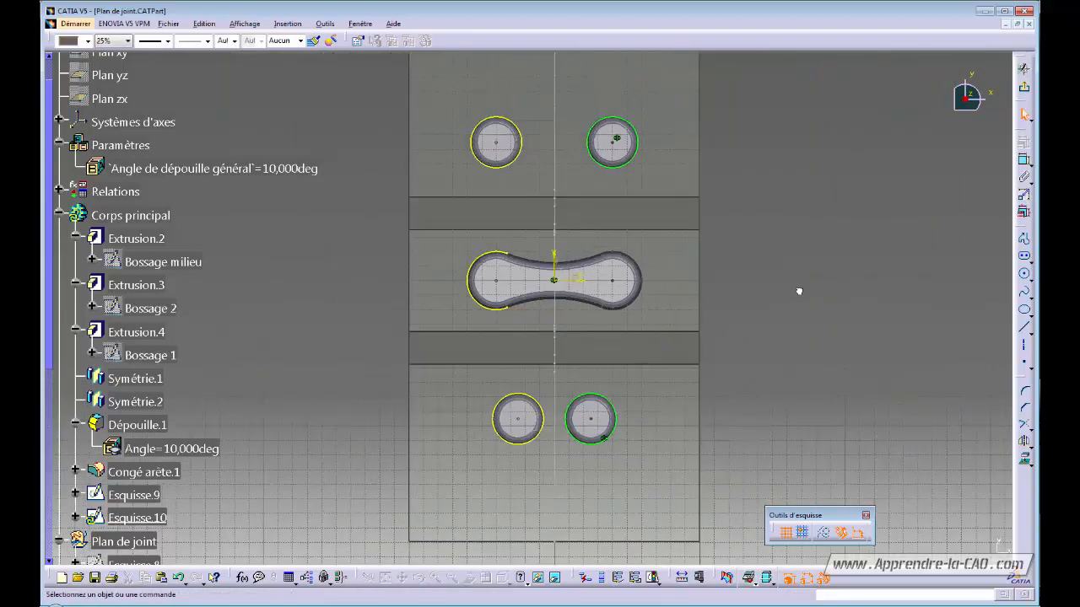
# - Mirror the middle profile's left arc to the right across the vertical axis
pyautogui.click(482, 257)
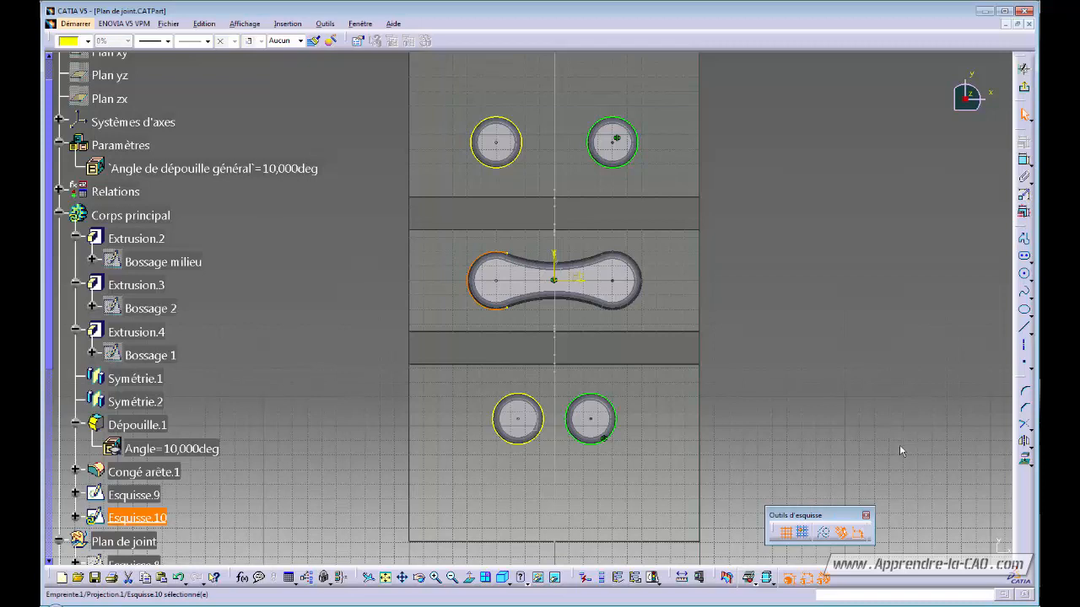
pyautogui.click(1024, 441)
pyautogui.click(555, 261)
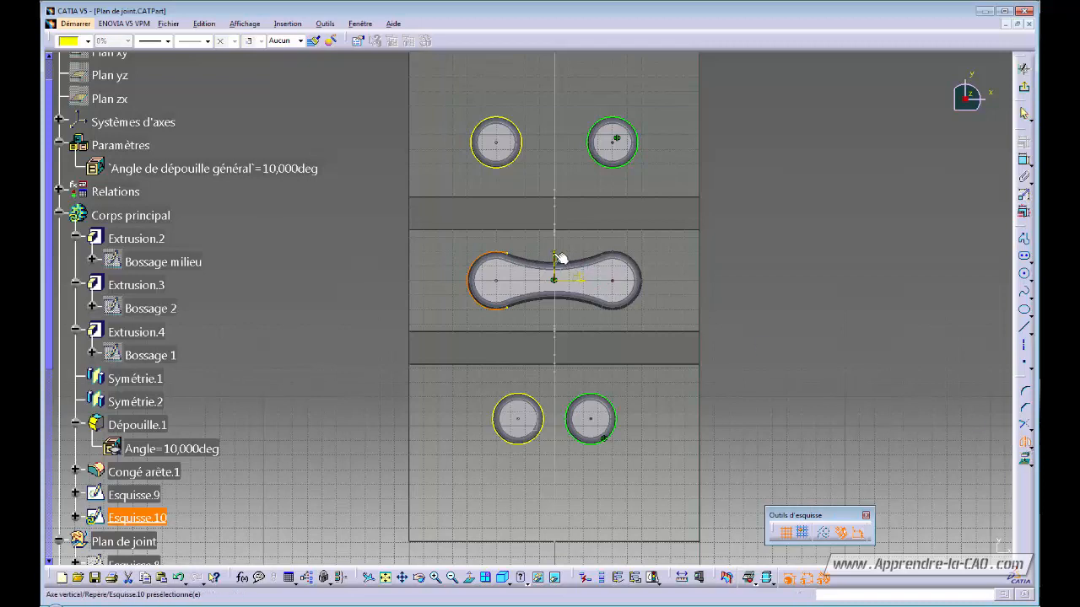
pyautogui.moveTo(763, 310)
pyautogui.keyDown('ctrl'); pyautogui.mouseDown(button='middle')
pyautogui.moveTo(767, 294)
pyautogui.moveTo(755, 338)
pyautogui.mouseUp(button='middle'); pyautogui.keyUp('ctrl')
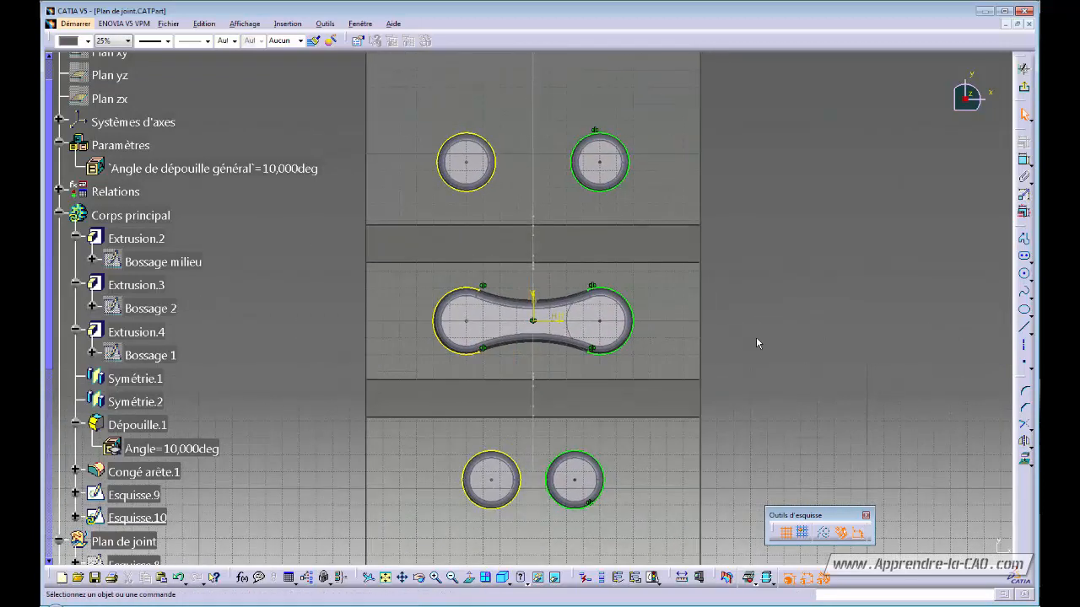
# - Join the two upper boss circles with a 40 mm corner arc
pyautogui.click(1025, 391)
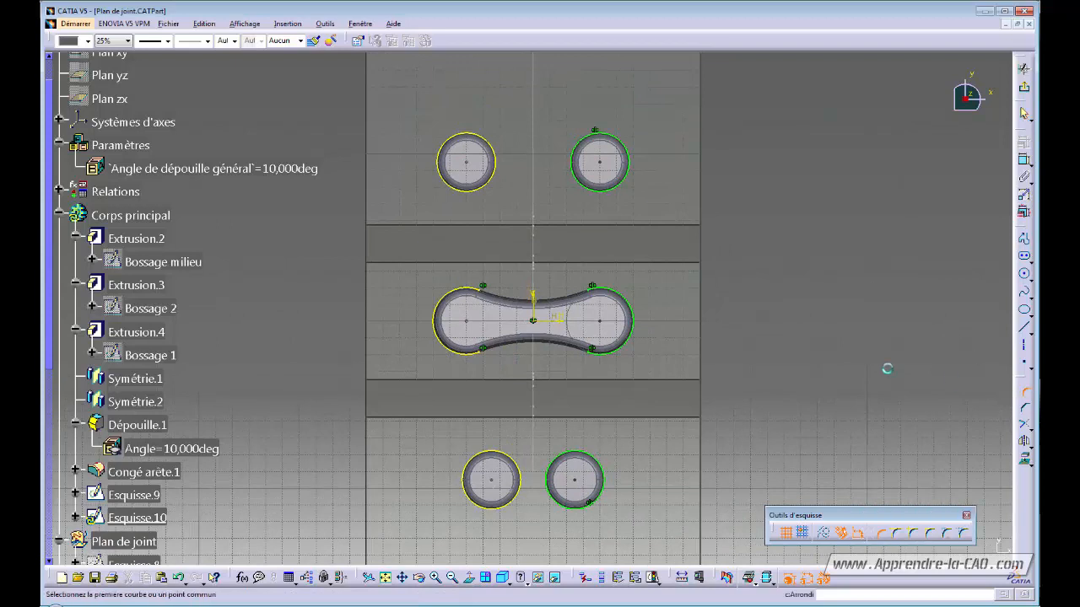
pyautogui.click(494, 142)
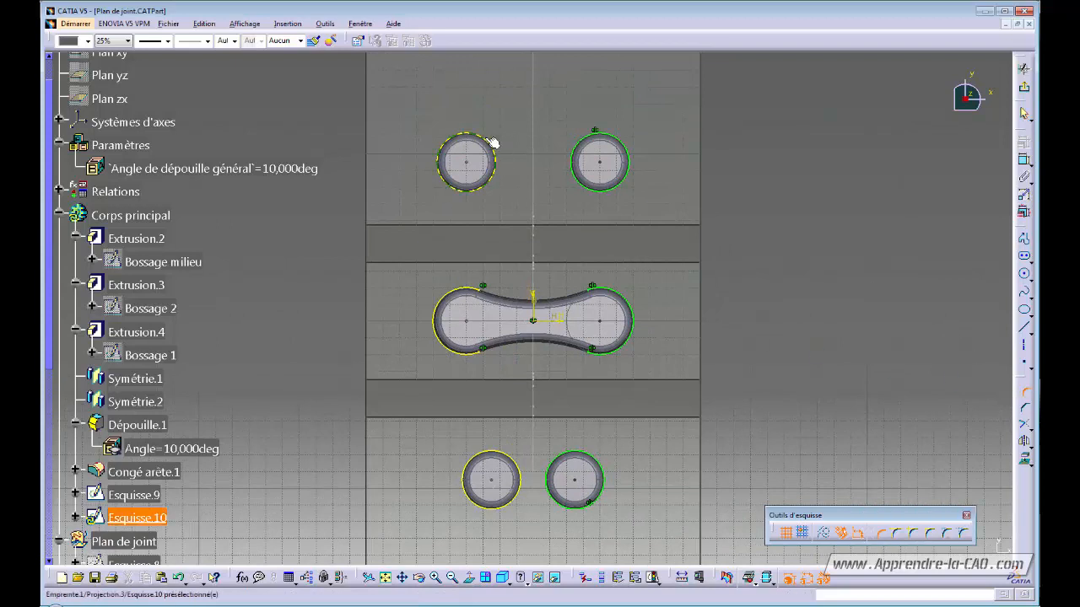
pyautogui.click(579, 140)
pyautogui.click(541, 161)
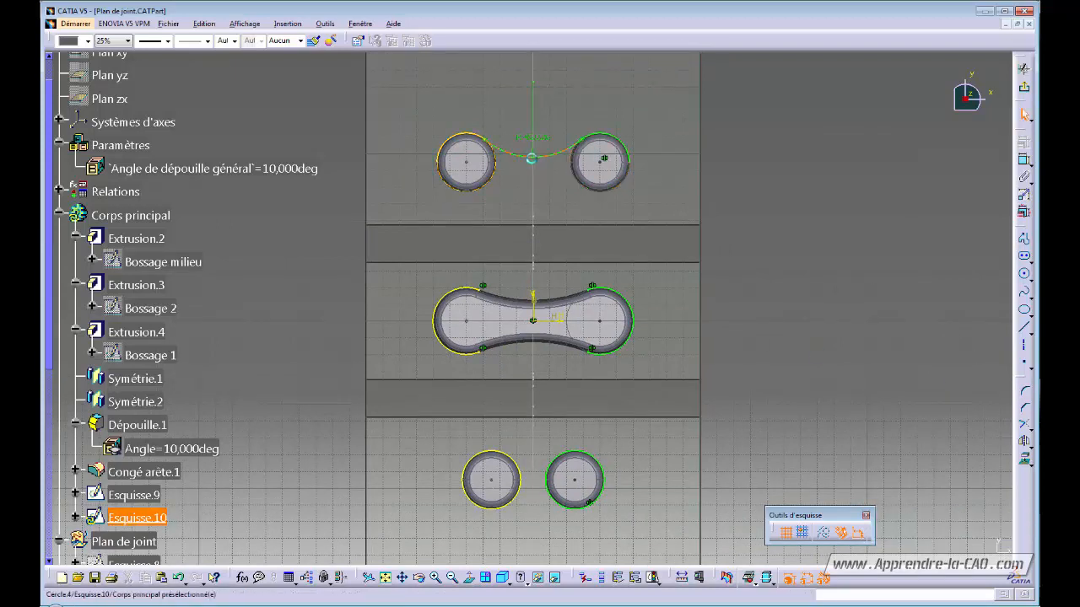
pyautogui.doubleClick(542, 138)
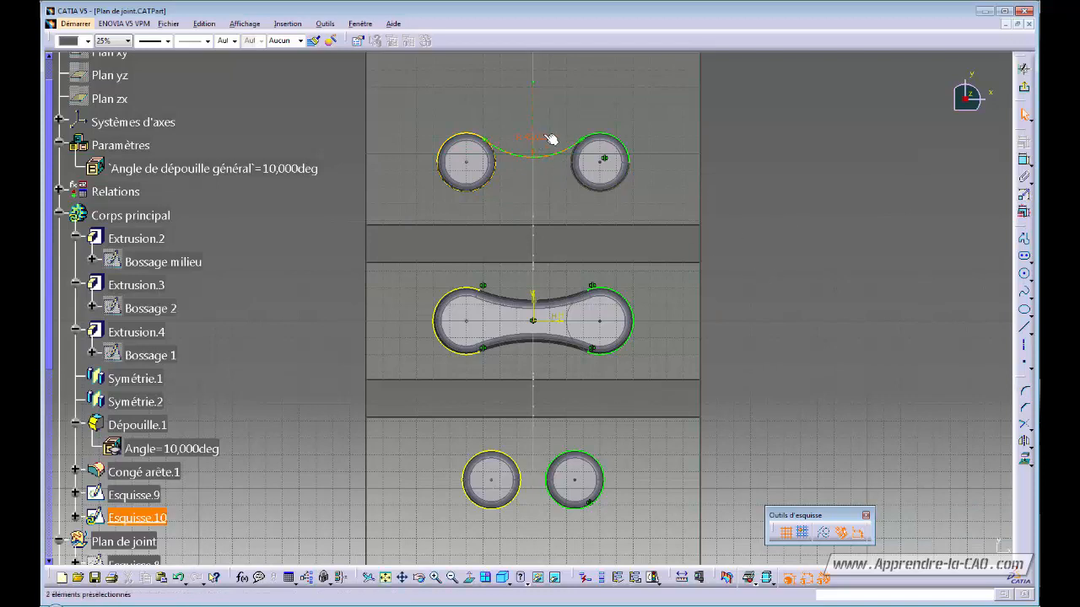
pyautogui.press('Return')
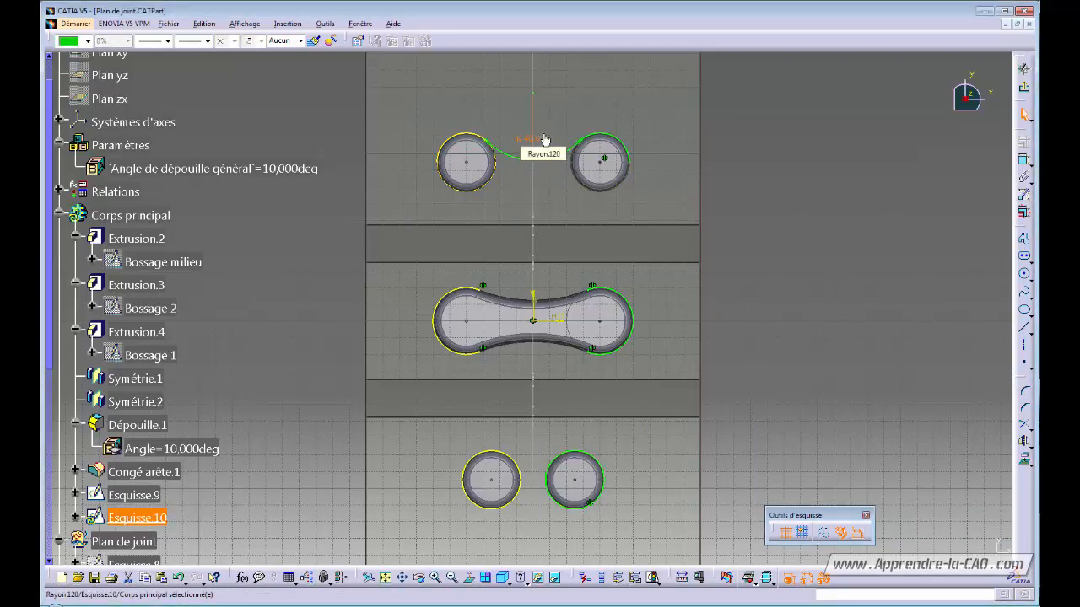
pyautogui.click(736, 276)
pyautogui.moveTo(736, 275); pyautogui.dragTo(736, 238, button='middle')
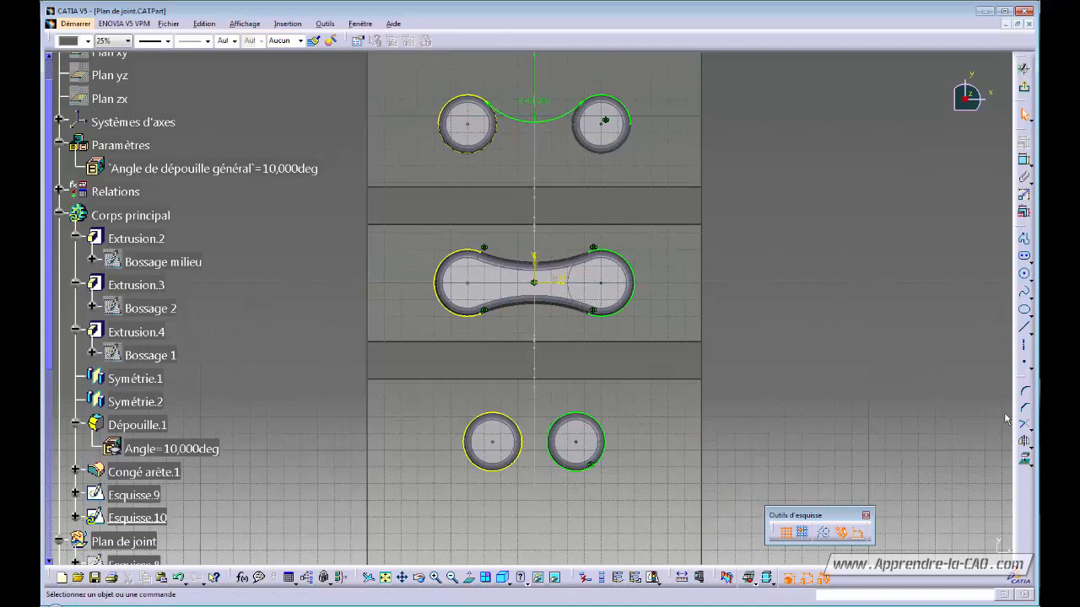
# - Join the two lower boss circles with a 12 mm corner arc
pyautogui.click(1025, 392)
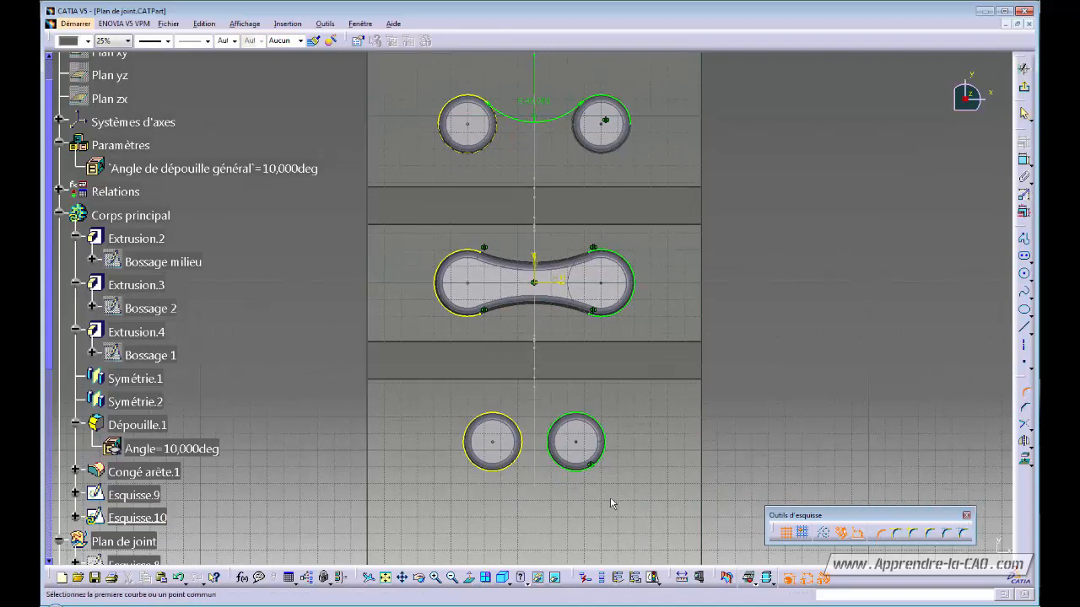
pyautogui.click(521, 460)
pyautogui.click(550, 464)
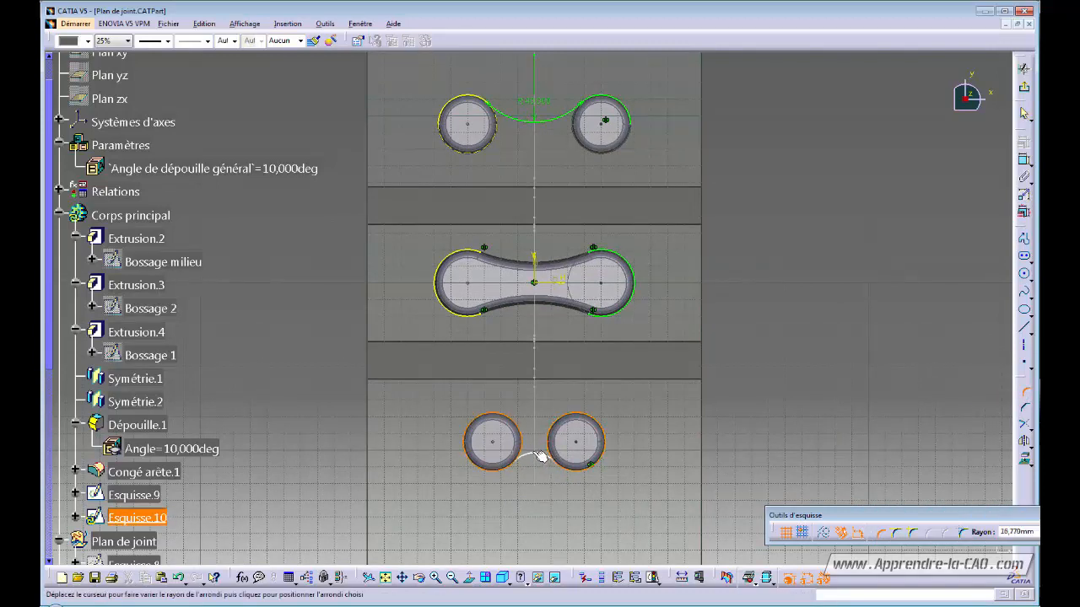
pyautogui.click(540, 454)
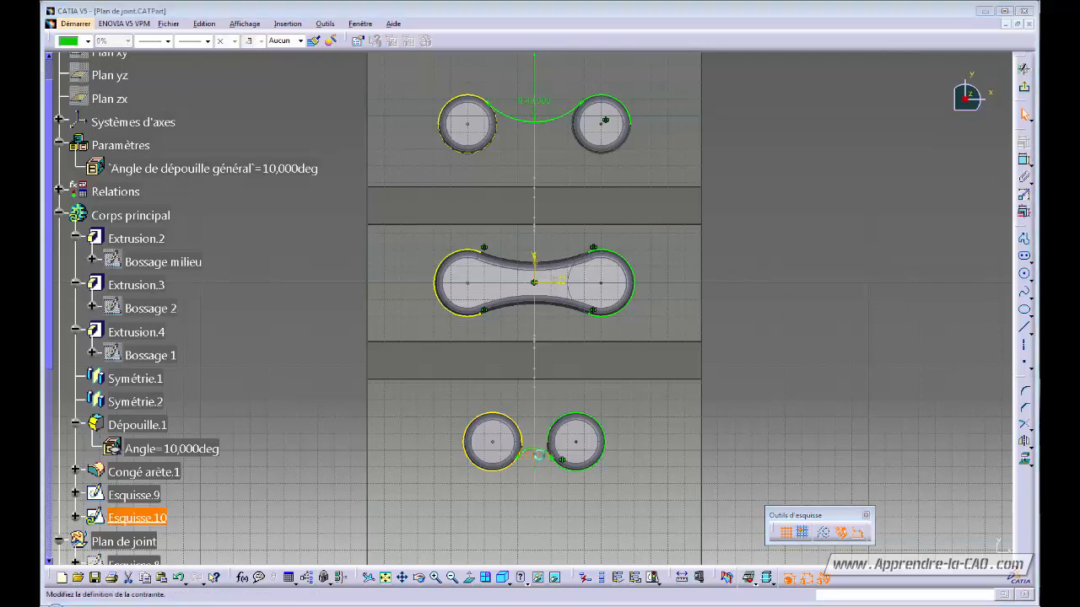
pyautogui.doubleClick(541, 460)
pyautogui.write('12,175mm')
pyautogui.press('Return')
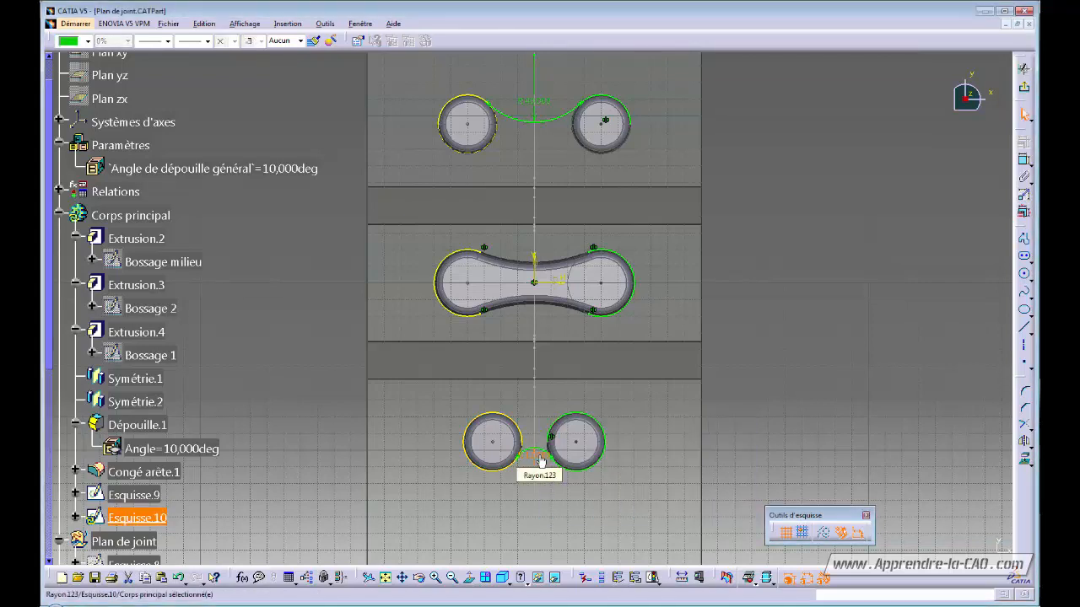
pyautogui.click(790, 323)
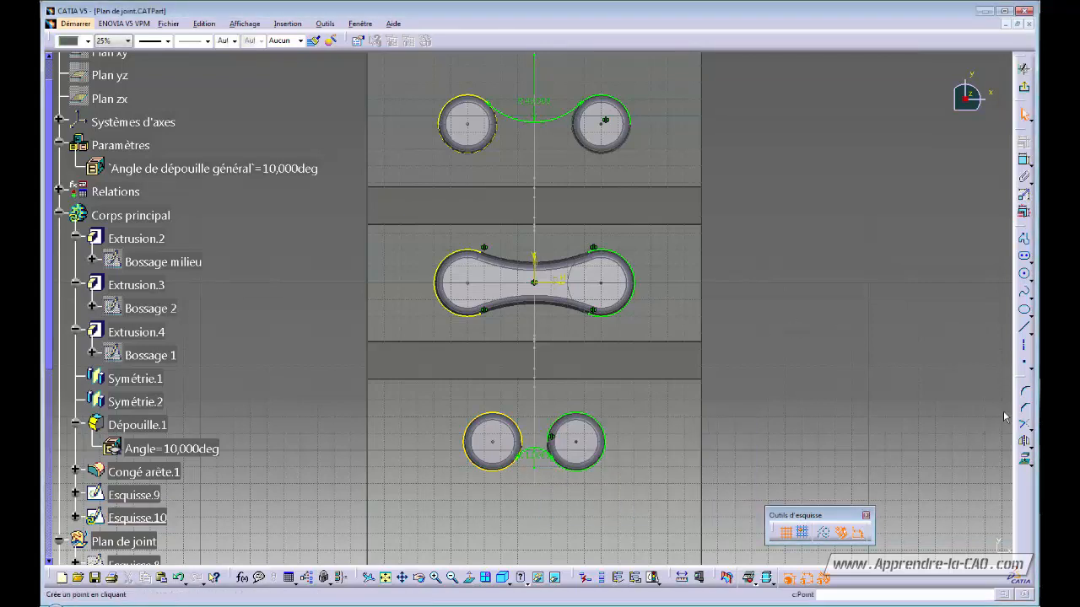
pyautogui.click(1026, 397)
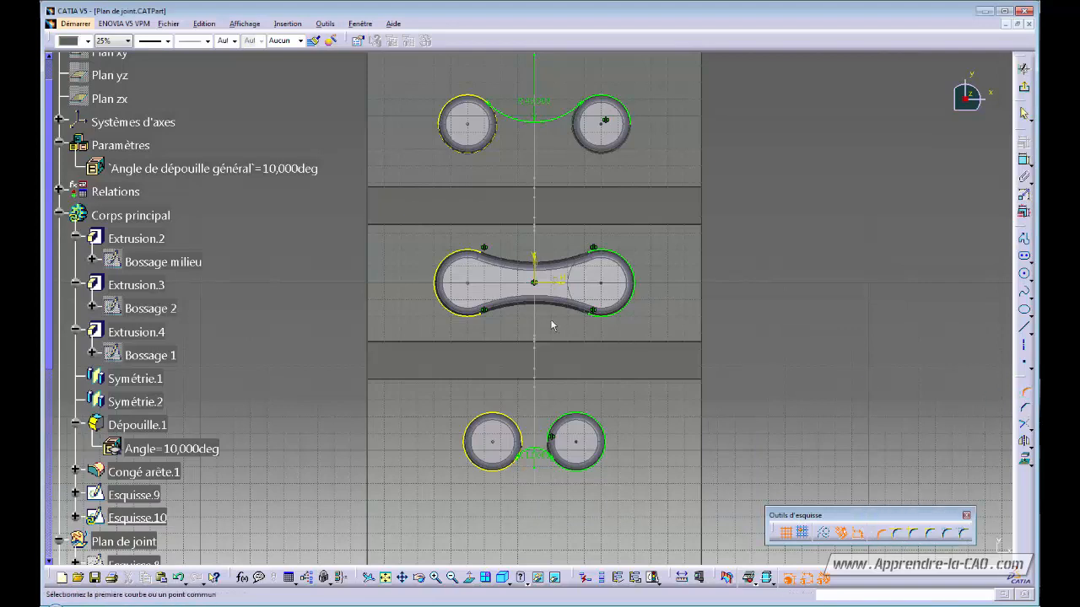
# - Connect the upper-left circle to the middle boss outline with an R55 corner arc
pyautogui.click(449, 143)
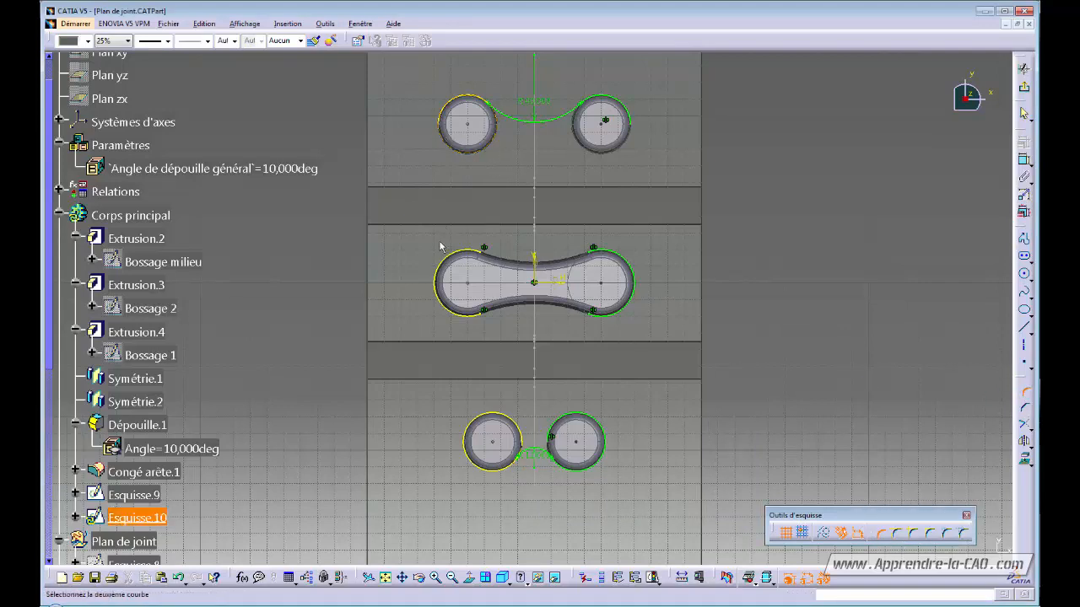
pyautogui.click(443, 258)
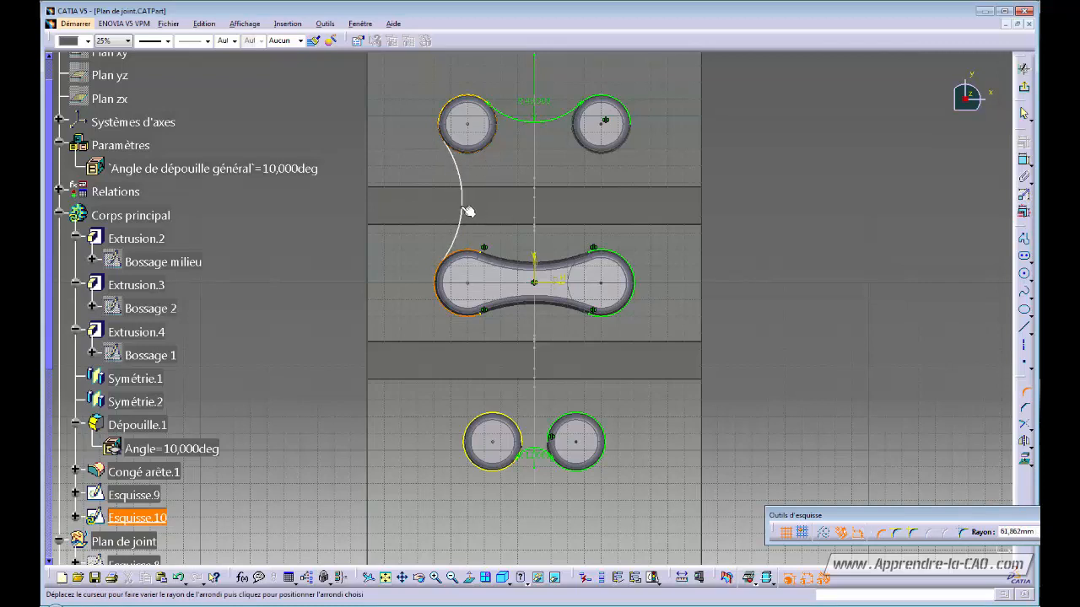
pyautogui.click(471, 211)
pyautogui.doubleClick(440, 202)
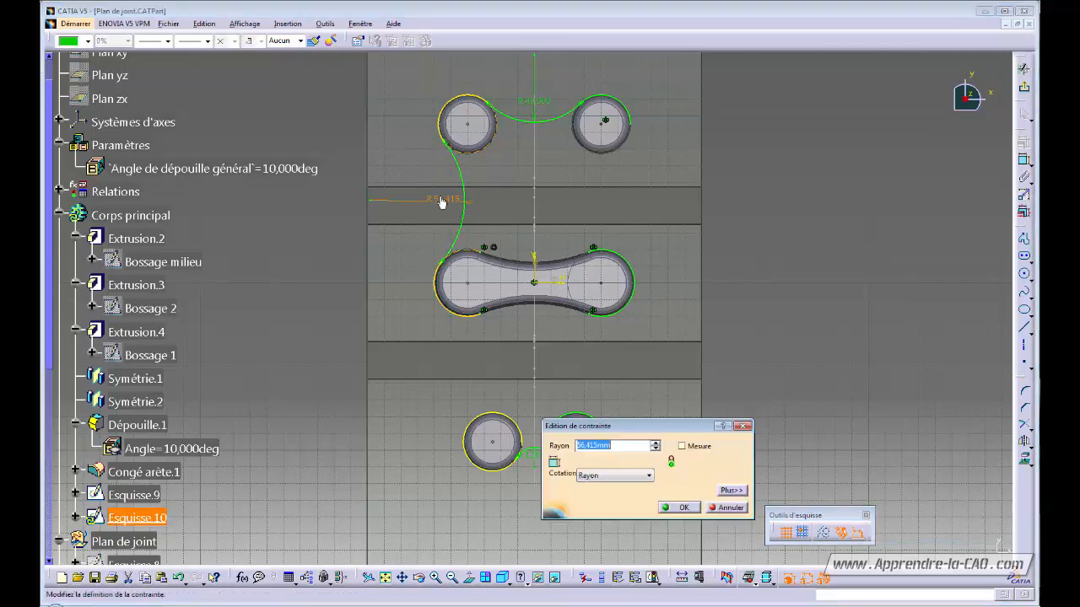
pyautogui.write('55')
pyautogui.press('Return')
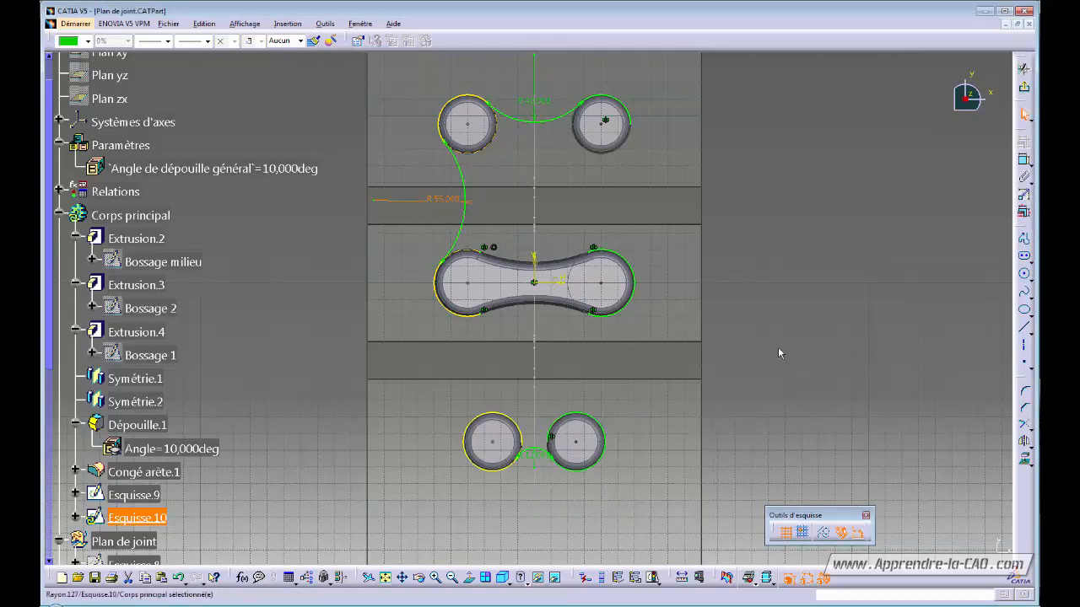
# - Connect the middle boss to the lower-left circle with an R140 corner arc
pyautogui.click(1024, 394)
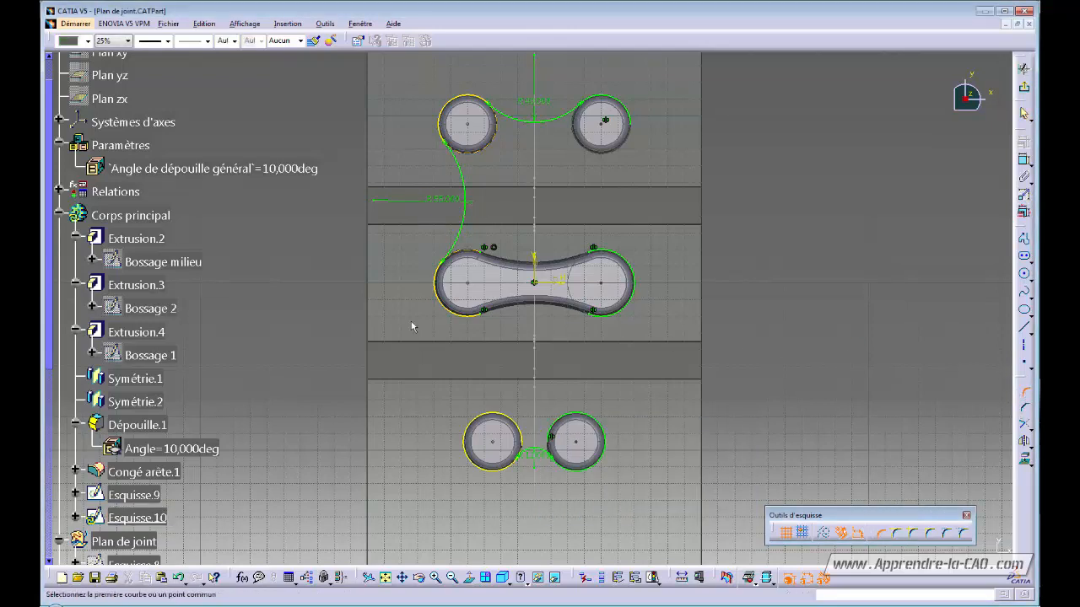
pyautogui.click(474, 430)
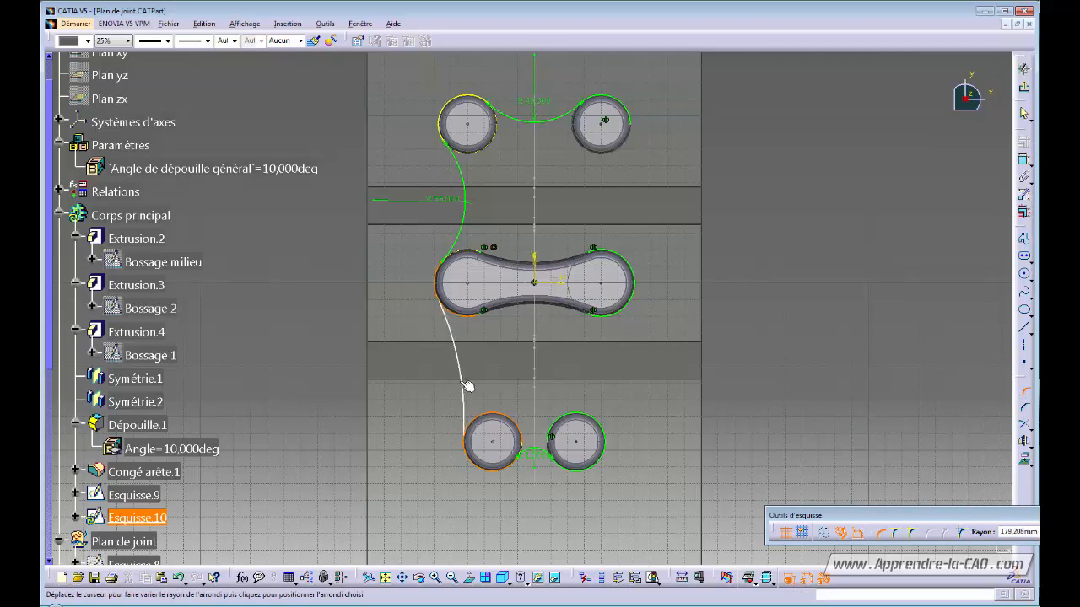
pyautogui.click(466, 386)
pyautogui.doubleClick(445, 370)
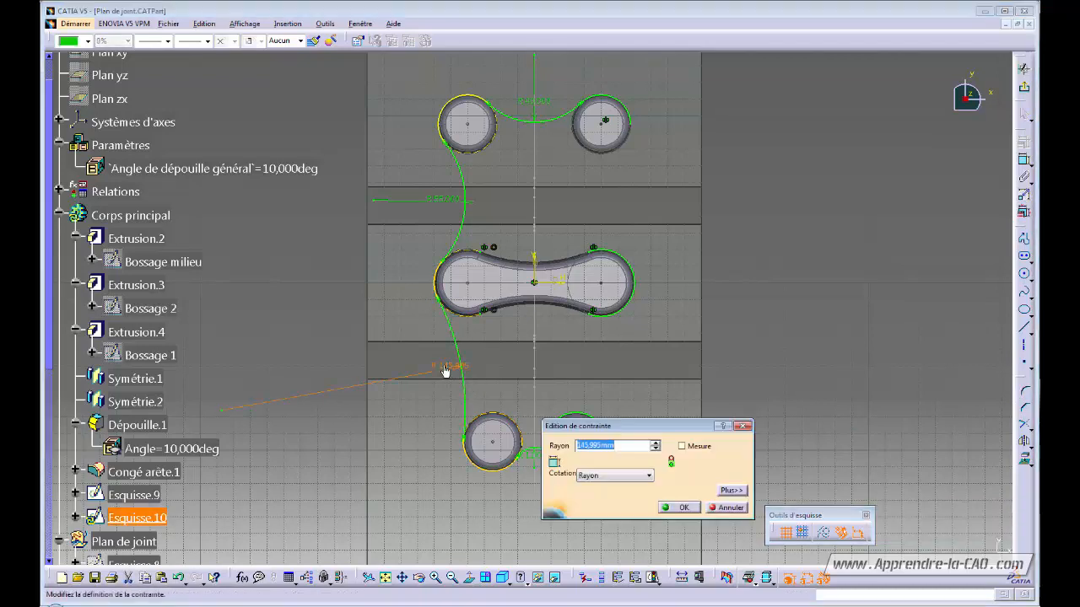
pyautogui.write('140')
pyautogui.press('Return')
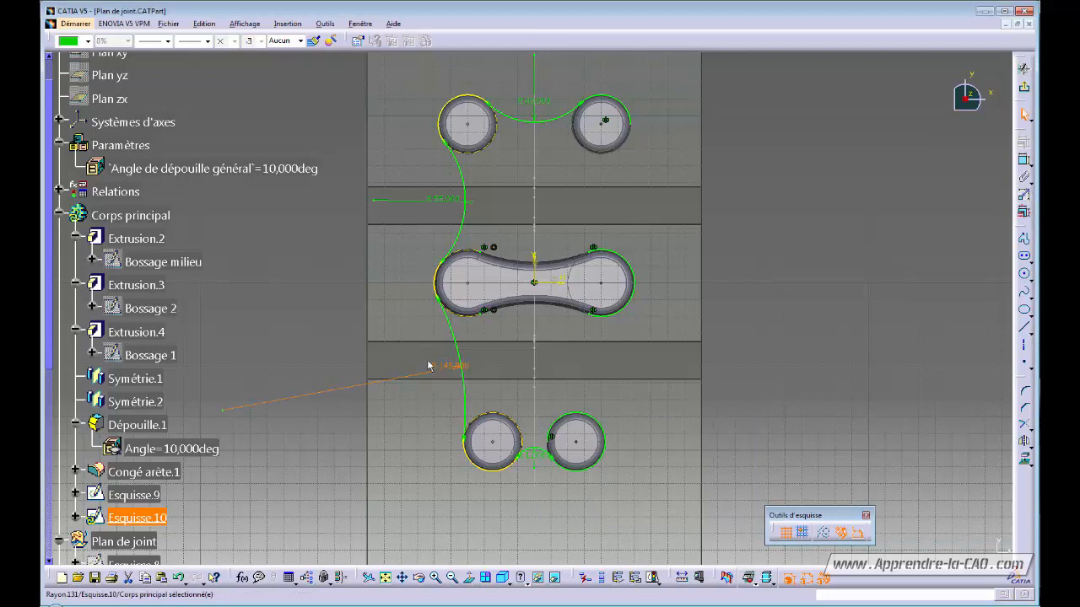
# - Mirror both left connecting arcs to the right side across the vertical axis
pyautogui.click(461, 205)
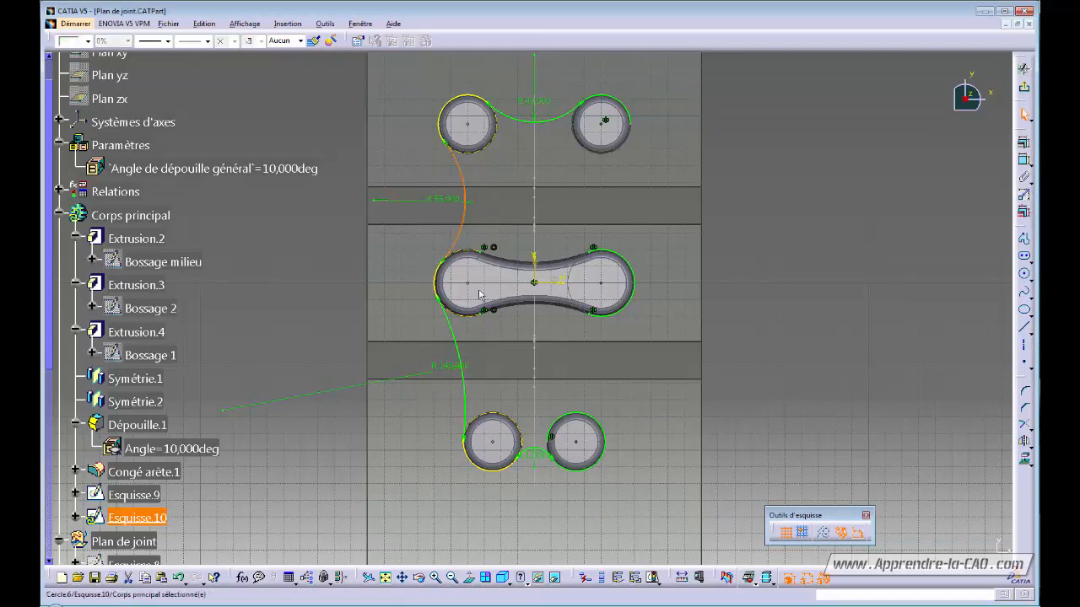
pyautogui.keyDown('ctrl'); pyautogui.click(462, 351); pyautogui.keyUp('ctrl')
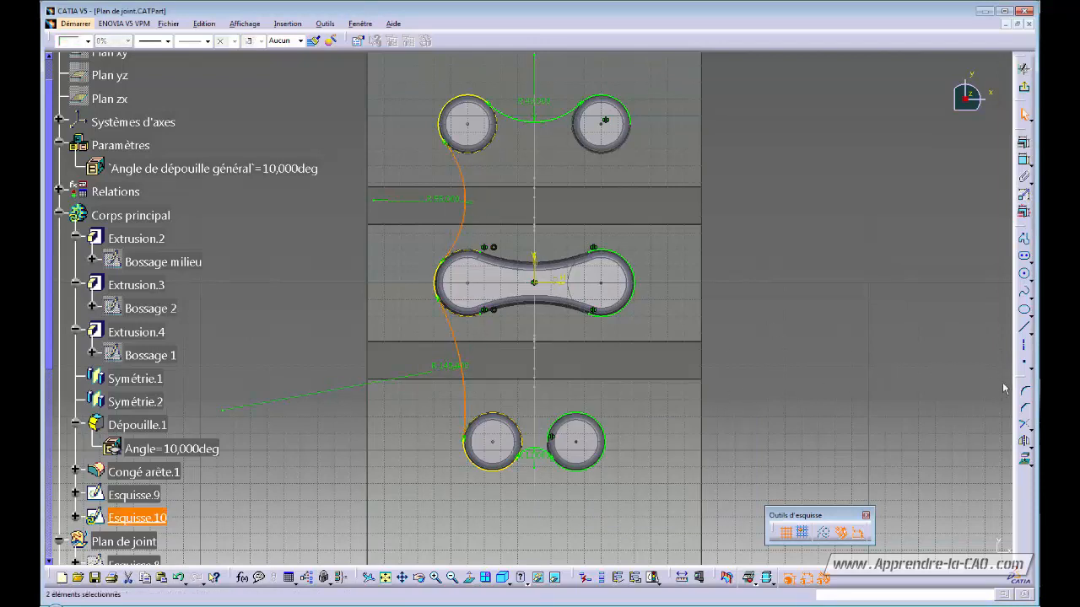
pyautogui.click(1023, 428)
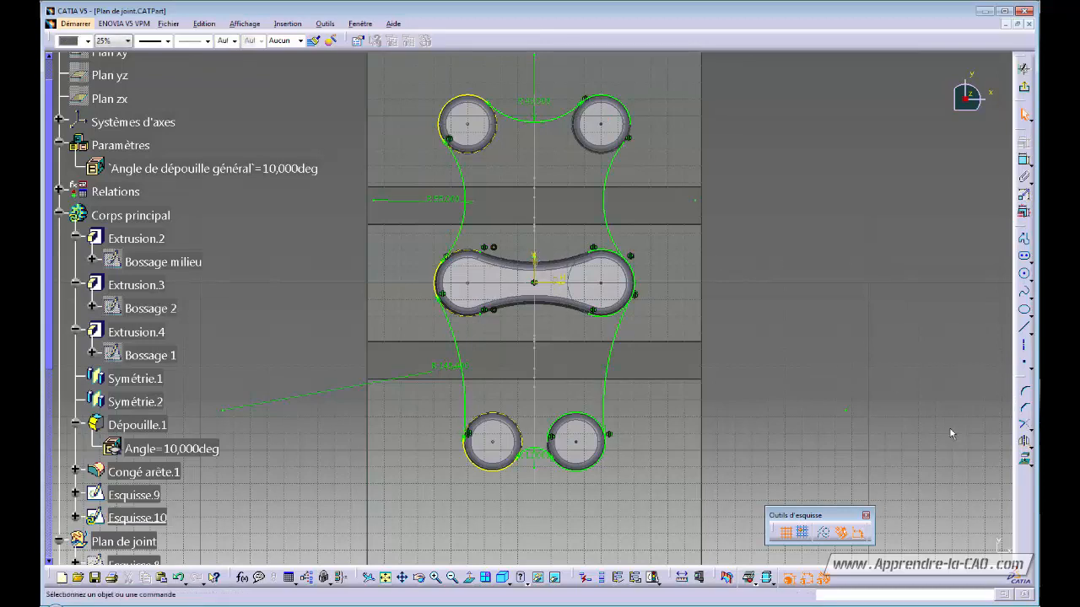
pyautogui.click(1024, 426)
# - Trim the upper-left circle's arc and the middle boss's left outline
pyautogui.moveTo(675, 190); pyautogui.dragTo(649, 243, button='middle')
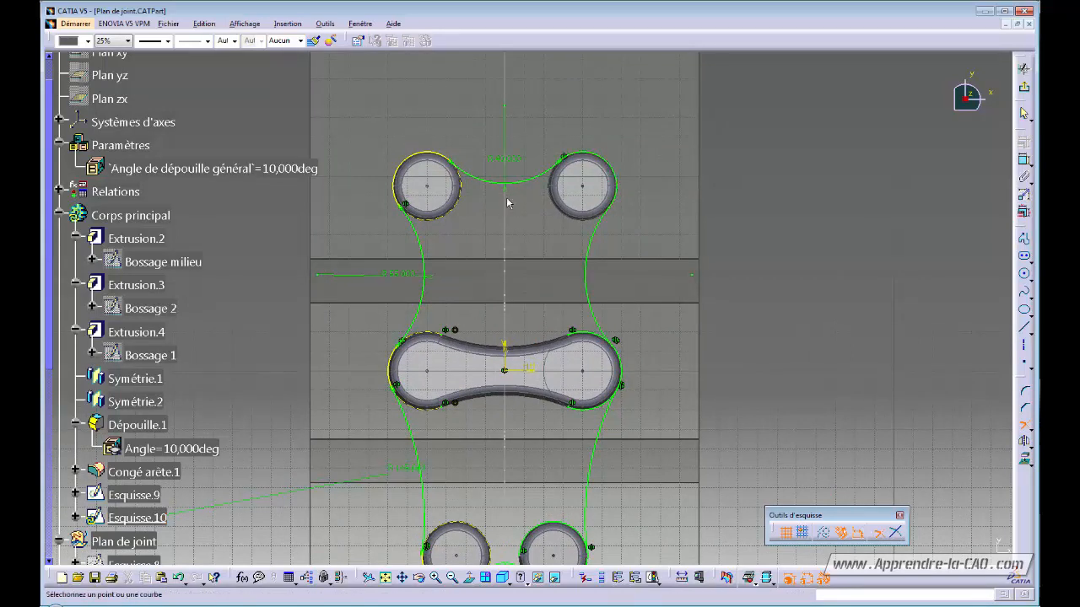
pyautogui.click(399, 171)
pyautogui.moveTo(461, 382)
pyautogui.mouseDown(button='middle')
pyautogui.moveTo(577, 323)
pyautogui.moveTo(573, 262)
pyautogui.mouseUp(button='middle')
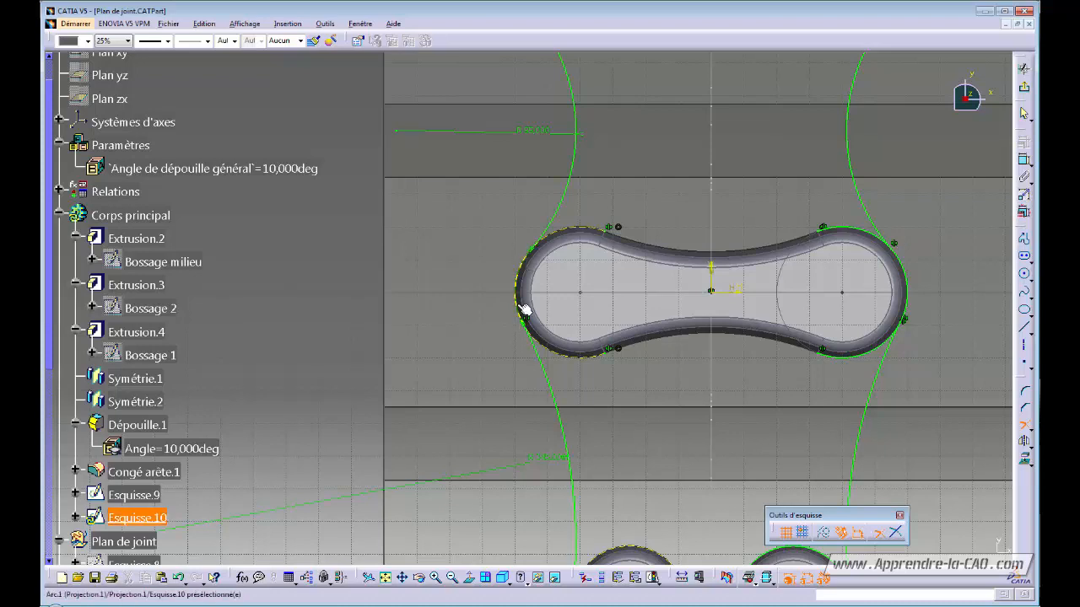
pyautogui.click(545, 362)
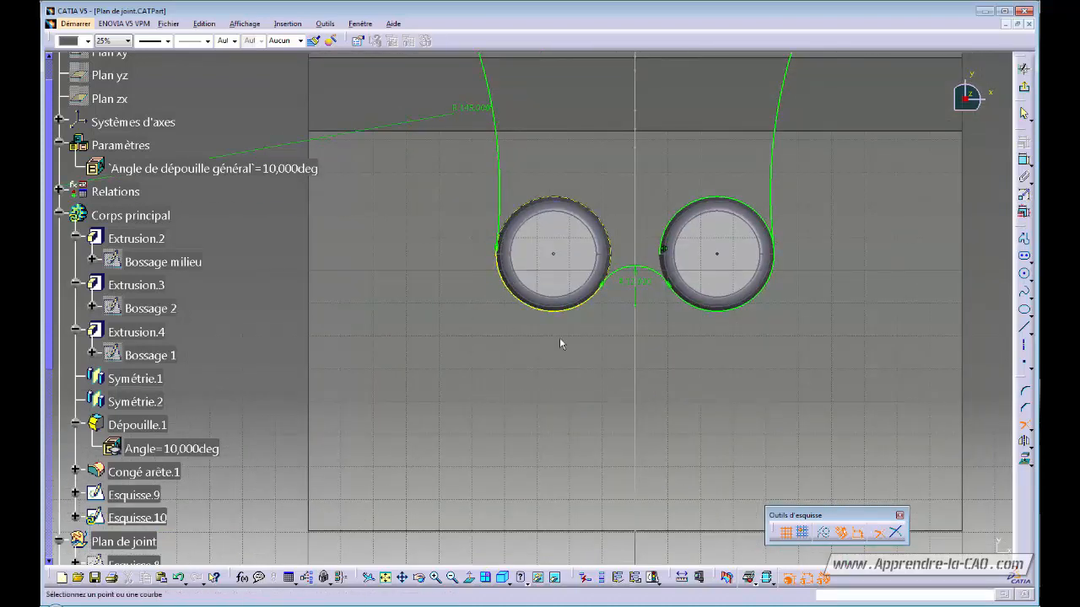
# - Trim the right circle's upper arc and the middle boss's lower-right arc, then start Sketch Analysis
pyautogui.keyDown('ctrl'); pyautogui.moveTo(741, 248); pyautogui.dragTo(733, 308, button='middle'); pyautogui.keyUp('ctrl')
pyautogui.click(730, 292)
pyautogui.click(733, 212)
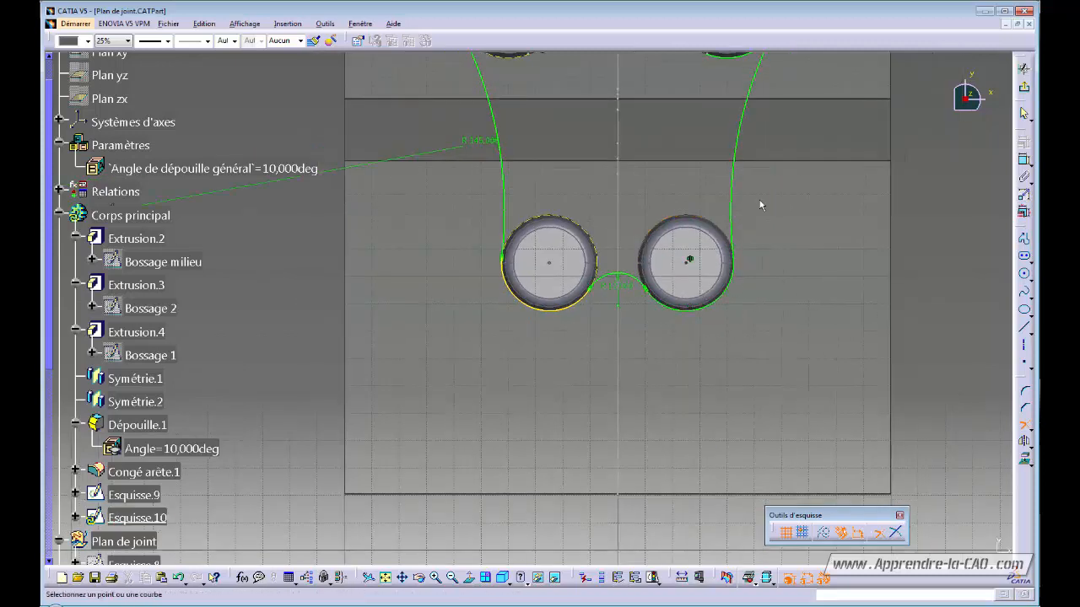
pyautogui.moveTo(760, 205); pyautogui.dragTo(713, 320, button='middle')
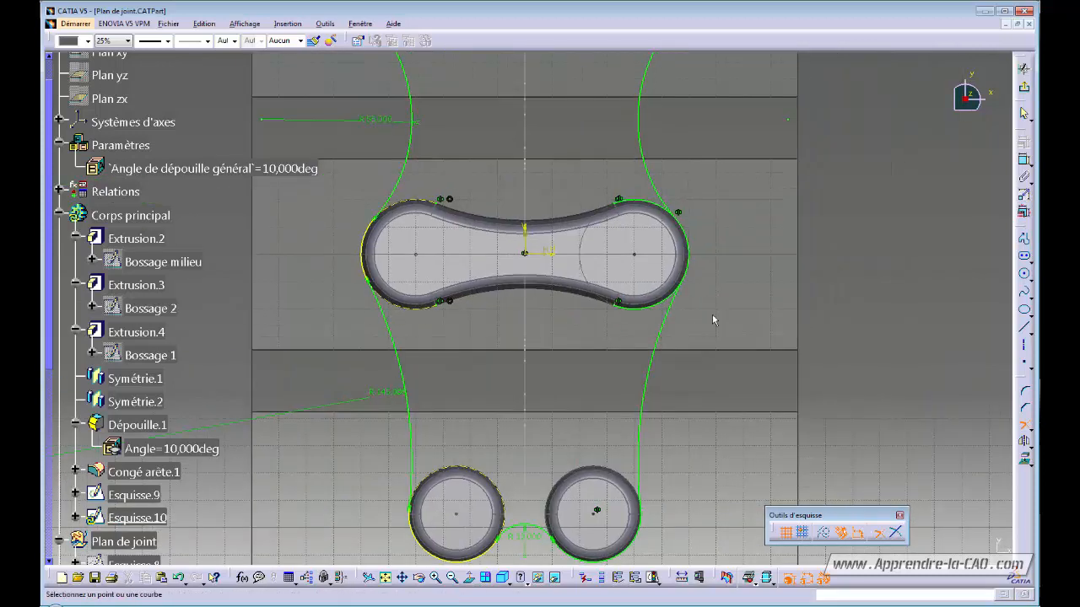
pyautogui.click(685, 256)
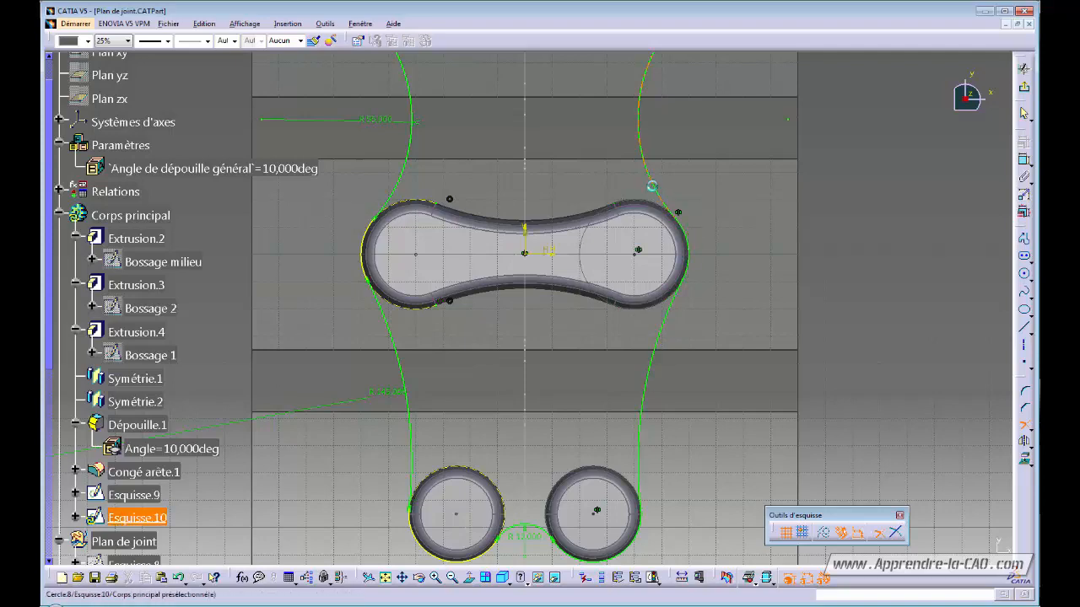
pyautogui.moveTo(652, 185); pyautogui.dragTo(645, 346, button='middle')
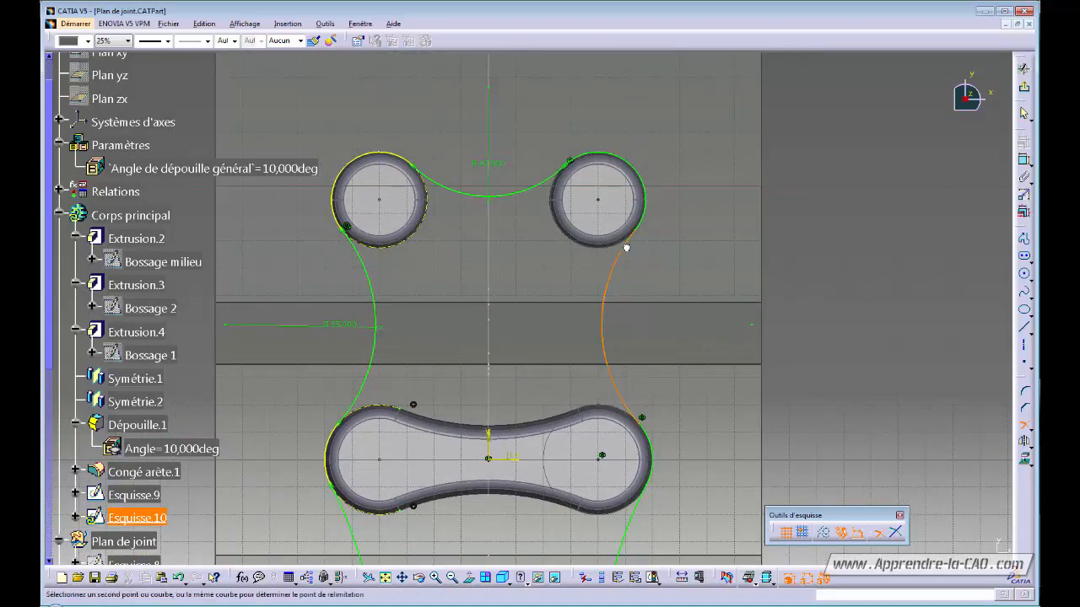
pyautogui.moveTo(723, 244)
pyautogui.keyDown('ctrl'); pyautogui.mouseDown(button='middle')
pyautogui.moveTo(787, 393)
pyautogui.moveTo(890, 453)
pyautogui.mouseUp(button='middle'); pyautogui.keyUp('ctrl')
pyautogui.moveTo(890, 453); pyautogui.dragTo(935, 388, button='middle')
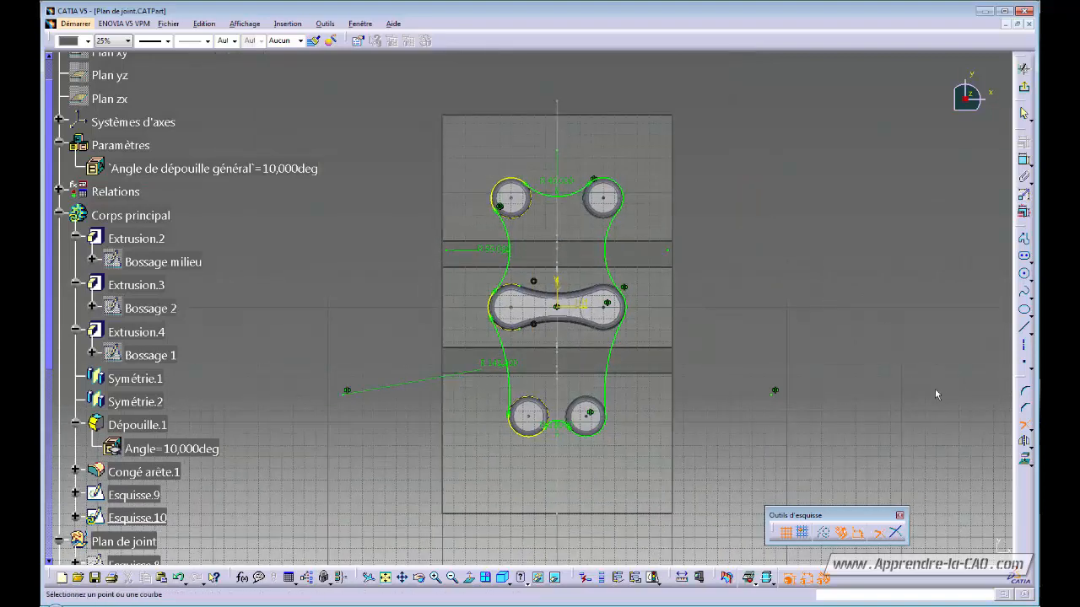
pyautogui.click(1020, 428)
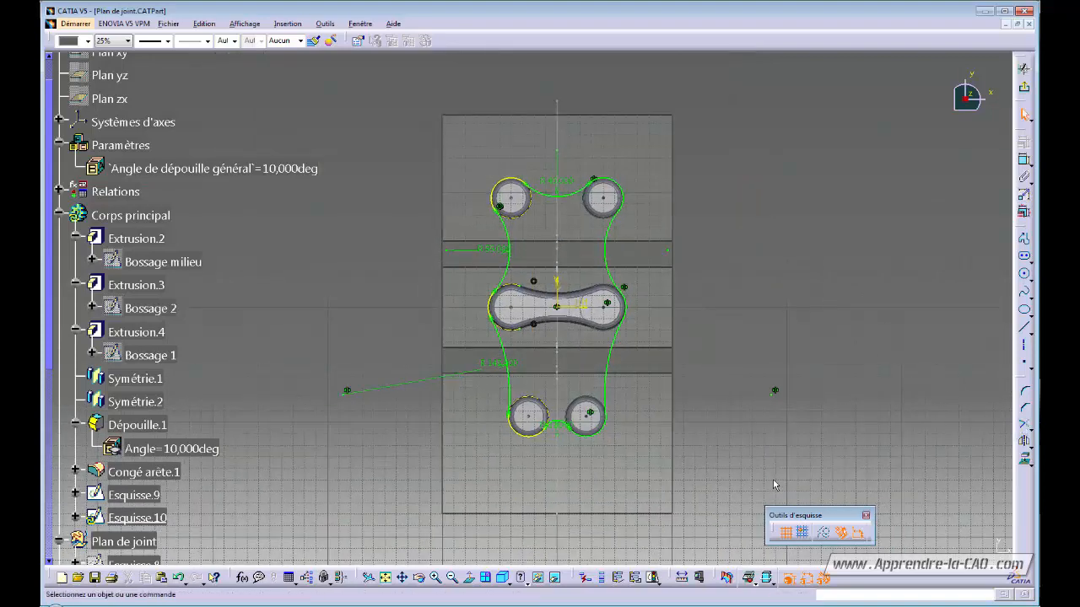
pyautogui.click(653, 578)
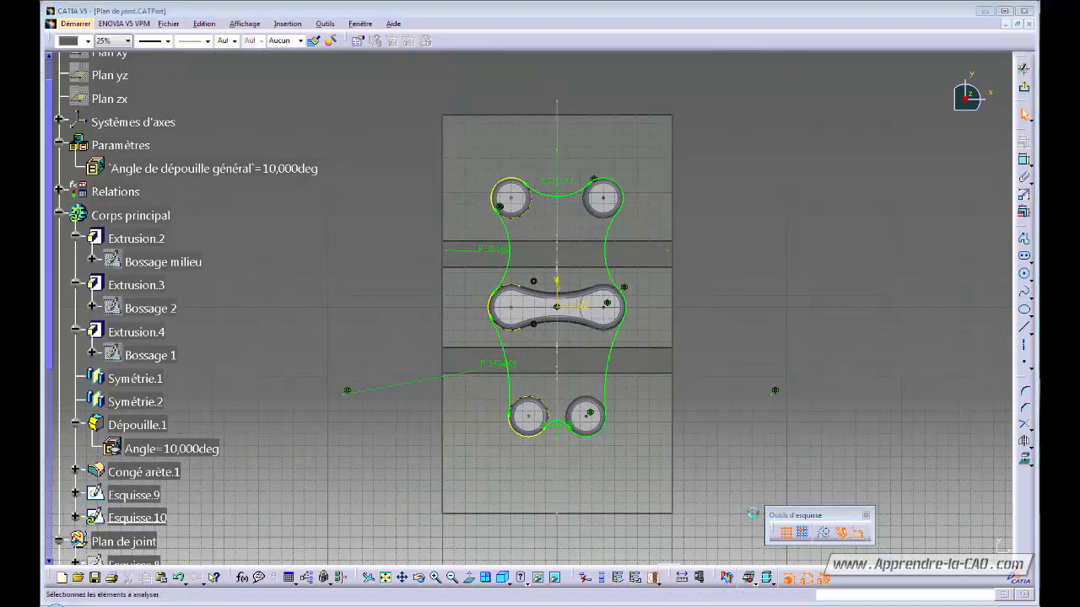
# - Delete the open projected arc Projection.3/Arc.2 in Sketch Analysis and close it
pyautogui.click(141, 233)
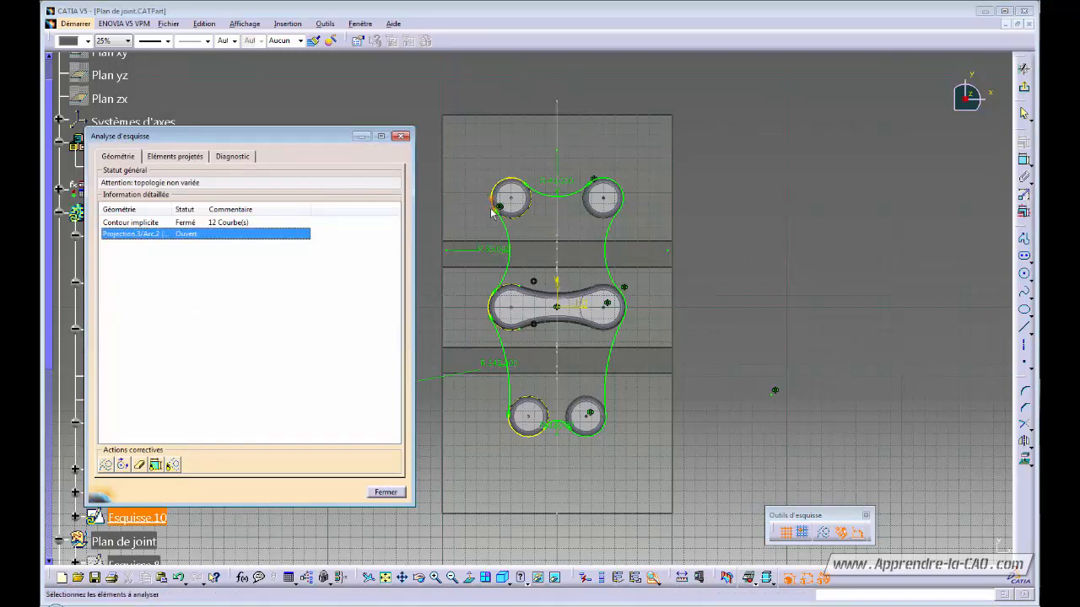
pyautogui.click(140, 466)
pyautogui.click(378, 493)
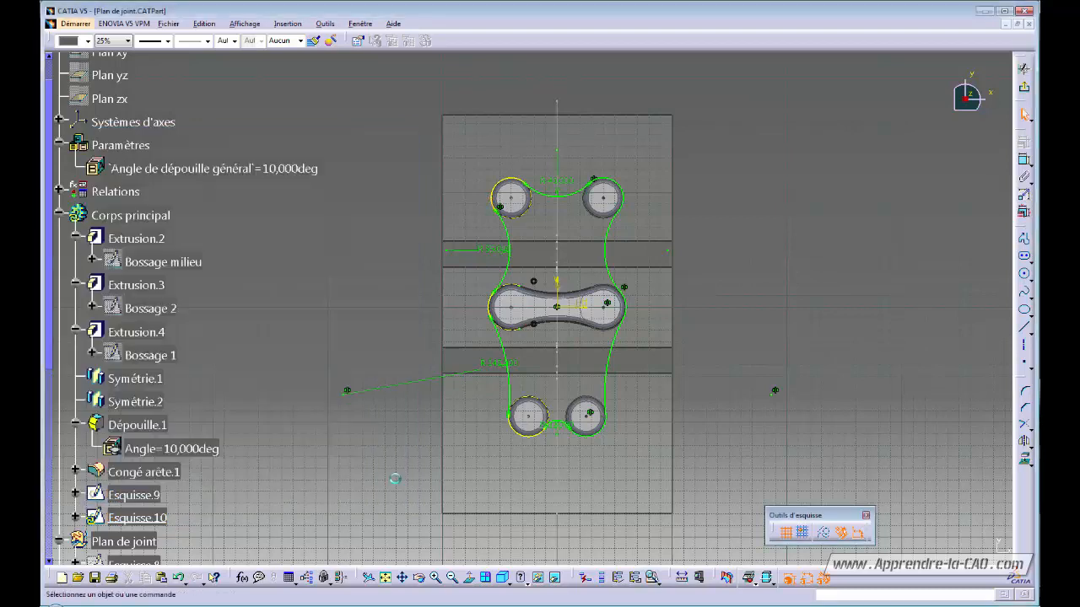
# - Exit the sketch to the 3D part and start a Combine from Esquisse.10
pyautogui.keyDown('ctrl'); pyautogui.moveTo(684, 336); pyautogui.dragTo(725, 301, button='middle'); pyautogui.keyUp('ctrl')
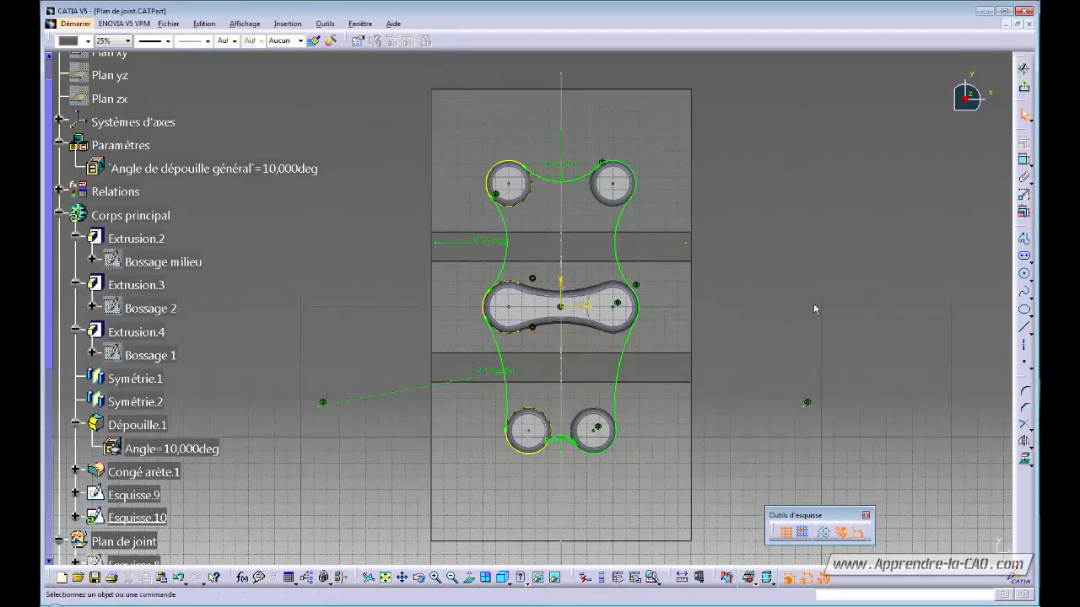
pyautogui.click(1024, 89)
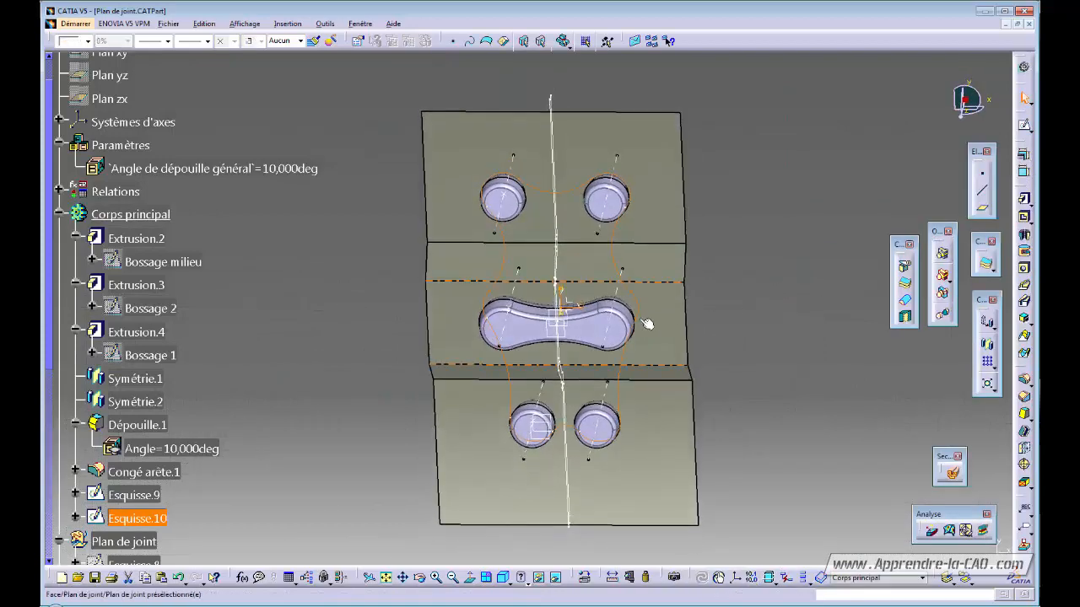
pyautogui.moveTo(647, 324); pyautogui.dragTo(686, 415, button='middle')
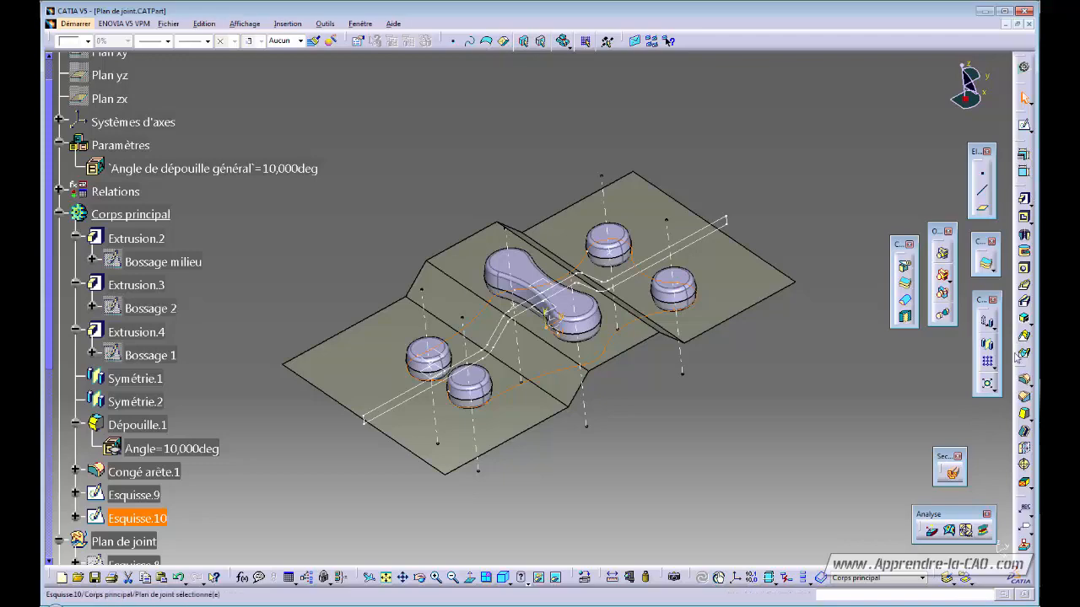
pyautogui.click(1024, 323)
# - Try adding Esquisse.9 as the second profile, dismiss the error and cancel the combination
pyautogui.moveTo(774, 397)
pyautogui.mouseDown(button='middle')
pyautogui.moveTo(782, 363)
pyautogui.moveTo(776, 379)
pyautogui.mouseUp(button='middle')
pyautogui.moveTo(662, 394); pyautogui.dragTo(696, 372, button='middle')
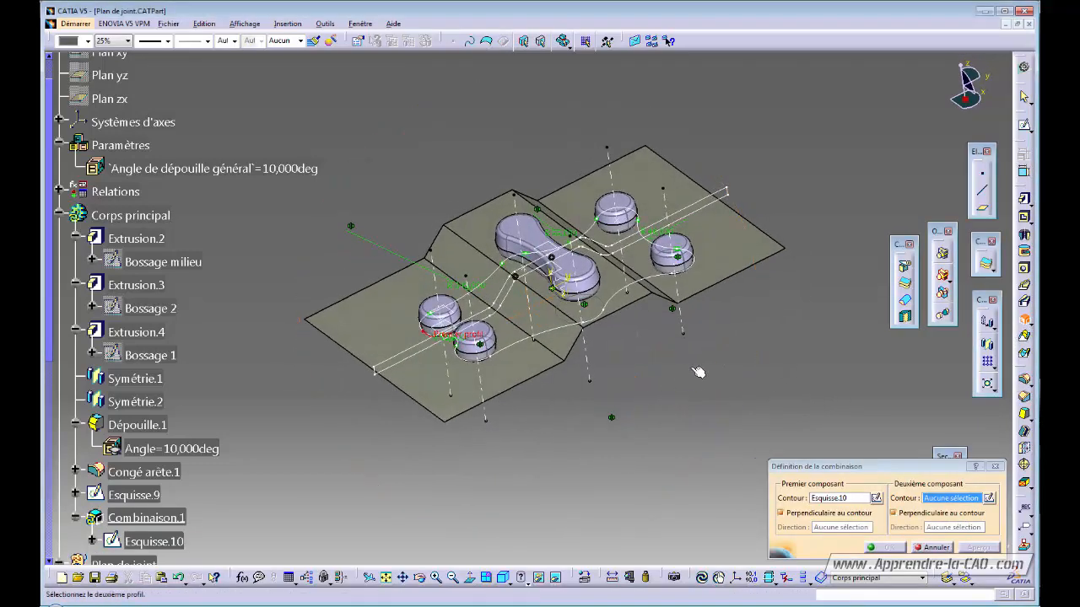
pyautogui.click(708, 206)
pyautogui.click(603, 335)
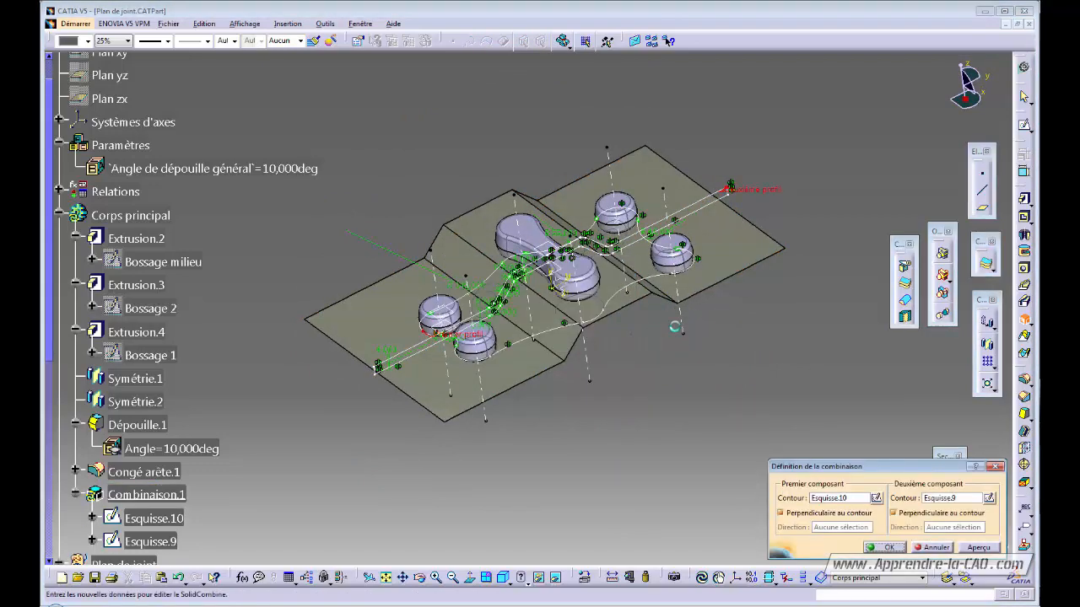
pyautogui.moveTo(540, 253); pyautogui.dragTo(618, 370, button='middle')
pyautogui.click(945, 548)
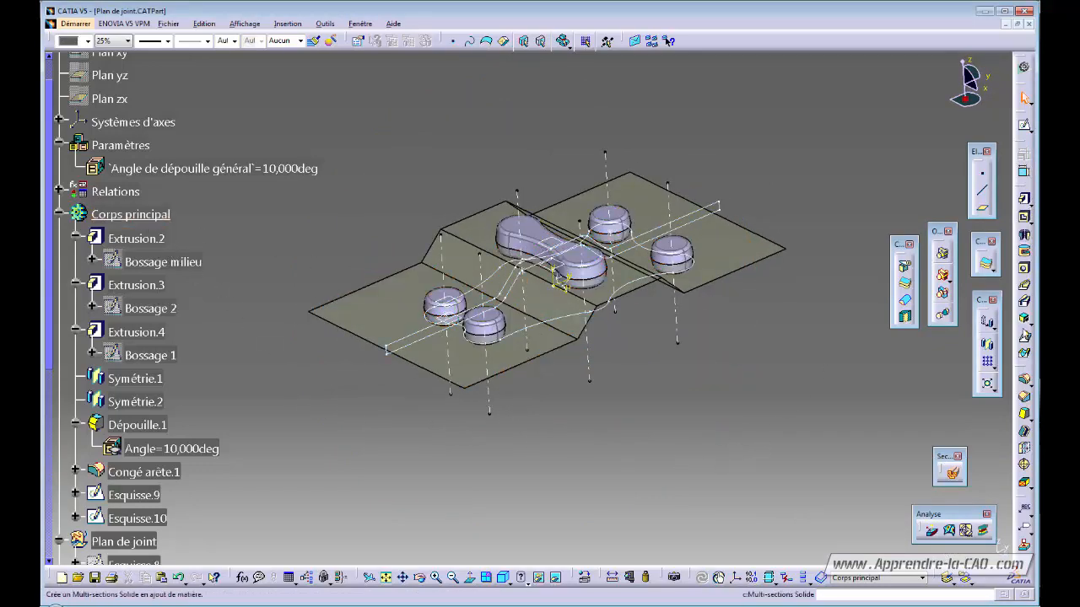
# - Combine Esquisse.9 and Esquisse.10 into the solid Combinaison.1
pyautogui.click(701, 218)
pyautogui.click(646, 286)
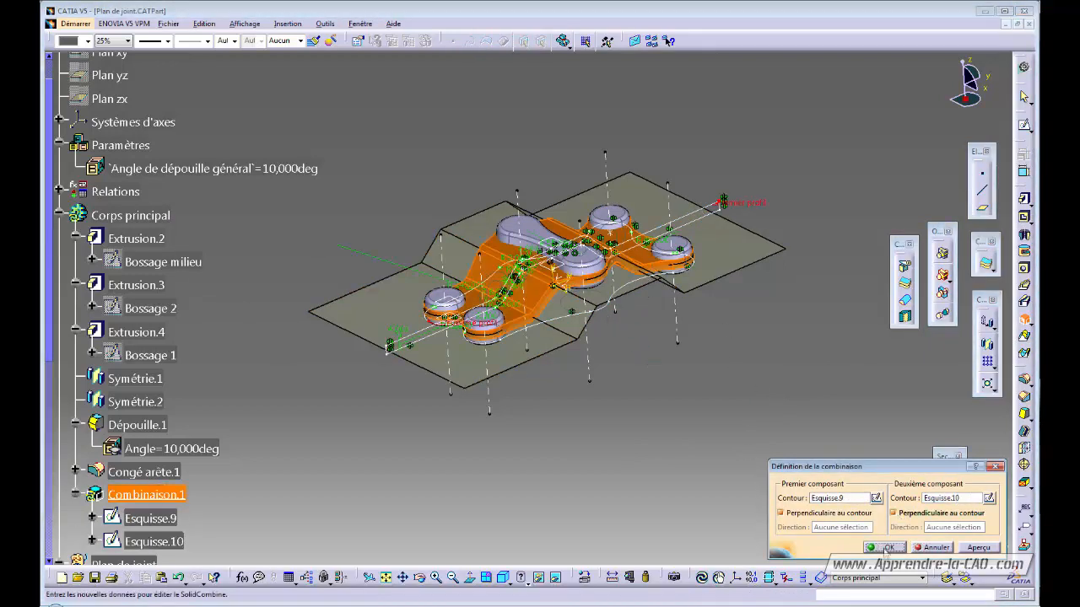
pyautogui.click(891, 547)
pyautogui.moveTo(683, 388); pyautogui.dragTo(456, 331, button='middle')
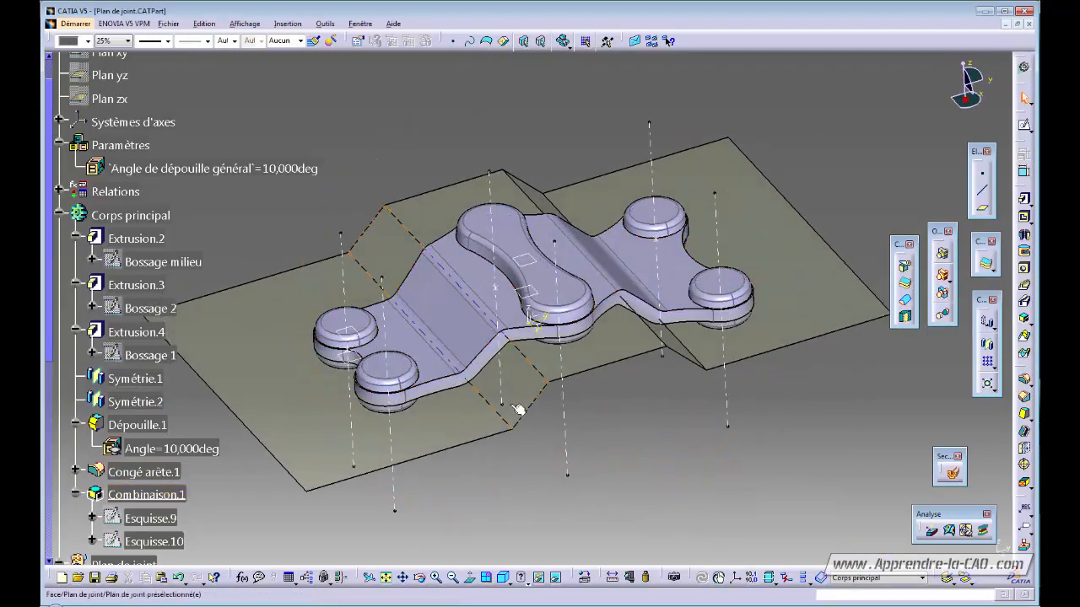
# - Rotate and zoom around the combined solid to inspect it
pyautogui.moveTo(514, 410); pyautogui.dragTo(557, 280, button='middle')
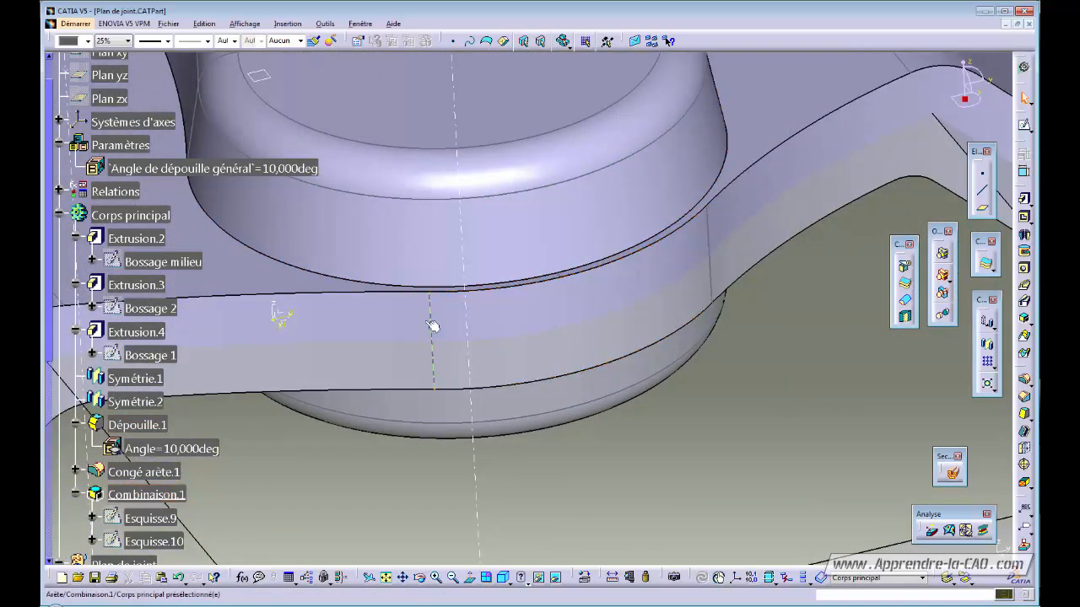
pyautogui.moveTo(574, 332); pyautogui.dragTo(597, 437, button='middle')
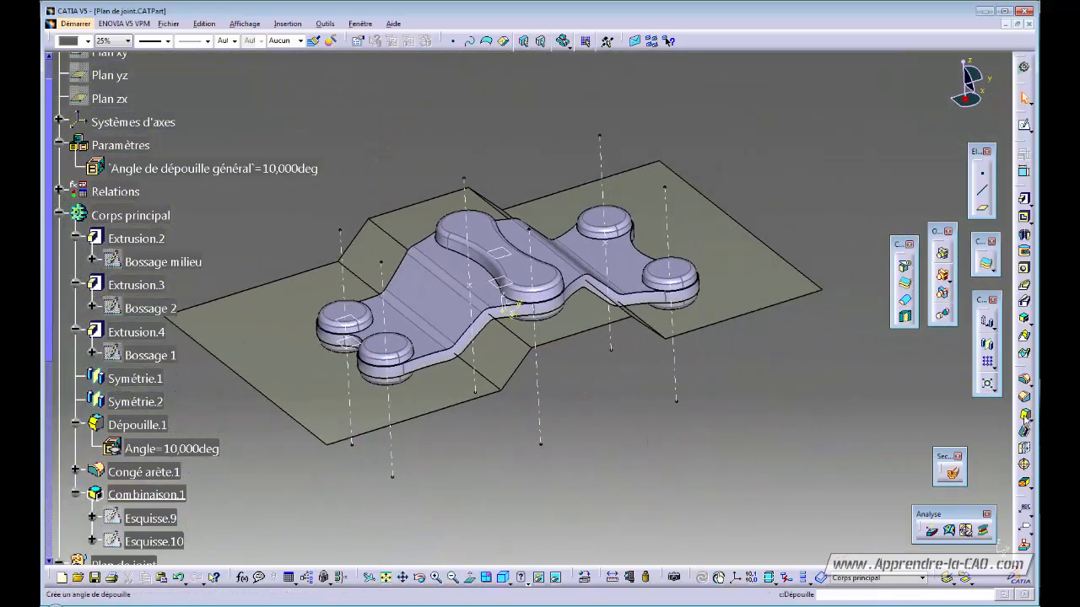
pyautogui.moveTo(701, 380); pyautogui.dragTo(675, 376, button='middle')
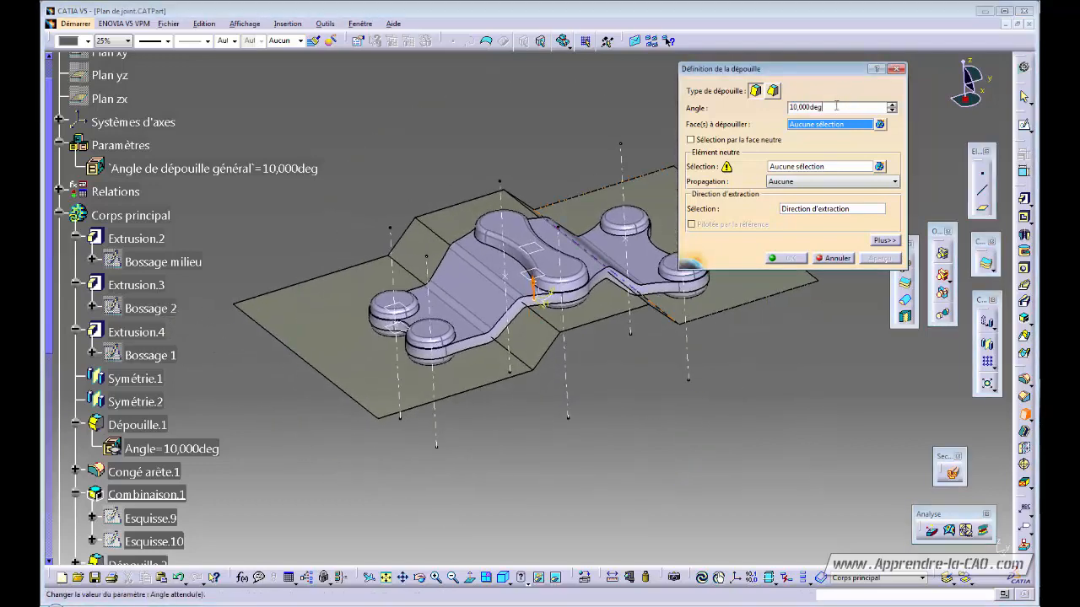
pyautogui.rightClick(844, 106)
pyautogui.click(878, 114)
pyautogui.click(211, 169)
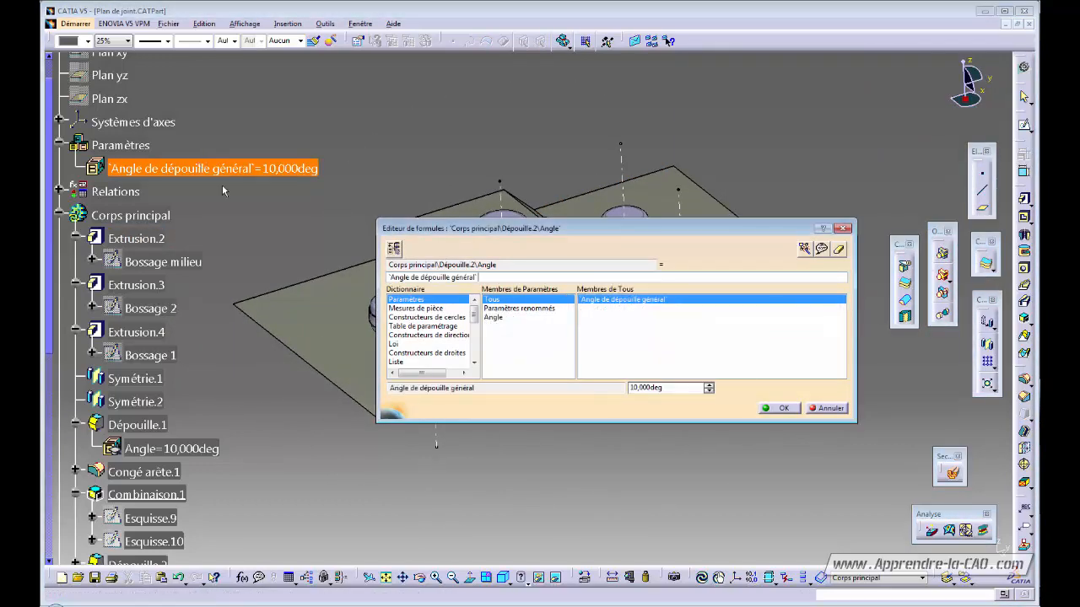
pyautogui.click(776, 408)
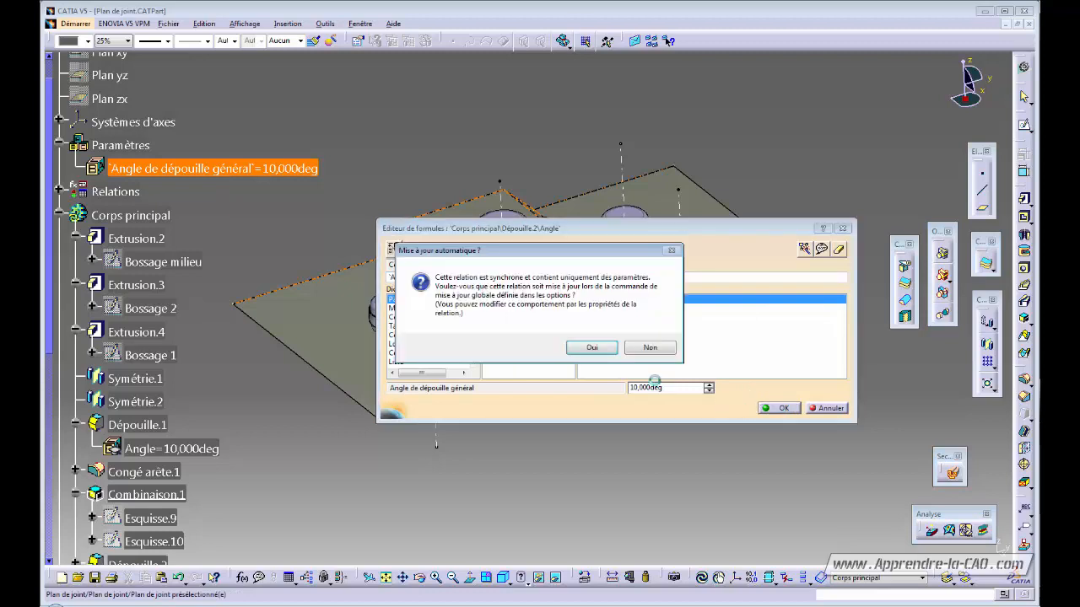
pyautogui.click(592, 347)
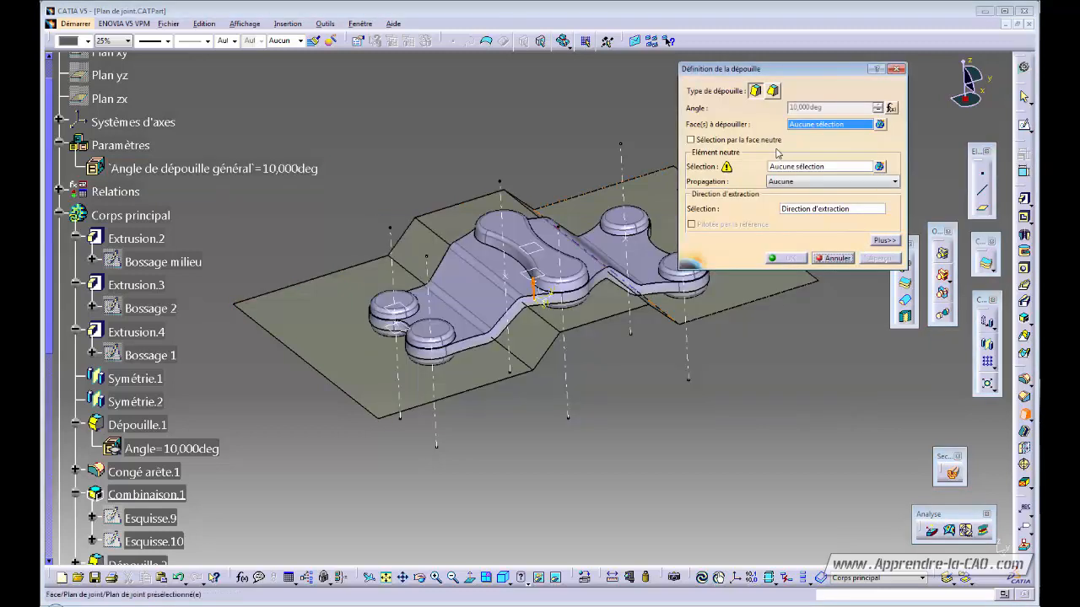
pyautogui.click(798, 167)
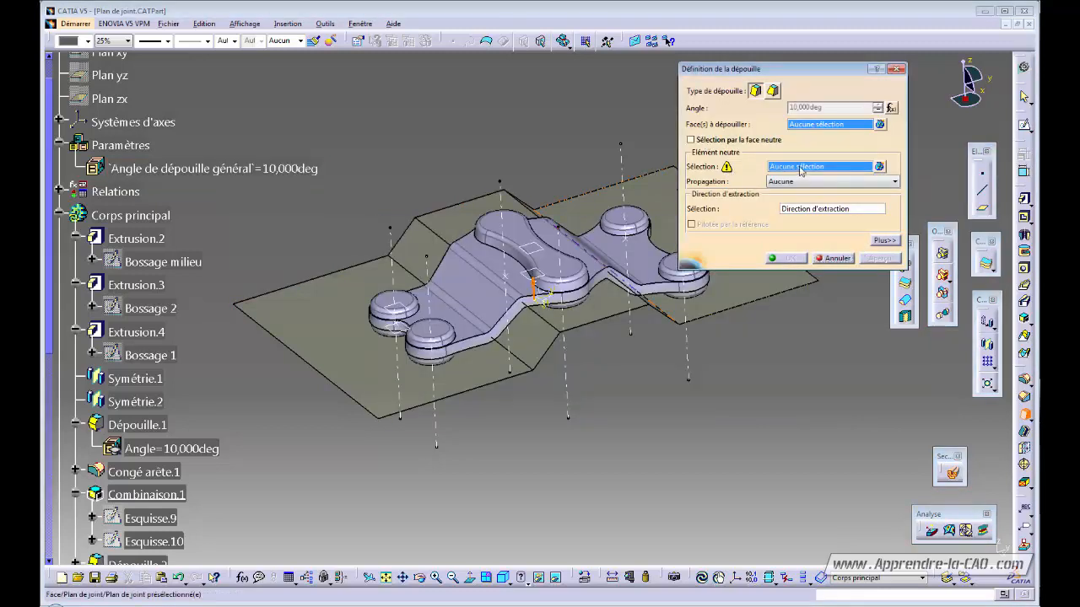
pyautogui.click(812, 125)
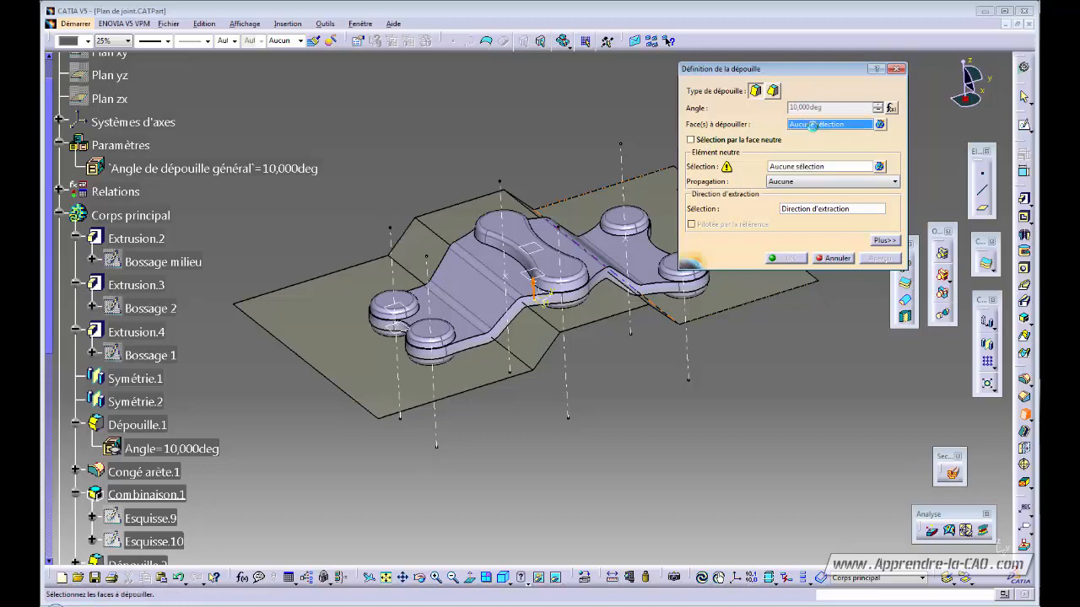
pyautogui.keyDown('ctrl'); pyautogui.moveTo(671, 367); pyautogui.dragTo(654, 291, button='middle'); pyautogui.keyUp('ctrl')
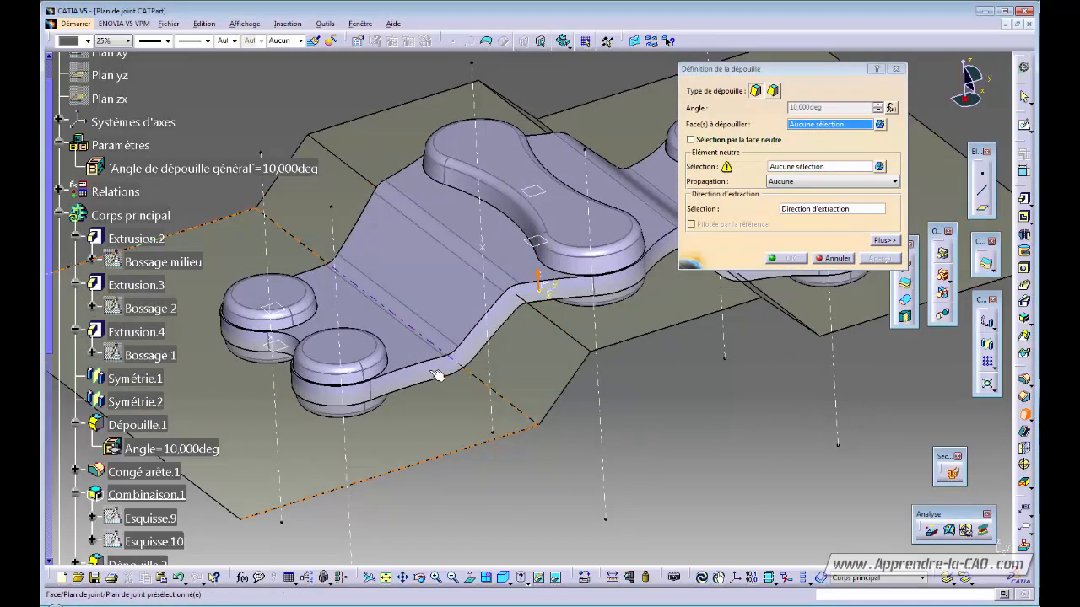
pyautogui.click(485, 338)
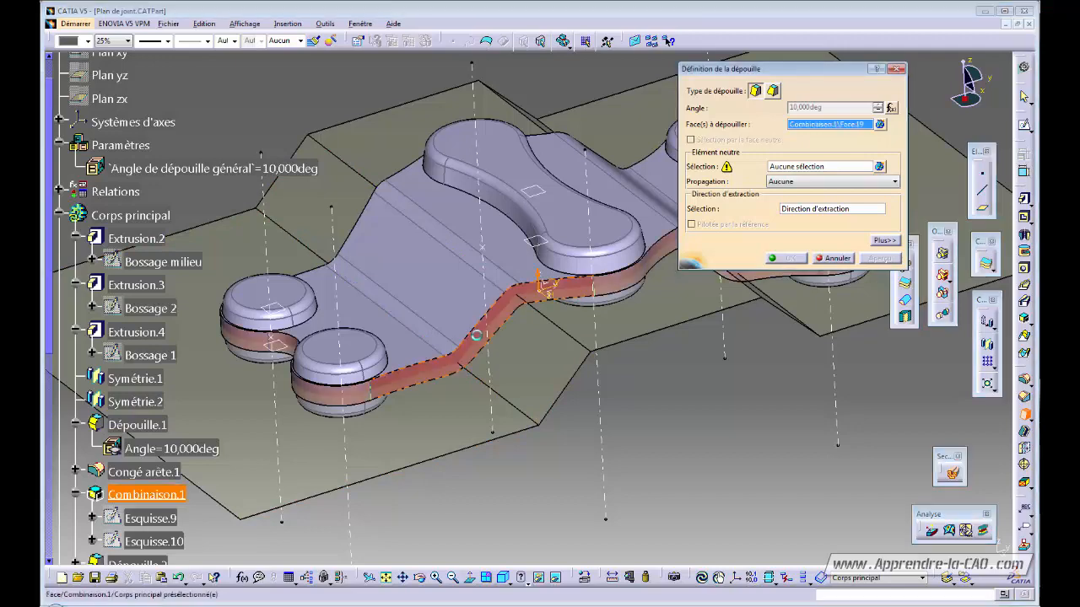
pyautogui.keyDown('ctrl'); pyautogui.moveTo(415, 202); pyautogui.dragTo(590, 375, button='middle'); pyautogui.keyUp('ctrl')
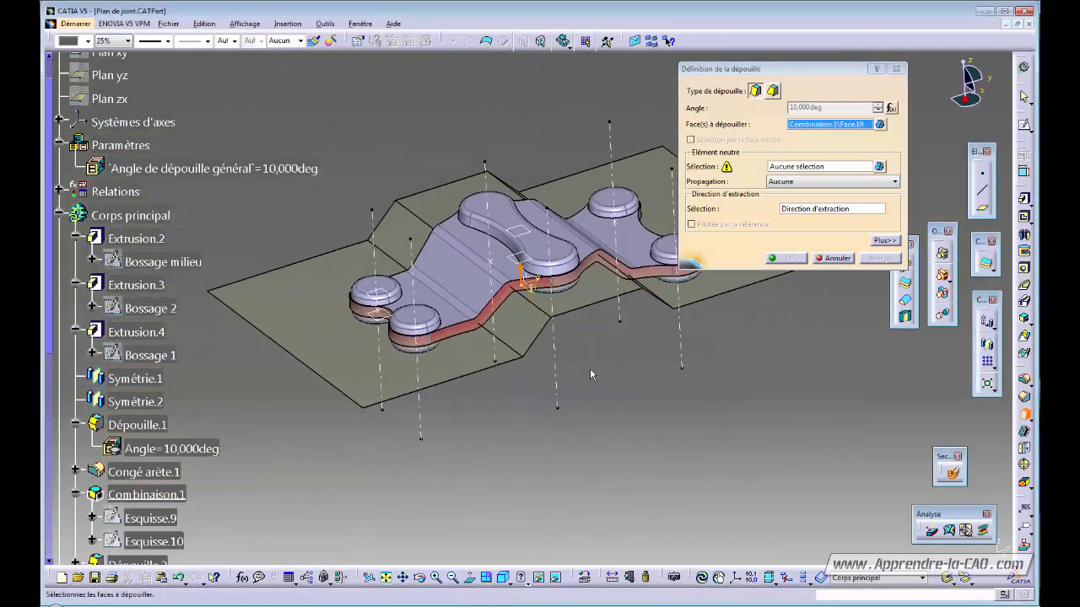
pyautogui.click(804, 167)
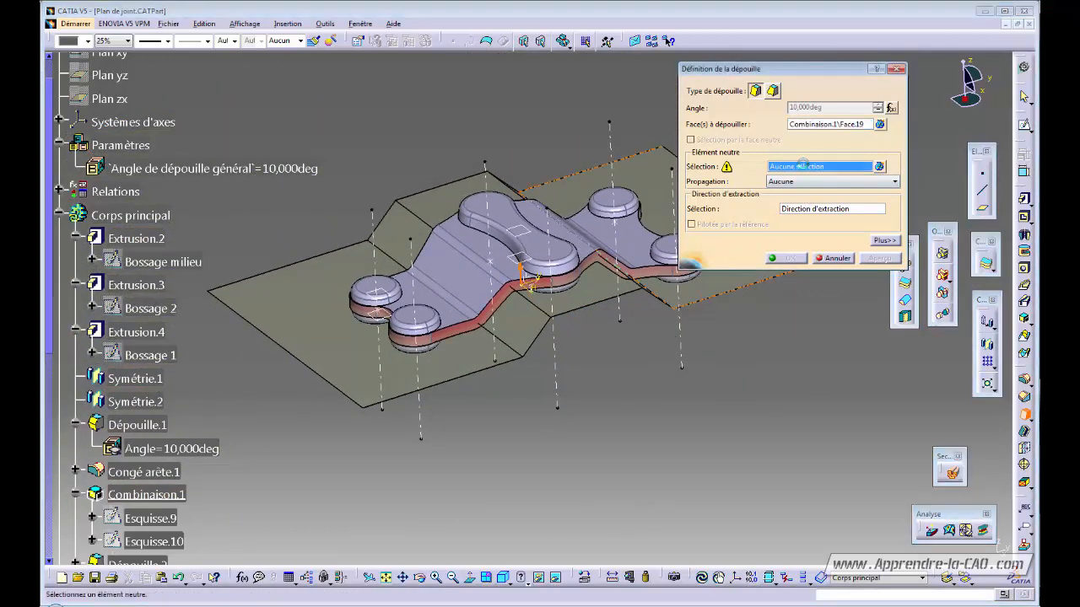
pyautogui.click(338, 345)
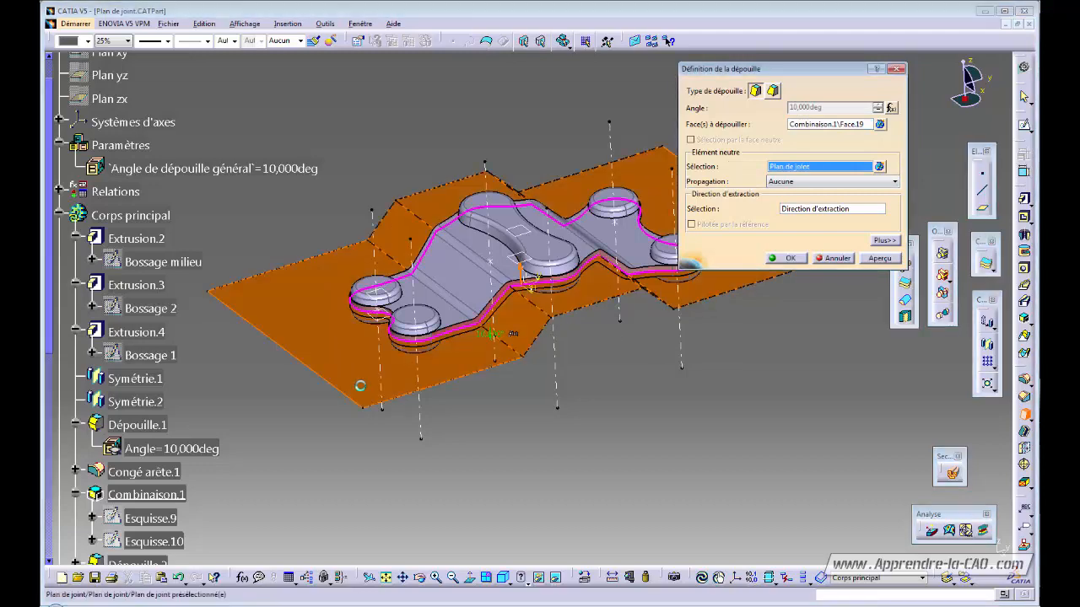
pyautogui.keyDown('ctrl'); pyautogui.moveTo(621, 373); pyautogui.dragTo(498, 287, button='middle'); pyautogui.keyUp('ctrl')
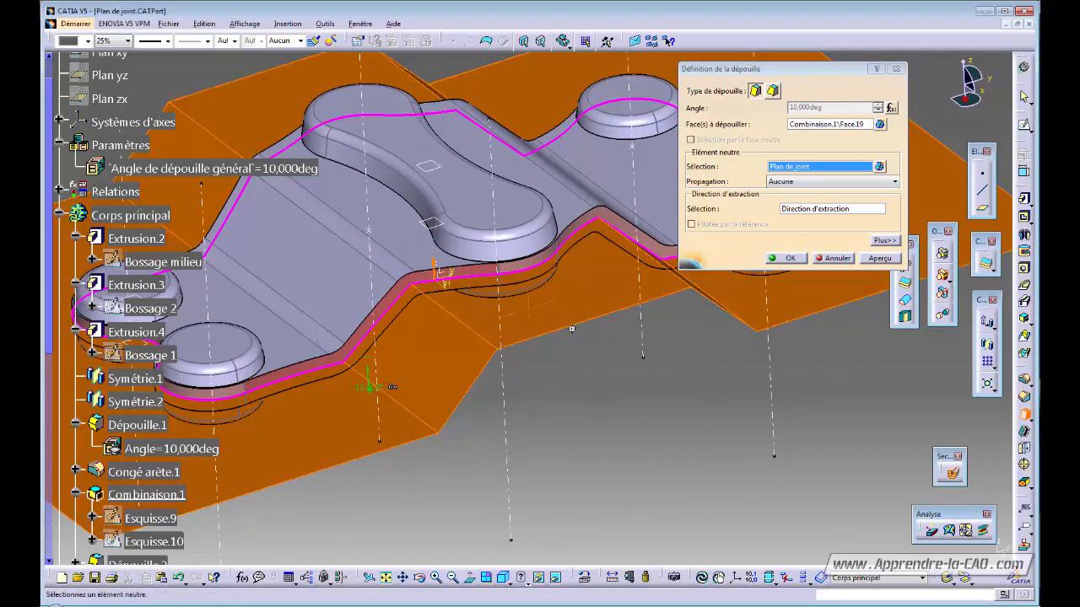
pyautogui.keyDown('ctrl'); pyautogui.moveTo(700, 289); pyautogui.dragTo(481, 333, button='middle'); pyautogui.keyUp('ctrl')
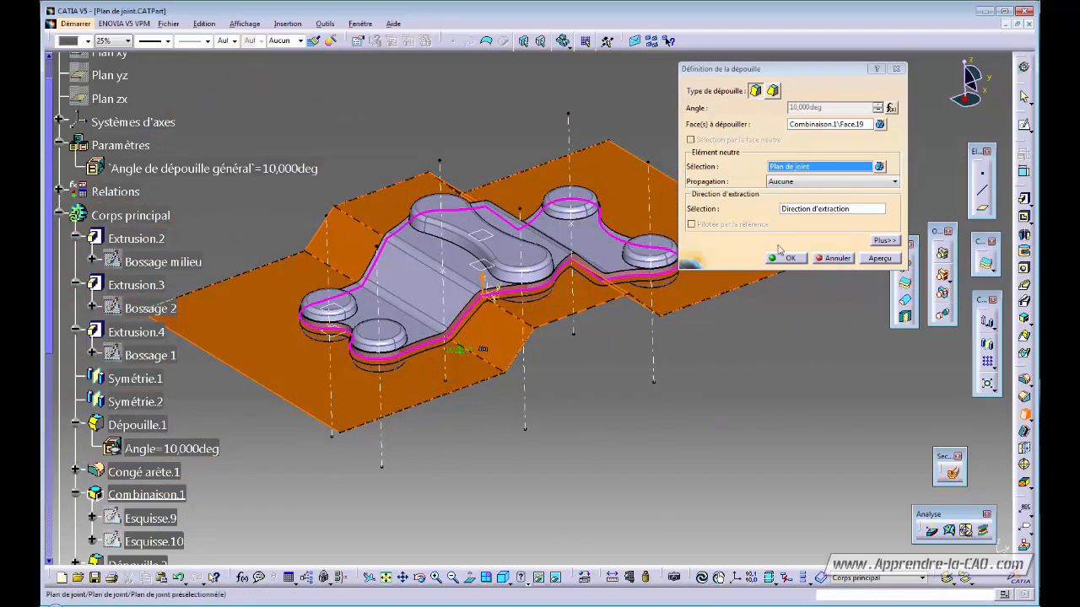
pyautogui.click(882, 241)
pyautogui.click(849, 100)
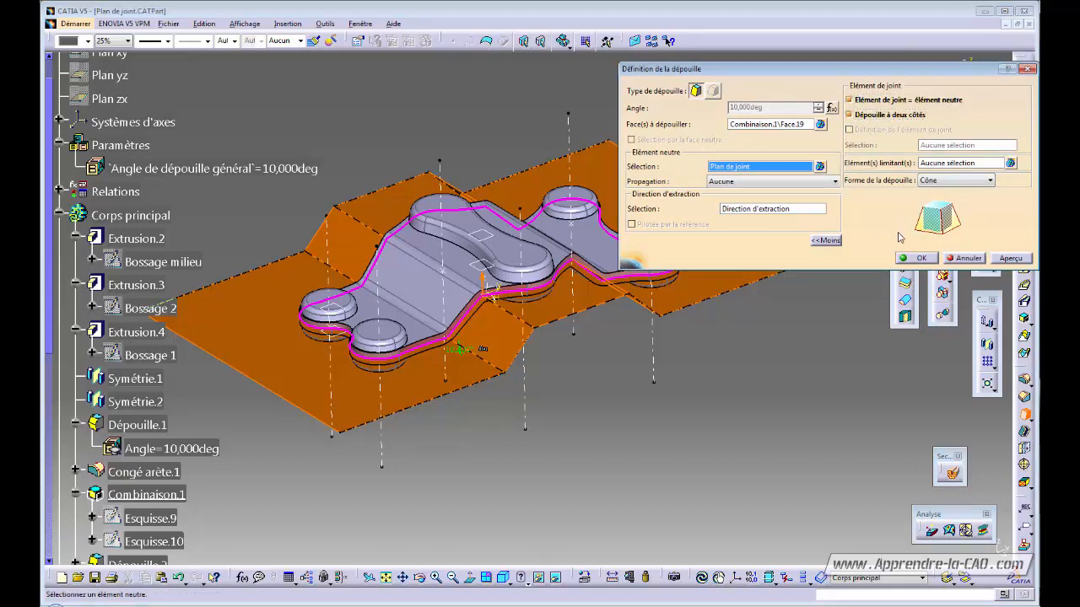
pyautogui.click(922, 258)
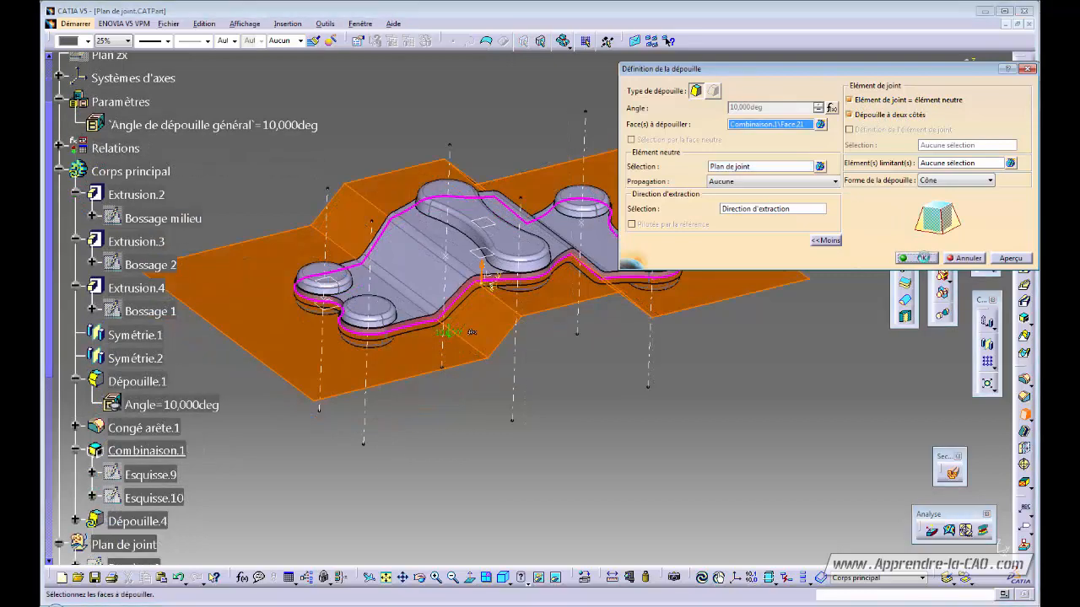
pyautogui.click(617, 437)
pyautogui.moveTo(617, 437); pyautogui.dragTo(645, 367, button='middle')
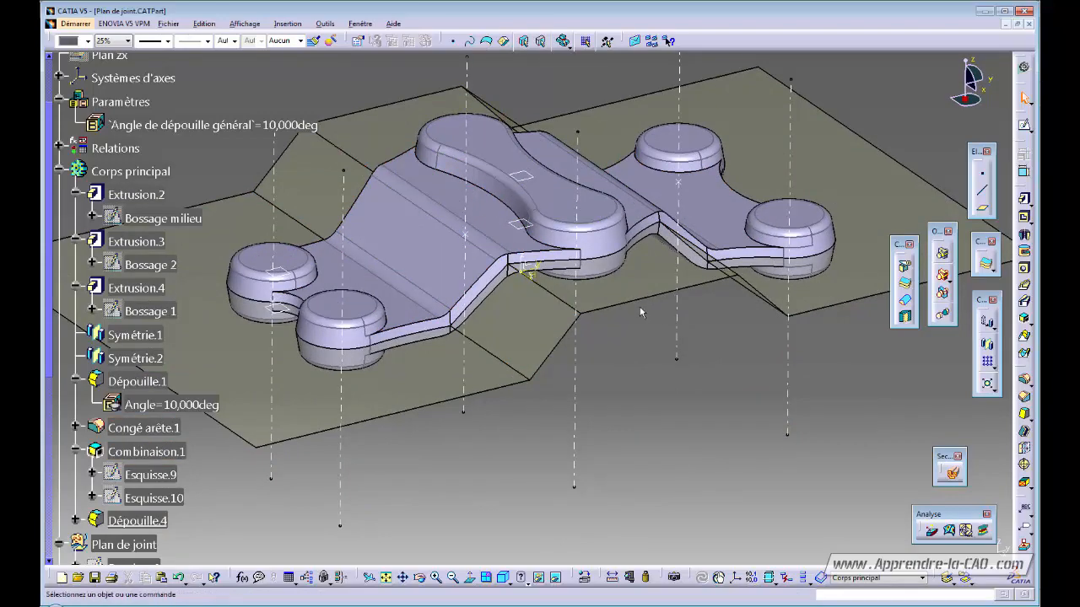
pyautogui.moveTo(577, 312); pyautogui.dragTo(564, 394, button='middle')
pyautogui.moveTo(604, 436); pyautogui.dragTo(729, 424, button='middle')
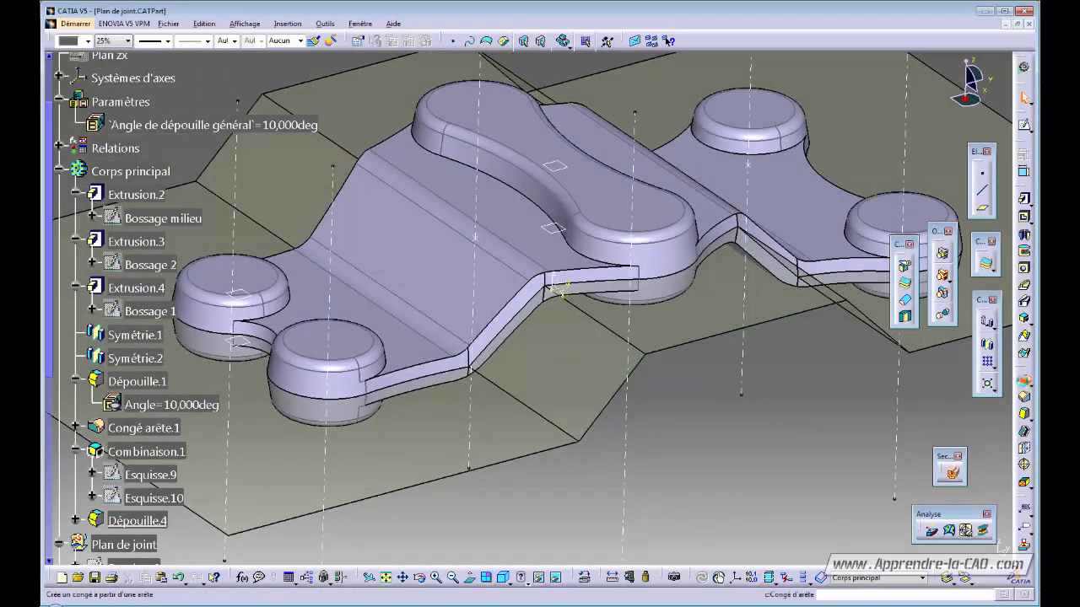
pyautogui.click(1025, 383)
pyautogui.moveTo(663, 427); pyautogui.dragTo(442, 402, button='middle')
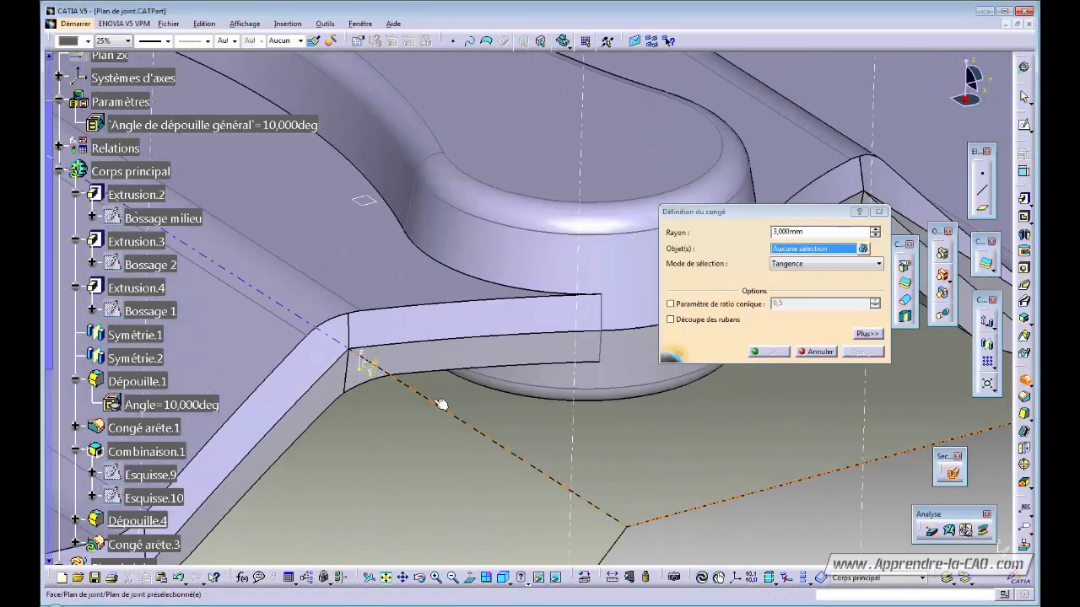
pyautogui.click(497, 302)
pyautogui.moveTo(498, 302); pyautogui.dragTo(496, 275, button='middle')
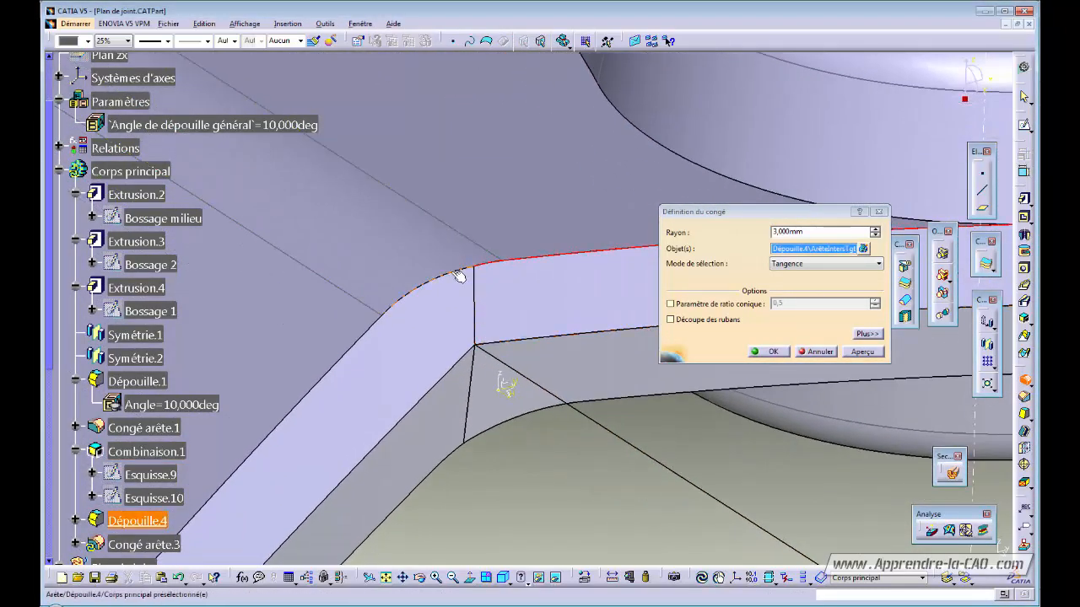
pyautogui.click(428, 277)
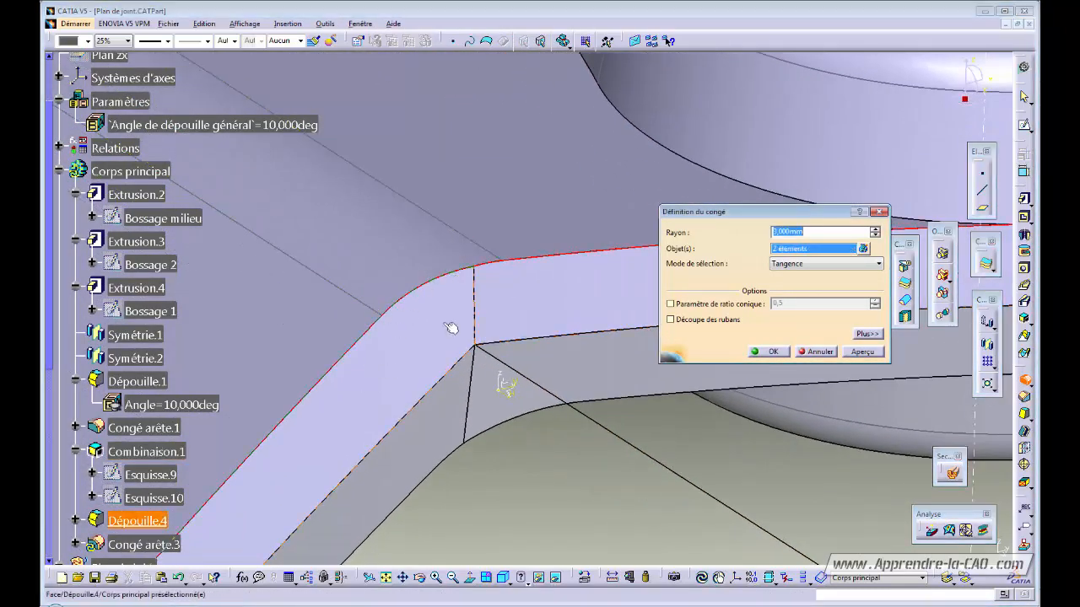
pyautogui.moveTo(489, 307); pyautogui.dragTo(506, 345, button='middle')
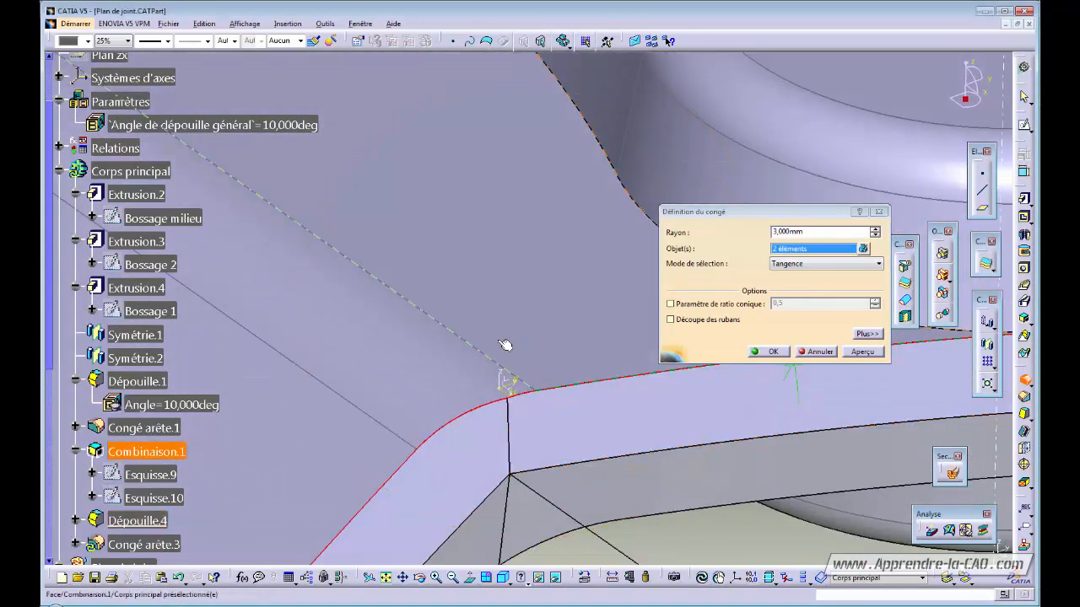
pyautogui.middleClick(512, 401)
pyautogui.moveTo(515, 405); pyautogui.dragTo(512, 508, button='middle')
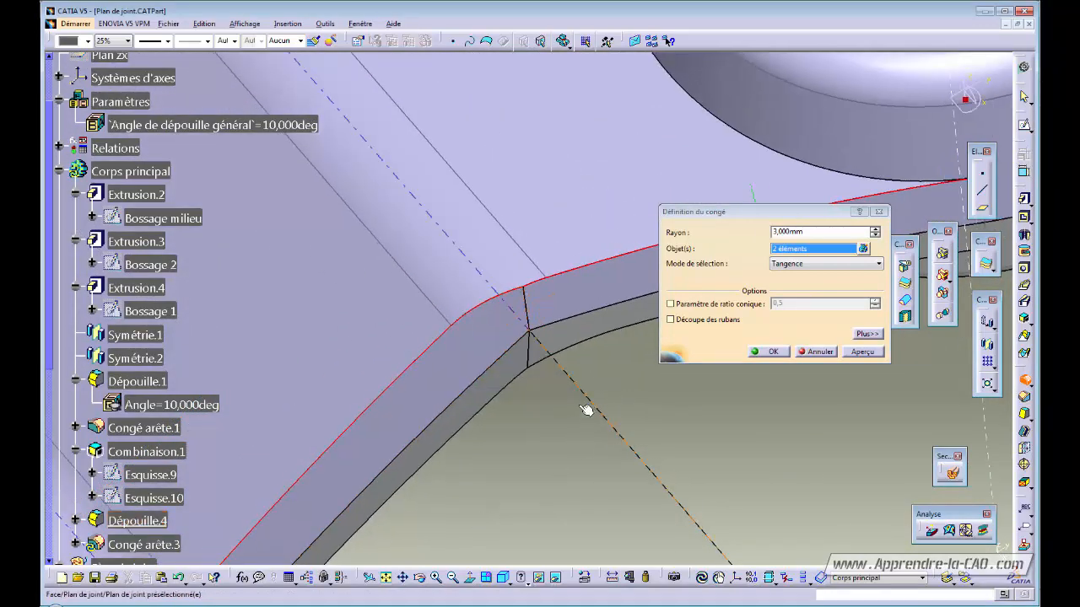
pyautogui.moveTo(603, 432); pyautogui.dragTo(523, 365, button='middle')
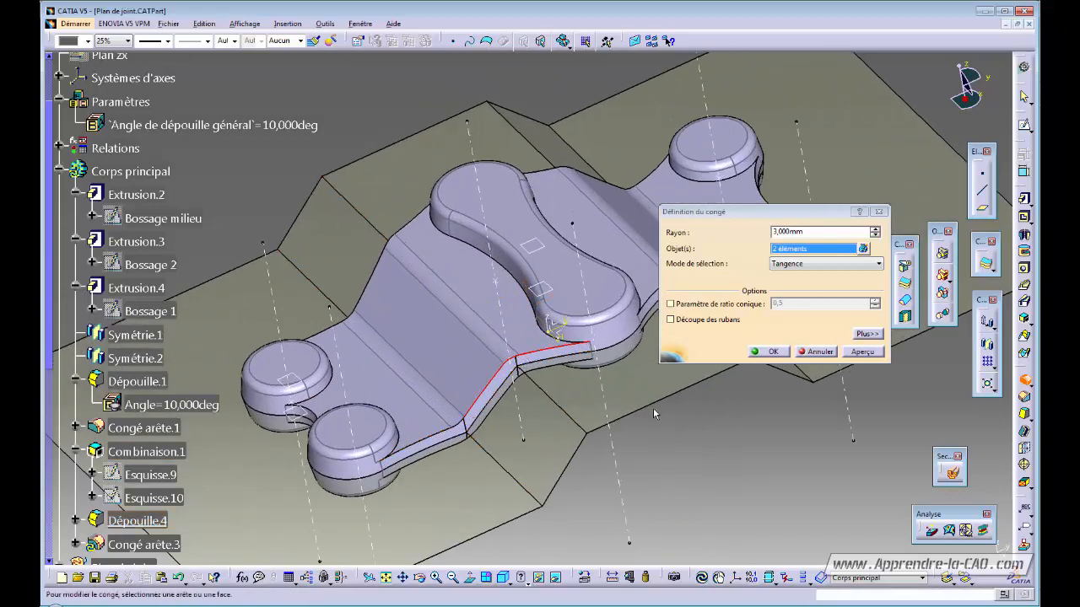
pyautogui.click(820, 353)
pyautogui.moveTo(567, 434); pyautogui.dragTo(612, 344, button='middle')
pyautogui.click(613, 345)
# - Locate the parting plane with Centrer le graphe and open sketch Esquisse.8 for editing
pyautogui.rightClick(601, 342)
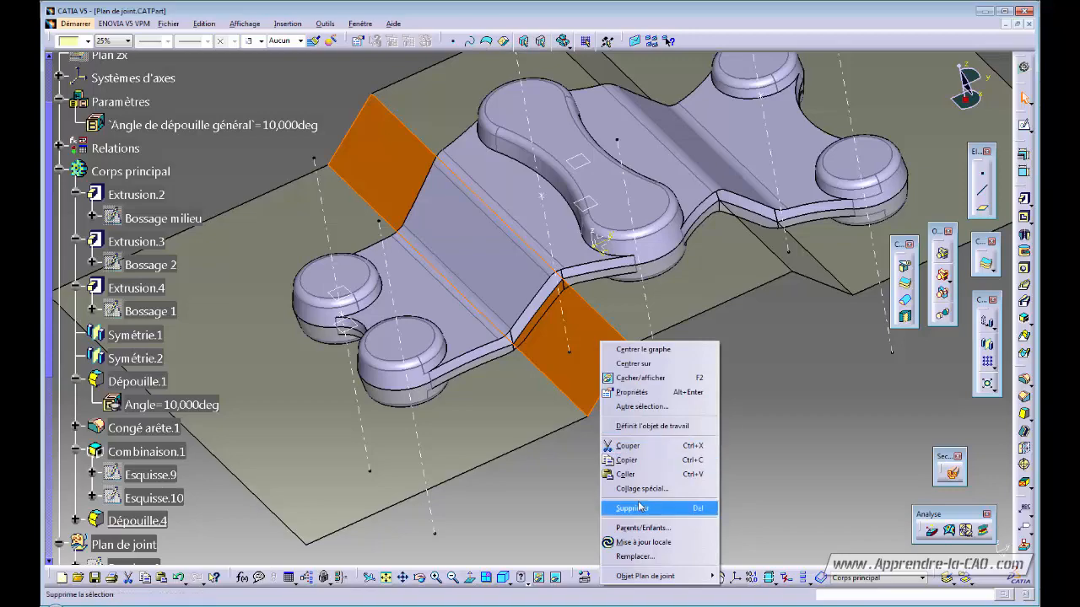
pyautogui.click(644, 349)
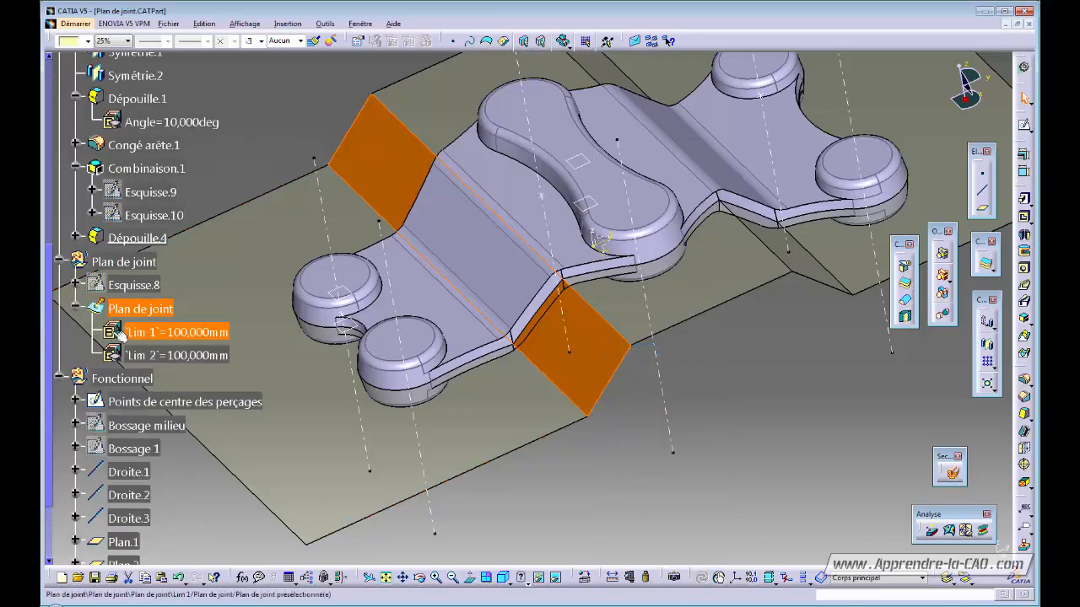
pyautogui.doubleClick(133, 285)
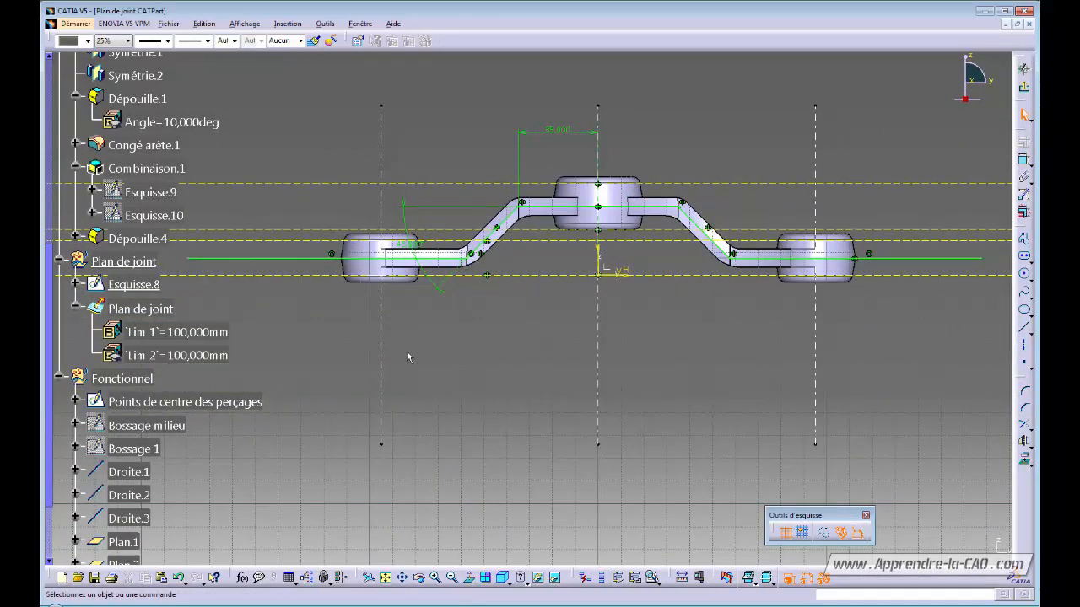
# - Add an R8 corner fillet at the profile's upper bend
pyautogui.moveTo(581, 429)
pyautogui.mouseDown(button='middle')
pyautogui.moveTo(660, 407)
pyautogui.moveTo(649, 457)
pyautogui.mouseUp(button='middle')
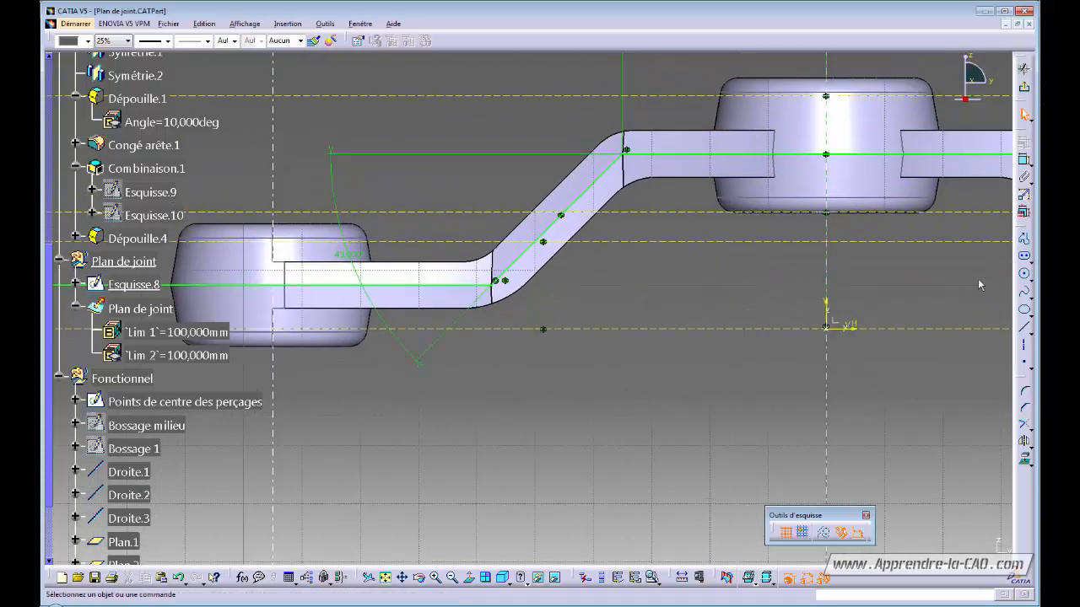
pyautogui.click(1027, 396)
pyautogui.moveTo(579, 297)
pyautogui.mouseDown(button='middle')
pyautogui.moveTo(533, 346)
pyautogui.moveTo(574, 269)
pyautogui.mouseUp(button='middle')
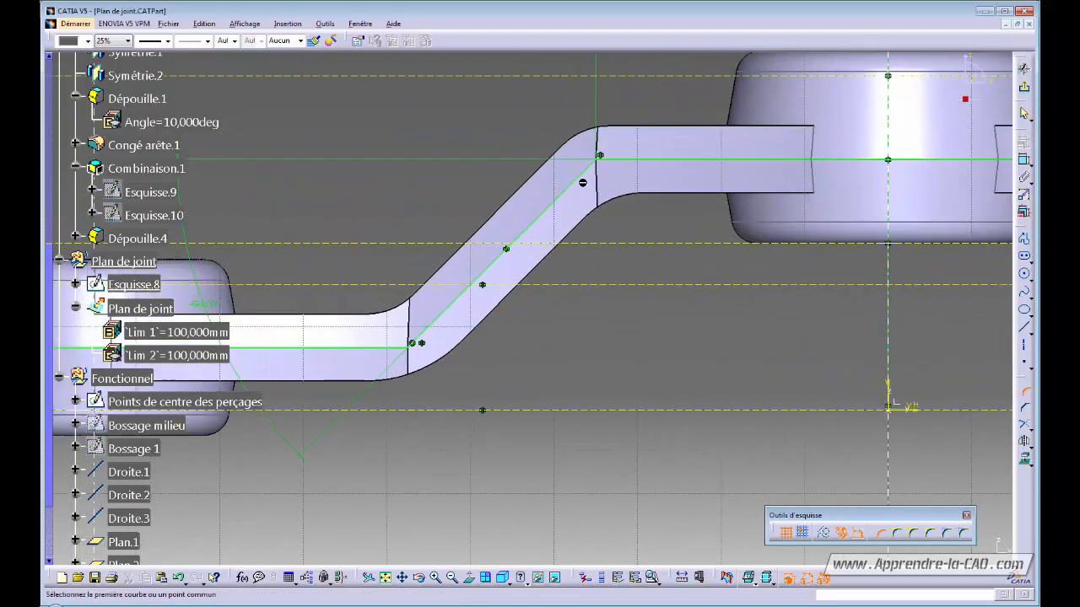
pyautogui.click(609, 163)
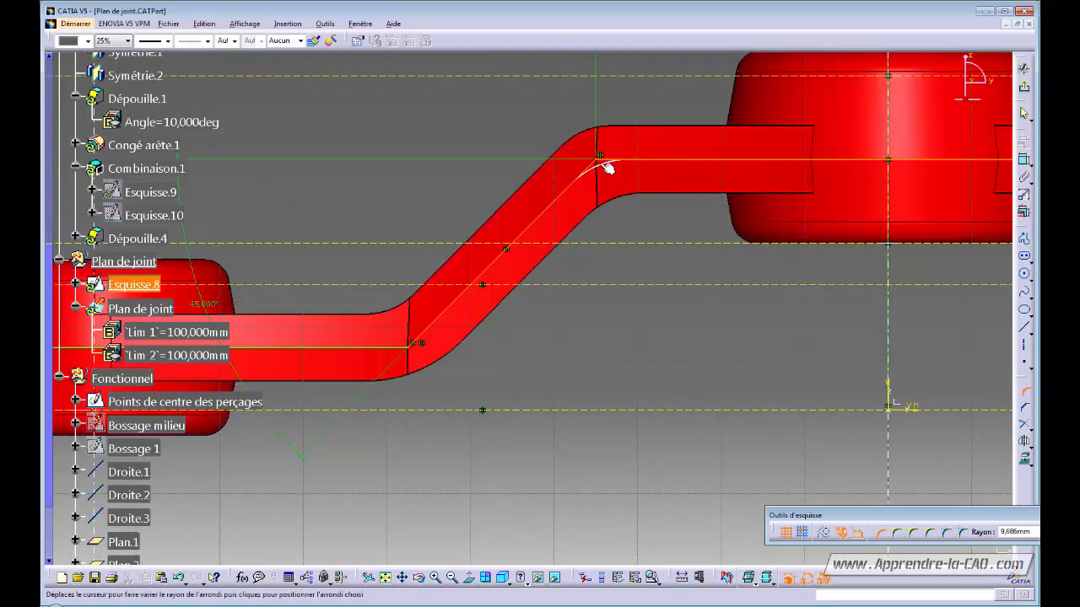
pyautogui.click(605, 170)
pyautogui.doubleClick(608, 172)
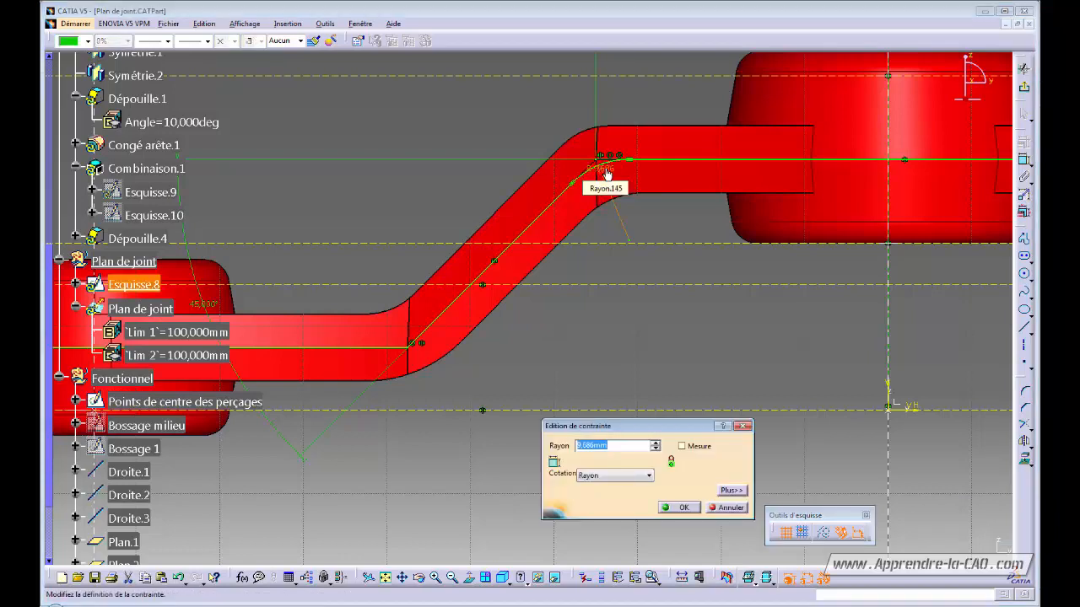
pyautogui.press('Return')
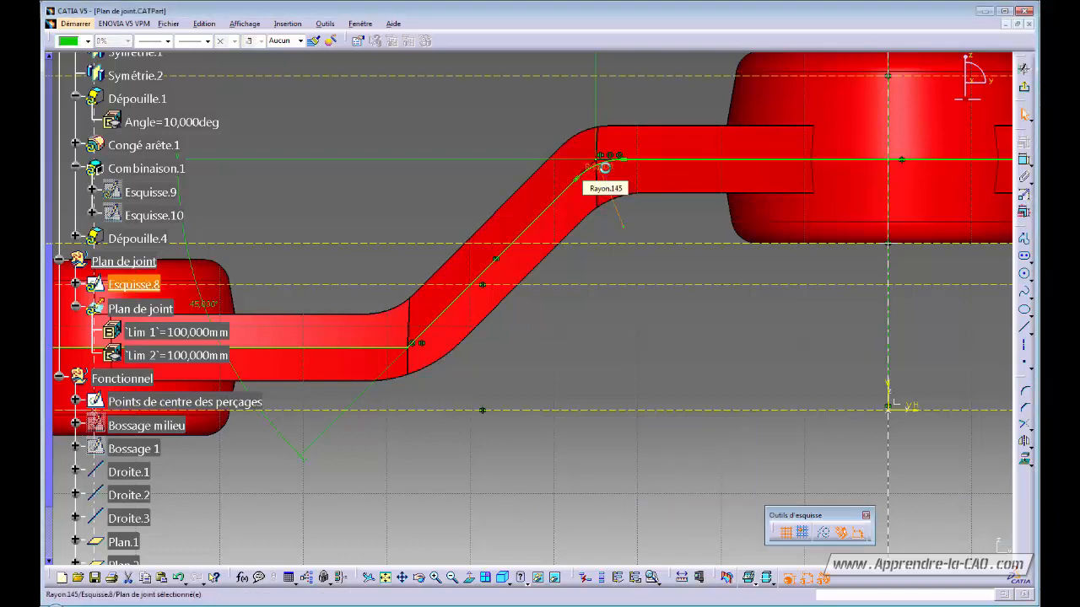
pyautogui.click(699, 396)
# - Fillet the lower bend between the horizontal and slanted lines with an 8 mm radius
pyautogui.click(1025, 392)
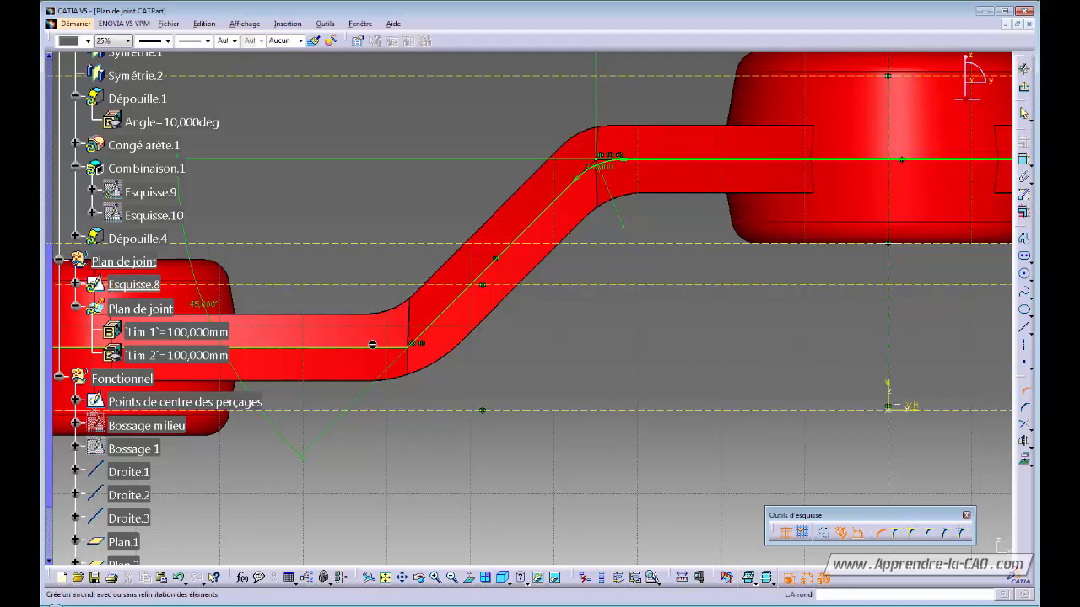
pyautogui.click(397, 347)
pyautogui.click(422, 336)
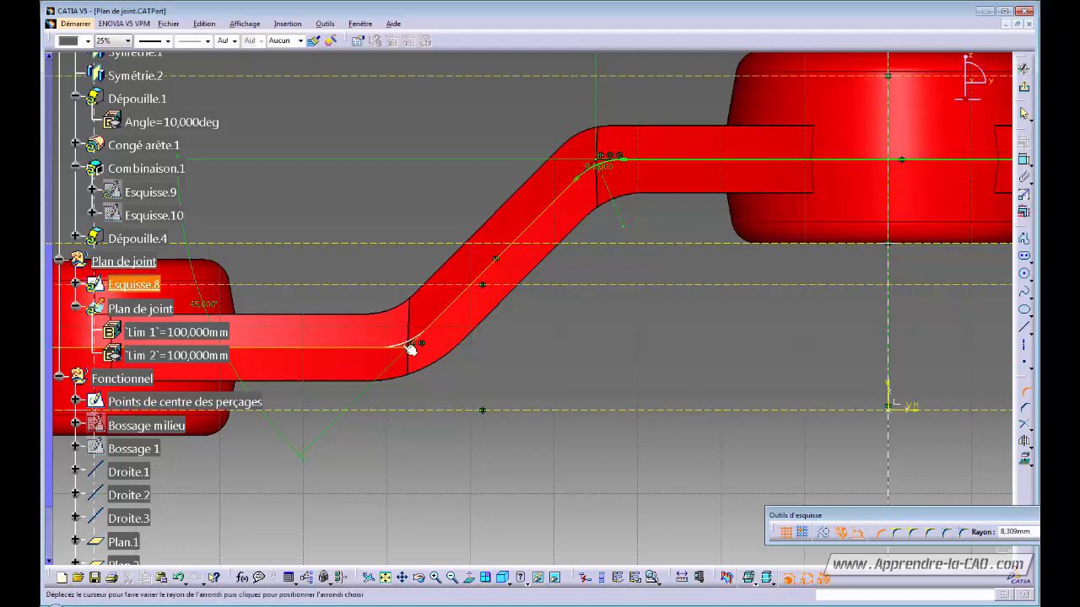
pyautogui.click(410, 349)
pyautogui.doubleClick(404, 336)
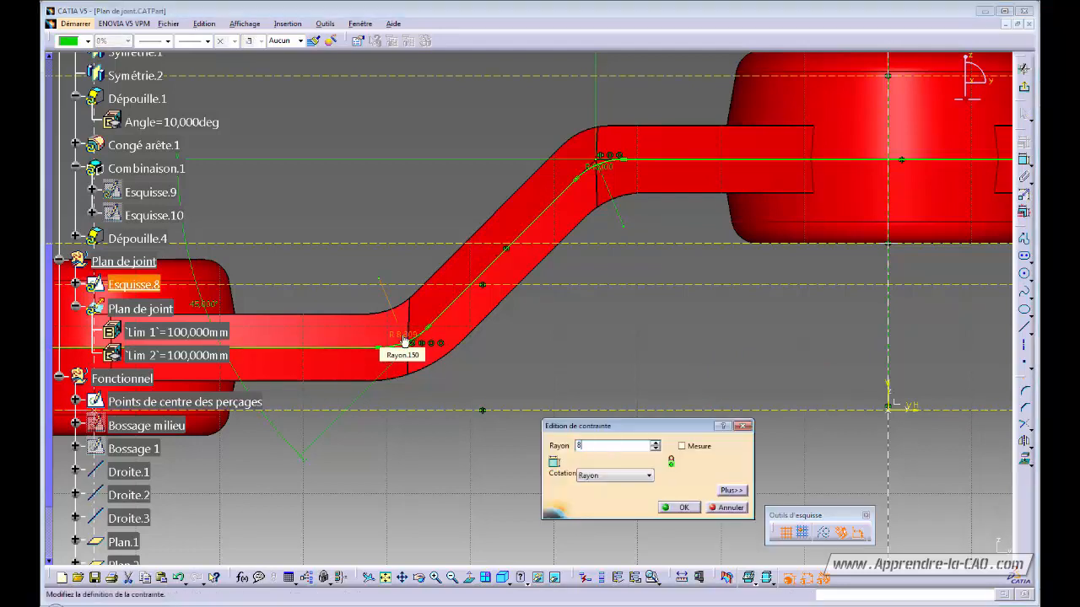
pyautogui.press('Return')
# - Add a corner fillet at a bend on the other side and confirm its radius
pyautogui.moveTo(632, 342); pyautogui.dragTo(798, 405, button='middle')
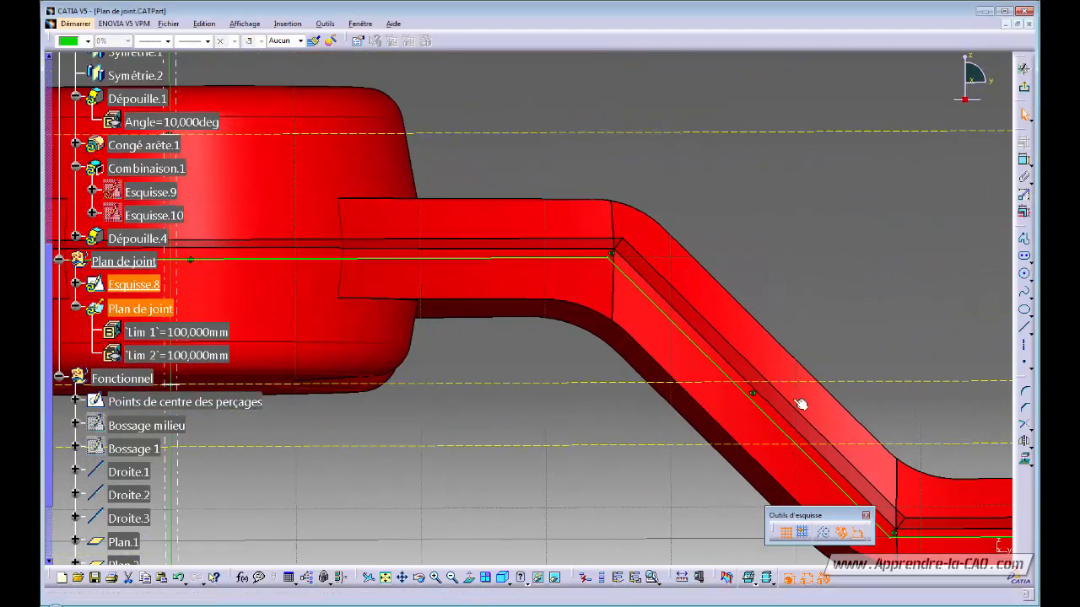
pyautogui.click(1025, 395)
pyautogui.click(617, 261)
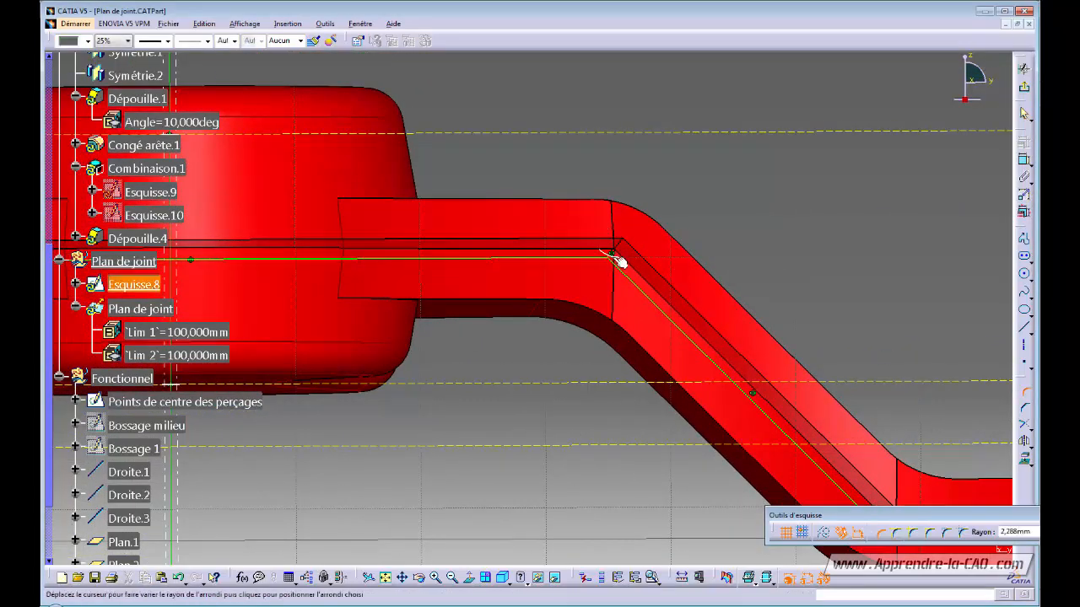
pyautogui.click(613, 270)
pyautogui.doubleClick(601, 275)
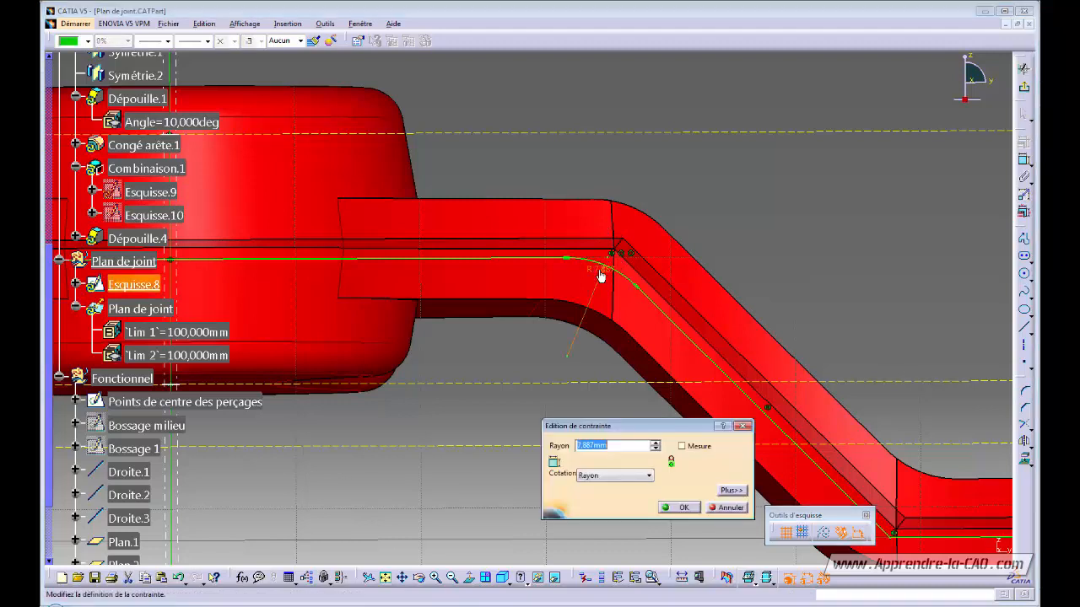
pyautogui.press('Return')
pyautogui.click(971, 393)
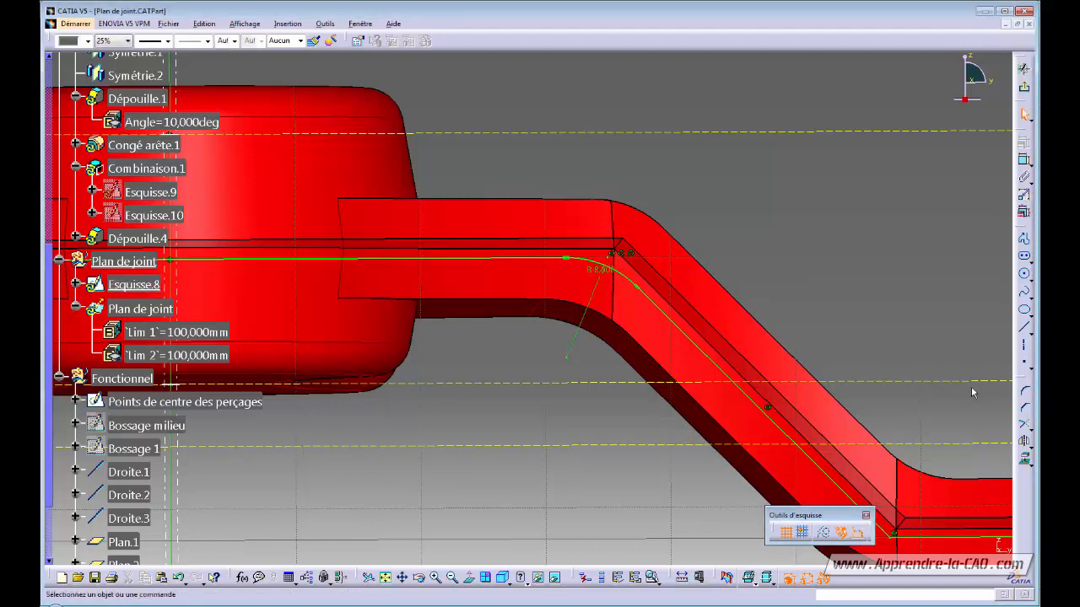
# - Fillet the lower right bend with a radius of 5
pyautogui.click(1024, 393)
pyautogui.moveTo(899, 521); pyautogui.dragTo(669, 309, button='middle')
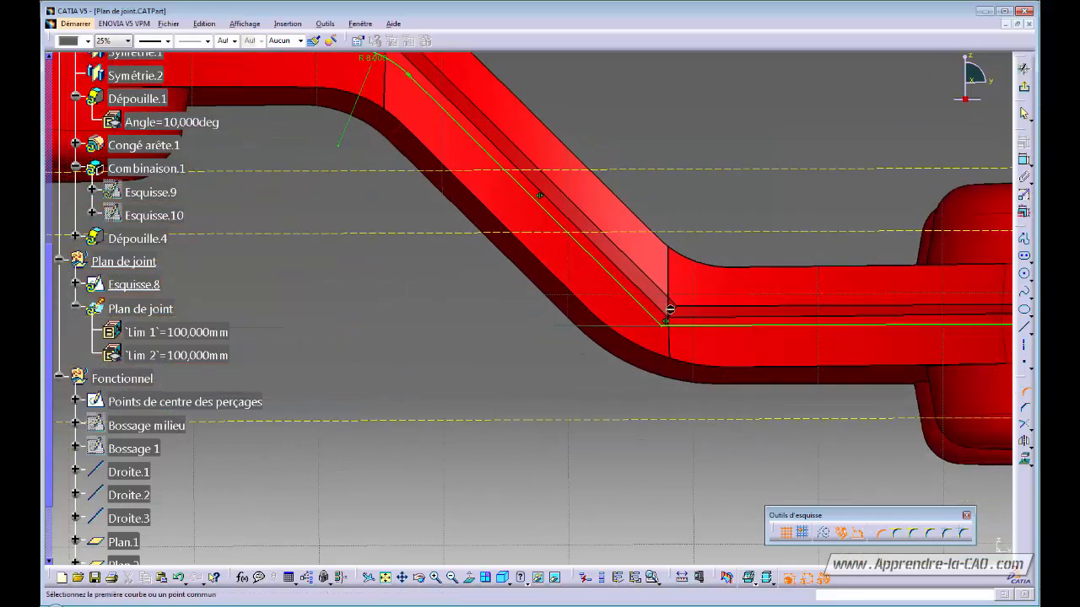
pyautogui.click(666, 330)
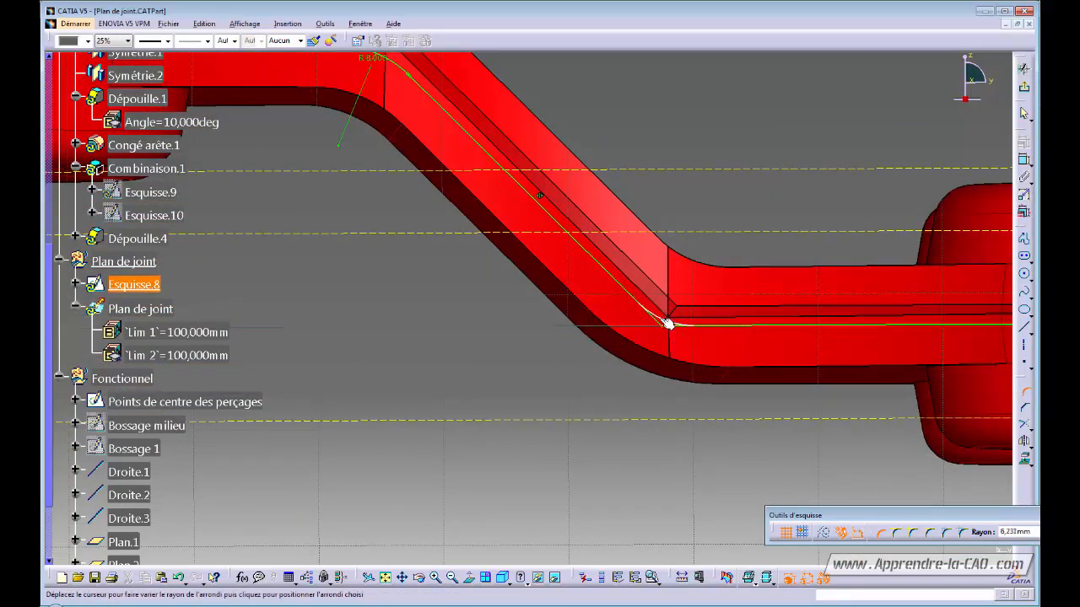
pyautogui.click(667, 323)
pyautogui.doubleClick(664, 311)
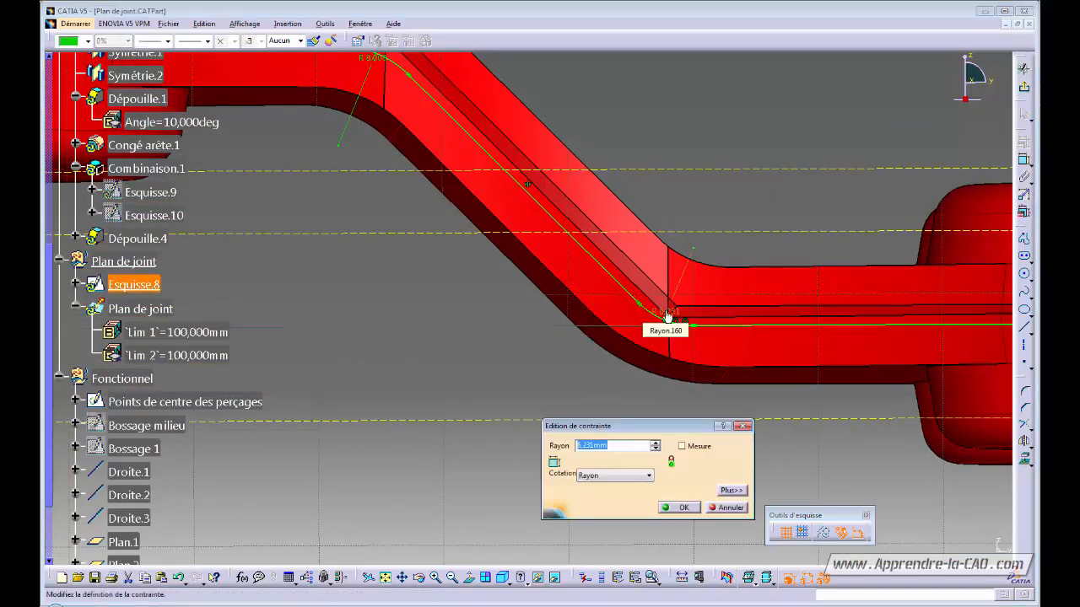
pyautogui.write('5')
pyautogui.press('Return')
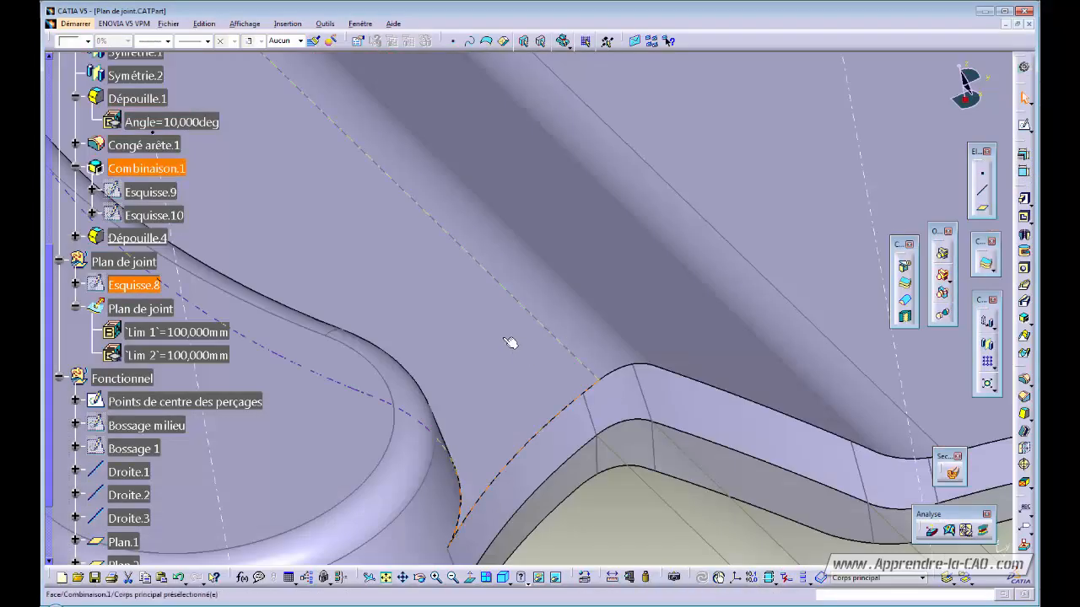
# - Start a 3 mm edge fillet and pick the rib edge chain, draft edge and three more edges
pyautogui.moveTo(517, 281)
pyautogui.mouseDown(button='middle')
pyautogui.moveTo(553, 414)
pyautogui.moveTo(539, 240)
pyautogui.moveTo(621, 229)
pyautogui.moveTo(634, 345)
pyautogui.moveTo(605, 366)
pyautogui.moveTo(631, 333)
pyautogui.mouseUp(button='middle')
pyautogui.click(858, 422)
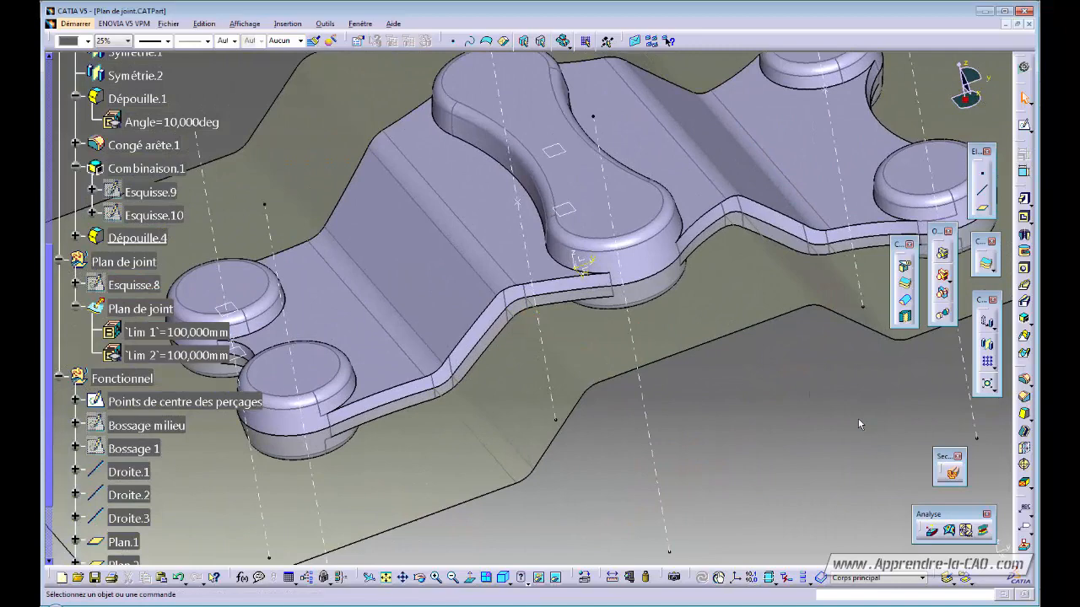
pyautogui.click(1025, 382)
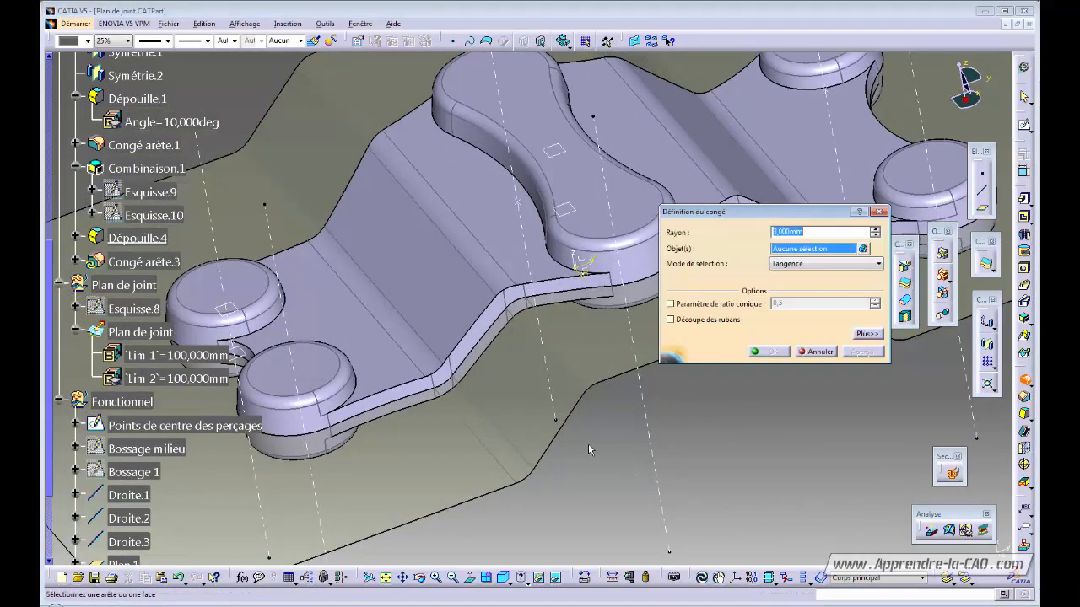
pyautogui.click(563, 284)
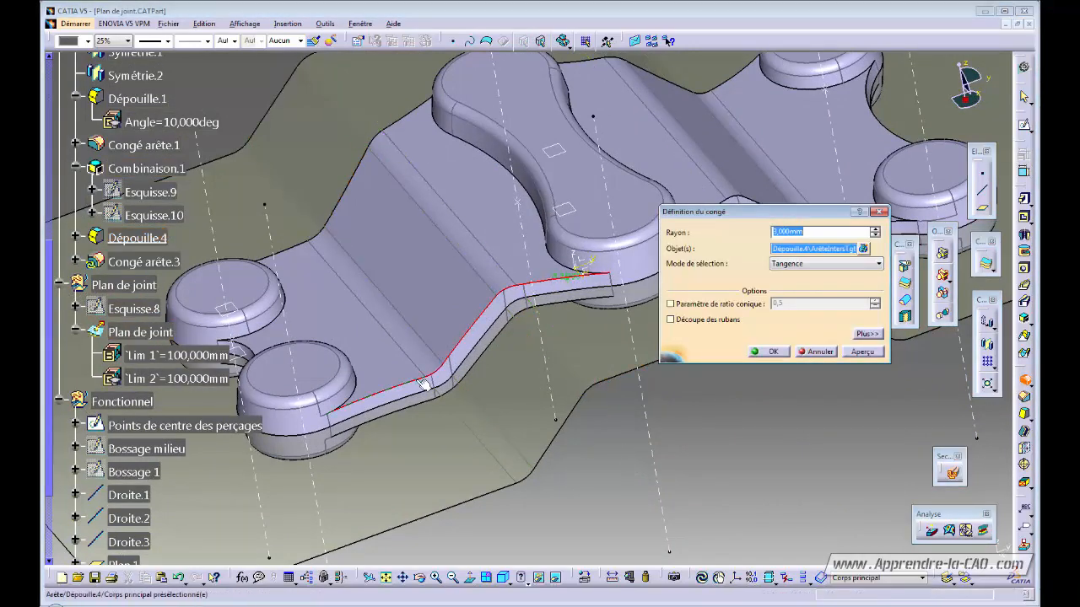
pyautogui.moveTo(414, 406); pyautogui.dragTo(653, 338, button='middle')
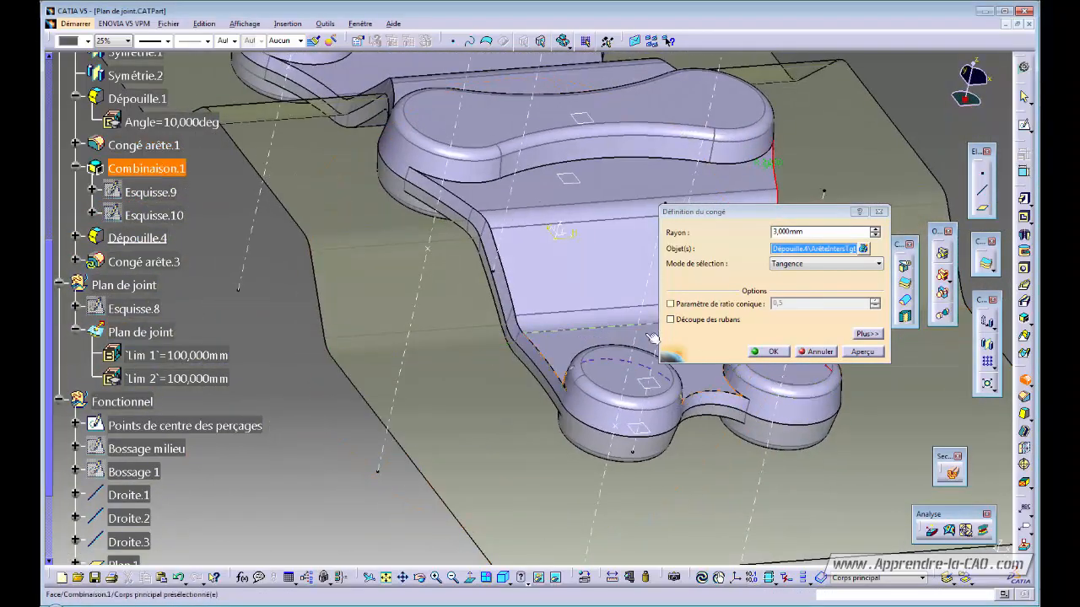
pyautogui.click(464, 200)
pyautogui.moveTo(562, 354); pyautogui.dragTo(236, 285, button='middle')
pyautogui.moveTo(486, 300)
pyautogui.mouseDown(button='middle')
pyautogui.moveTo(499, 342)
pyautogui.moveTo(469, 219)
pyautogui.moveTo(444, 228)
pyautogui.moveTo(451, 147)
pyautogui.moveTo(513, 394)
pyautogui.moveTo(343, 283)
pyautogui.moveTo(340, 242)
pyautogui.moveTo(374, 259)
pyautogui.moveTo(376, 152)
pyautogui.moveTo(473, 291)
pyautogui.mouseUp(button='middle')
pyautogui.click(417, 110)
pyautogui.click(327, 284)
pyautogui.click(338, 235)
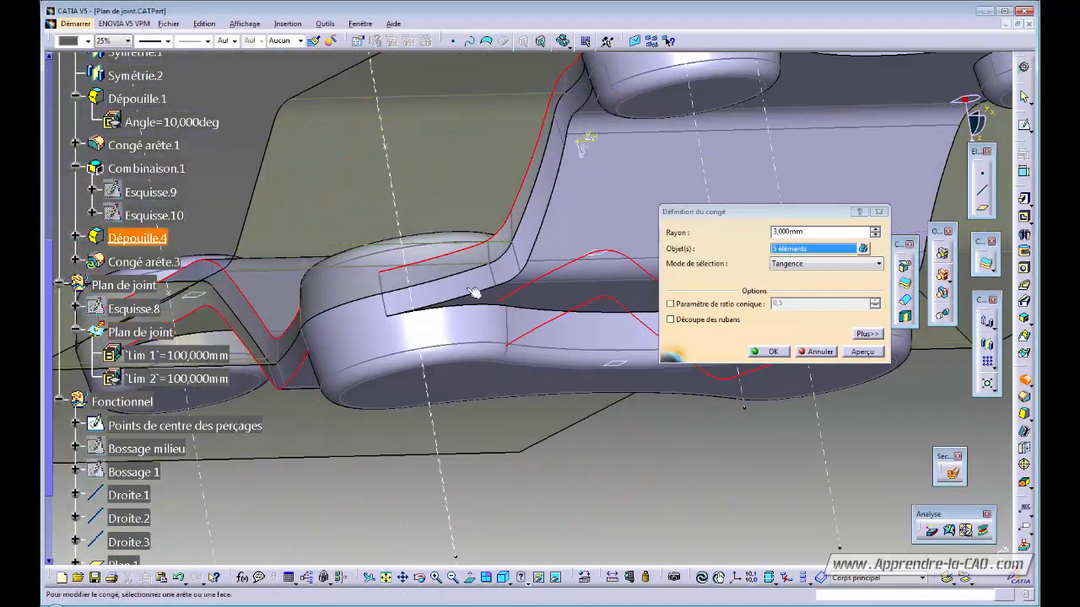
# - Add the lower side, inner profile and eighth edges, then create Congé arête.3
pyautogui.click(473, 296)
pyautogui.moveTo(486, 345)
pyautogui.mouseDown(button='middle')
pyautogui.moveTo(380, 367)
pyautogui.moveTo(359, 135)
pyautogui.moveTo(316, 109)
pyautogui.mouseUp(button='middle')
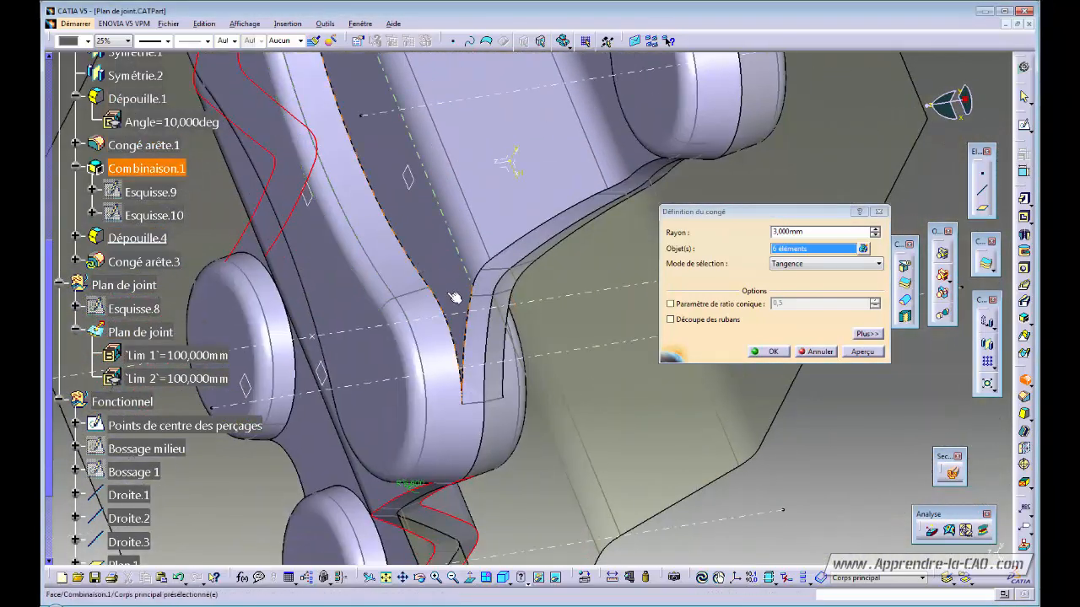
pyautogui.click(477, 309)
pyautogui.moveTo(477, 309); pyautogui.dragTo(451, 301, button='middle')
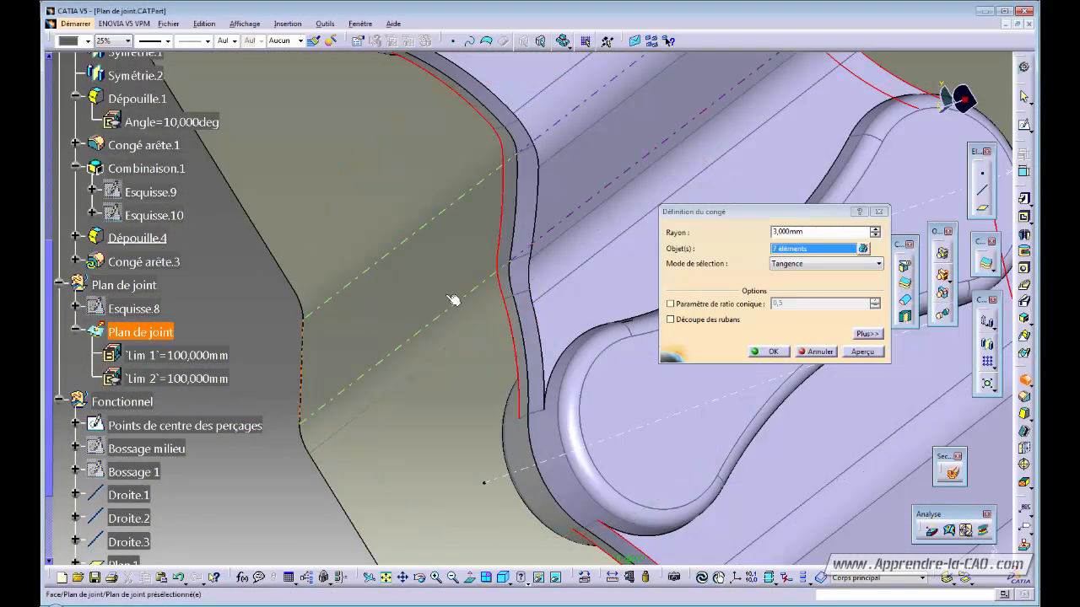
pyautogui.click(545, 331)
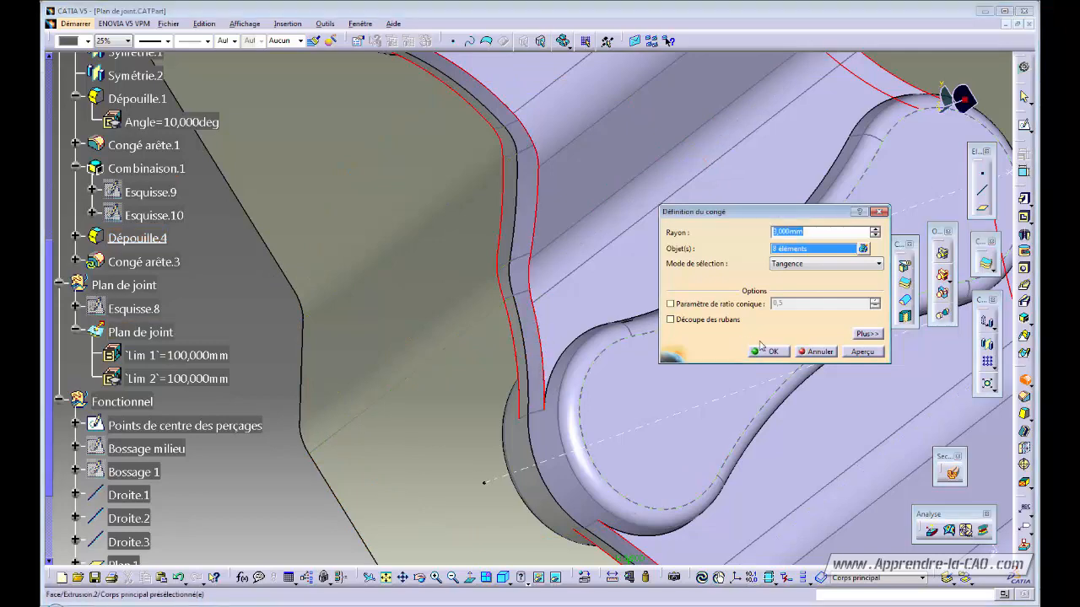
pyautogui.click(772, 352)
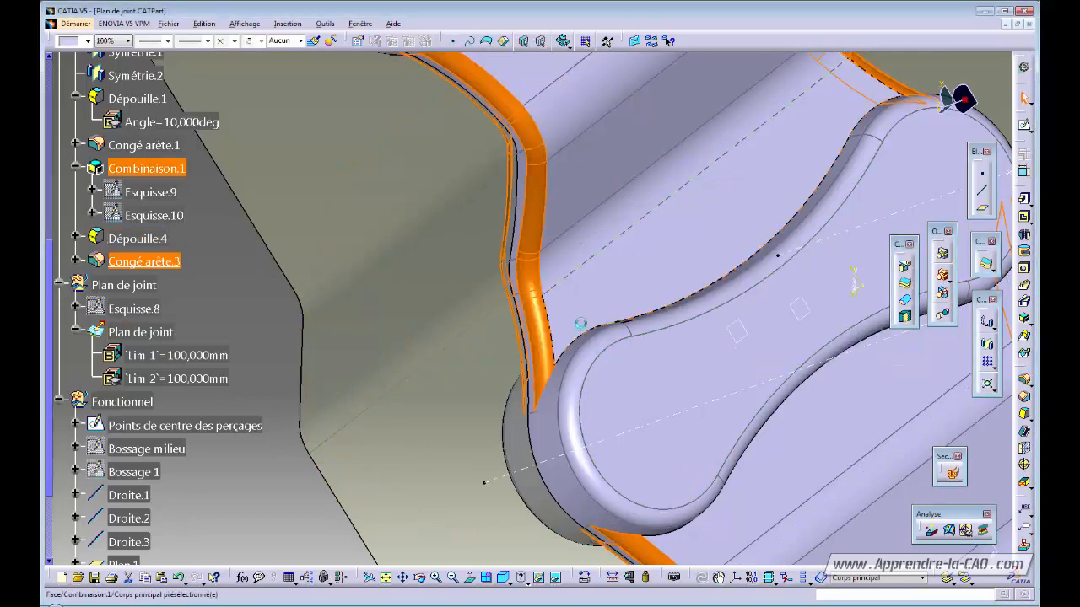
pyautogui.moveTo(630, 261); pyautogui.dragTo(498, 248, button='middle')
pyautogui.moveTo(582, 358); pyautogui.dragTo(712, 291, button='middle')
pyautogui.click(733, 411)
pyautogui.moveTo(673, 436); pyautogui.dragTo(652, 408, button='middle')
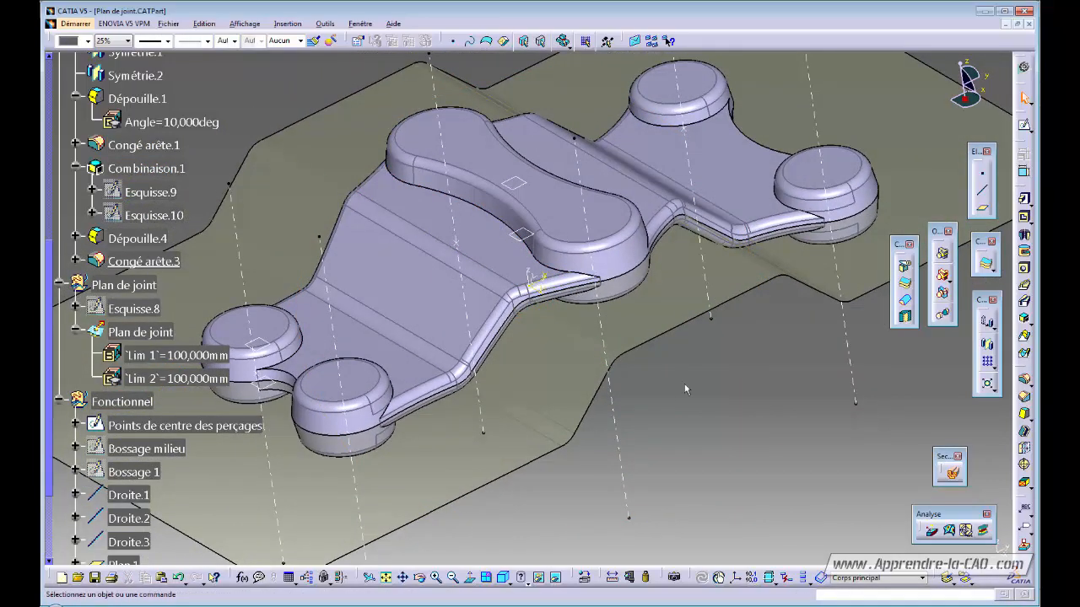
# - Start a 3 mm edge fillet on the central pocket edges, removing one wrongly picked edge
pyautogui.click(1024, 383)
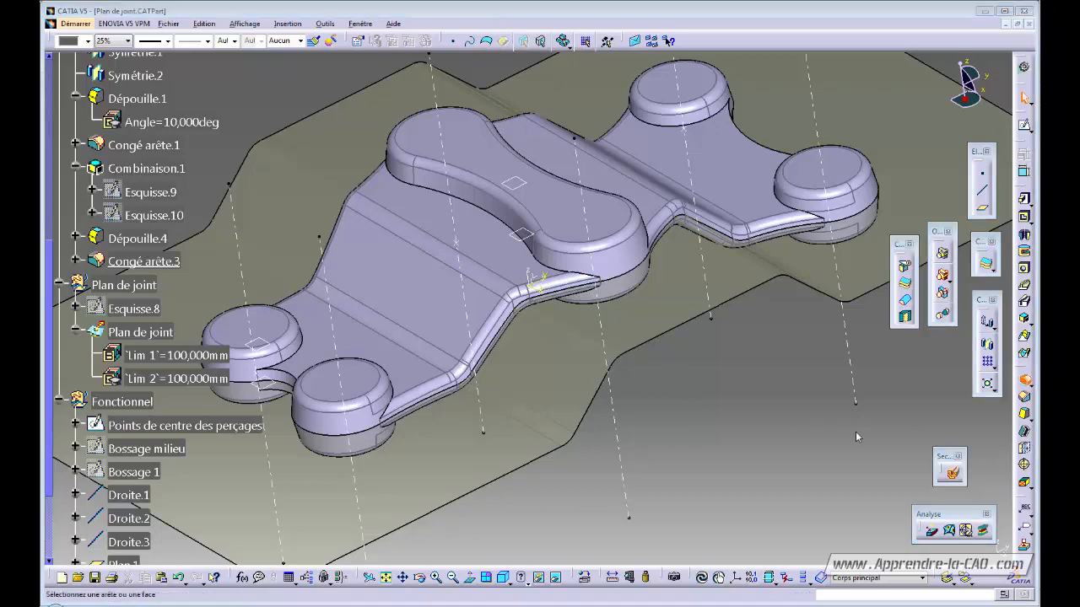
pyautogui.scroll(3, 545, 274)
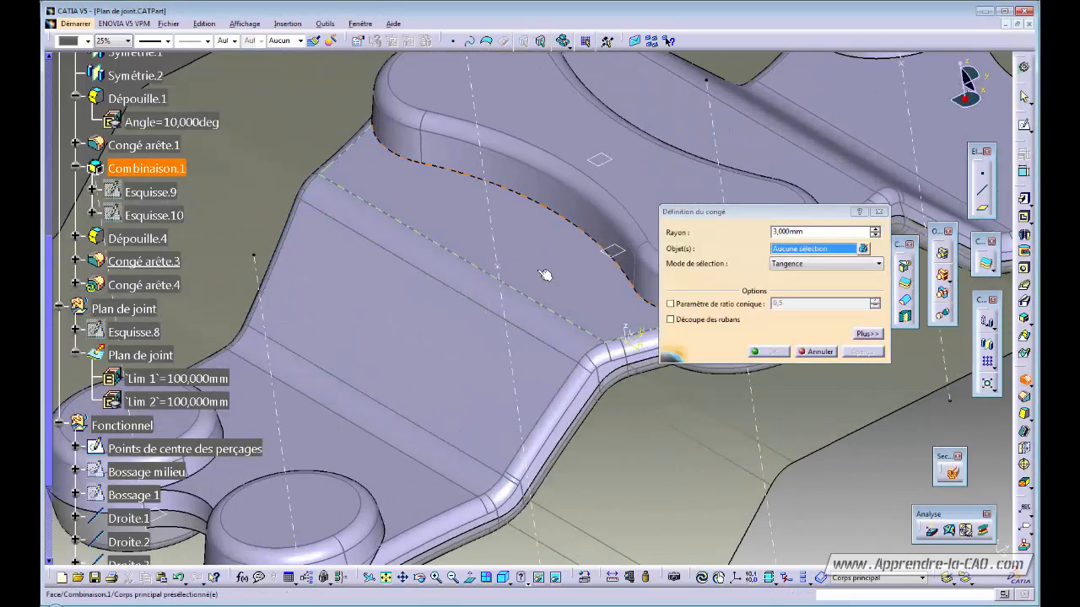
pyautogui.click(544, 208)
pyautogui.moveTo(512, 268); pyautogui.dragTo(341, 365, button='middle')
pyautogui.click(607, 287)
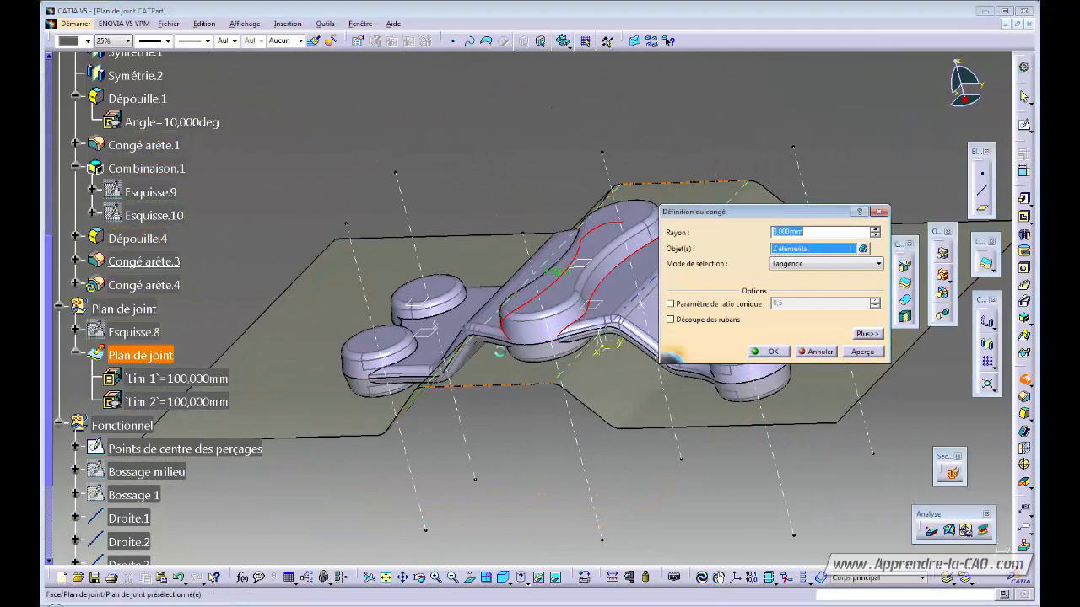
pyautogui.moveTo(558, 372); pyautogui.dragTo(497, 161, button='middle')
pyautogui.moveTo(507, 295); pyautogui.dragTo(584, 200, button='middle')
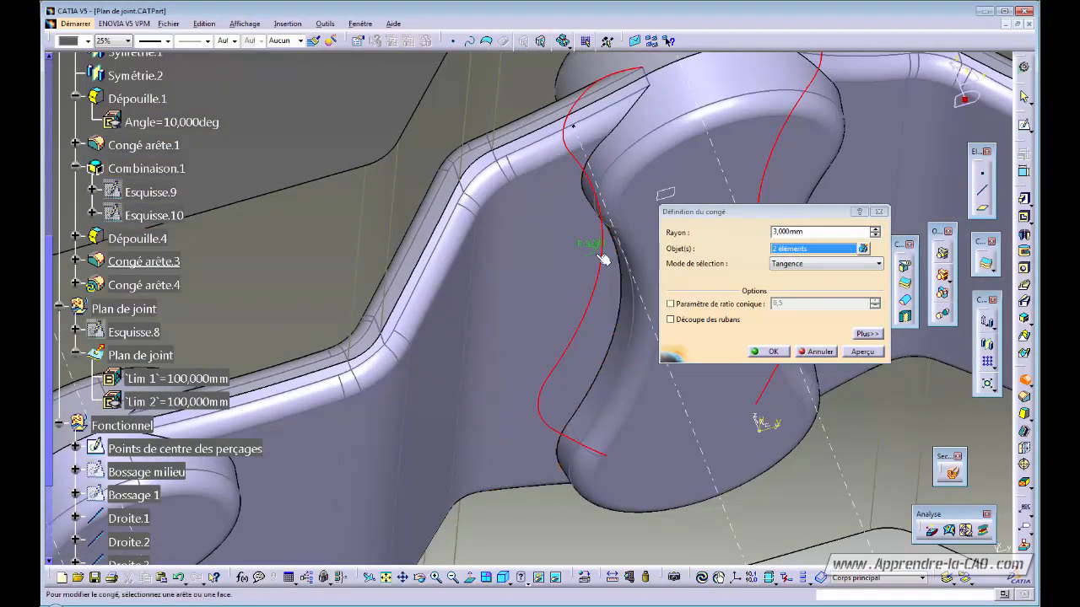
pyautogui.click(628, 281)
pyautogui.moveTo(628, 281); pyautogui.dragTo(518, 285, button='middle')
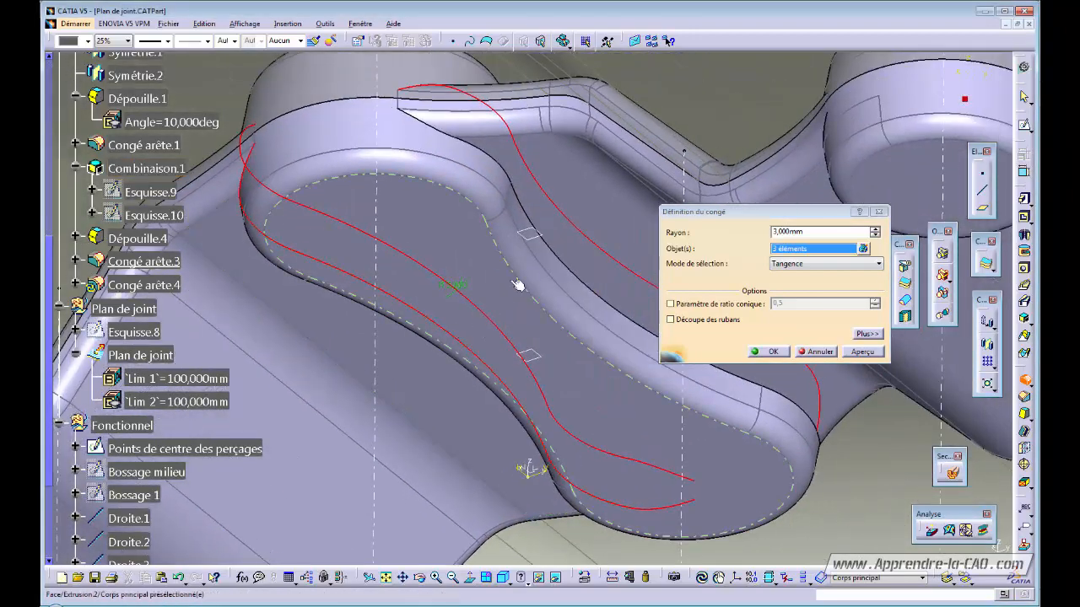
pyautogui.click(581, 278)
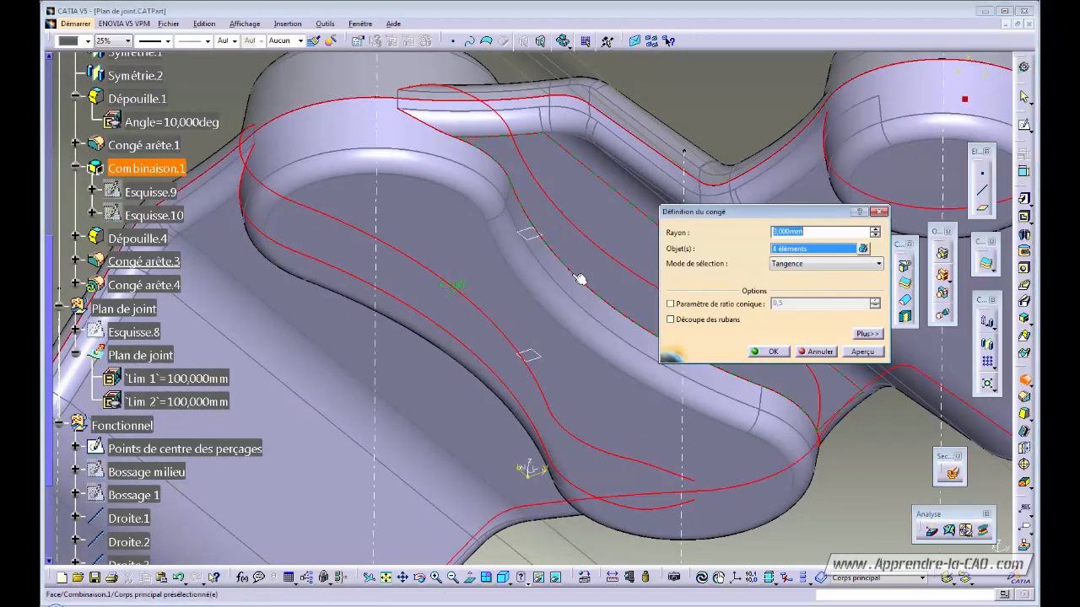
pyautogui.moveTo(581, 279); pyautogui.dragTo(557, 284, button='middle')
pyautogui.click(557, 285)
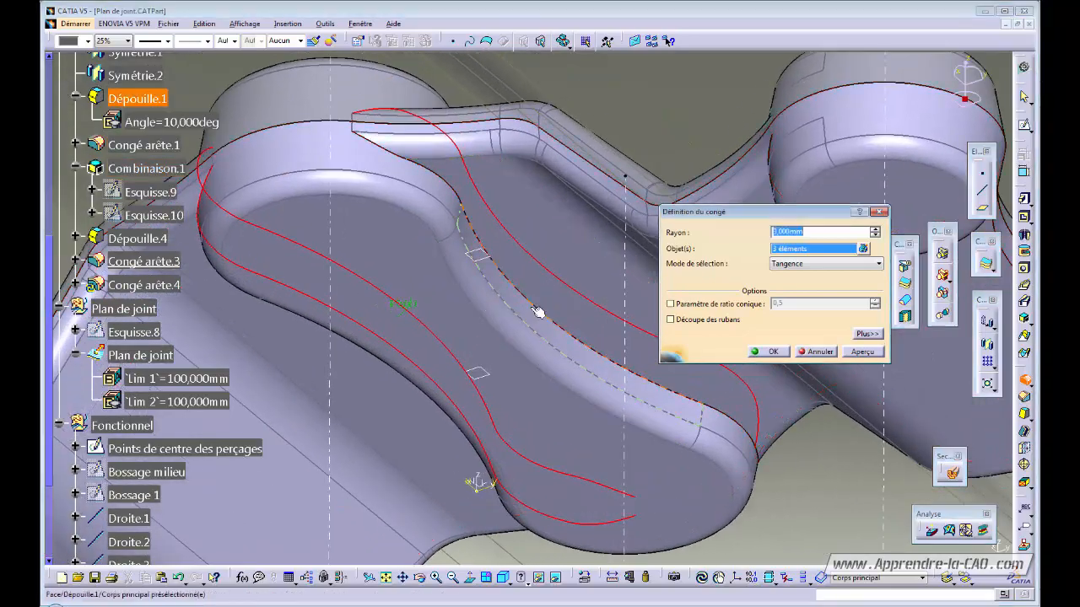
pyautogui.click(504, 309)
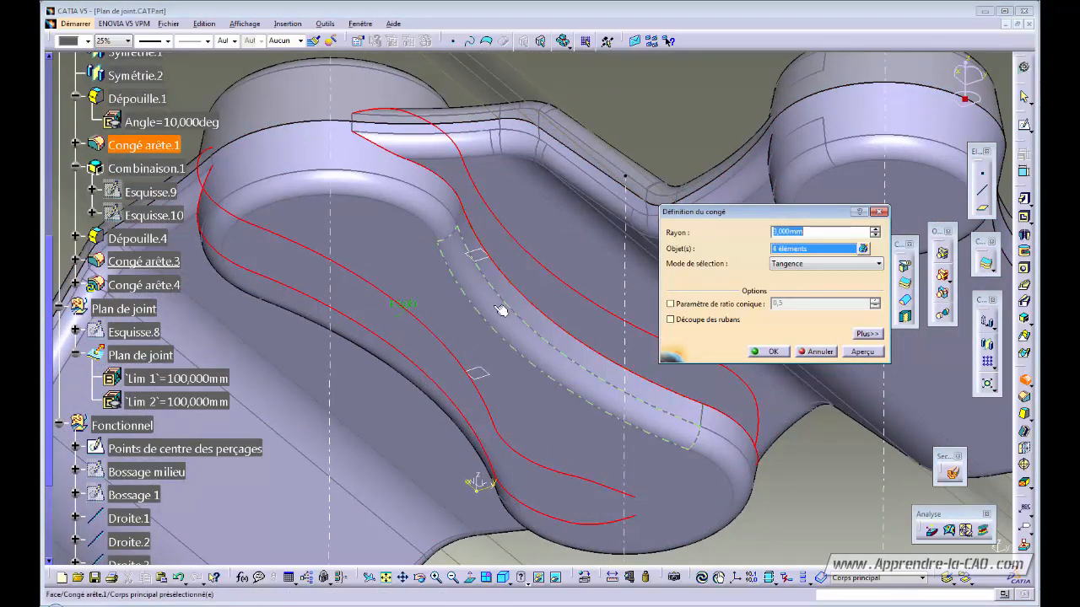
# - Add the base edges of the first two bosses to the fillet
pyautogui.moveTo(503, 308); pyautogui.dragTo(354, 387, button='middle')
pyautogui.moveTo(460, 353); pyautogui.dragTo(482, 397, button='middle')
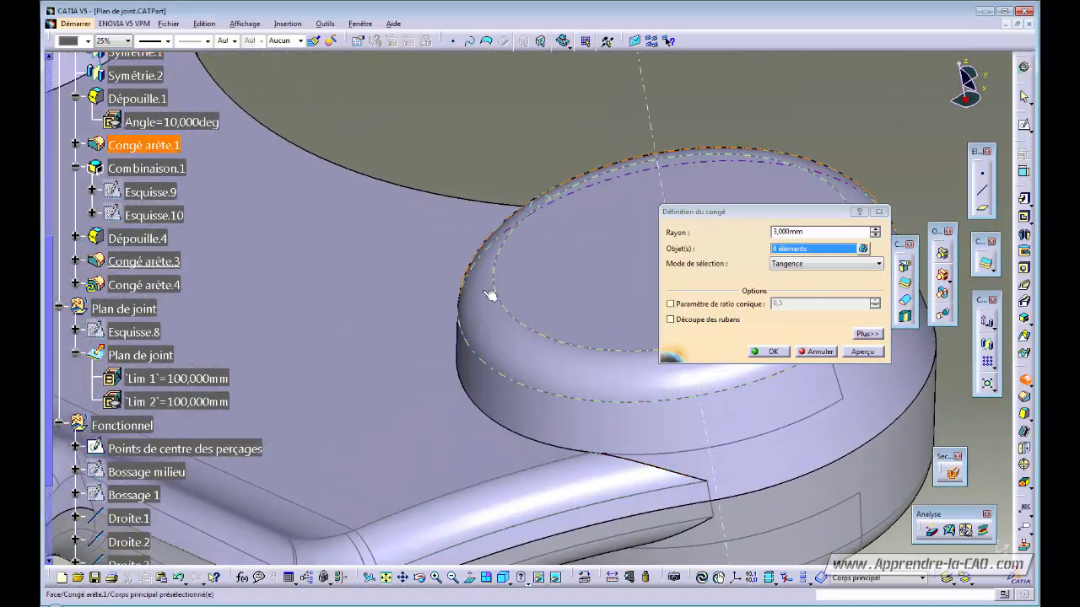
pyautogui.click(481, 409)
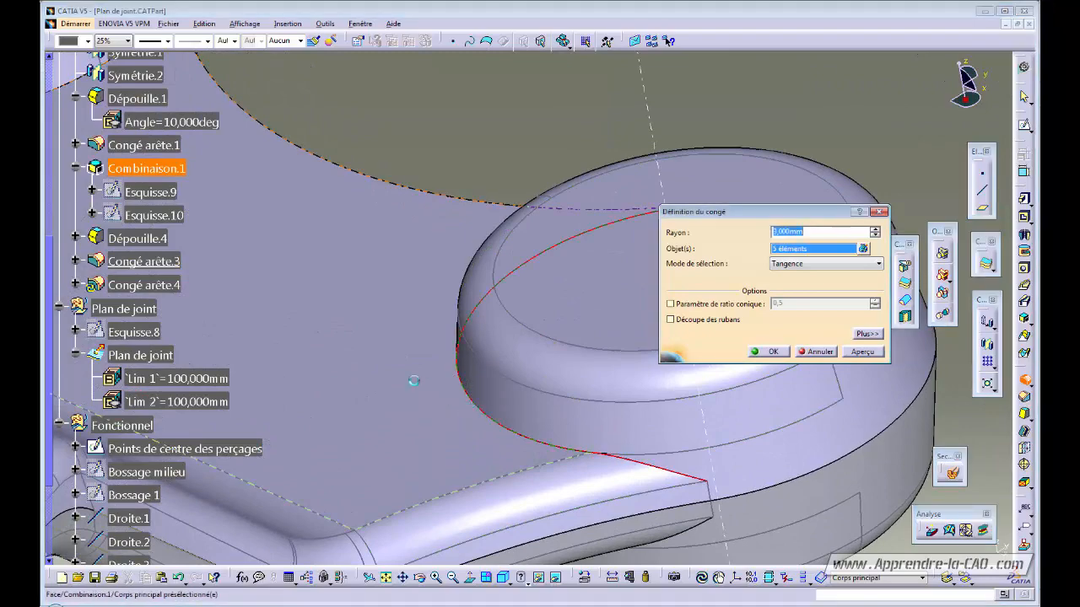
pyautogui.moveTo(414, 379); pyautogui.dragTo(422, 312, button='middle')
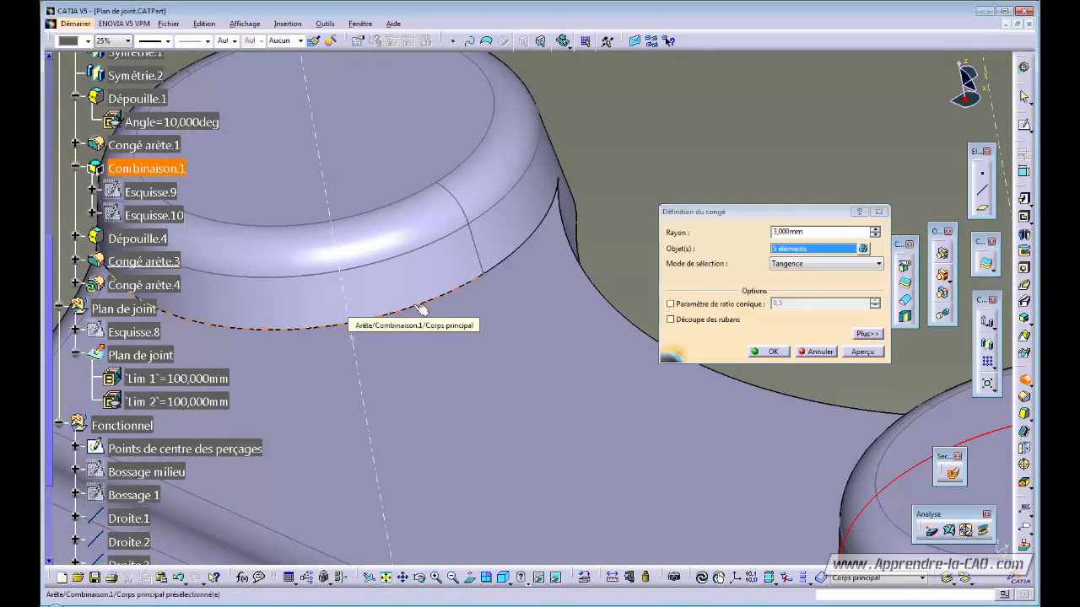
pyautogui.click(420, 309)
pyautogui.moveTo(418, 377); pyautogui.dragTo(461, 249, button='middle')
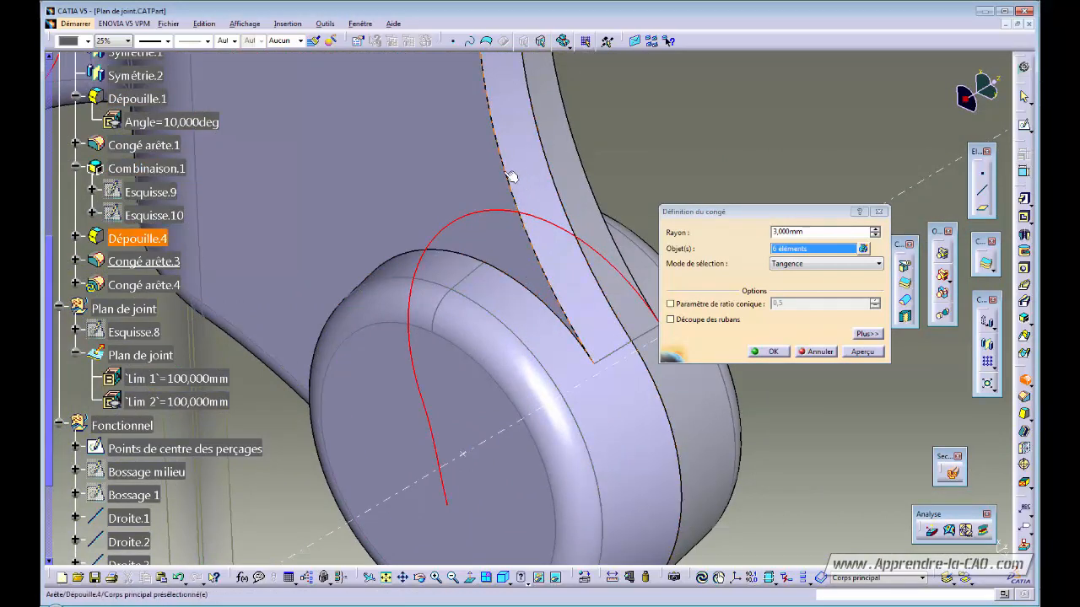
pyautogui.click(461, 257)
pyautogui.moveTo(430, 174); pyautogui.dragTo(452, 155, button='middle')
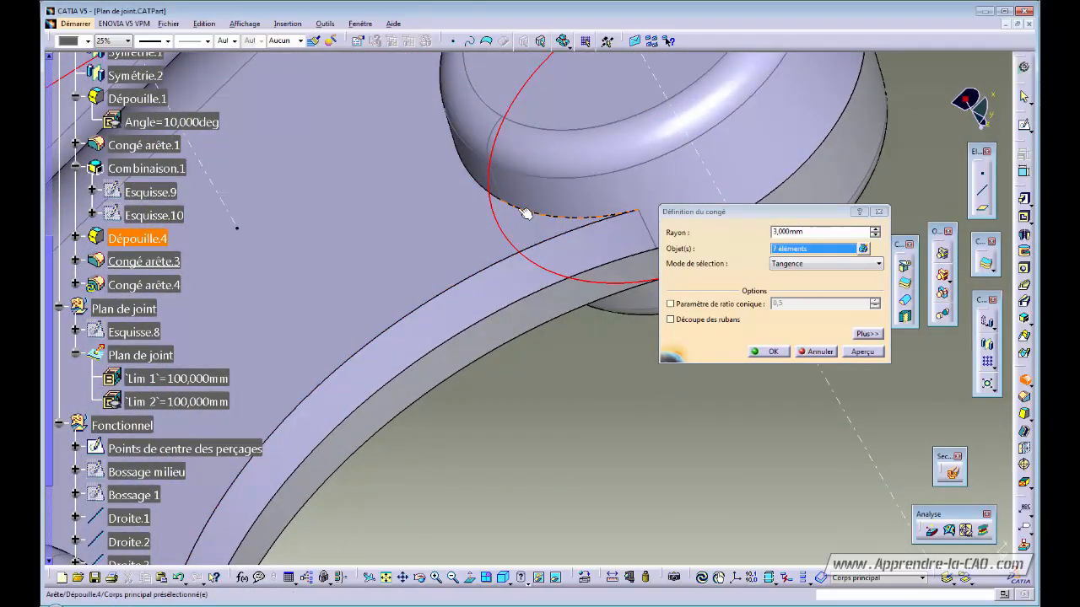
pyautogui.click(517, 209)
# - Add the lower-left boss edges to reach 12 edges and create Congé arête.4
pyautogui.moveTo(463, 270); pyautogui.dragTo(497, 251, button='middle')
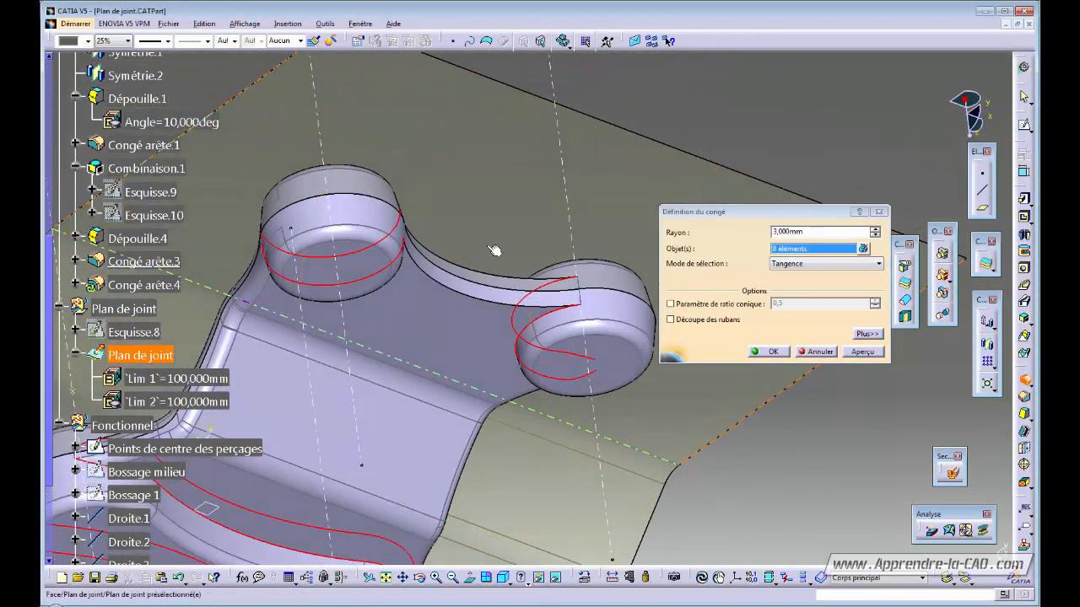
pyautogui.moveTo(384, 239); pyautogui.dragTo(648, 113, button='middle')
pyautogui.moveTo(253, 472); pyautogui.dragTo(499, 368, button='middle')
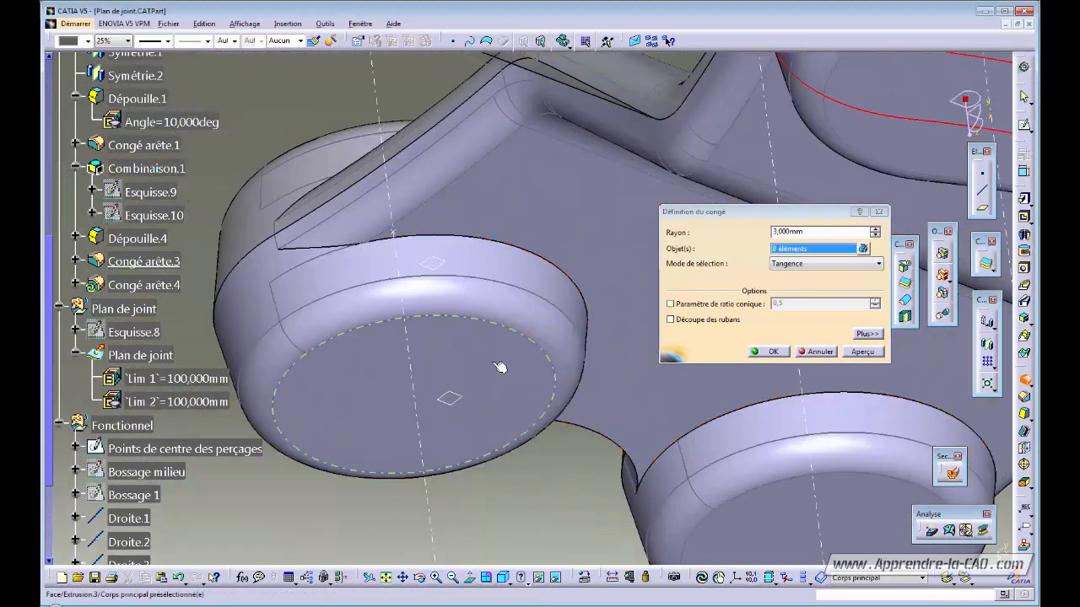
pyautogui.click(439, 239)
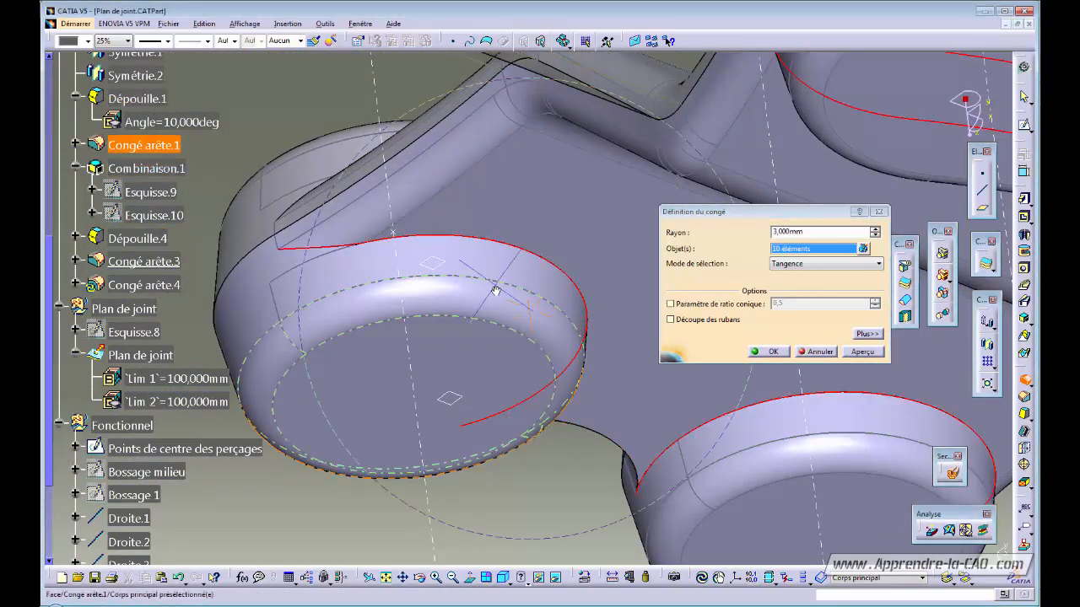
pyautogui.moveTo(494, 289); pyautogui.dragTo(438, 268, button='middle')
pyautogui.click(637, 412)
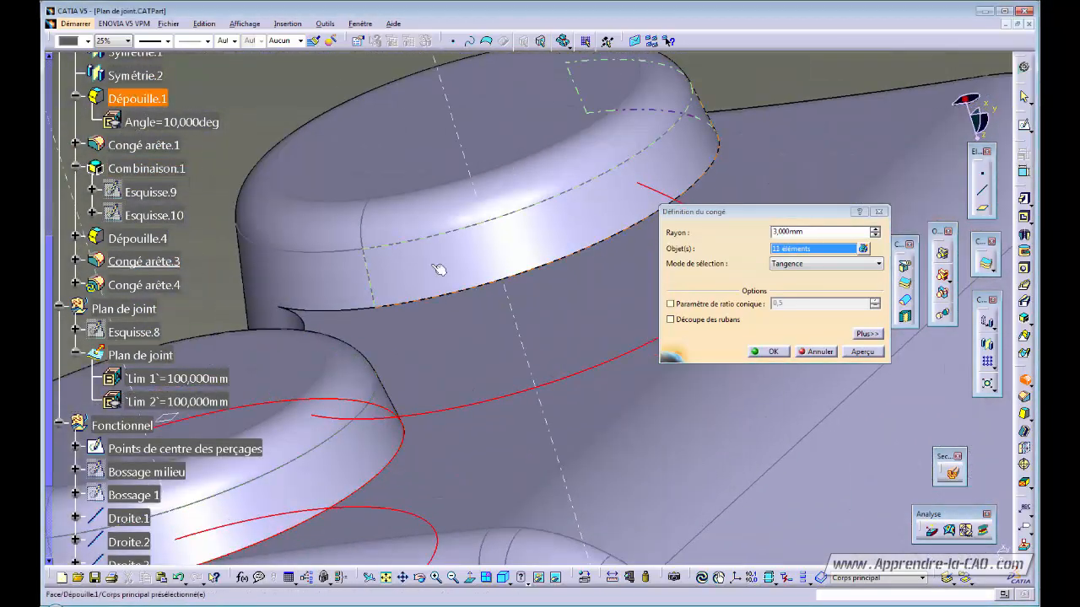
pyautogui.click(577, 257)
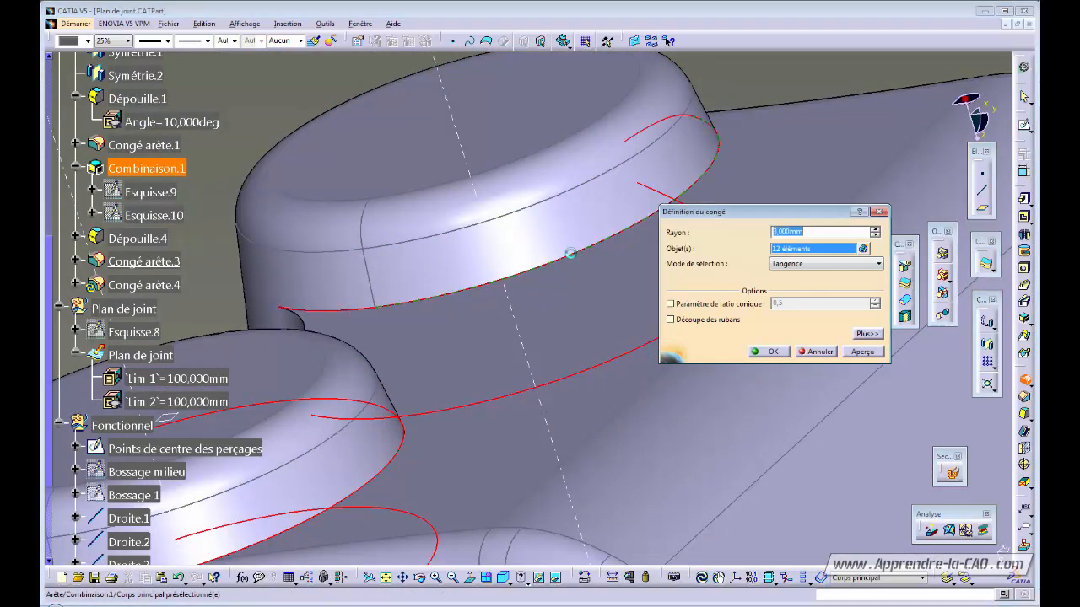
pyautogui.click(768, 351)
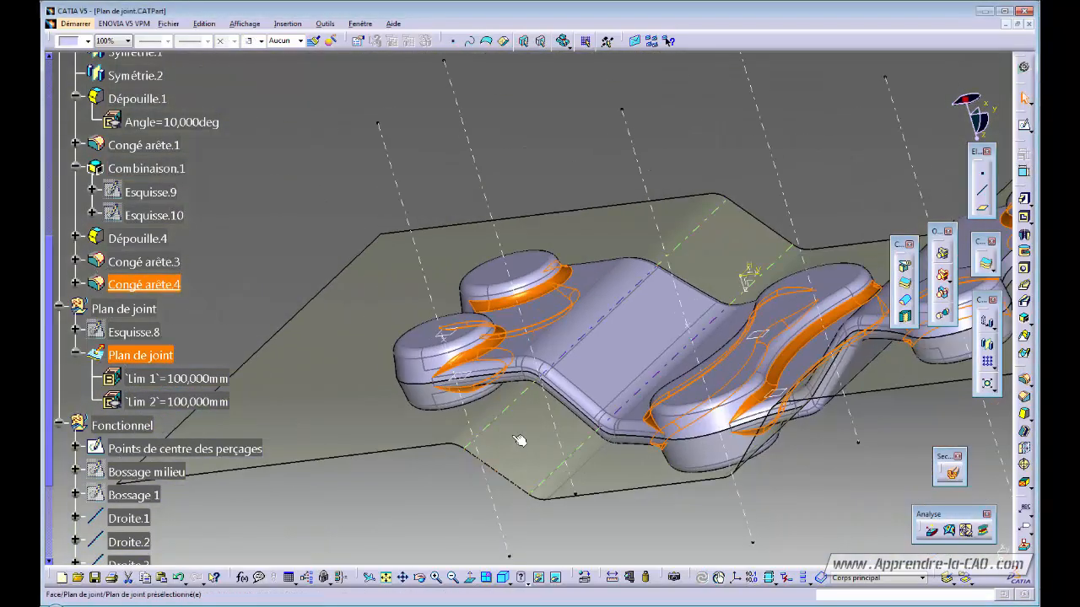
# - Inspect the fillets around the left boss and rib, then reopen Congé arête.3 for editing
pyautogui.moveTo(519, 441); pyautogui.dragTo(591, 469, button='middle')
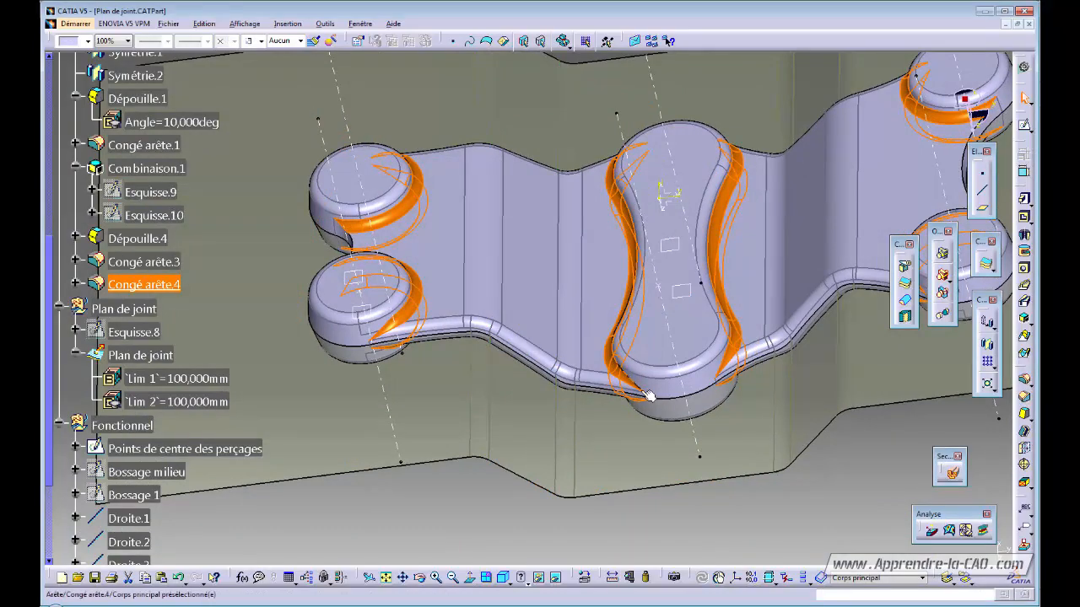
pyautogui.keyDown('ctrl'); pyautogui.moveTo(622, 433); pyautogui.dragTo(626, 359, button='middle'); pyautogui.keyUp('ctrl')
pyautogui.middleClick(662, 447)
pyautogui.middleClick(288, 287)
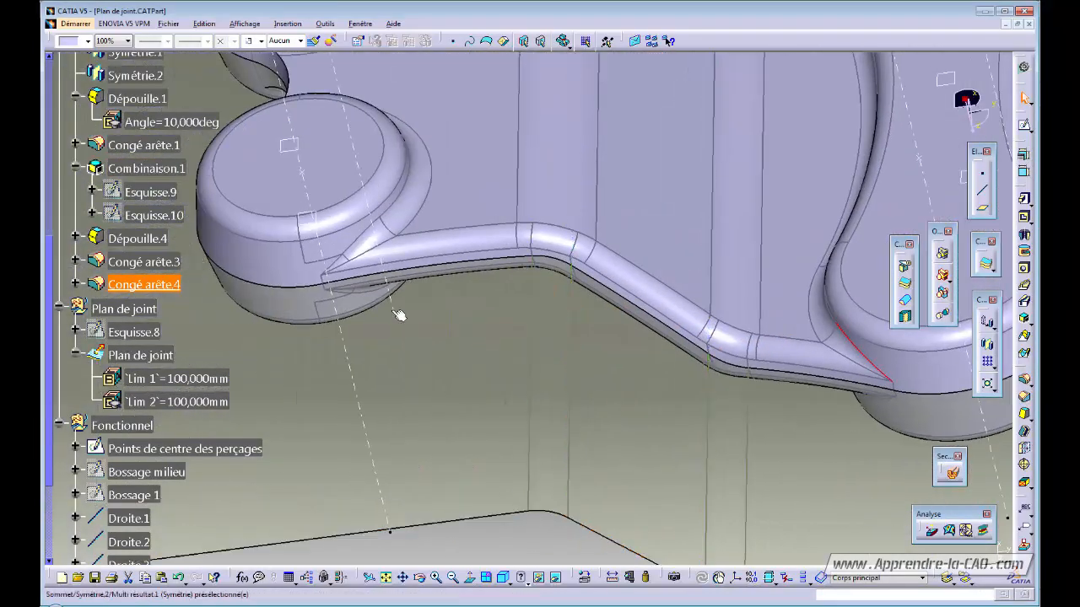
pyautogui.middleClick(463, 90)
pyautogui.moveTo(524, 272); pyautogui.dragTo(617, 229, button='middle')
pyautogui.moveTo(569, 421); pyautogui.dragTo(582, 371, button='middle')
pyautogui.middleClick(717, 438)
pyautogui.moveTo(675, 405); pyautogui.dragTo(540, 291, button='middle')
pyautogui.doubleClick(522, 285)
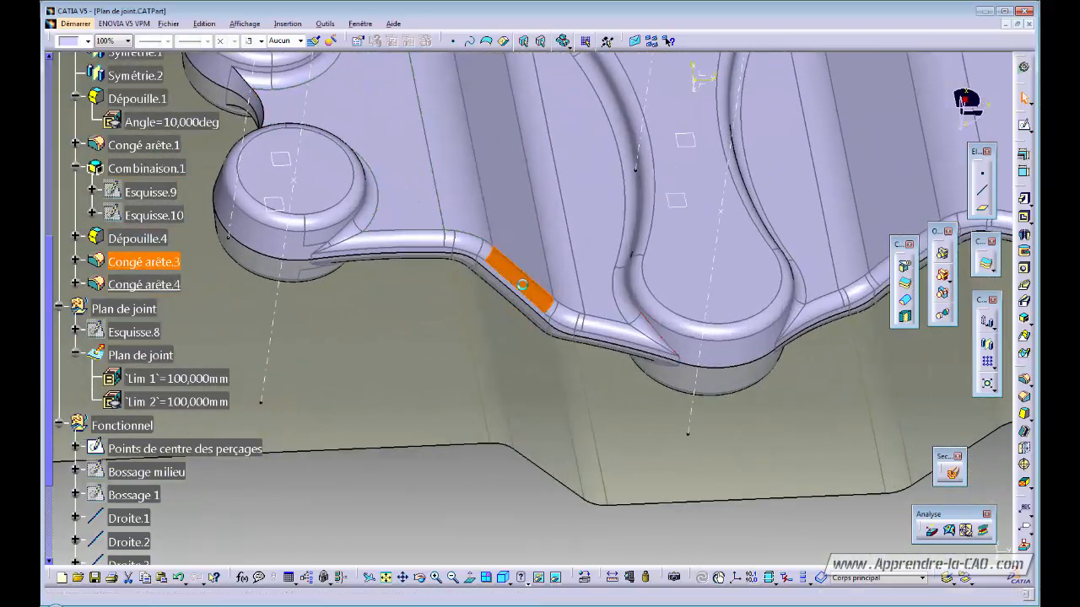
pyautogui.moveTo(388, 316); pyautogui.dragTo(464, 442, button='middle')
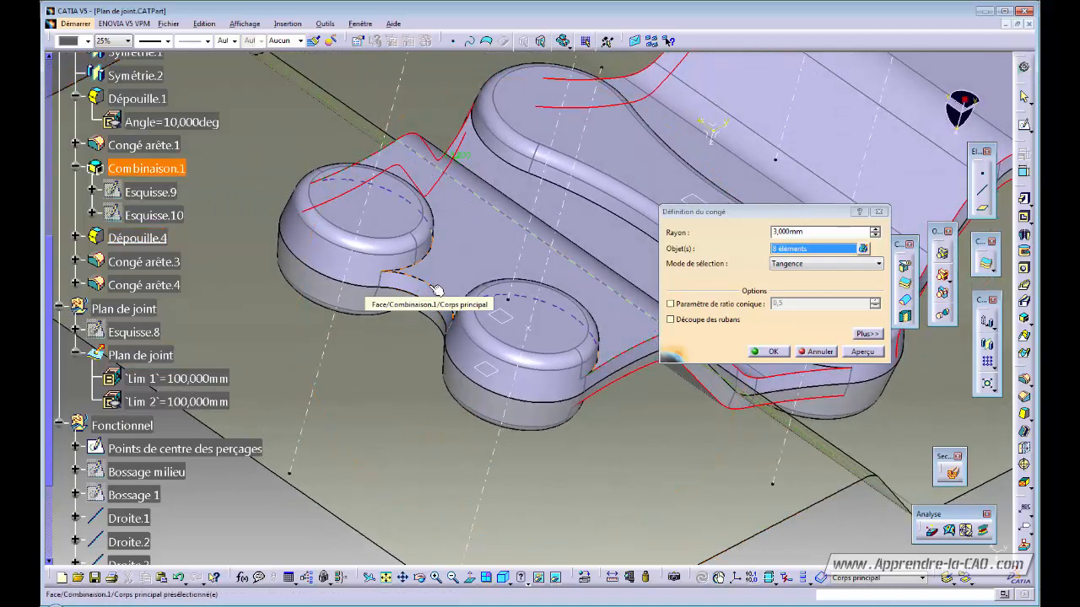
# - Add the remaining boss edges to Congé arête.3 so it rounds twelve edges
pyautogui.moveTo(436, 289); pyautogui.dragTo(441, 330, button='middle')
pyautogui.click(343, 339)
pyautogui.moveTo(314, 415); pyautogui.dragTo(375, 304, button='middle')
pyautogui.click(595, 171)
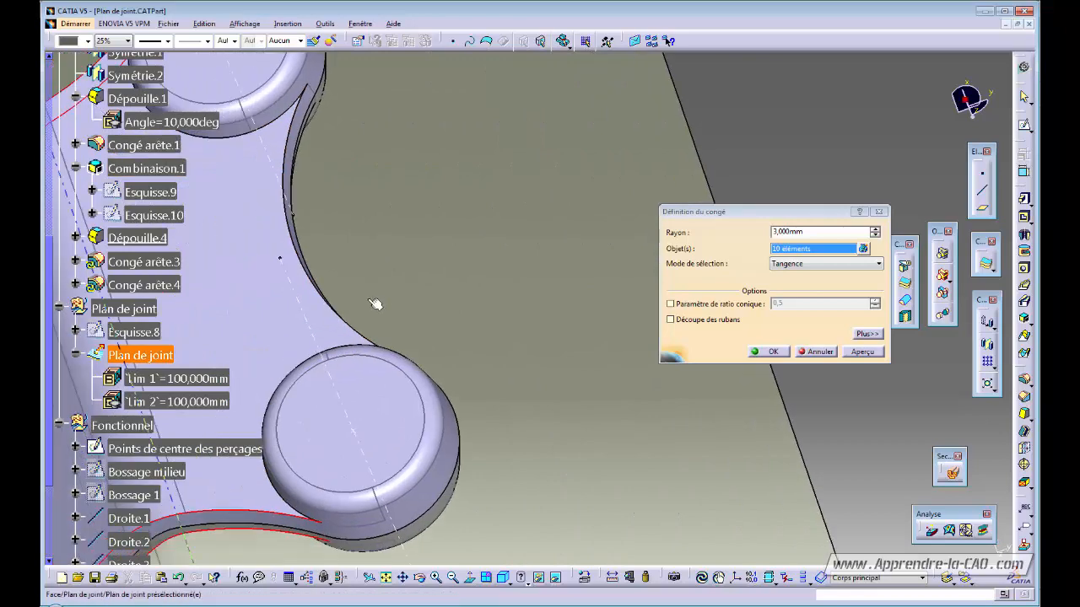
pyautogui.click(291, 158)
pyautogui.moveTo(374, 193); pyautogui.dragTo(505, 411, button='middle')
pyautogui.click(503, 409)
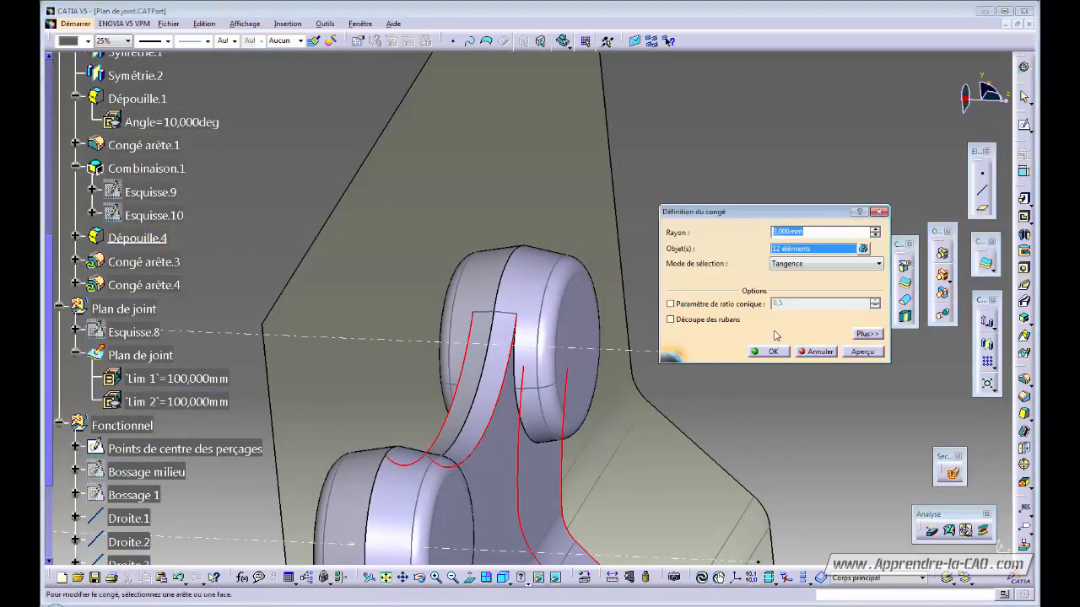
pyautogui.click(772, 352)
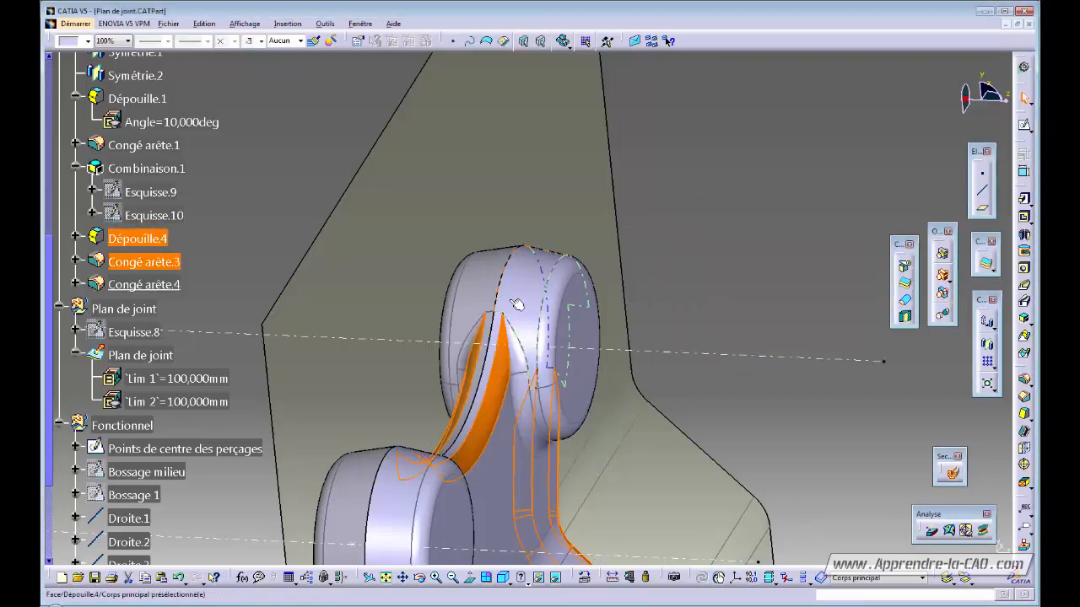
pyautogui.moveTo(565, 372); pyautogui.dragTo(540, 312, button='middle')
pyautogui.click(692, 255)
pyautogui.moveTo(692, 255); pyautogui.dragTo(692, 383, button='middle')
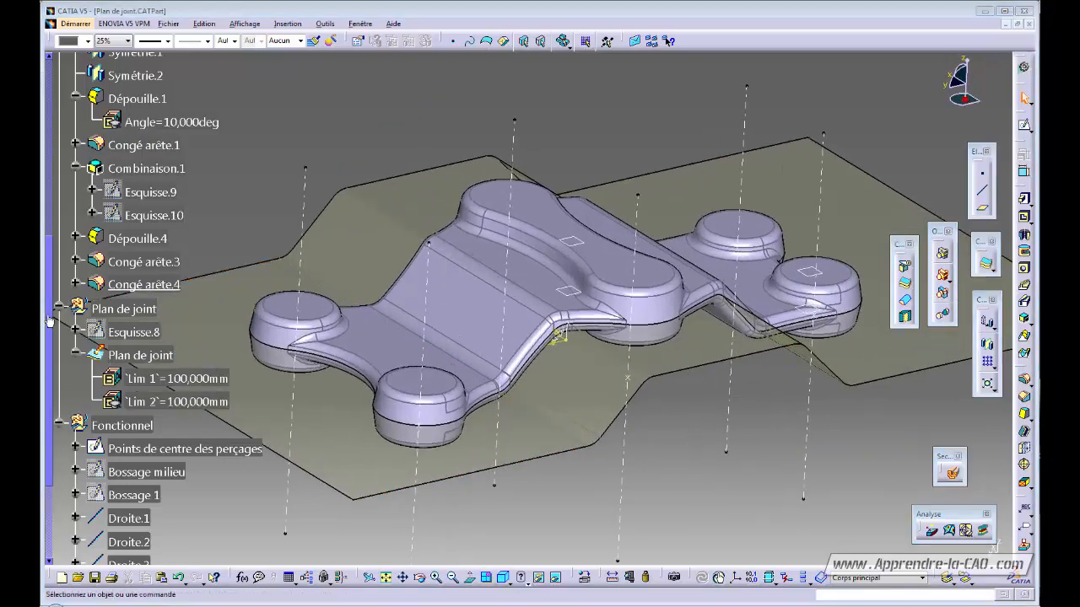
# - Rename the main body Corps principal to Brut
pyautogui.moveTo(49, 320); pyautogui.dragTo(59, 130)
pyautogui.click(148, 254)
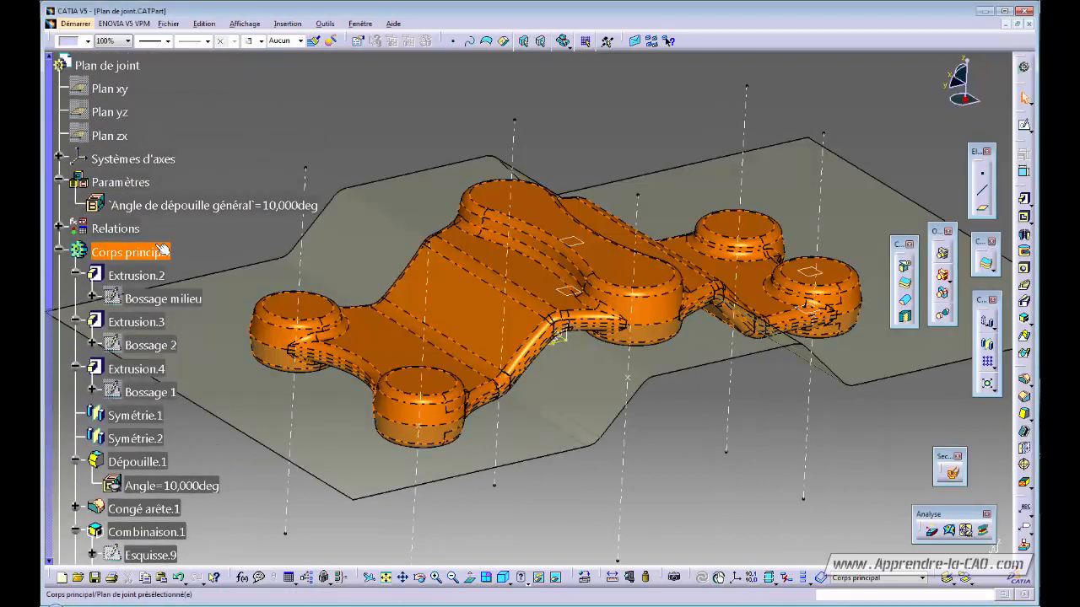
pyautogui.hotkey('alt', 'Return')
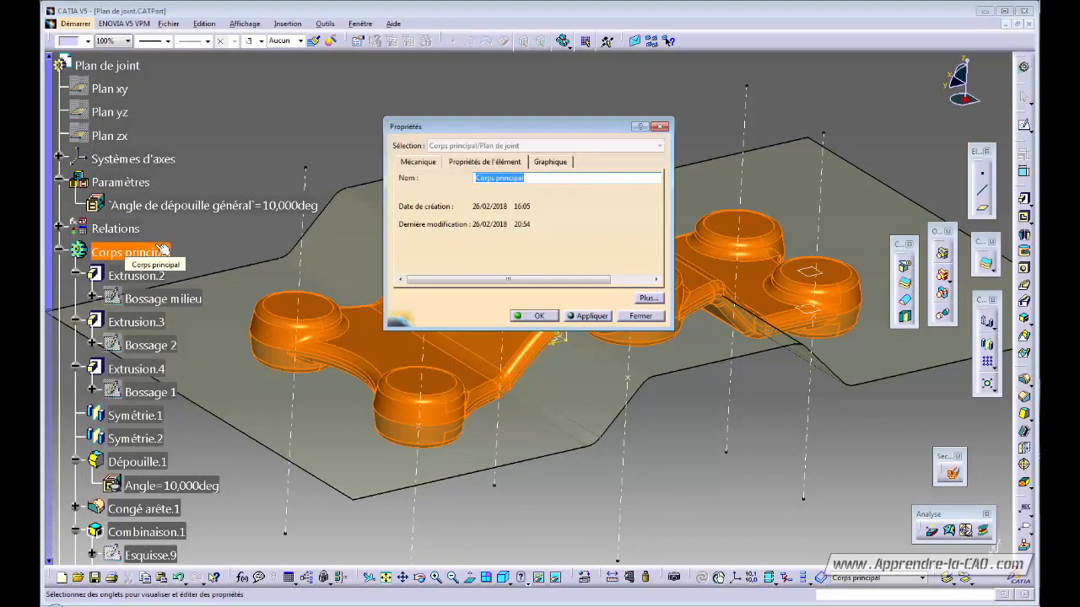
pyautogui.write('Brut')
pyautogui.press('Return')
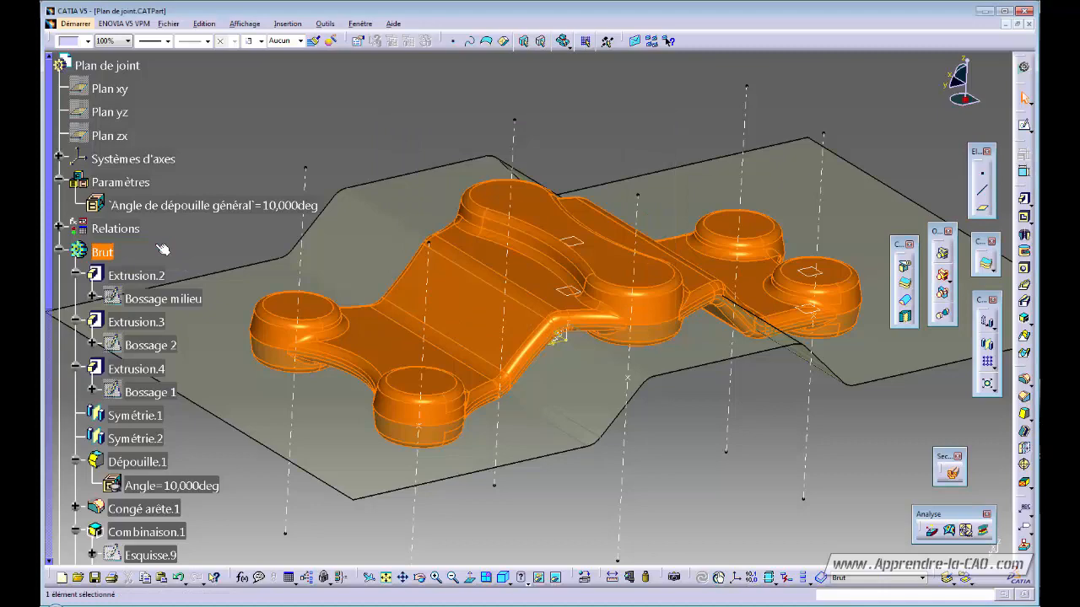
pyautogui.click(159, 247)
# - Insert a new body, Corps de pièce.3, leaving its properties unchanged
pyautogui.click(285, 24)
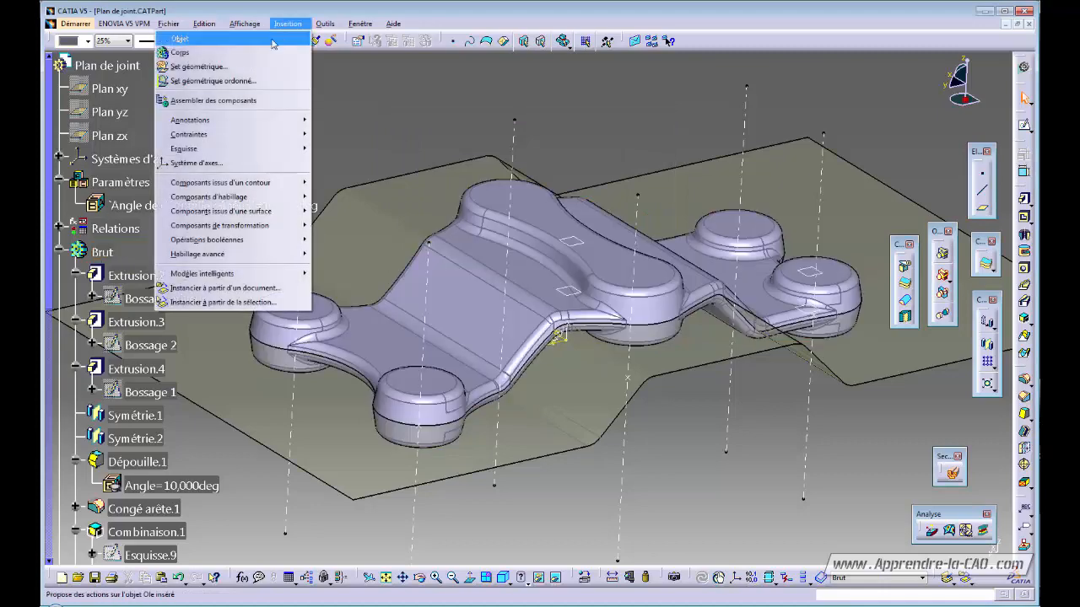
pyautogui.click(236, 62)
pyautogui.click(641, 335)
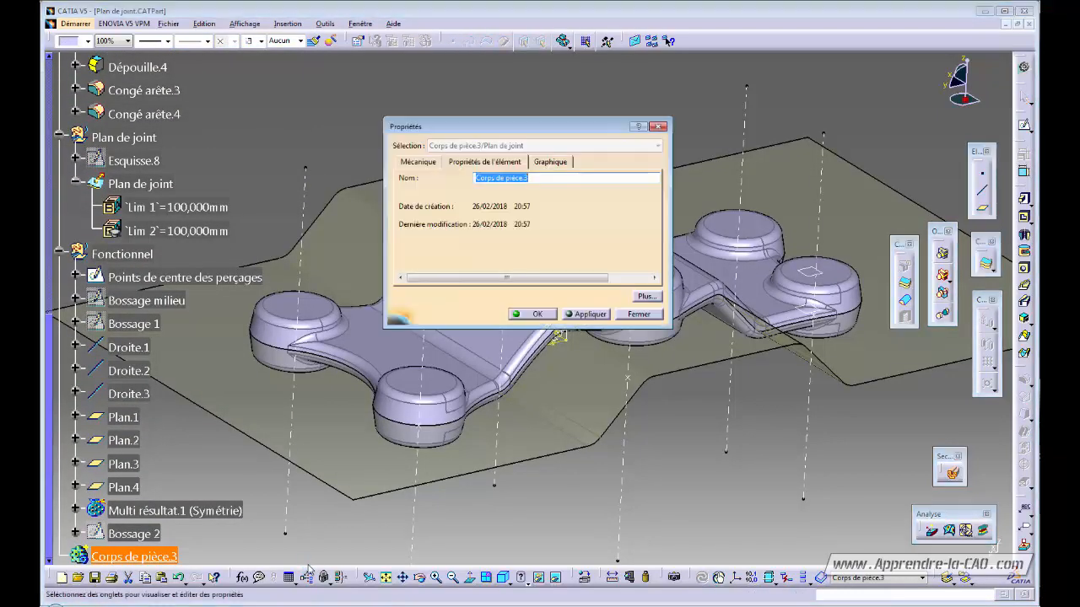
pyautogui.click(640, 314)
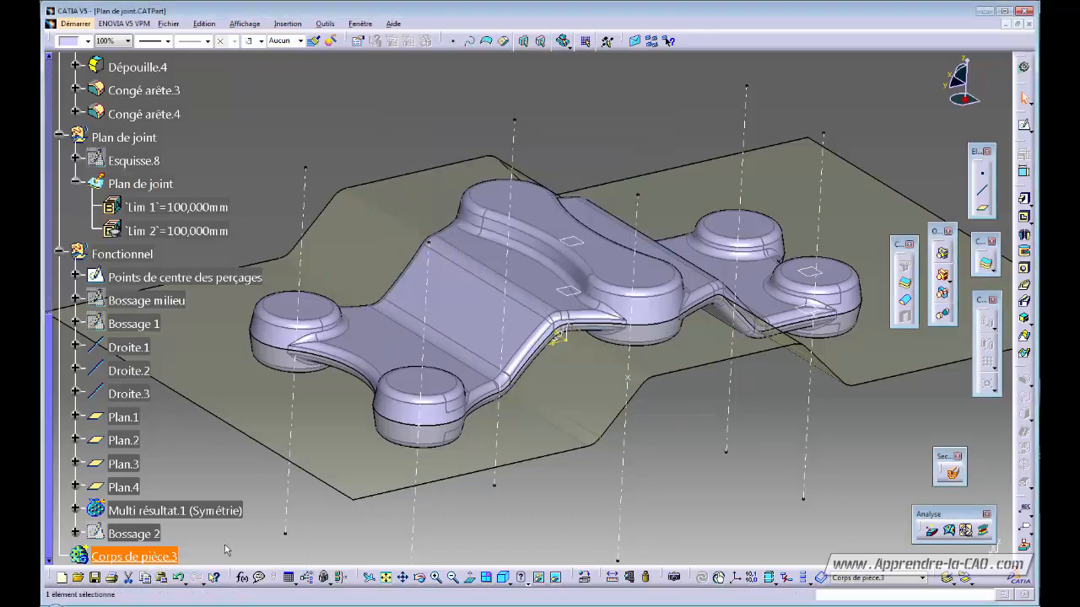
# - Delete Corps de pièce.3 and copy the Brut body
pyautogui.press('Delete')
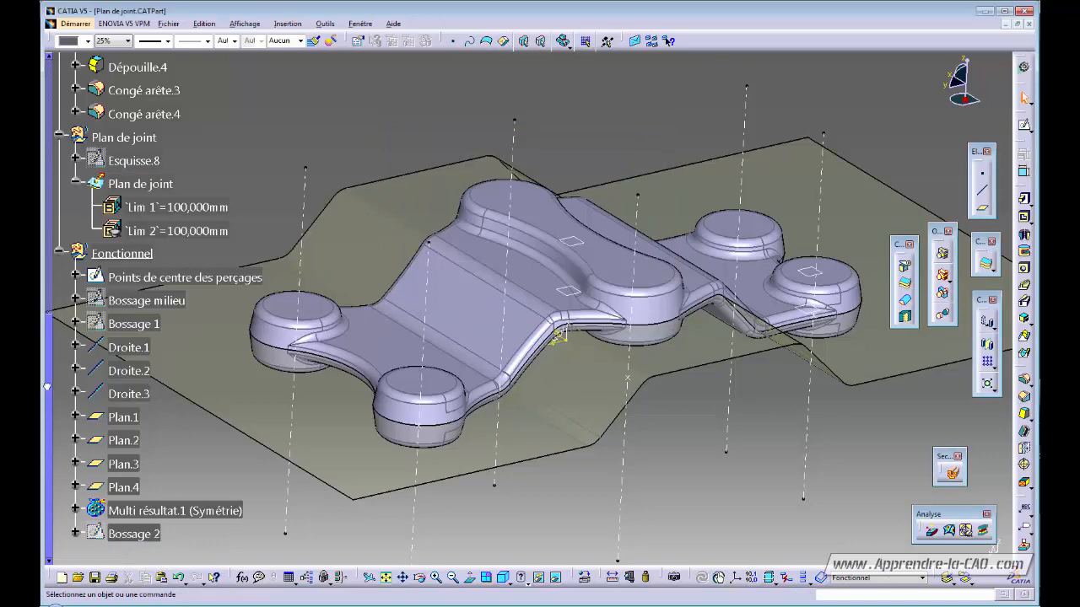
pyautogui.moveTo(47, 387); pyautogui.dragTo(75, 148)
pyautogui.rightClick(108, 216)
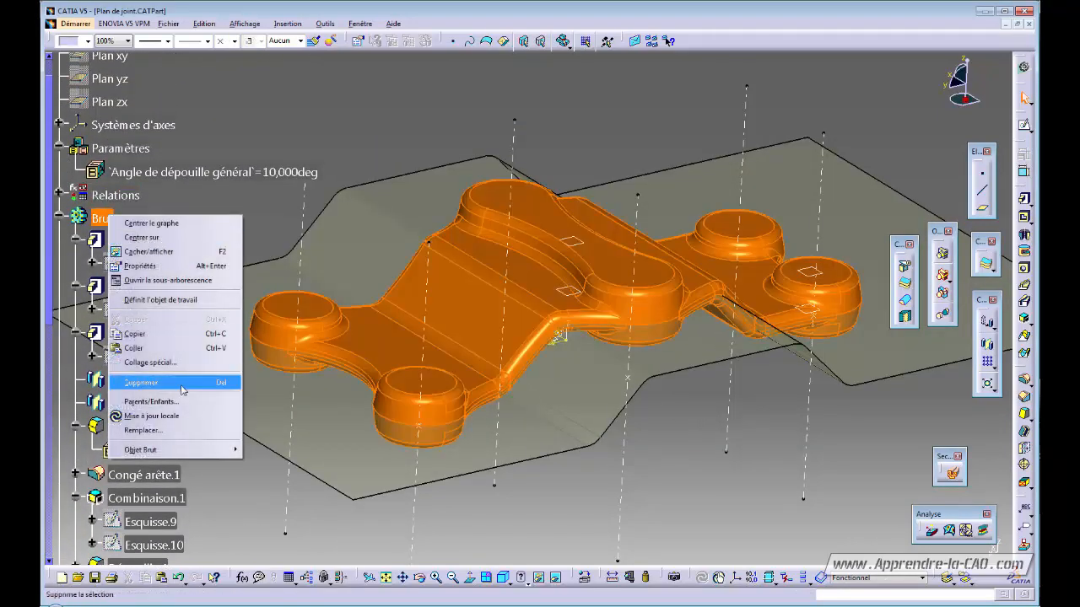
pyautogui.click(166, 334)
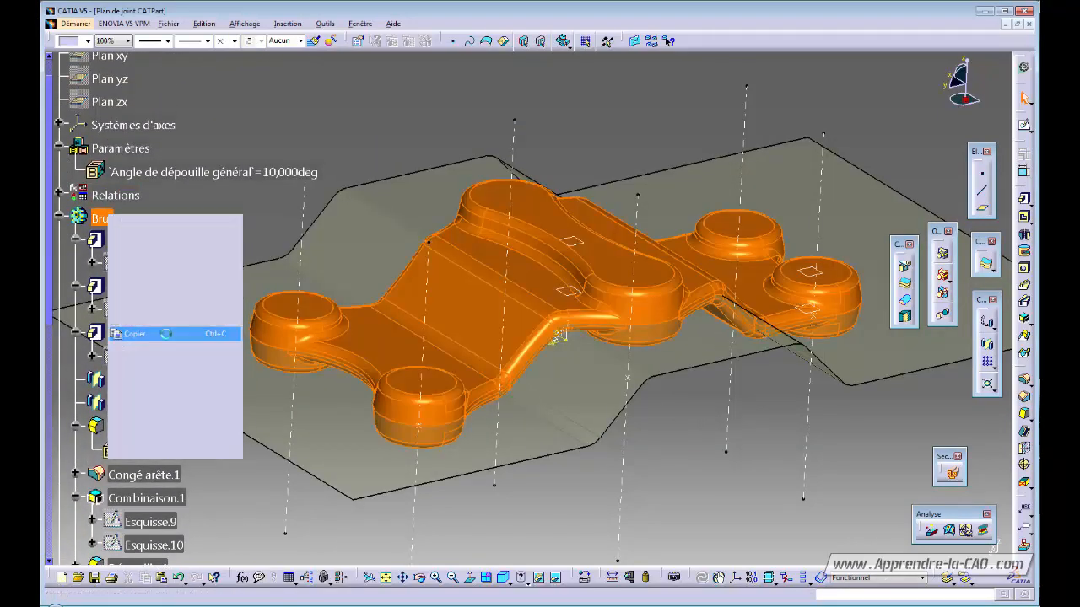
# - Paste Brut with Paste Special as a result with link
pyautogui.moveTo(48, 226); pyautogui.dragTo(47, 469)
pyautogui.click(380, 545)
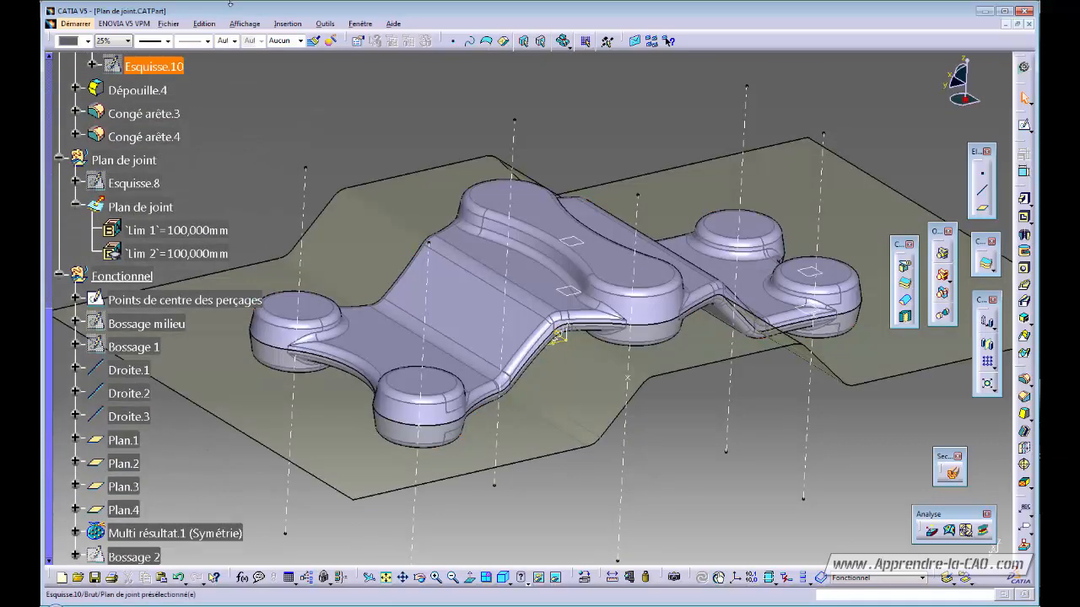
pyautogui.click(204, 23)
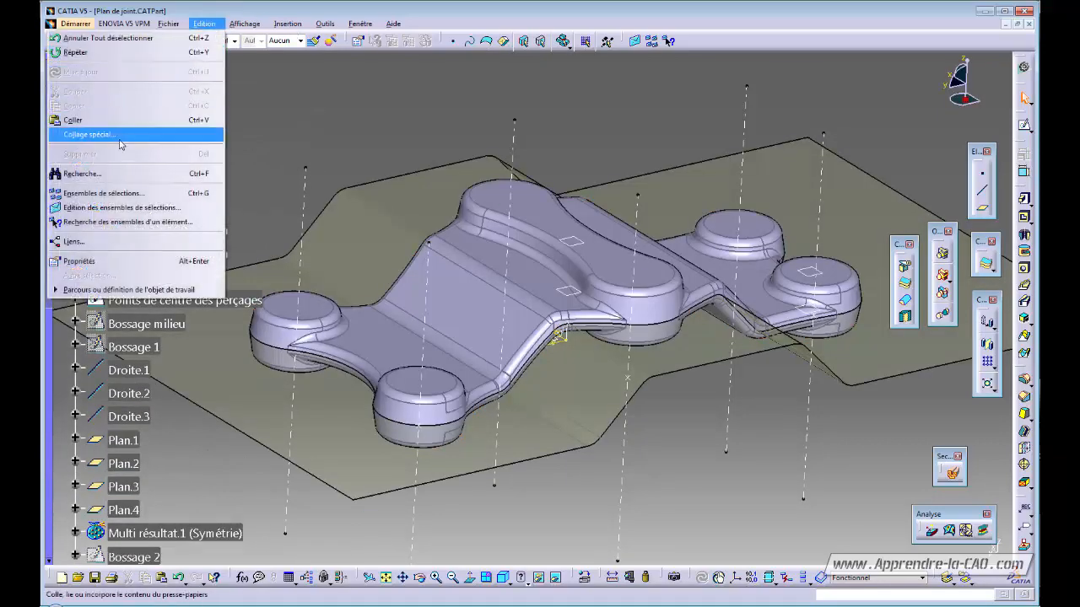
pyautogui.click(123, 138)
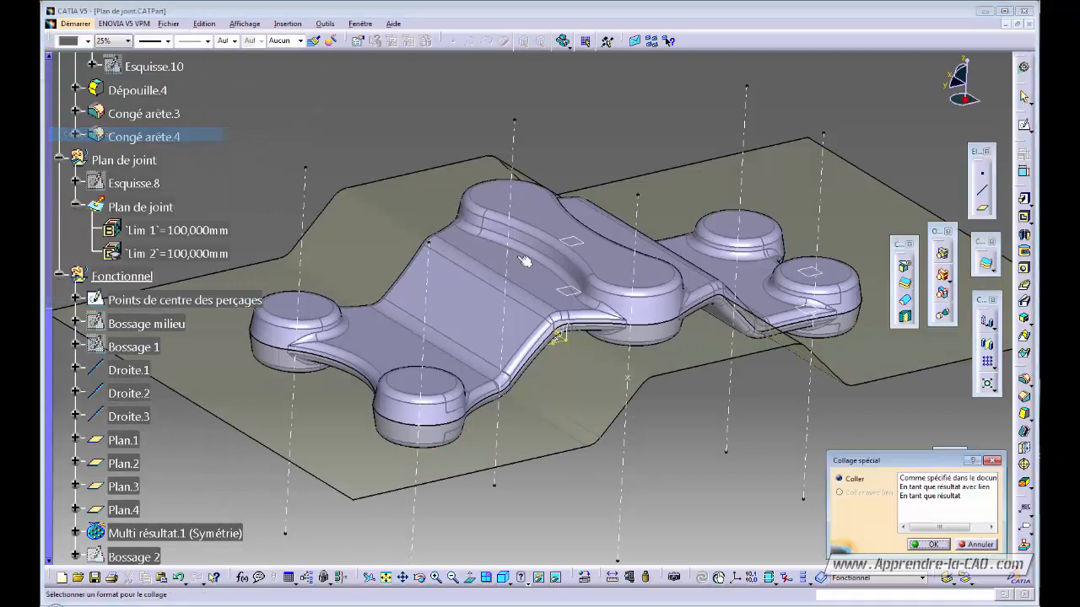
pyautogui.click(930, 544)
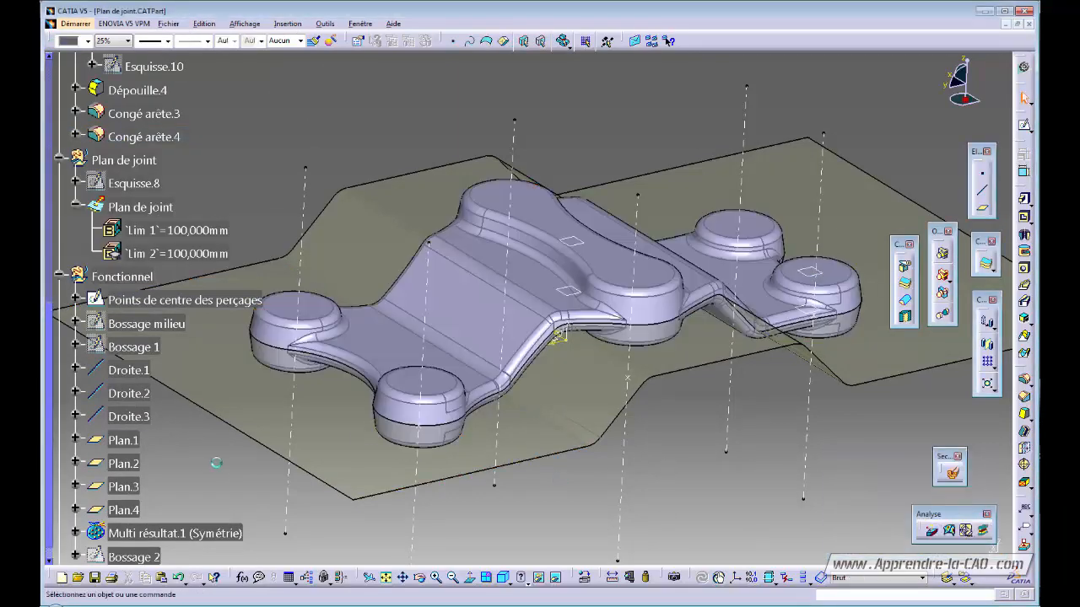
pyautogui.moveTo(50, 331); pyautogui.dragTo(50, 103)
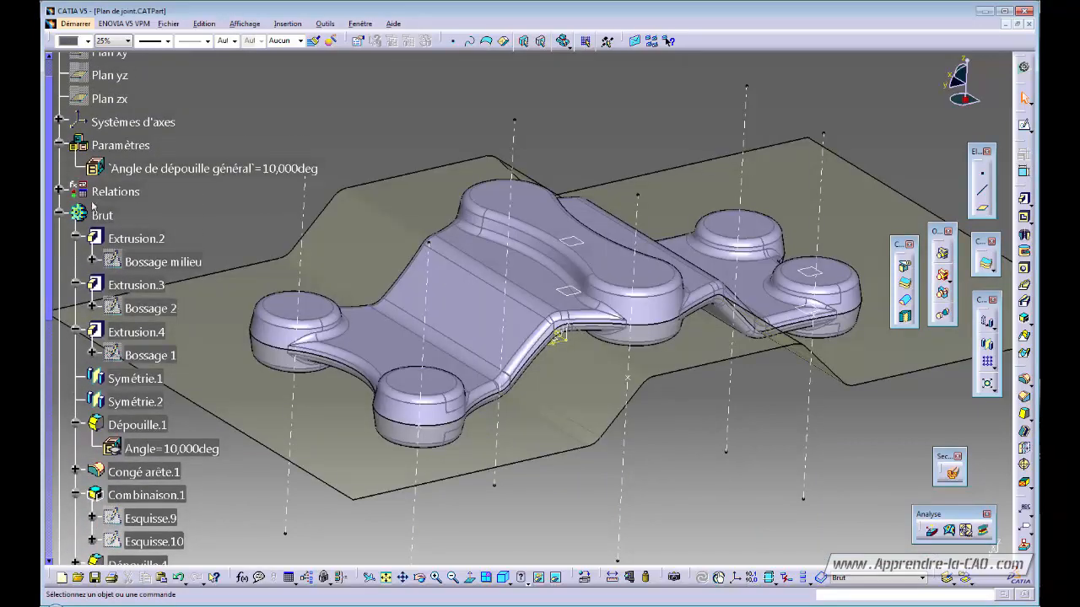
# - Hide the original Brut body and the Plan de joint set, collapsing their branches
pyautogui.click(99, 218)
pyautogui.press('space')
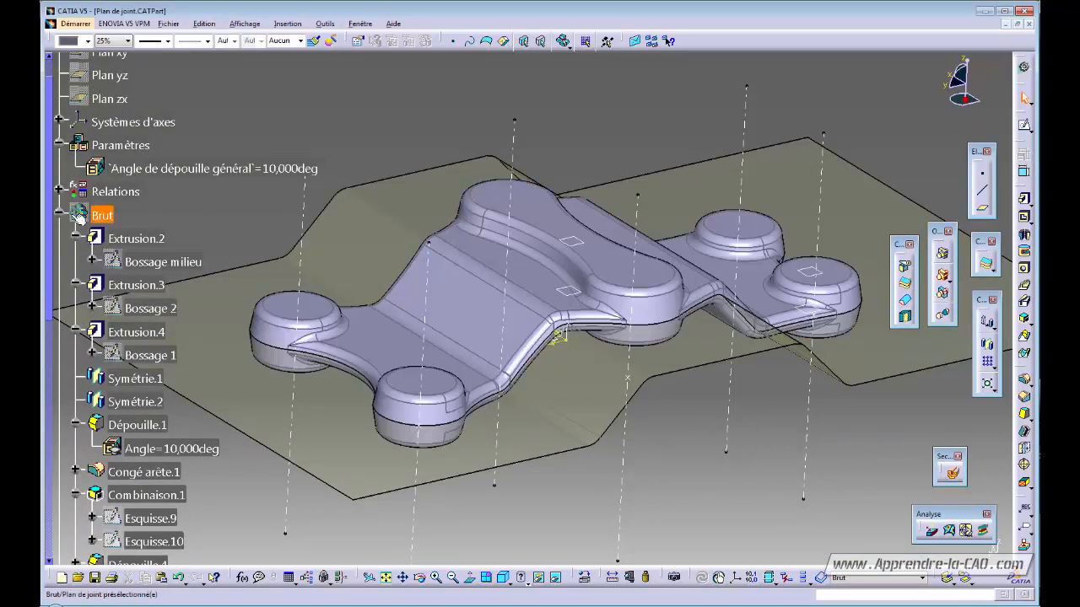
pyautogui.click(60, 215)
pyautogui.click(59, 239)
pyautogui.click(112, 238)
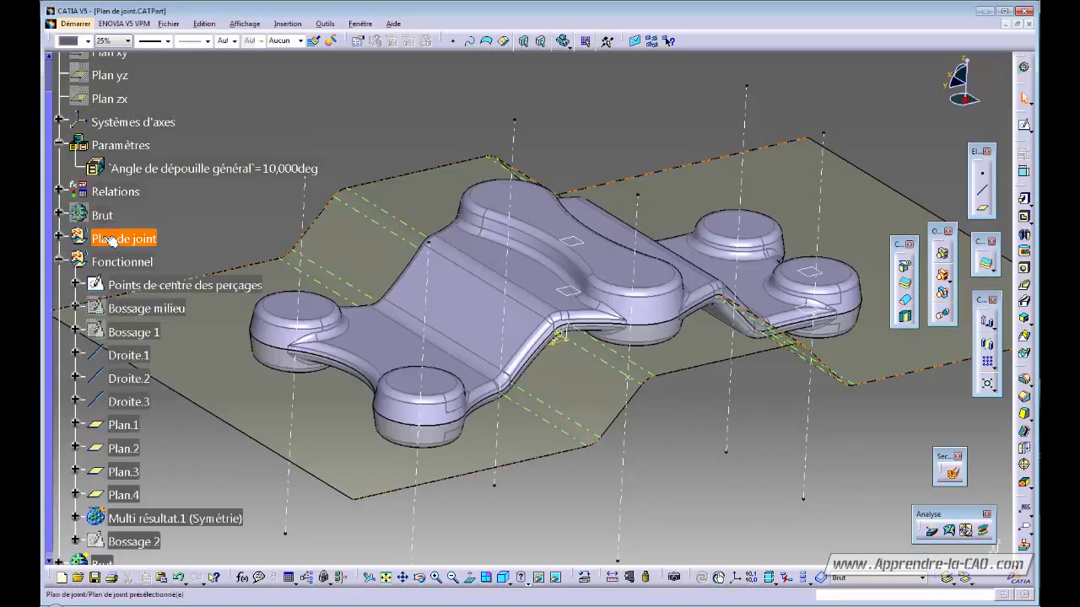
pyautogui.press('space')
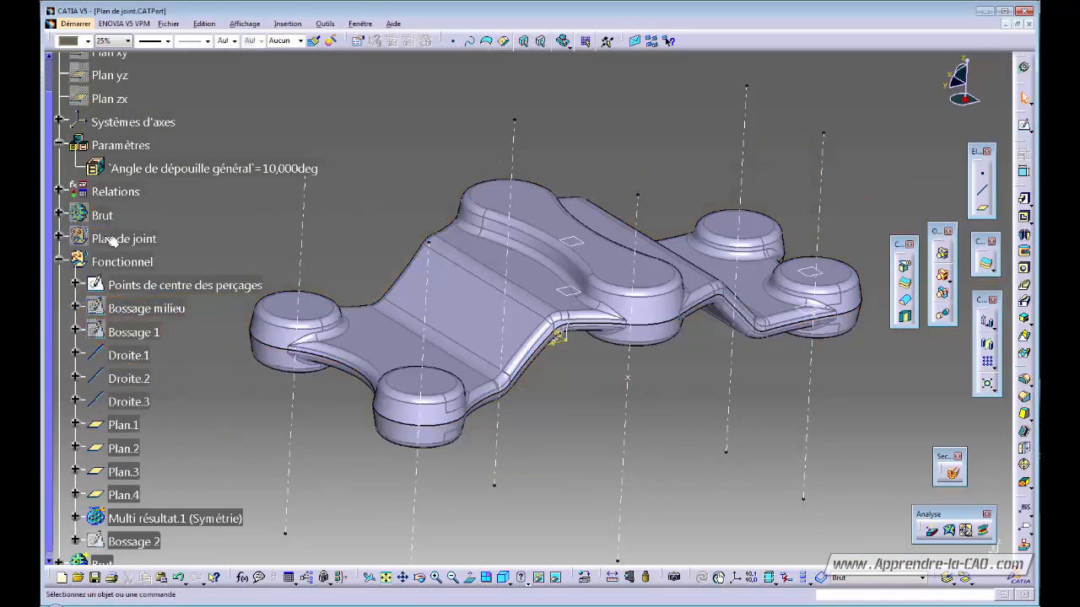
pyautogui.click(60, 261)
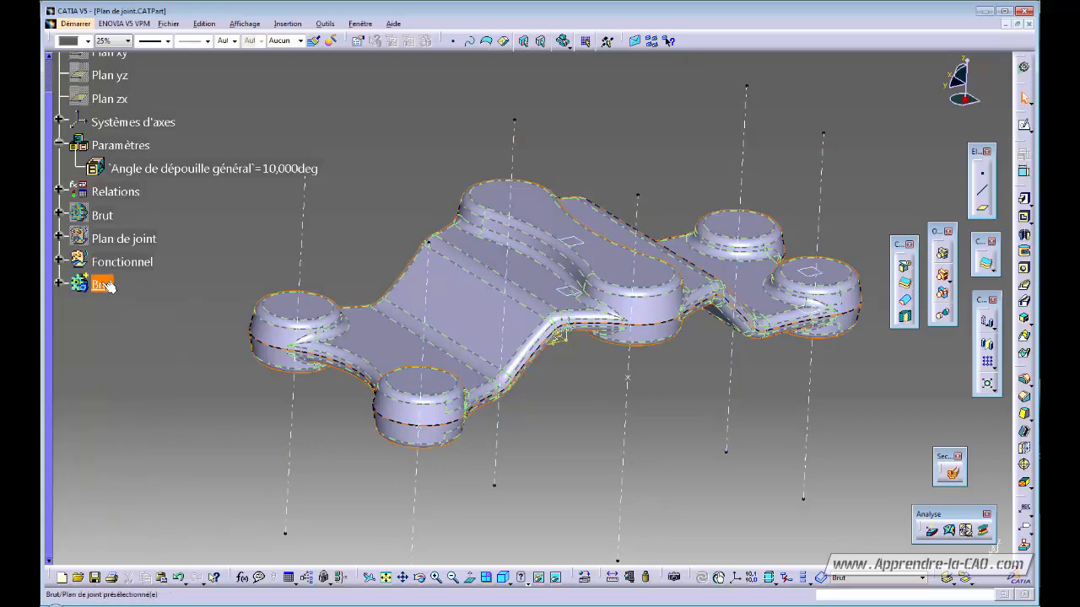
# - Rename the pasted linked copy of Brut to Usiné
pyautogui.click(56, 285)
pyautogui.click(138, 311)
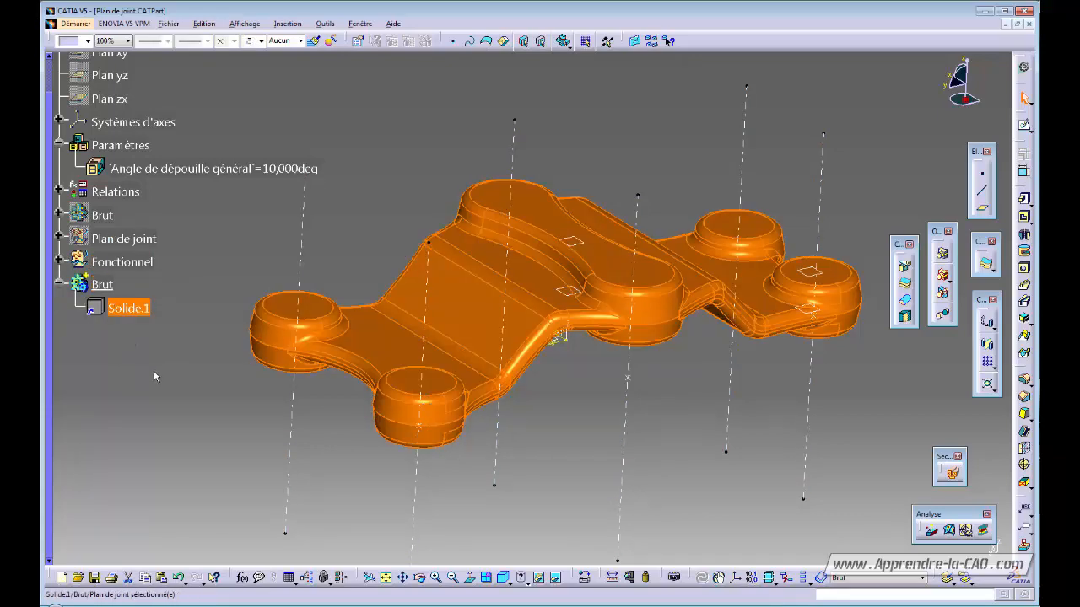
pyautogui.click(211, 398)
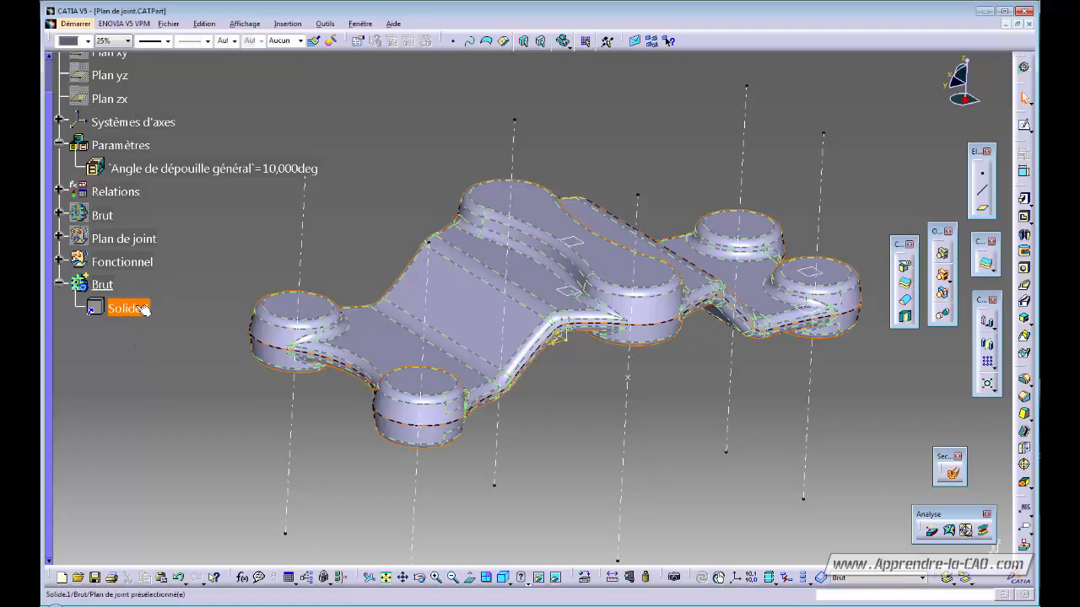
pyautogui.moveTo(602, 434); pyautogui.dragTo(588, 455, button='middle')
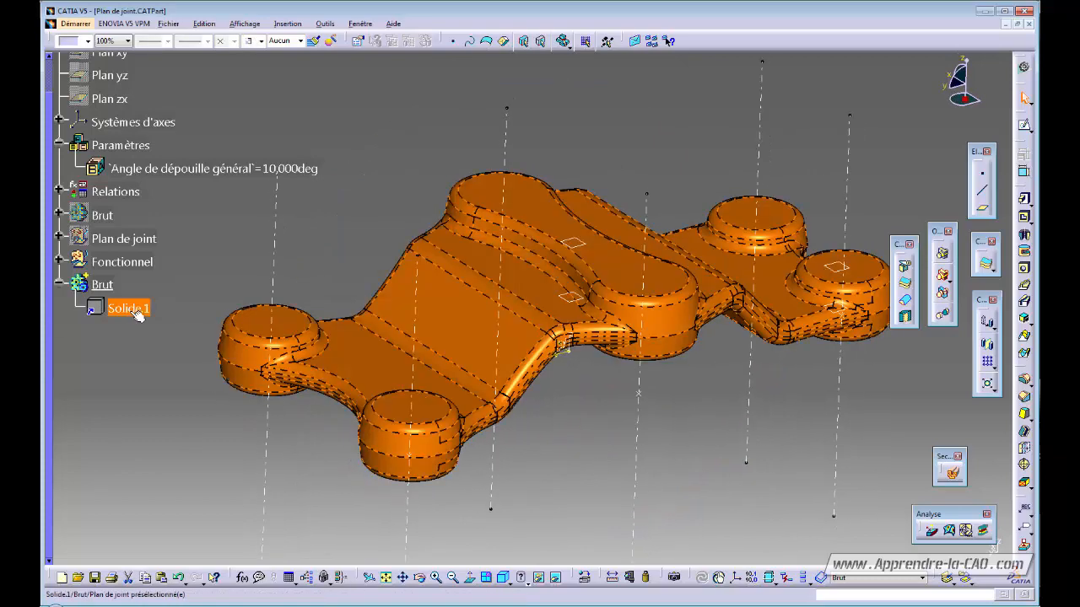
pyautogui.click(116, 284)
pyautogui.hotkey('alt', 'Return')
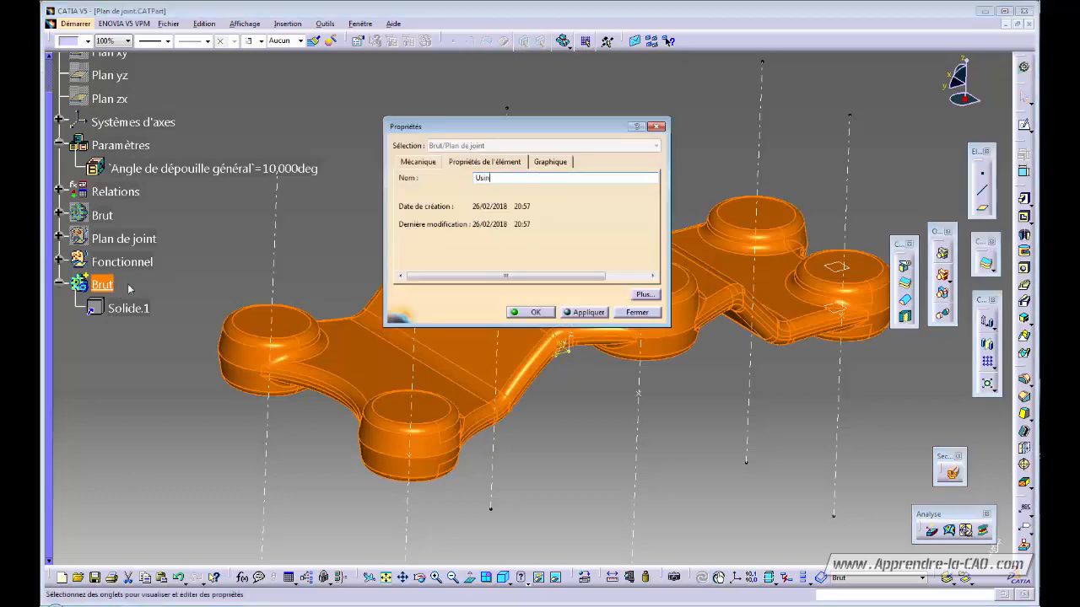
pyautogui.press('Return')
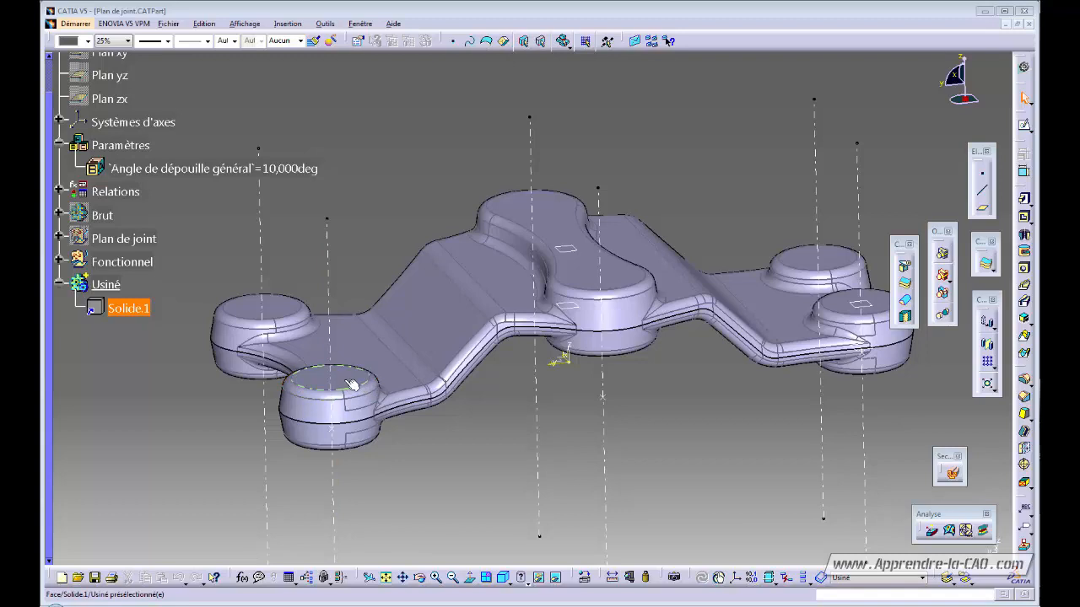
pyautogui.moveTo(484, 411)
pyautogui.mouseDown(button='middle')
pyautogui.moveTo(482, 436)
pyautogui.moveTo(489, 429)
pyautogui.mouseUp(button='middle')
# - Insert a geometrical set named usinages and bring up the workbench list
pyautogui.click(288, 22)
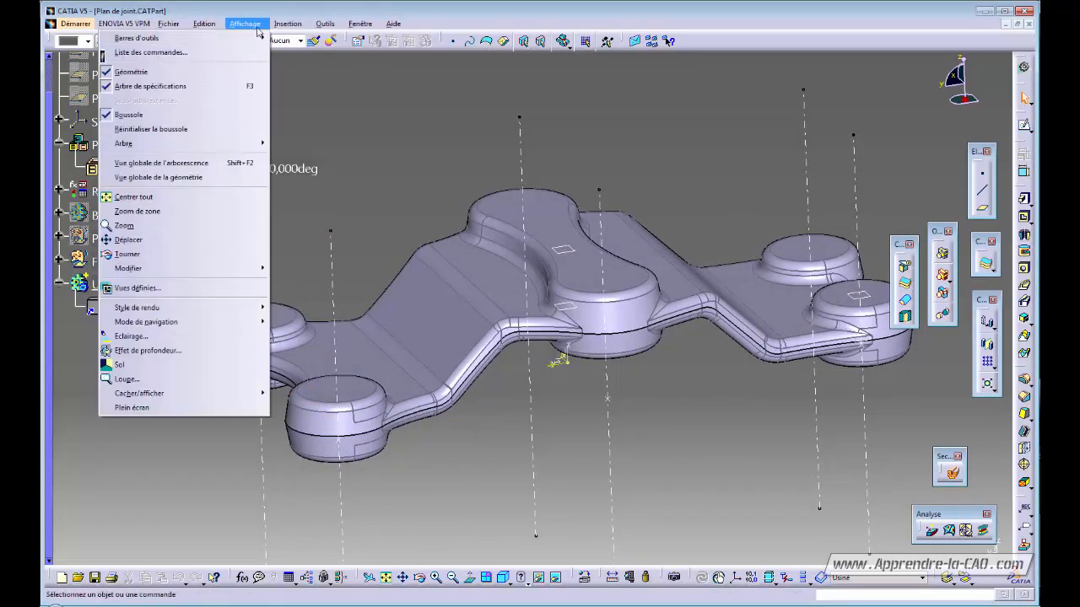
pyautogui.click(275, 69)
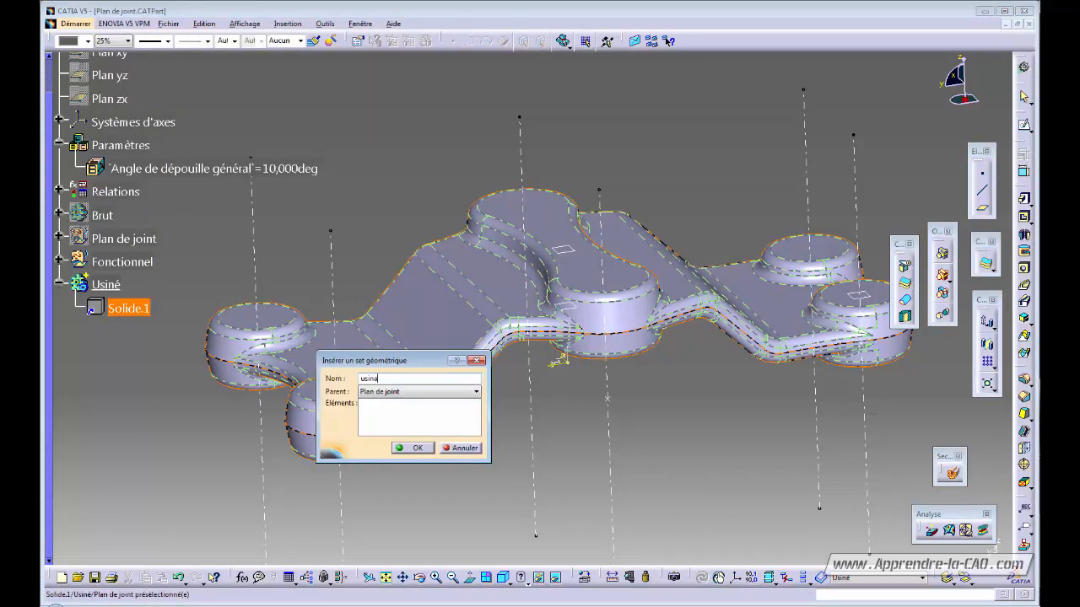
pyautogui.write('usinages')
pyautogui.press('Return')
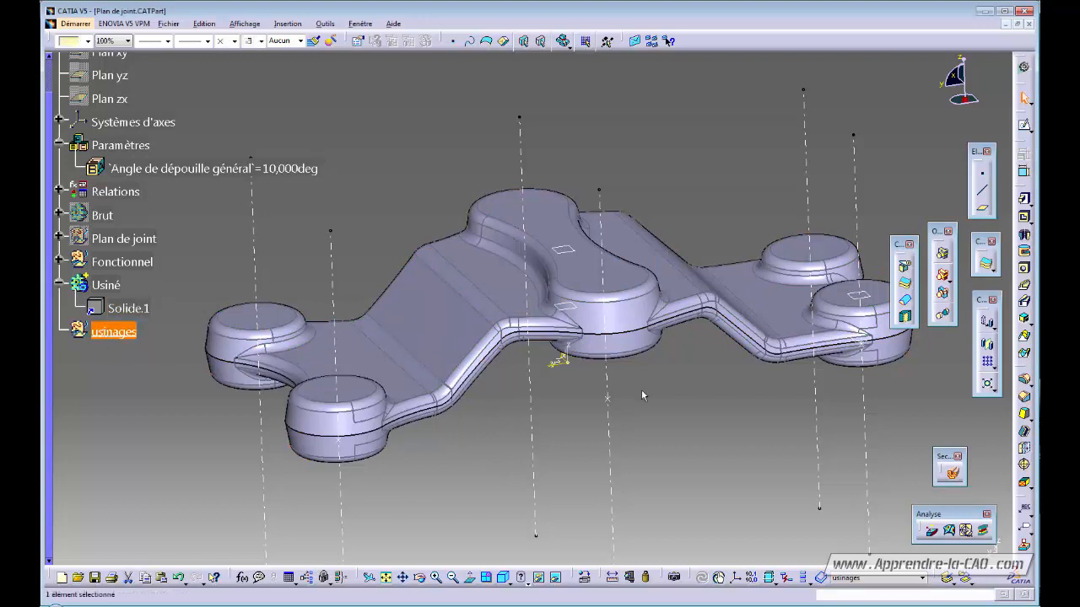
pyautogui.click(1024, 68)
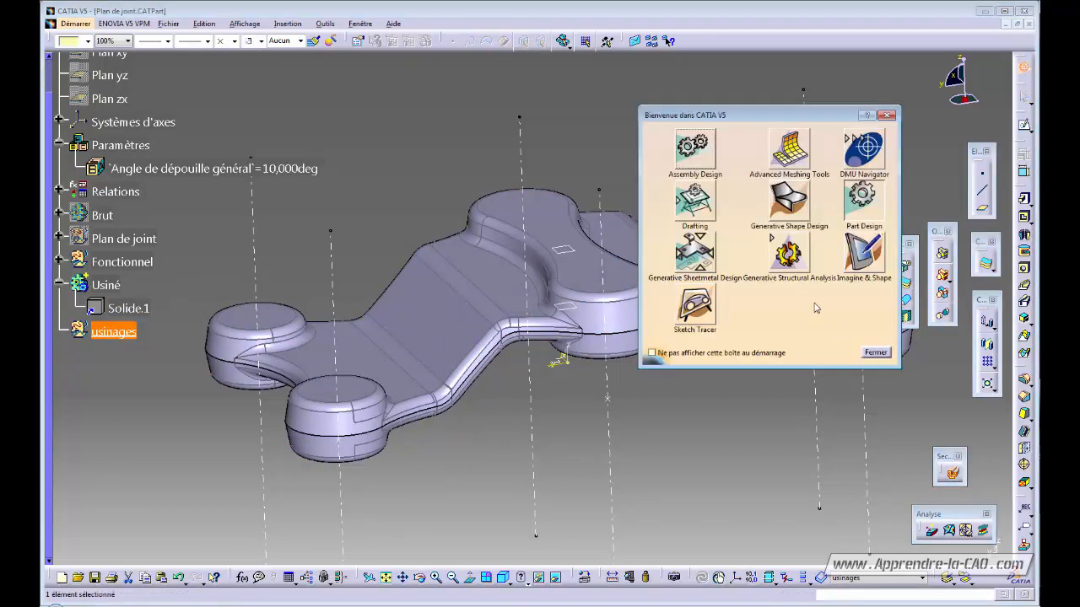
# - Switch to Generative Shape Design and orbit and zoom onto the central bar
pyautogui.click(791, 202)
pyautogui.moveTo(434, 431); pyautogui.dragTo(524, 419, button='middle')
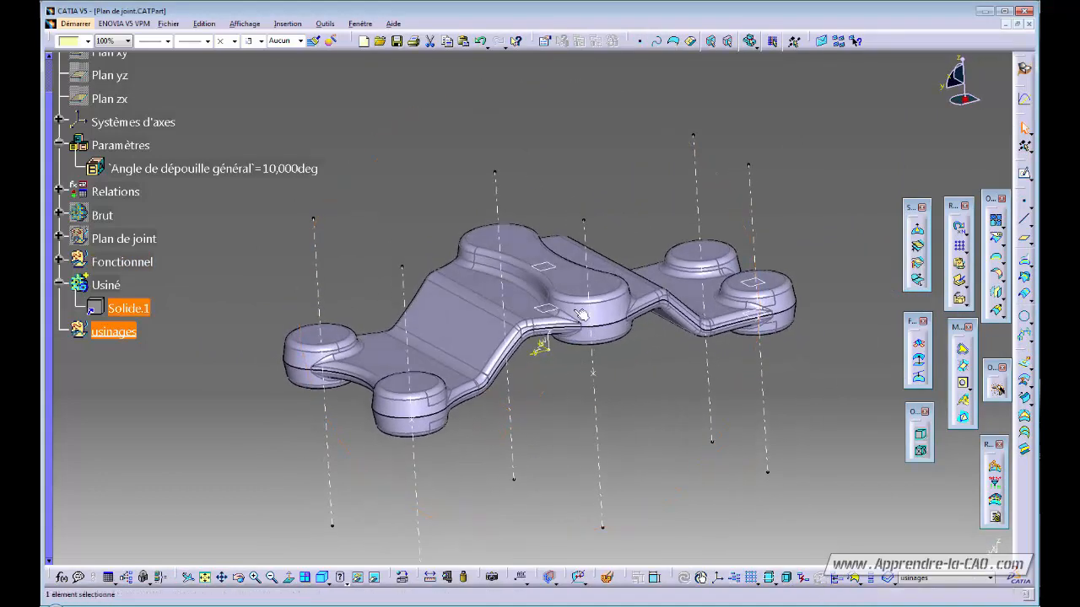
pyautogui.moveTo(601, 388); pyautogui.dragTo(482, 314, button='middle')
pyautogui.moveTo(585, 299); pyautogui.dragTo(657, 465, button='middle')
# - Sketch an elongated-hole oblong over the central bar and change its 23.822 mm dimension to 25 mm
pyautogui.click(1022, 173)
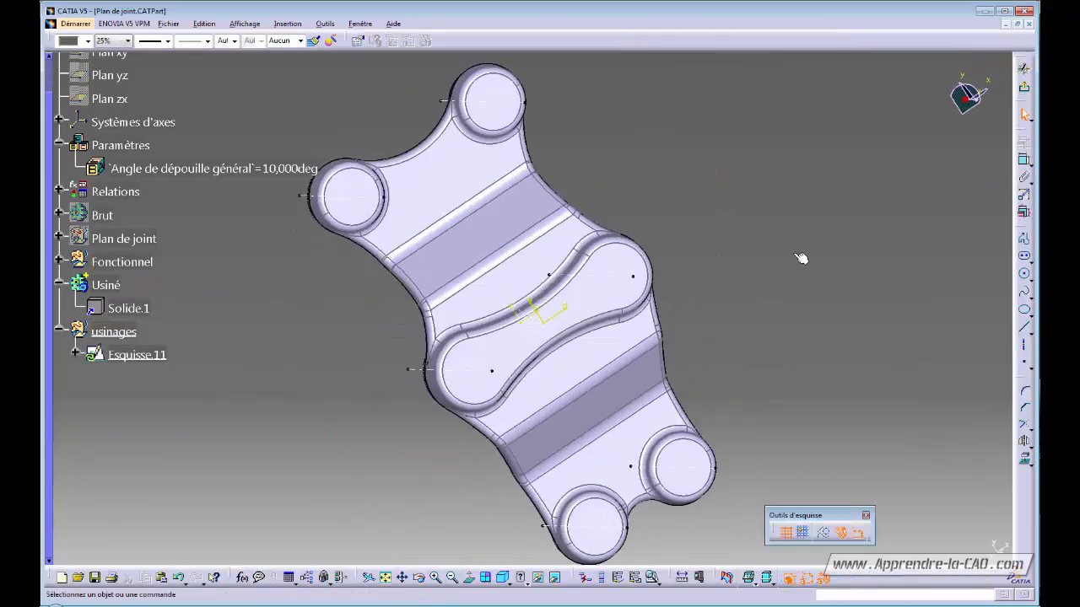
pyautogui.click(1024, 260)
pyautogui.click(402, 330)
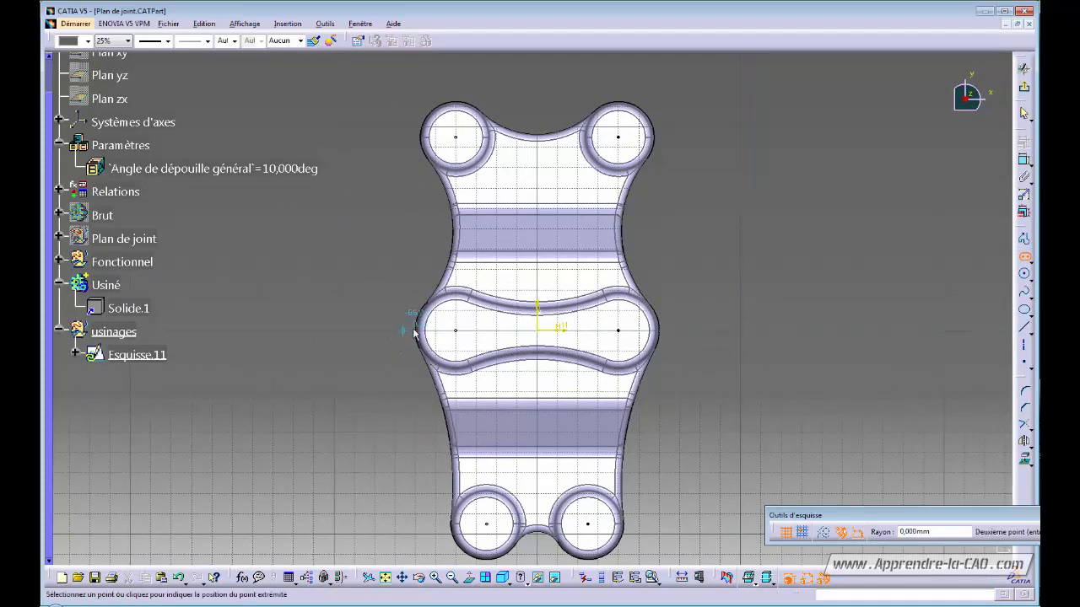
pyautogui.click(686, 330)
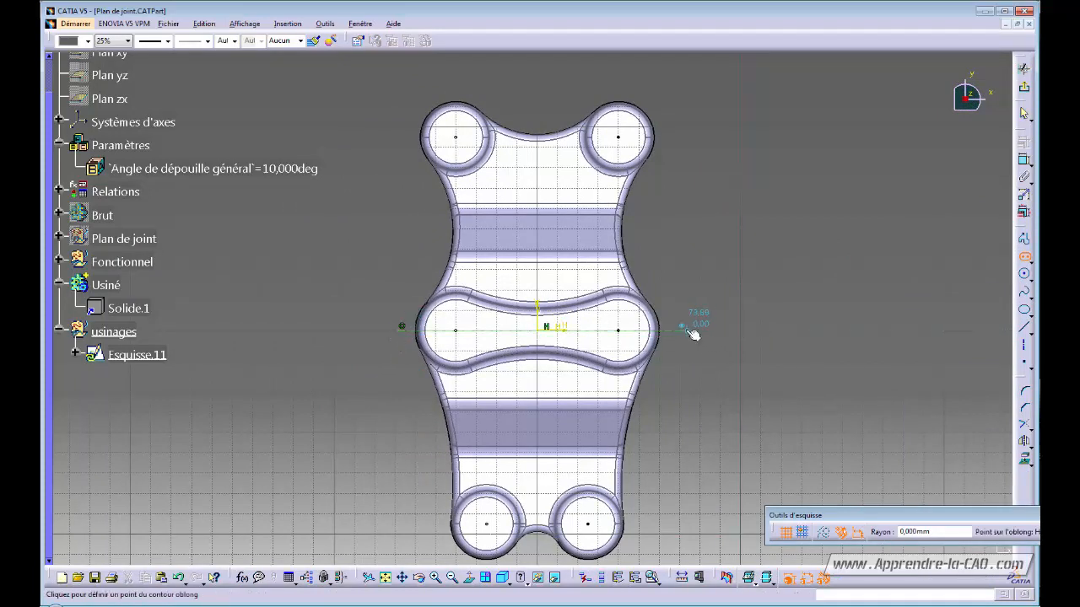
pyautogui.click(662, 282)
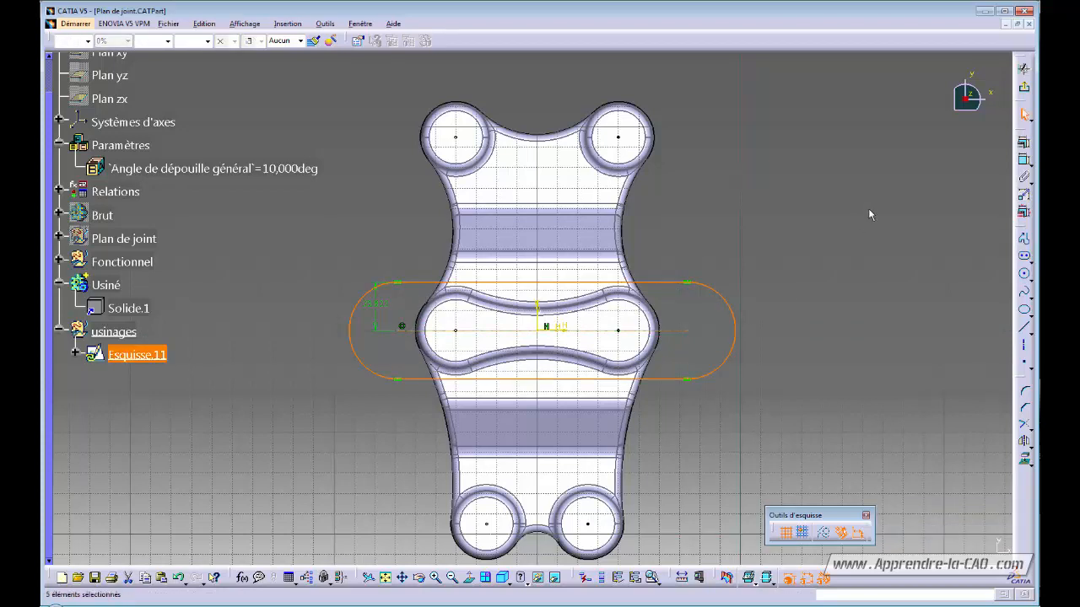
pyautogui.doubleClick(379, 307)
pyautogui.write('2')
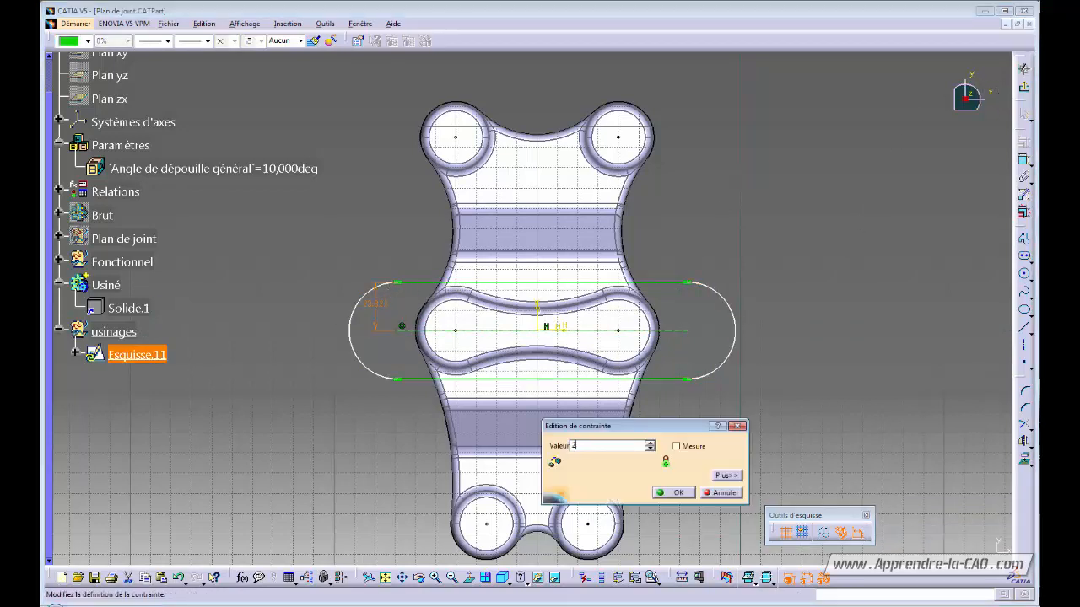
pyautogui.write('5')
pyautogui.press('Return')
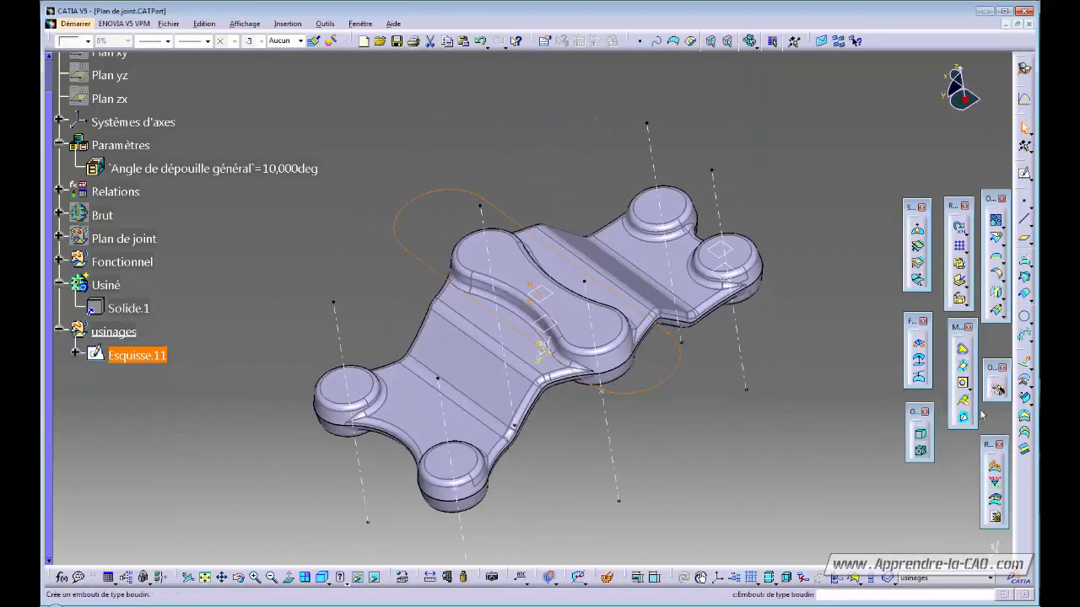
# - Create the Remplissage.1 fill surface from the oblong sketch Esquisse.11
pyautogui.click(1025, 417)
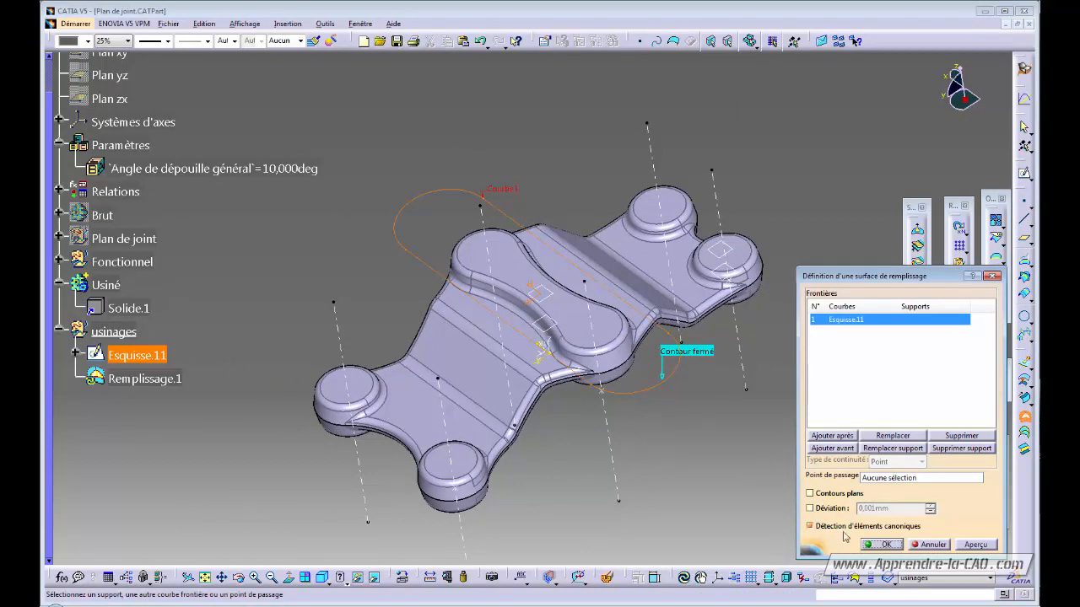
pyautogui.click(874, 544)
pyautogui.moveTo(728, 479); pyautogui.dragTo(472, 384, button='middle')
# - Define Usiné as the work object and switch to Part Design
pyautogui.rightClick(104, 284)
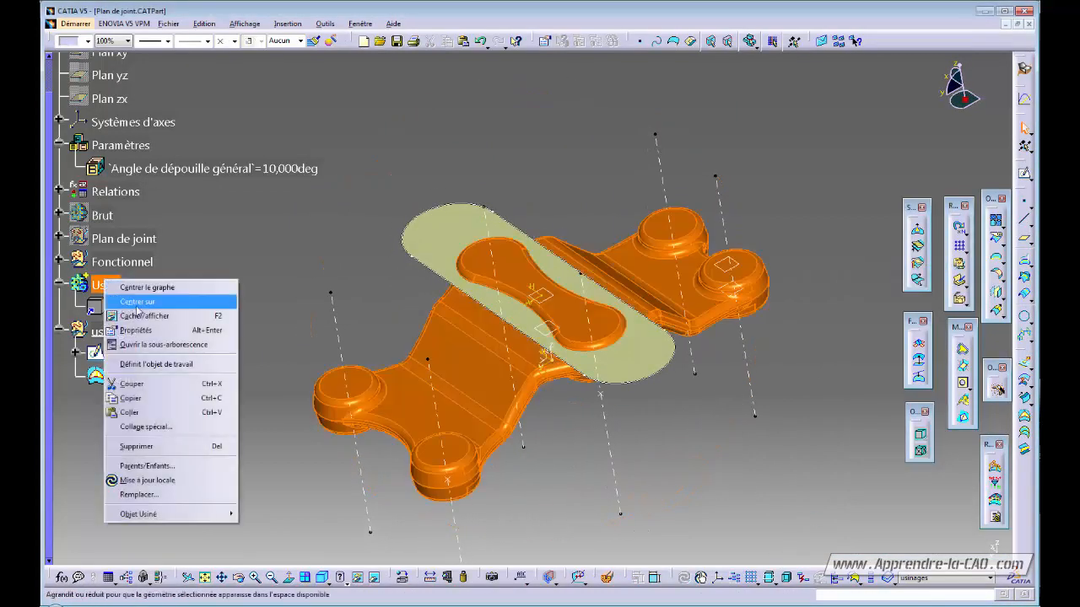
pyautogui.click(156, 364)
pyautogui.click(240, 284)
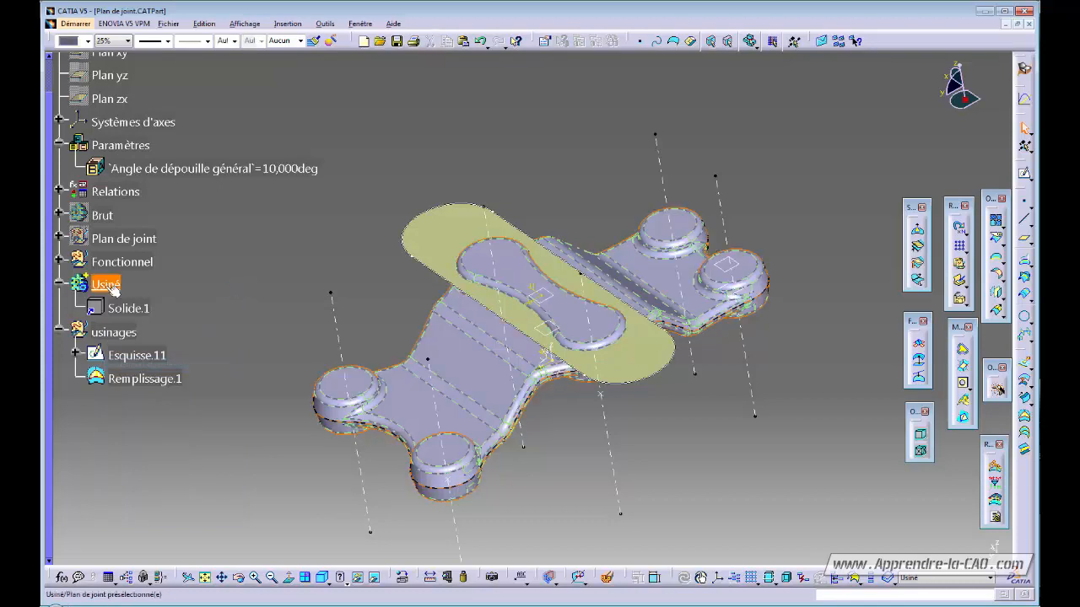
pyautogui.click(1025, 68)
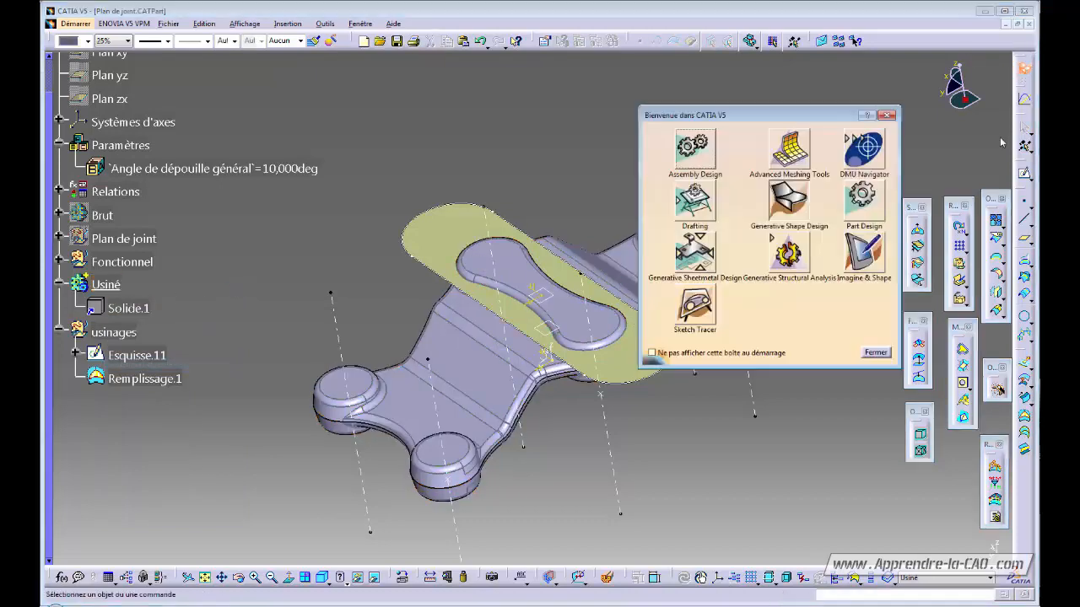
pyautogui.click(862, 199)
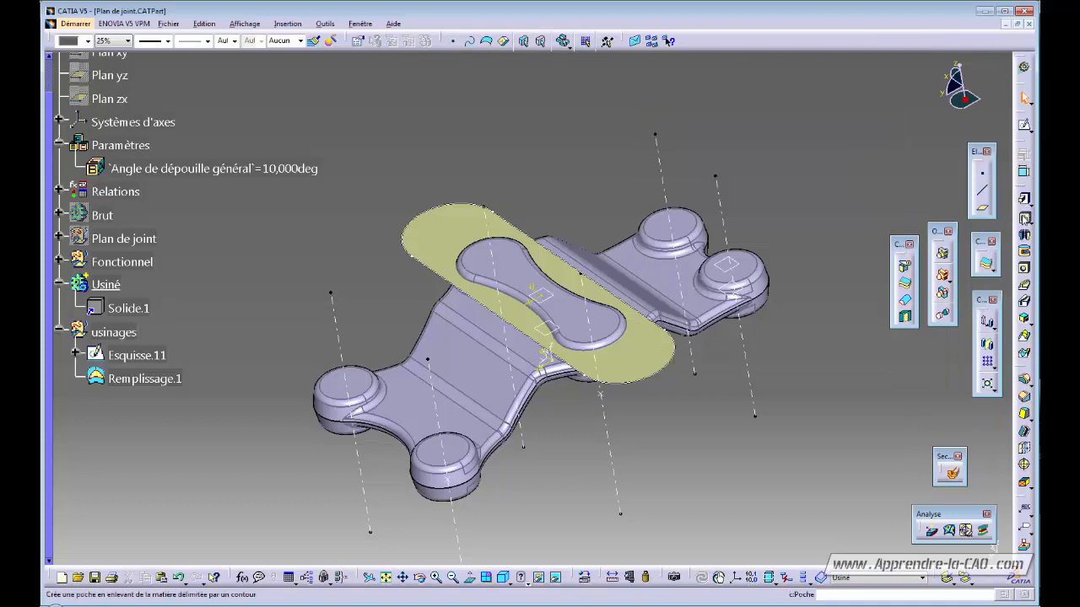
pyautogui.click(993, 272)
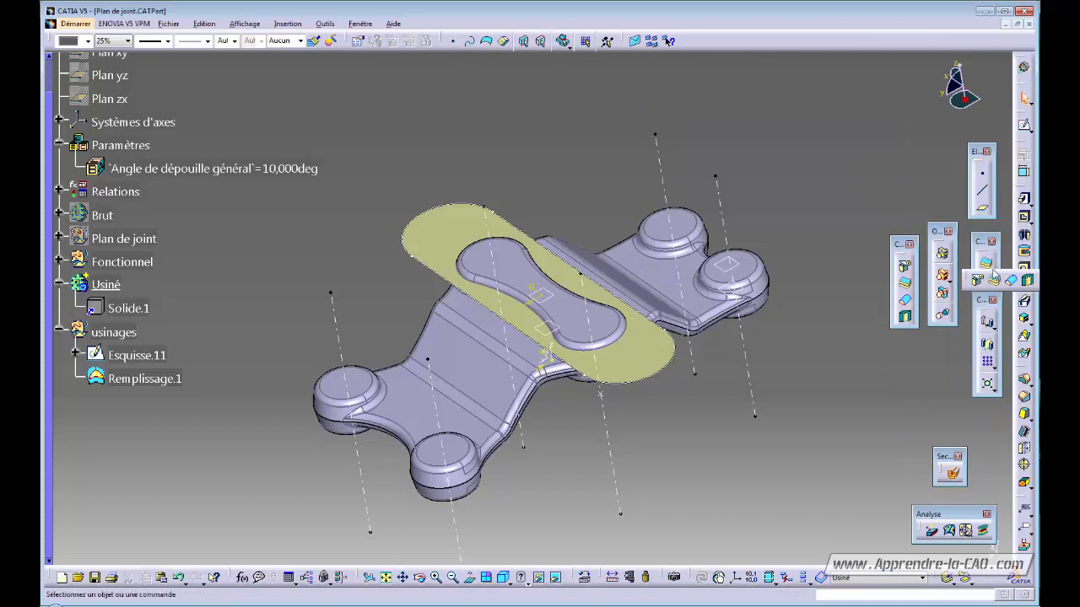
# - Split the solid with Remplissage.1, flipping the arrow to keep the correct side
pyautogui.click(977, 280)
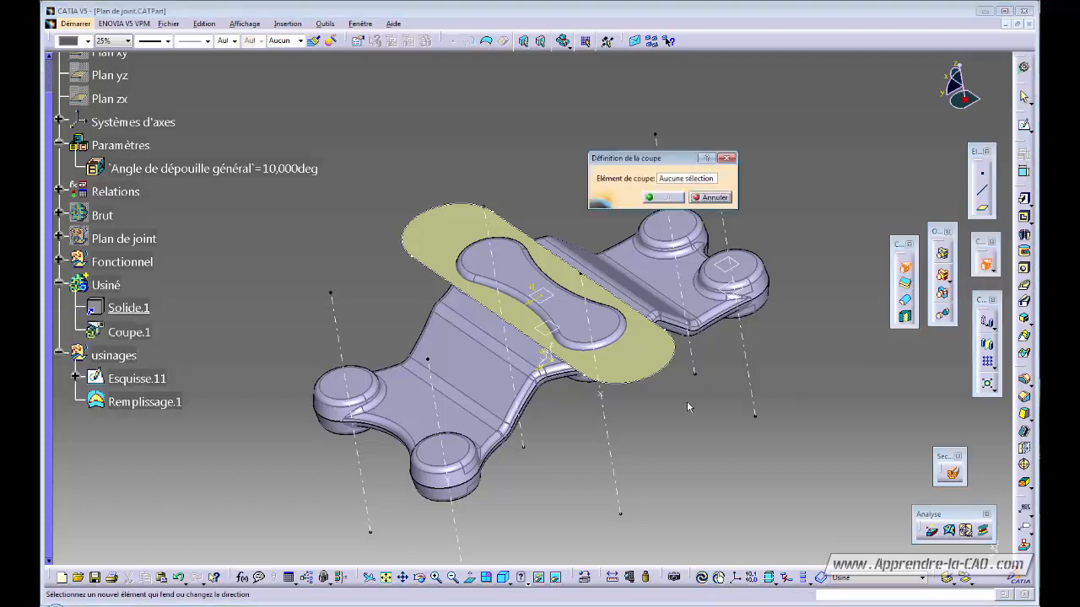
pyautogui.click(475, 250)
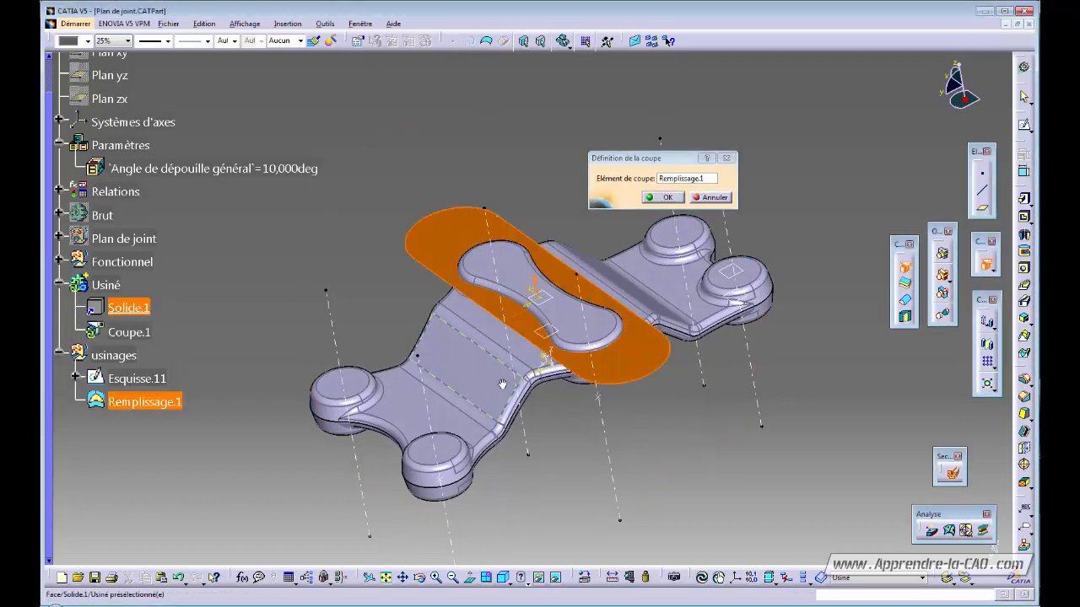
pyautogui.moveTo(523, 266); pyautogui.dragTo(530, 287, button='middle')
pyautogui.click(534, 287)
pyautogui.moveTo(568, 375); pyautogui.dragTo(582, 397, button='middle')
pyautogui.click(664, 199)
pyautogui.click(667, 424)
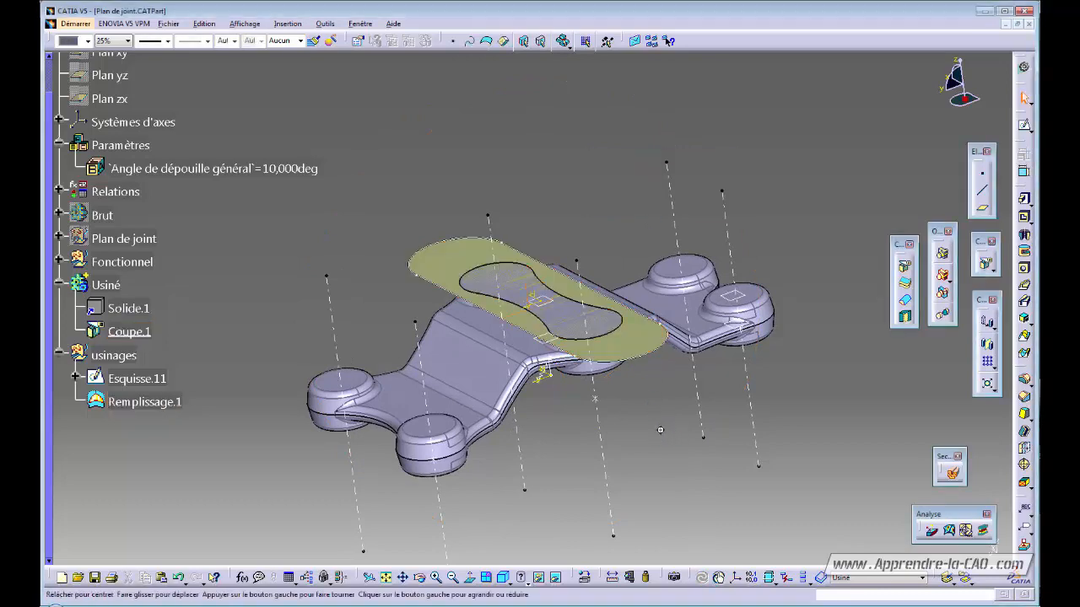
pyautogui.moveTo(661, 429); pyautogui.dragTo(654, 446, button='middle')
# - Hide Remplissage.1 and colour the Coupe.1 flattened face red
pyautogui.click(145, 402)
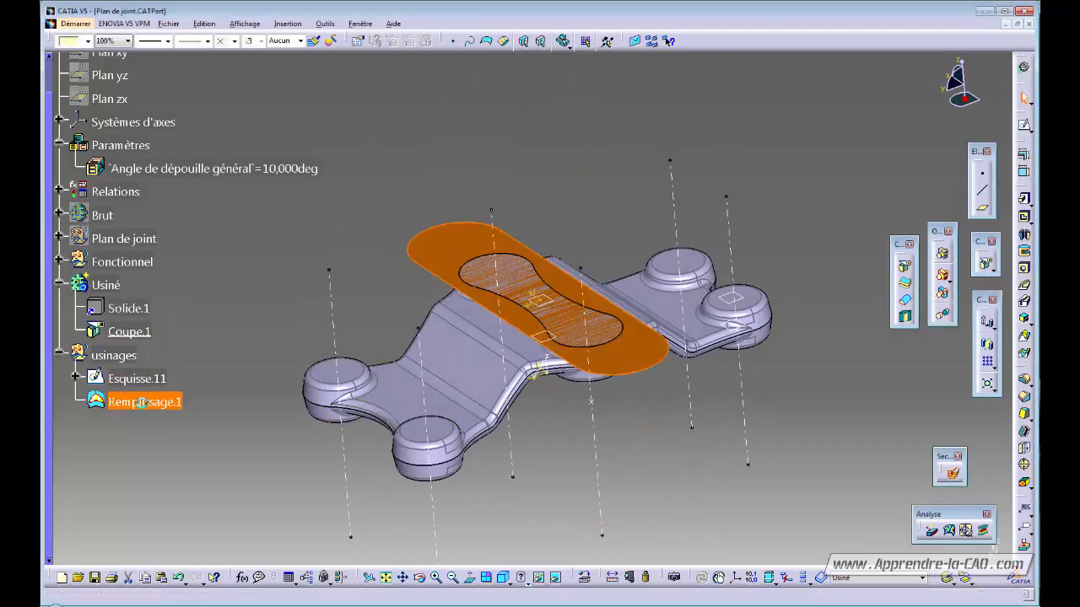
pyautogui.hotkey('ctrl', 'h')
pyautogui.moveTo(450, 435); pyautogui.dragTo(444, 463, button='middle')
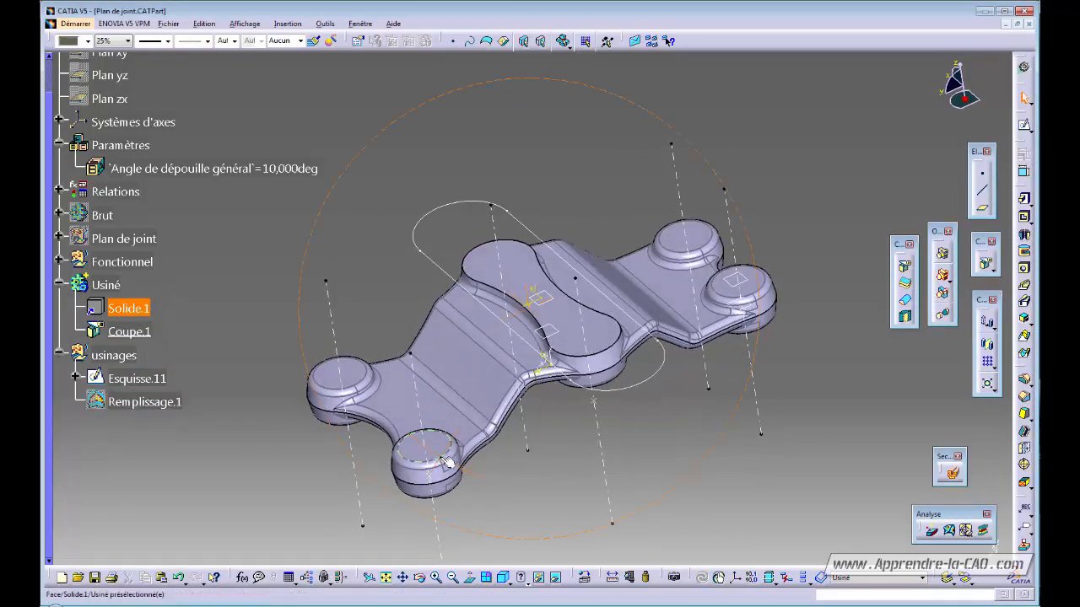
pyautogui.click(125, 334)
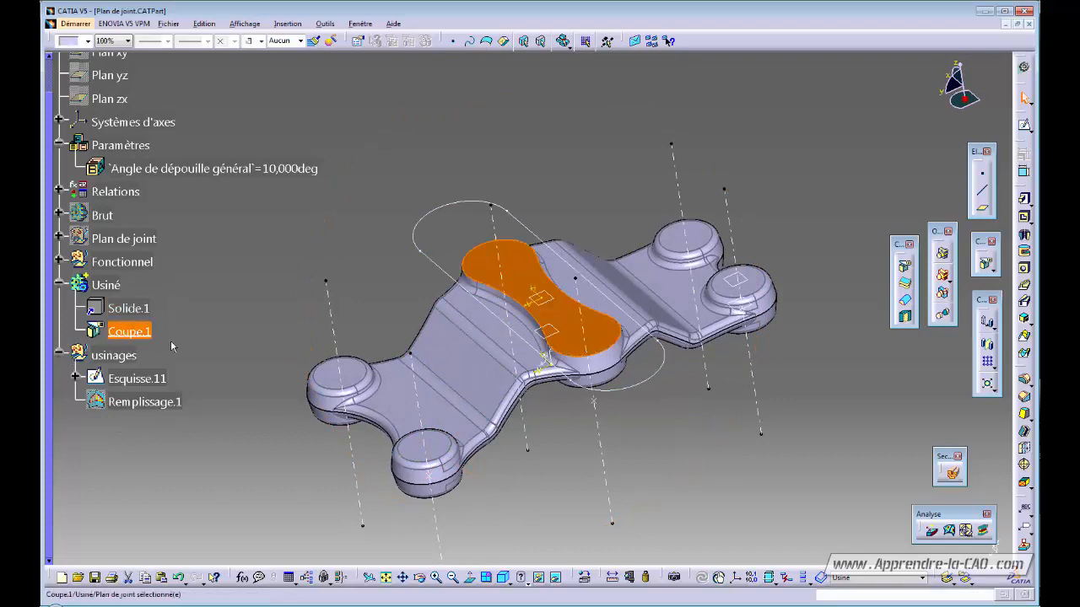
pyautogui.click(88, 41)
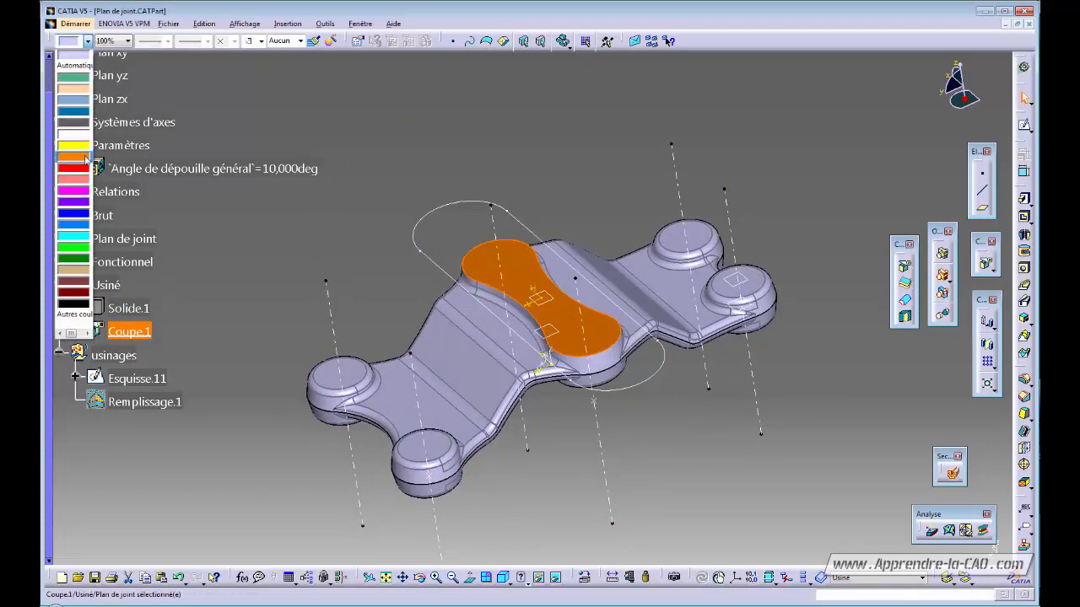
pyautogui.click(78, 172)
pyautogui.click(379, 215)
pyautogui.moveTo(535, 368)
pyautogui.mouseDown(button='middle')
pyautogui.moveTo(458, 242)
pyautogui.moveTo(548, 285)
pyautogui.moveTo(600, 341)
pyautogui.moveTo(439, 252)
pyautogui.moveTo(598, 369)
pyautogui.moveTo(621, 415)
pyautogui.mouseUp(button='middle')
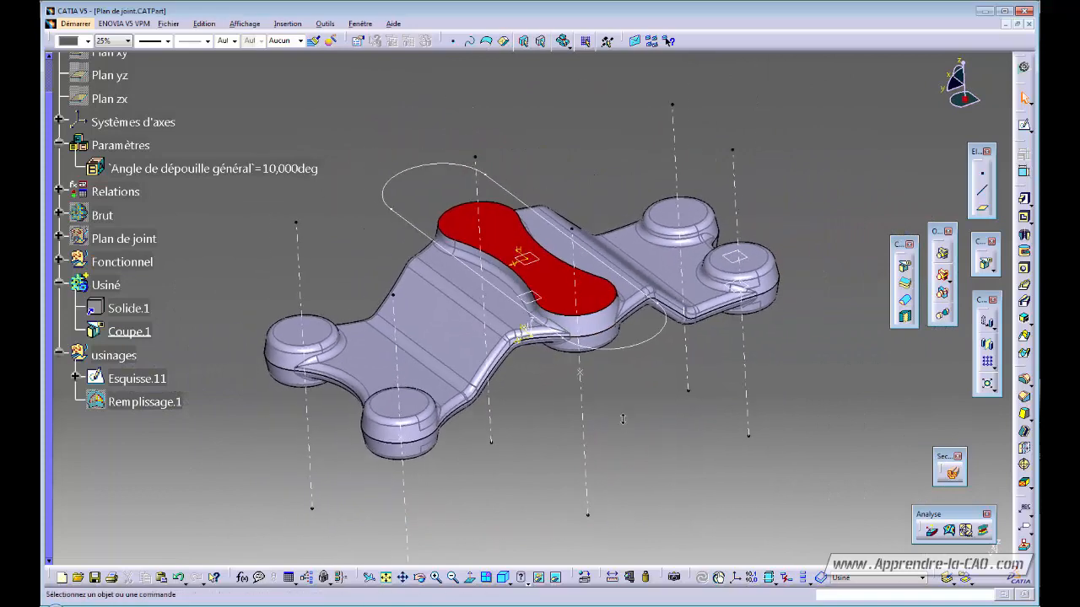
pyautogui.click(638, 344)
pyautogui.click(636, 381)
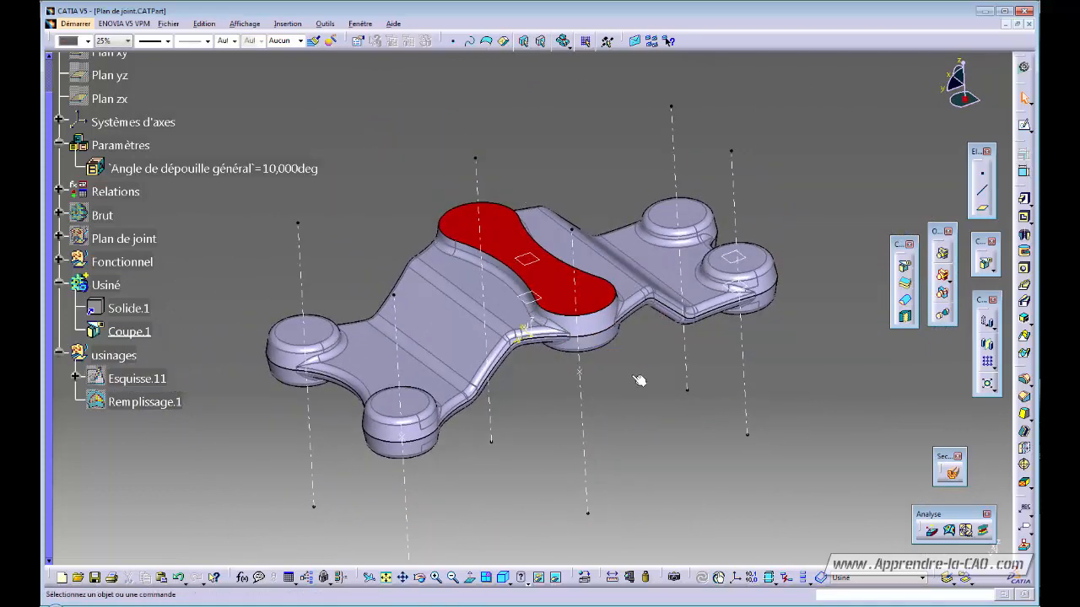
pyautogui.moveTo(637, 379)
pyautogui.mouseDown(button='middle')
pyautogui.moveTo(586, 401)
pyautogui.moveTo(631, 386)
pyautogui.mouseUp(button='middle')
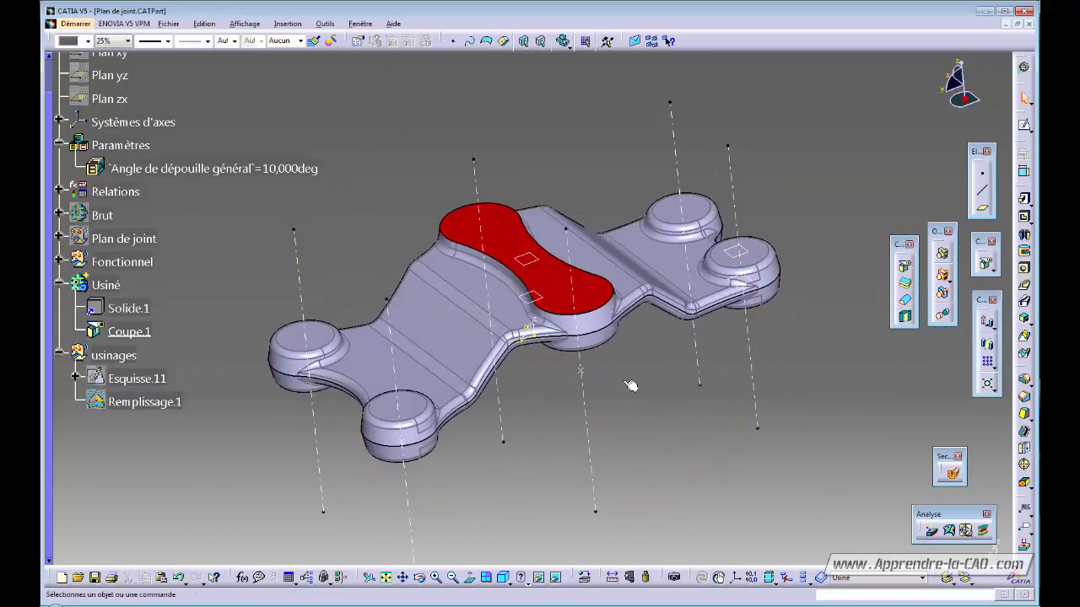
pyautogui.moveTo(547, 317); pyautogui.dragTo(591, 368, button='middle')
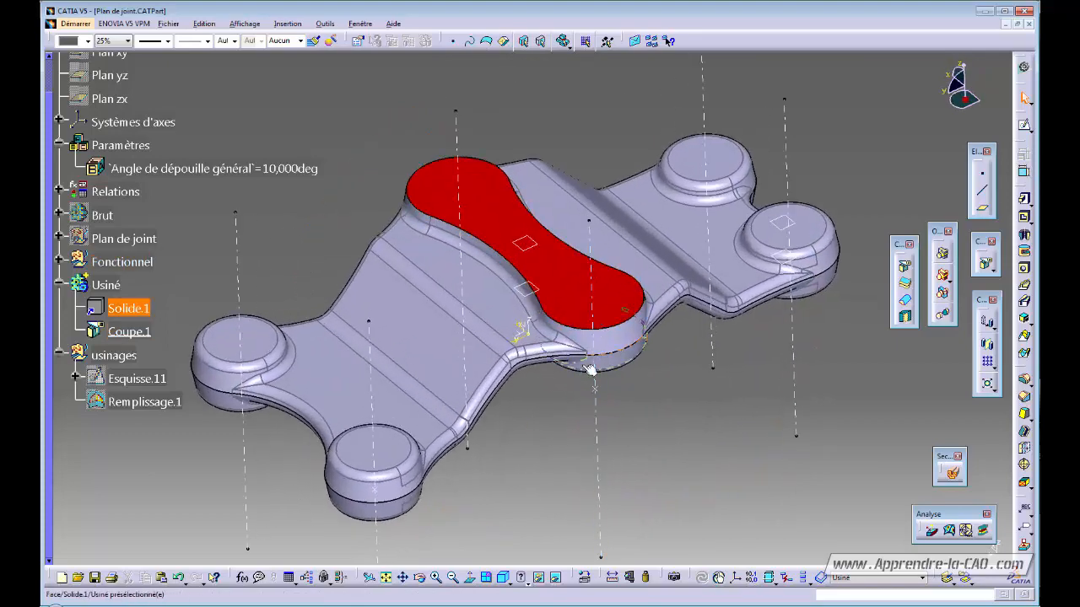
# - Place a threaded hole on the red flat face, extending up to the next face
pyautogui.click(1024, 270)
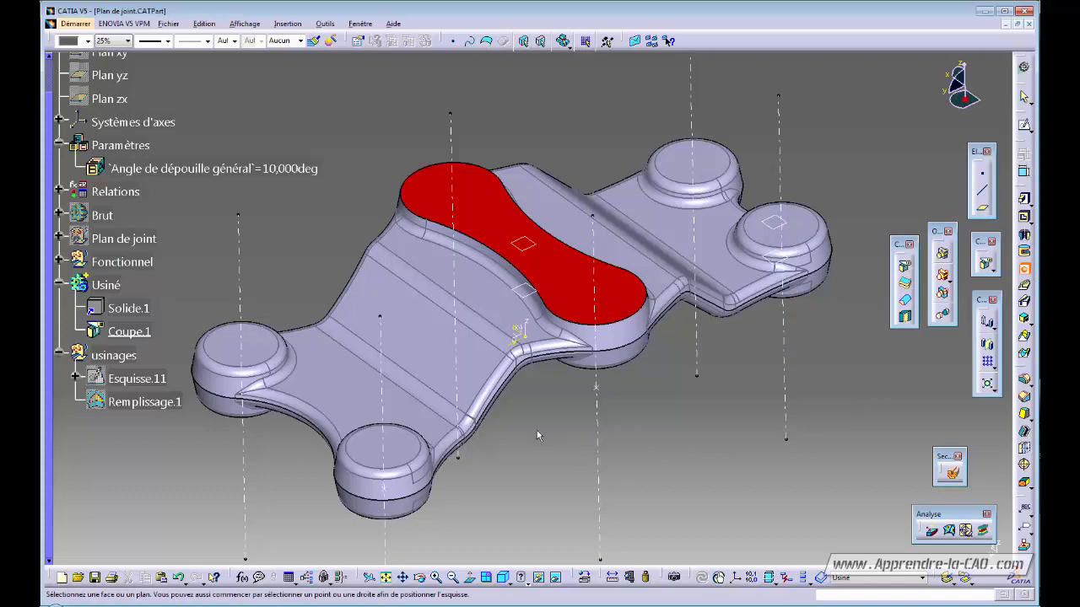
pyautogui.moveTo(537, 430); pyautogui.dragTo(657, 365, button='middle')
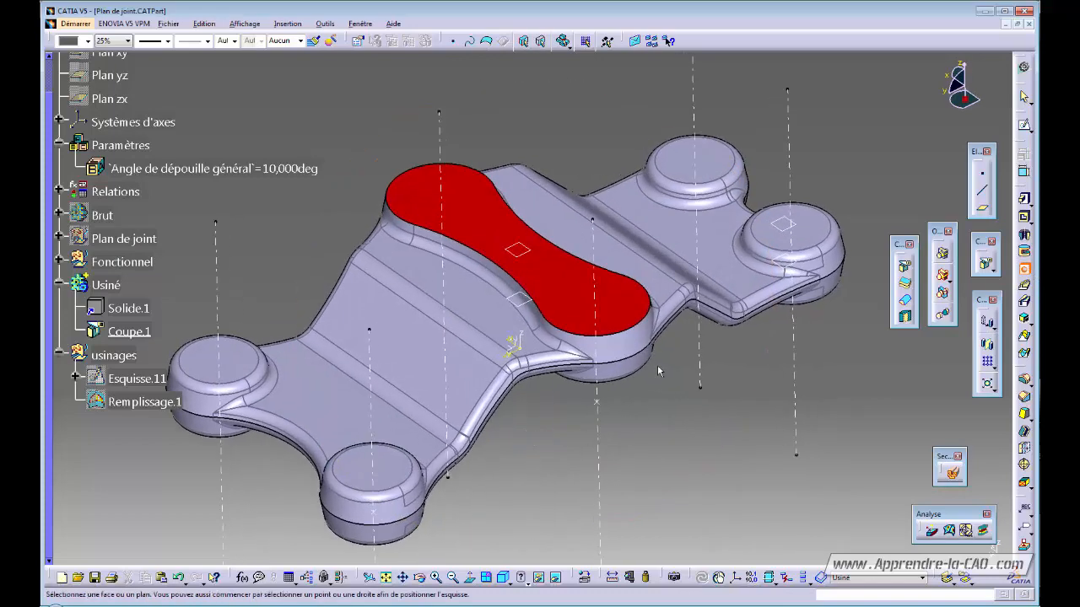
pyautogui.click(598, 297)
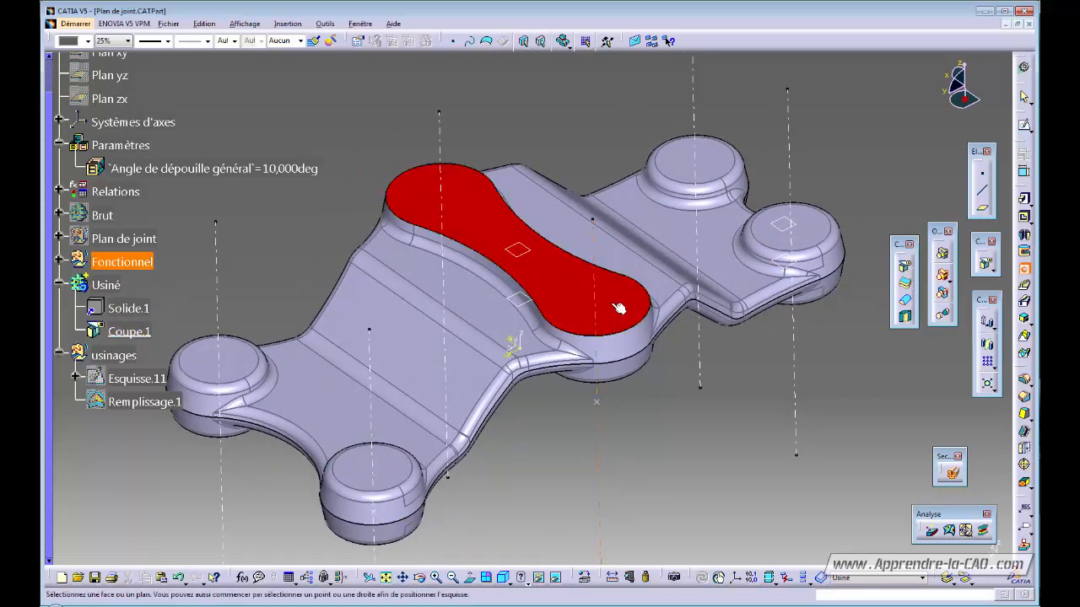
pyautogui.moveTo(622, 389); pyautogui.dragTo(579, 435, button='middle')
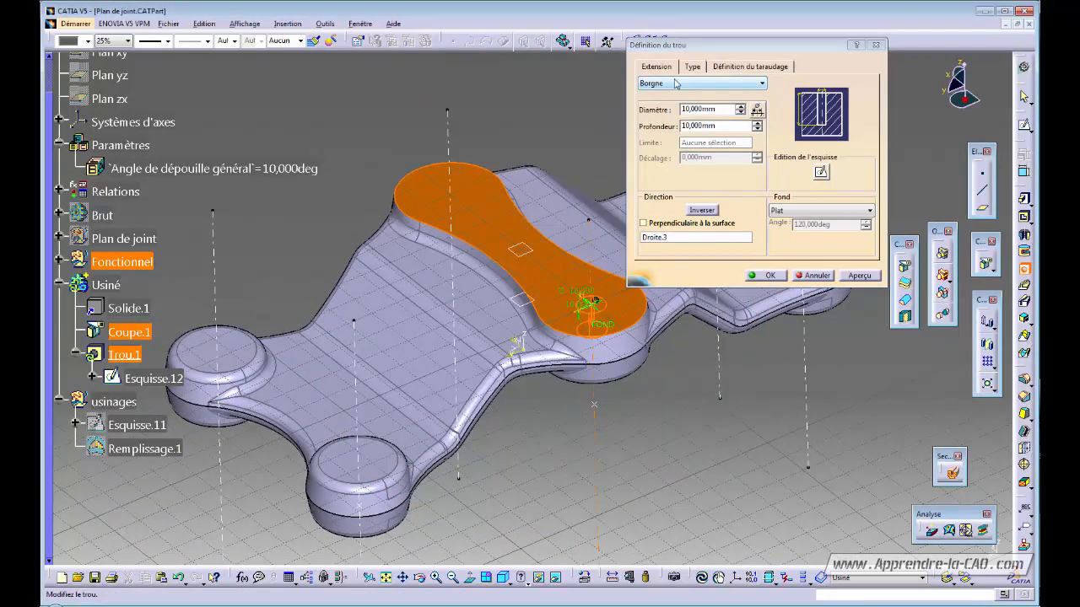
pyautogui.click(719, 67)
pyautogui.click(703, 83)
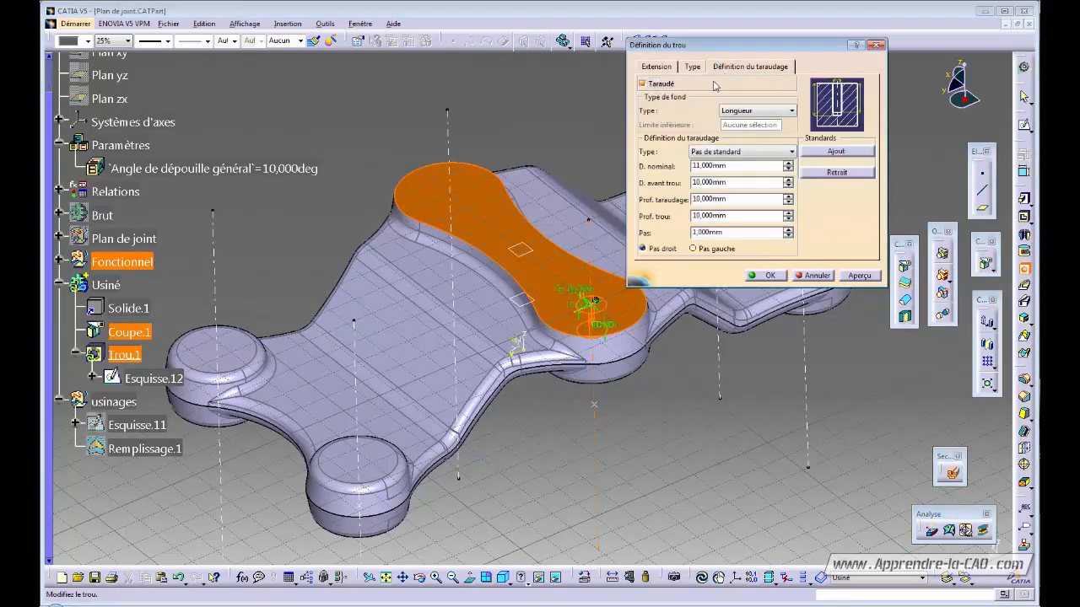
pyautogui.click(658, 67)
pyautogui.click(665, 84)
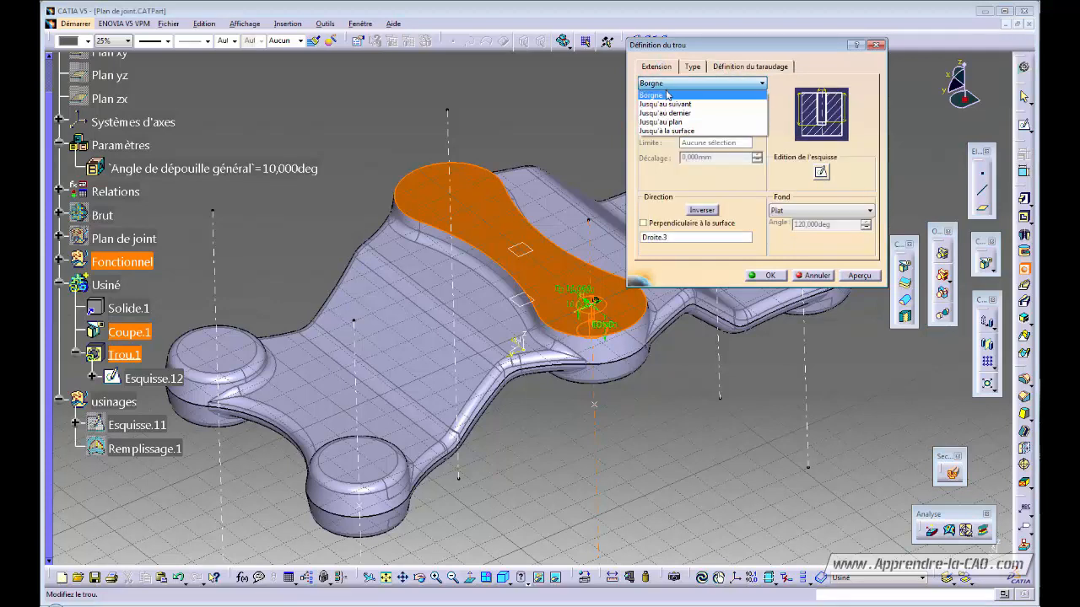
pyautogui.click(668, 104)
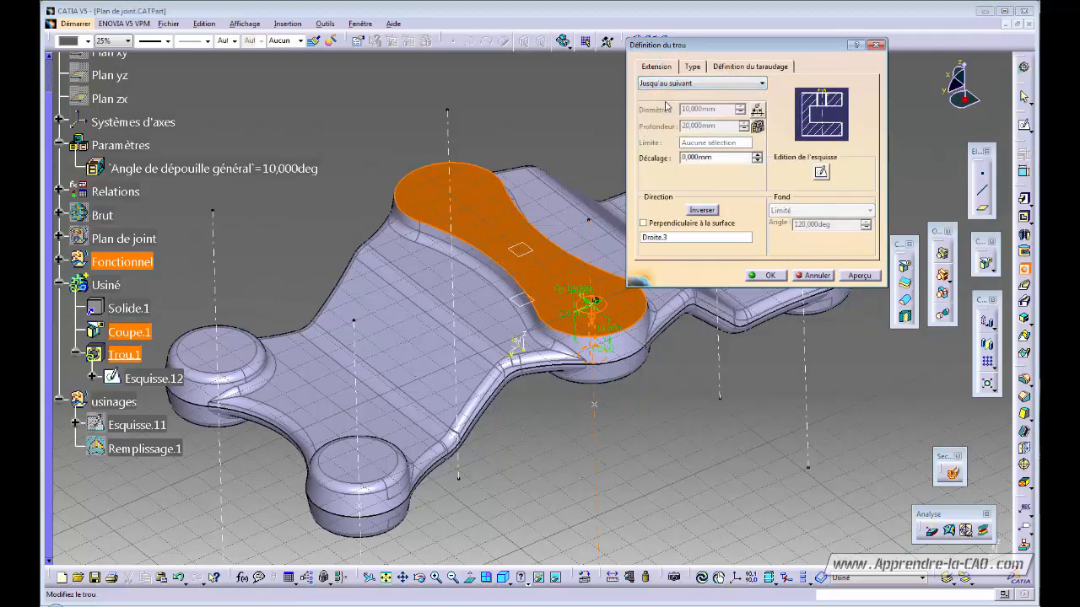
# - Set the hole thread to coarse-pitch metric, size M12
pyautogui.click(736, 67)
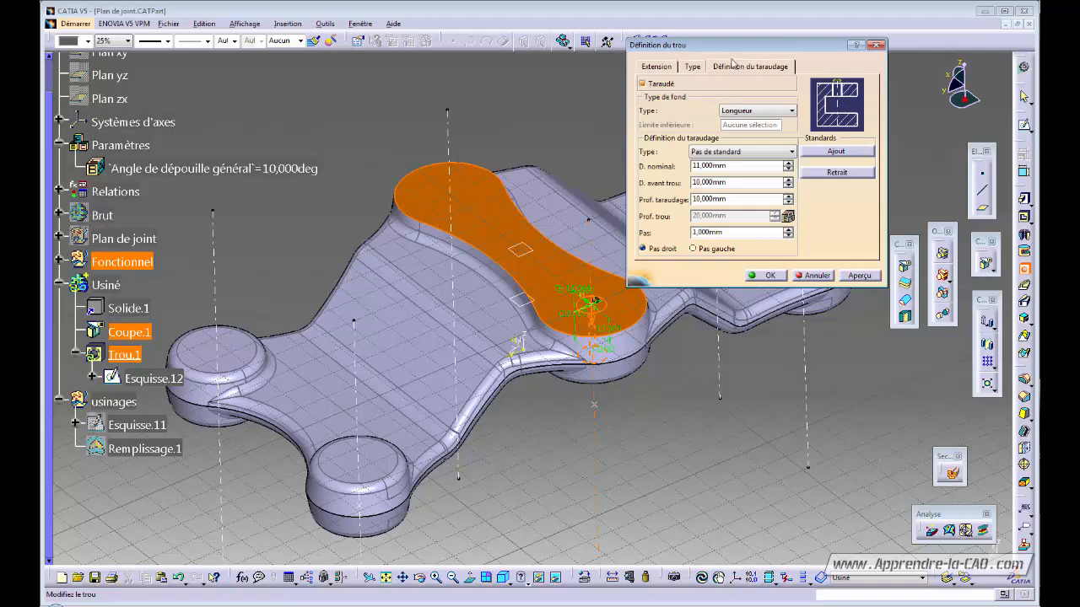
pyautogui.click(753, 152)
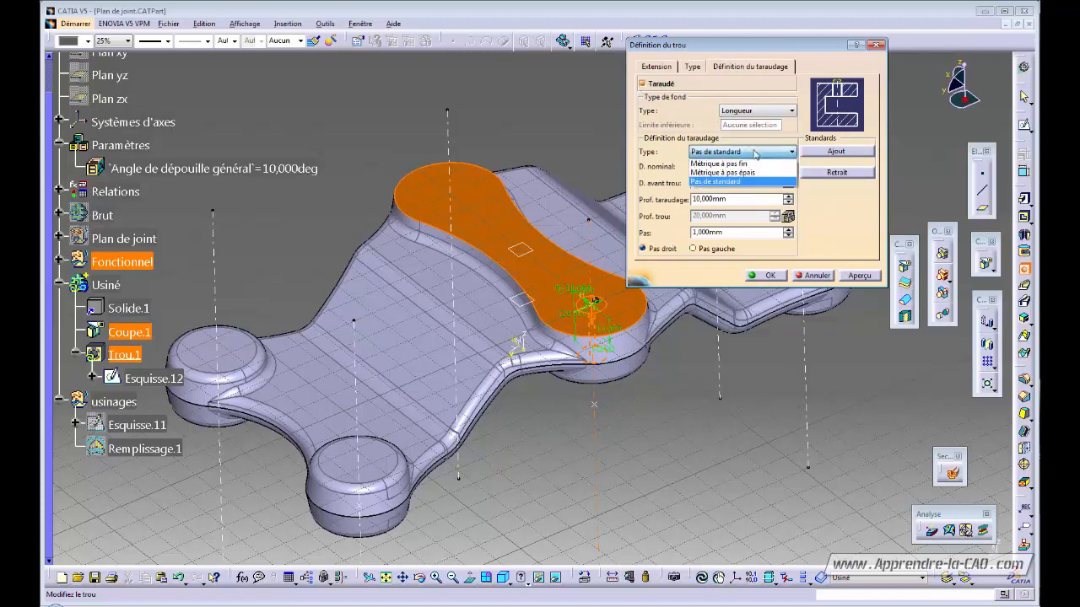
pyautogui.click(741, 173)
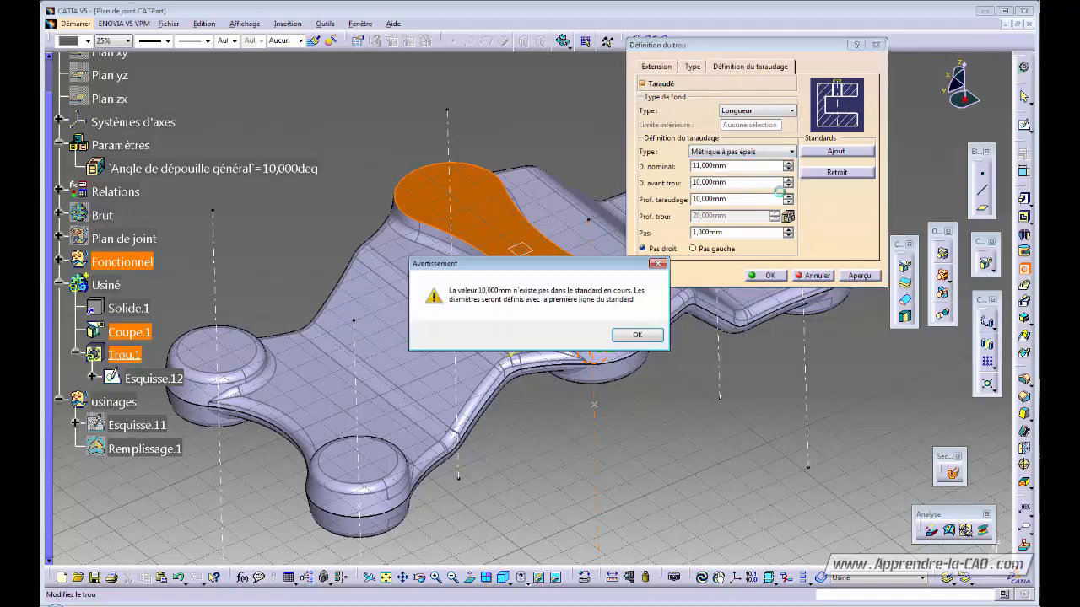
pyautogui.click(637, 335)
pyautogui.click(734, 166)
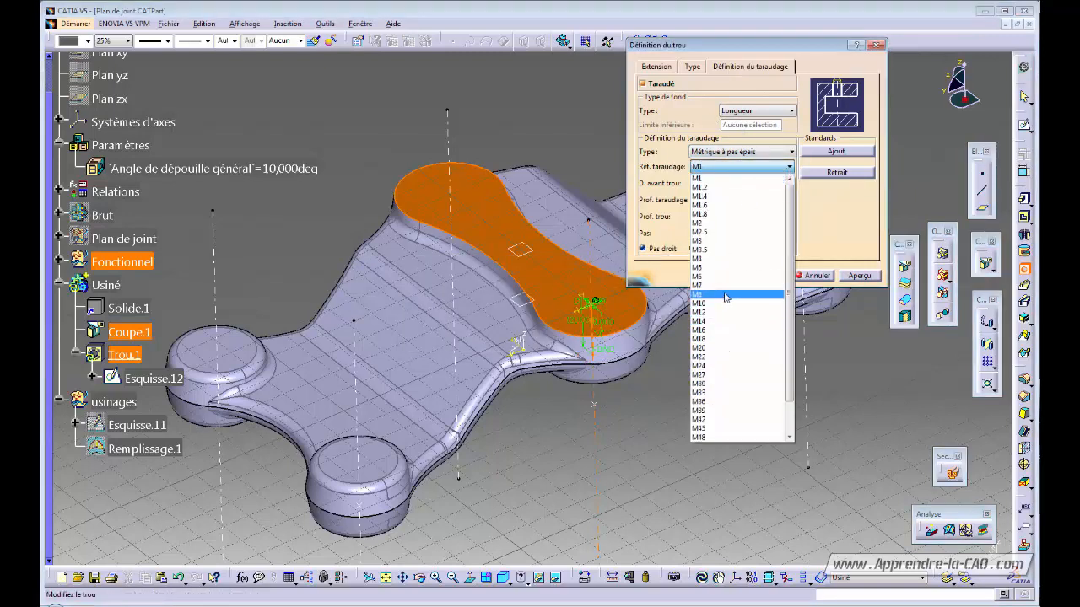
pyautogui.click(722, 313)
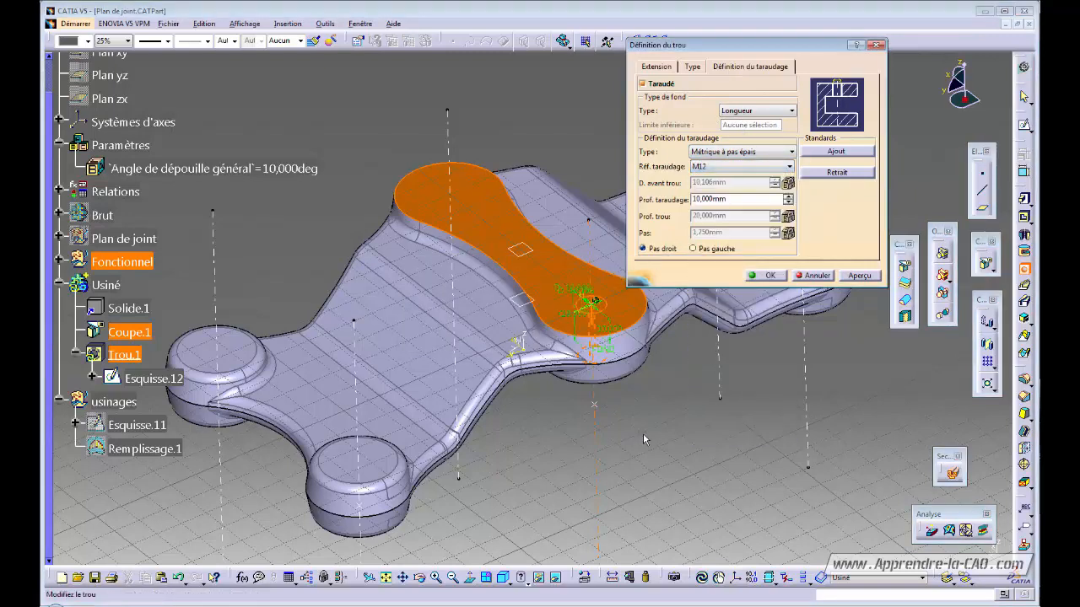
pyautogui.moveTo(642, 435); pyautogui.dragTo(604, 422, button='middle')
# - Make it a 15 mm, 5 mm-deep counterbore and create Trou.1
pyautogui.click(694, 67)
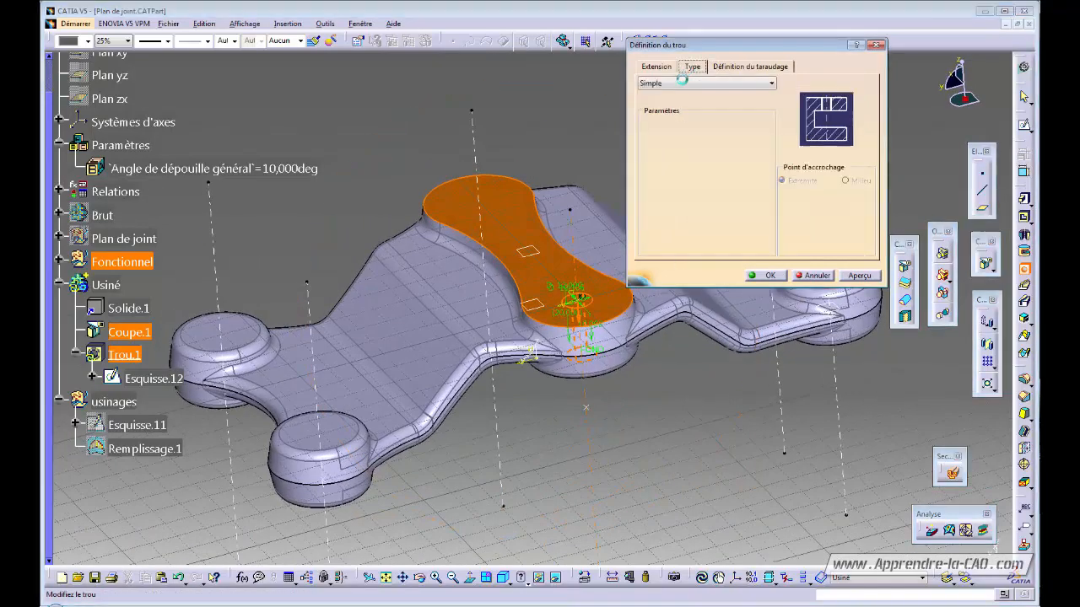
pyautogui.click(705, 84)
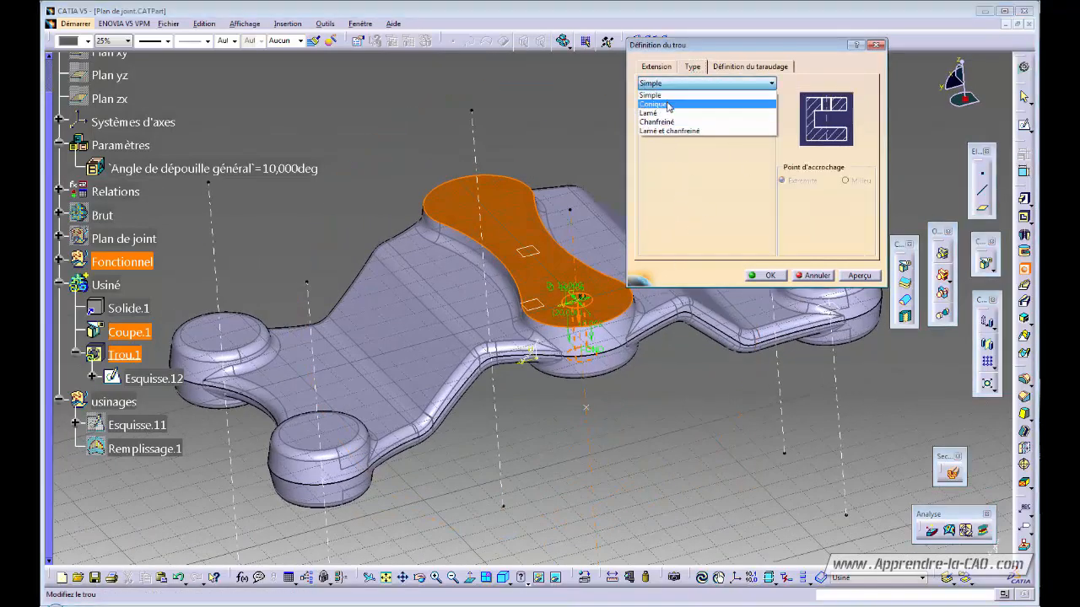
pyautogui.click(668, 113)
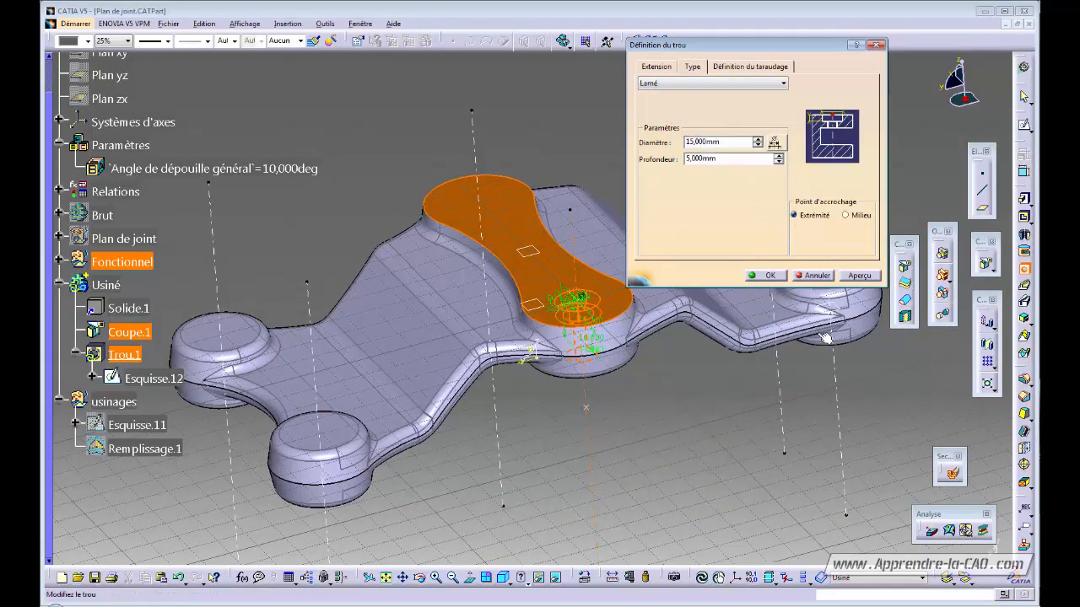
pyautogui.click(769, 276)
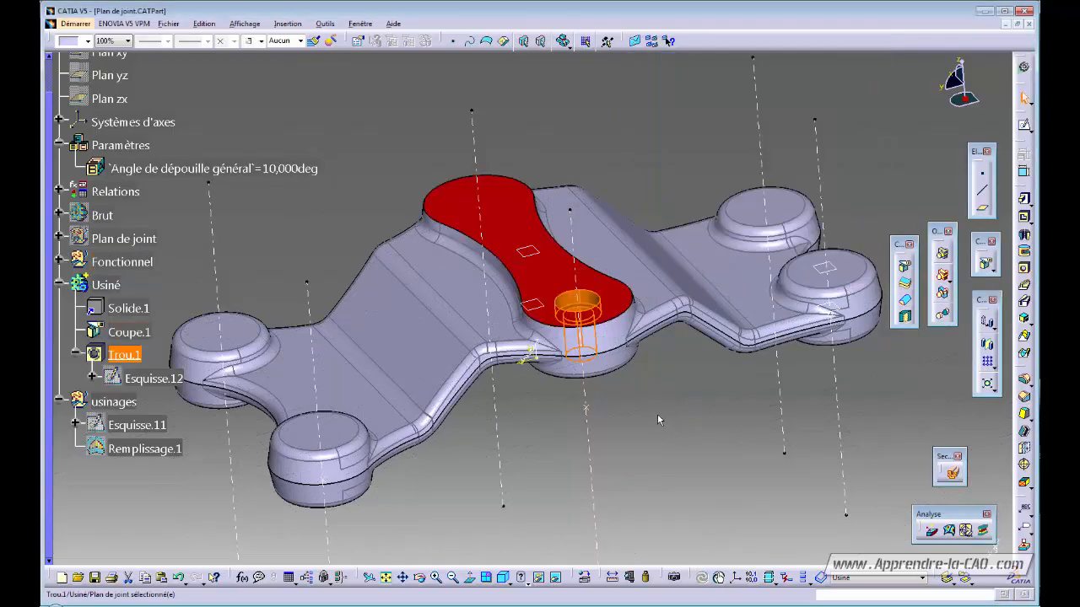
pyautogui.moveTo(657, 414); pyautogui.dragTo(588, 412, button='middle')
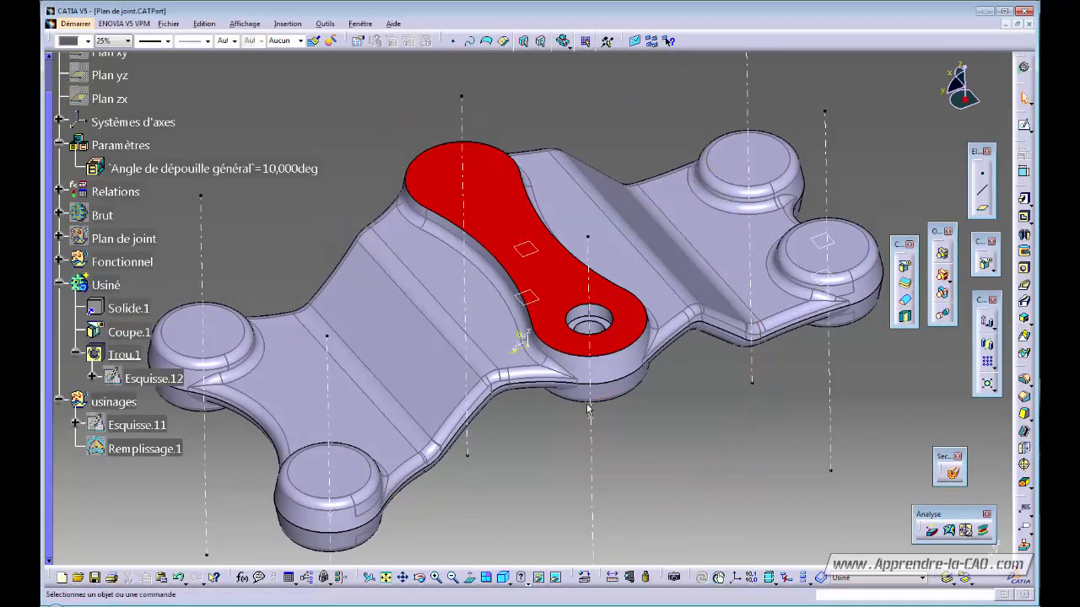
pyautogui.click(582, 318)
pyautogui.click(125, 354)
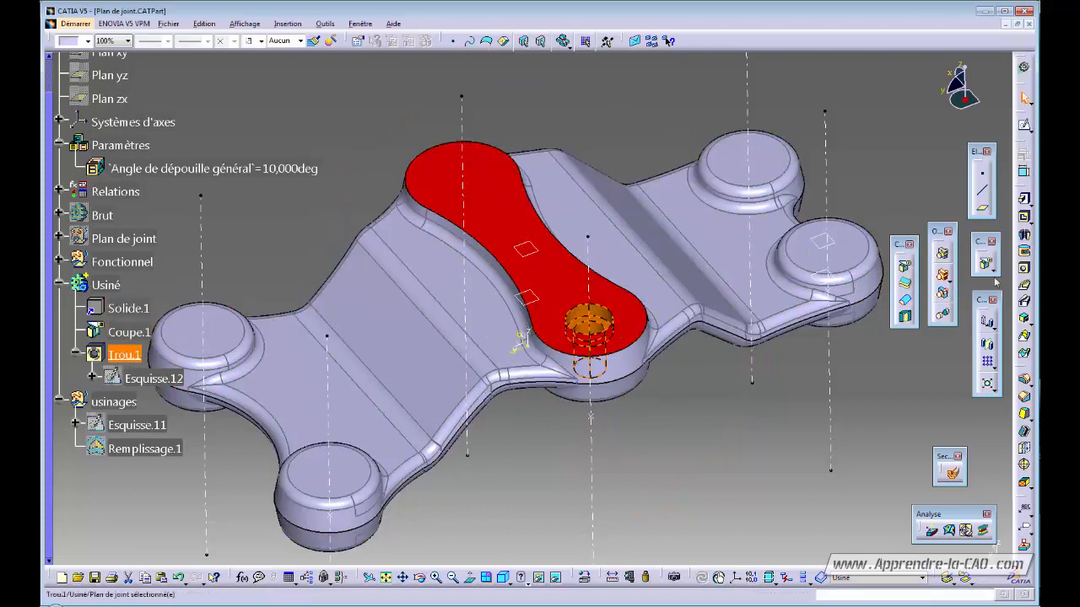
# - Mirror Trou.1 across the YZ plane to the bar's other end
pyautogui.click(987, 346)
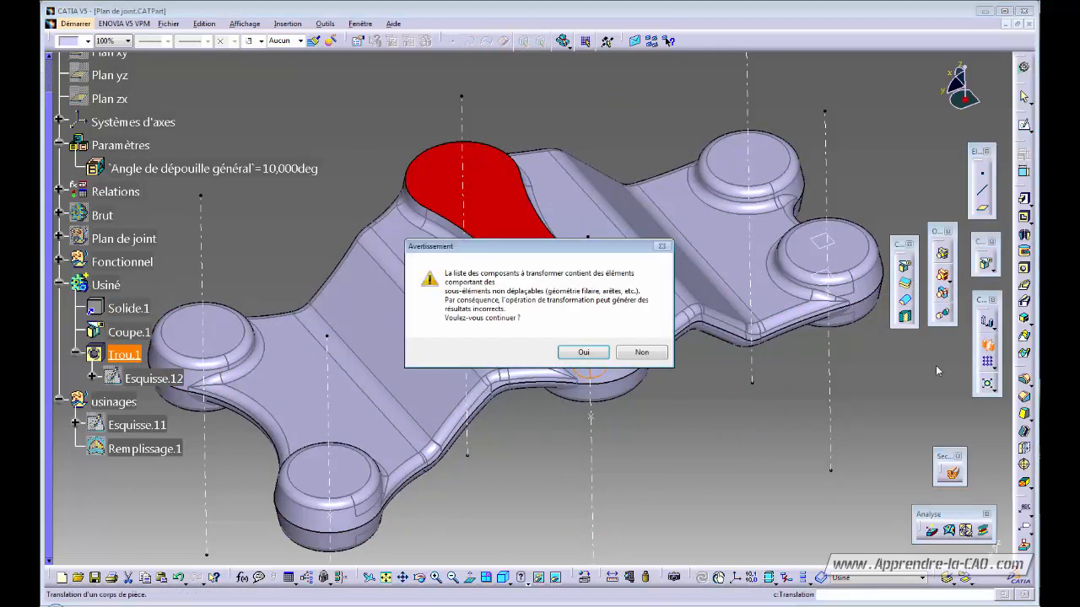
pyautogui.click(598, 358)
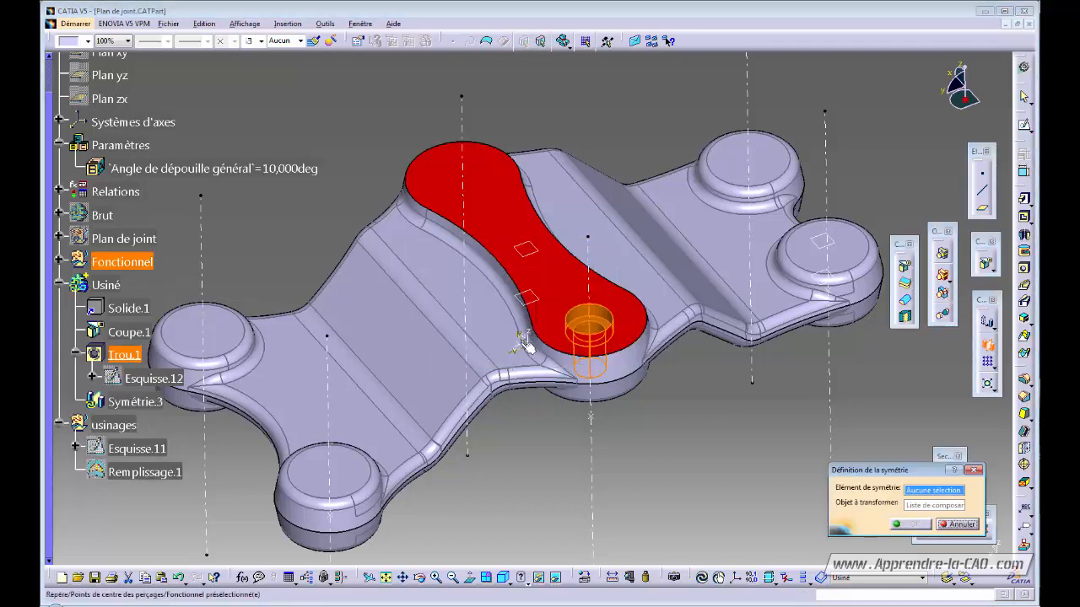
pyautogui.moveTo(521, 391); pyautogui.dragTo(601, 395, button='middle')
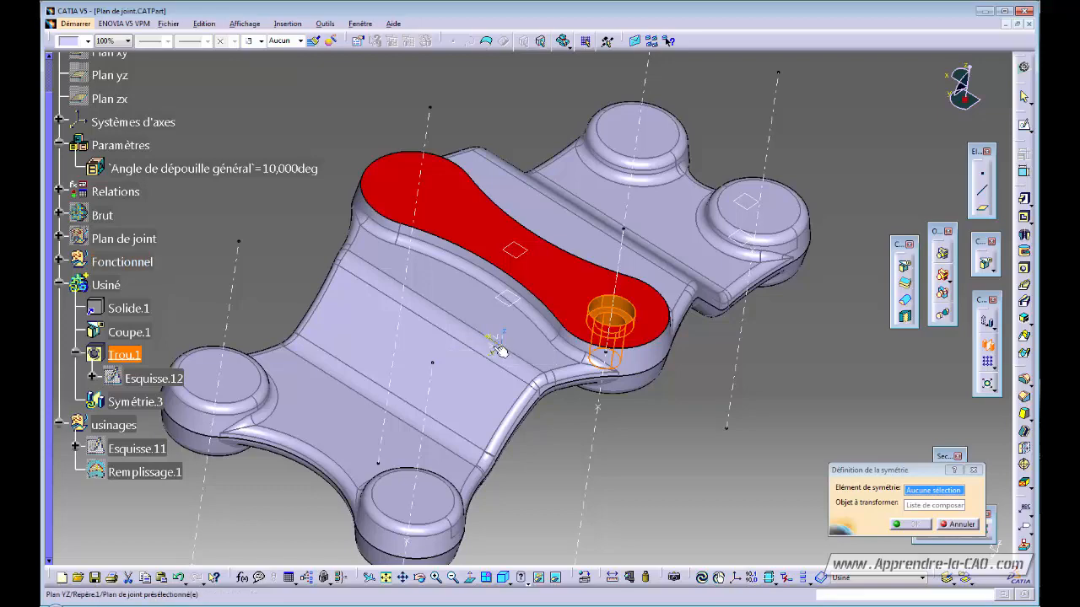
pyautogui.moveTo(506, 346); pyautogui.dragTo(459, 379, button='middle')
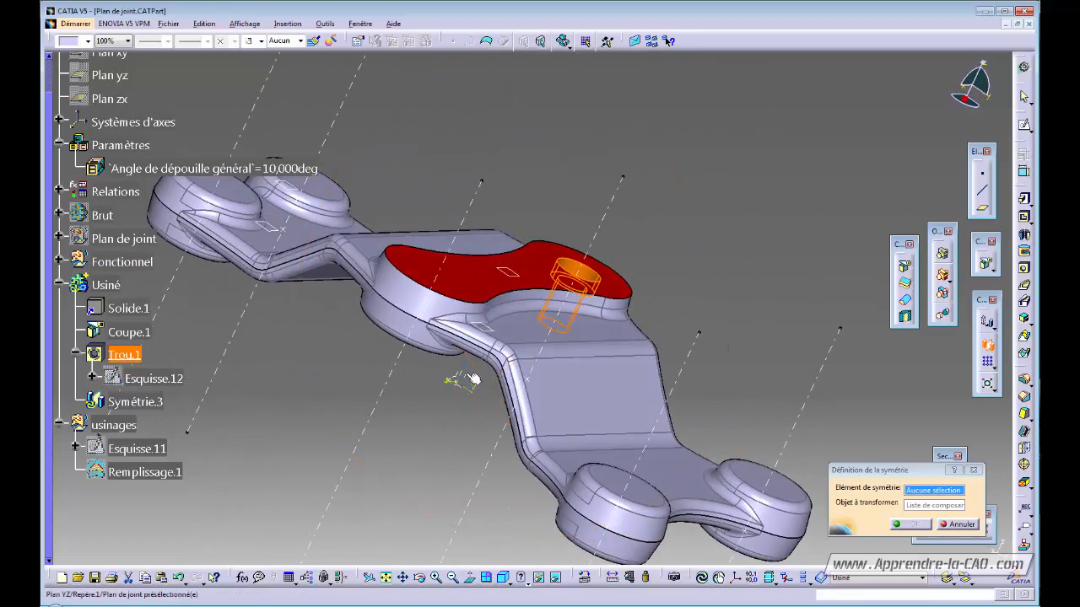
pyautogui.click(464, 377)
pyautogui.moveTo(636, 357); pyautogui.dragTo(595, 354, button='middle')
pyautogui.click(910, 525)
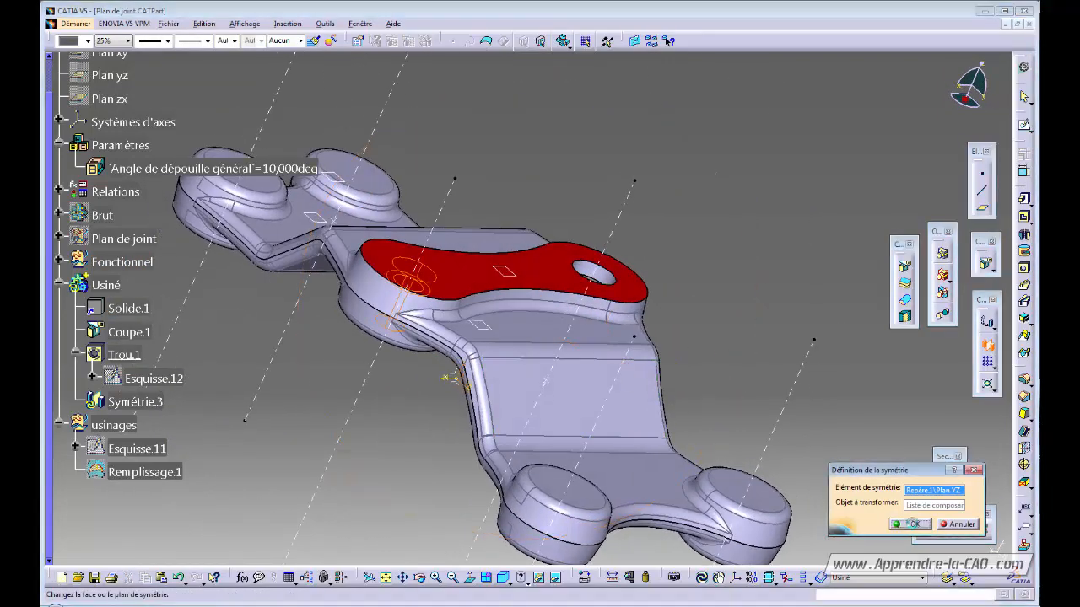
pyautogui.moveTo(742, 371); pyautogui.dragTo(540, 388, button='middle')
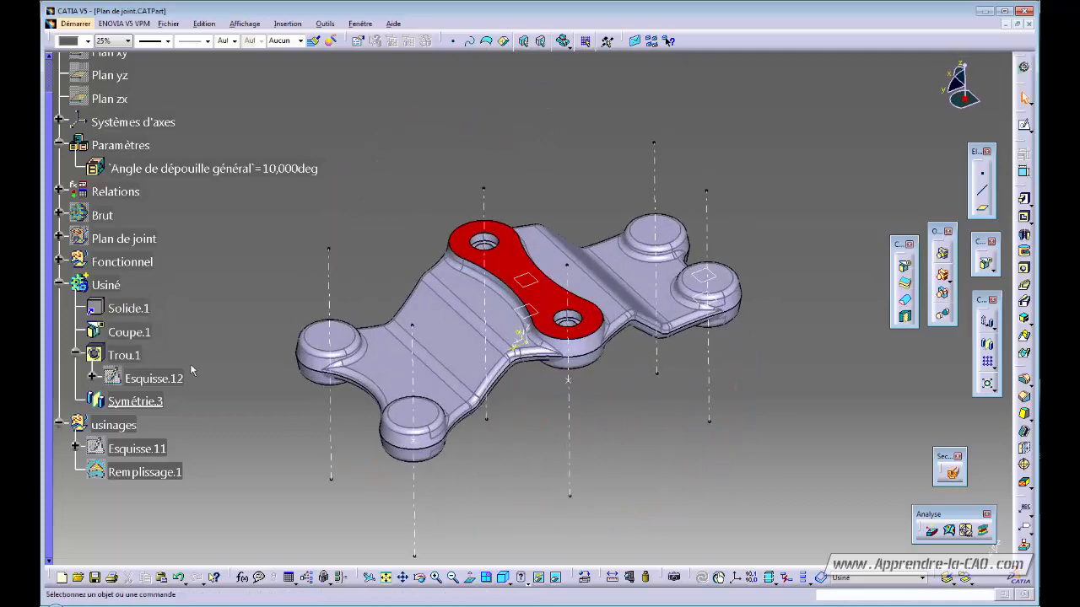
# - Colour Trou.1 and Symétrie.3 red and make usinages the work object
pyautogui.click(124, 356)
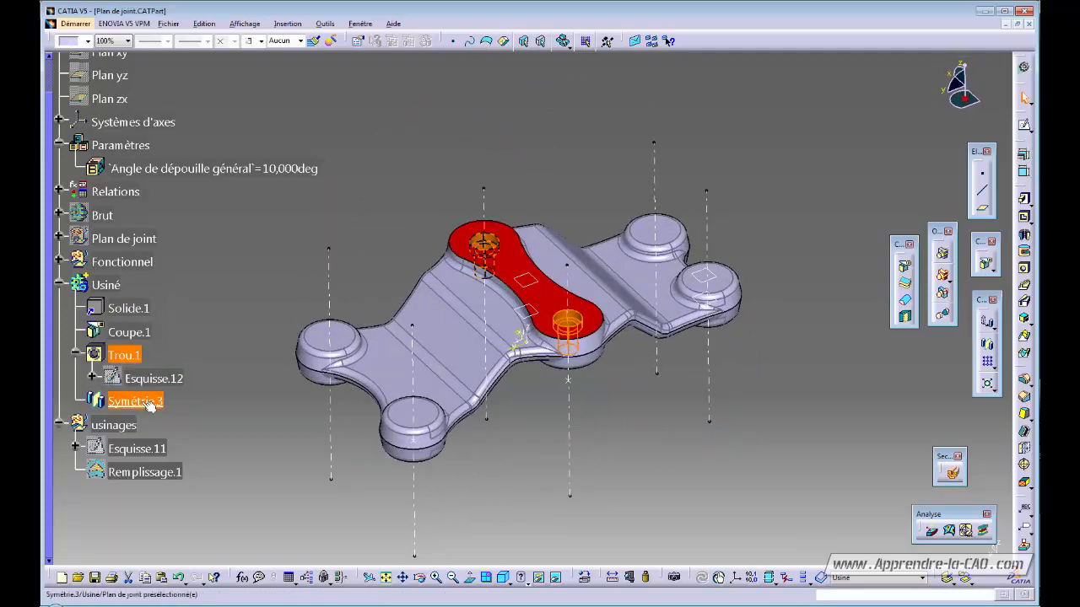
pyautogui.keyDown('ctrl'); pyautogui.click(150, 405); pyautogui.keyUp('ctrl')
pyautogui.click(87, 42)
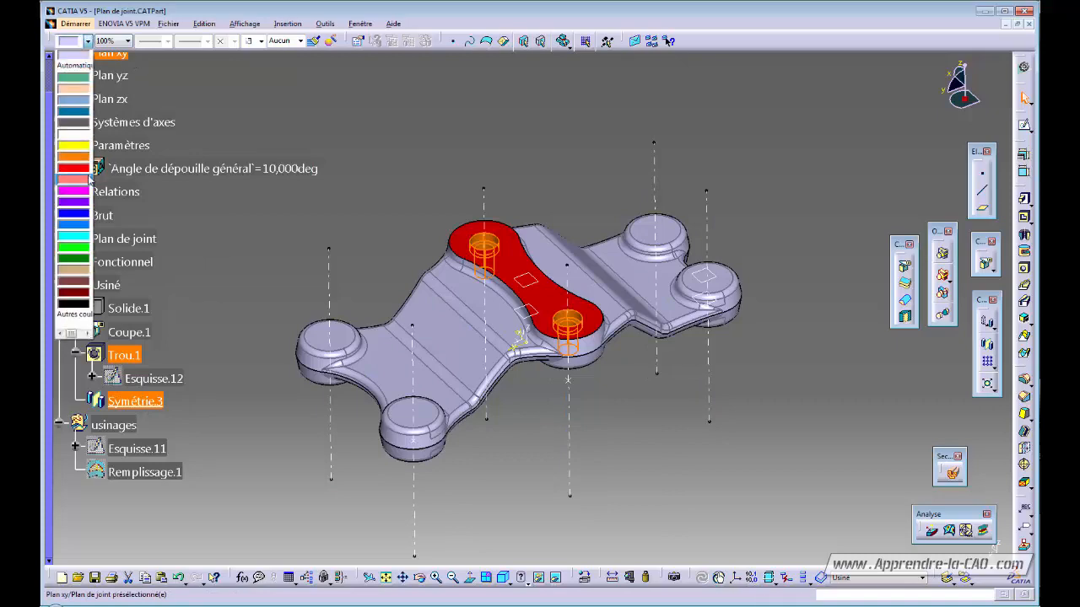
pyautogui.click(77, 171)
pyautogui.click(327, 138)
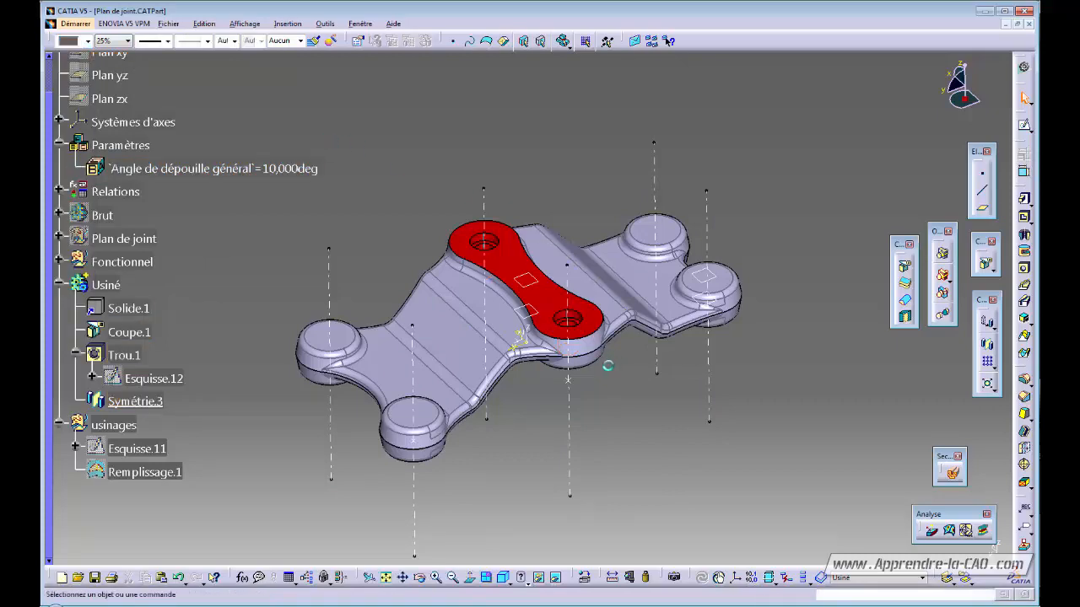
pyautogui.moveTo(607, 364); pyautogui.dragTo(531, 448, button='middle')
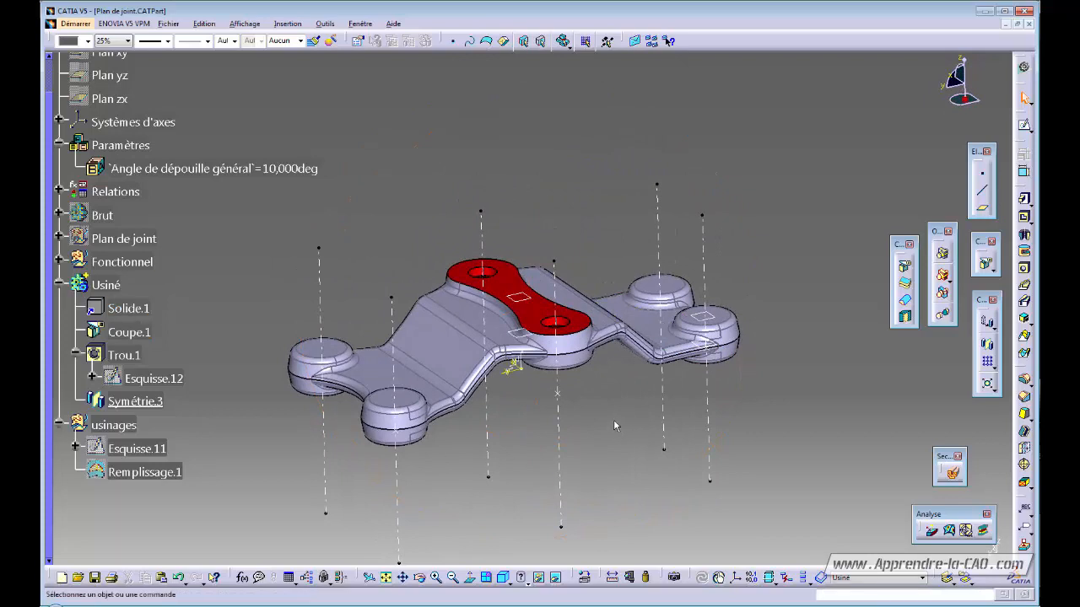
pyautogui.rightClick(108, 428)
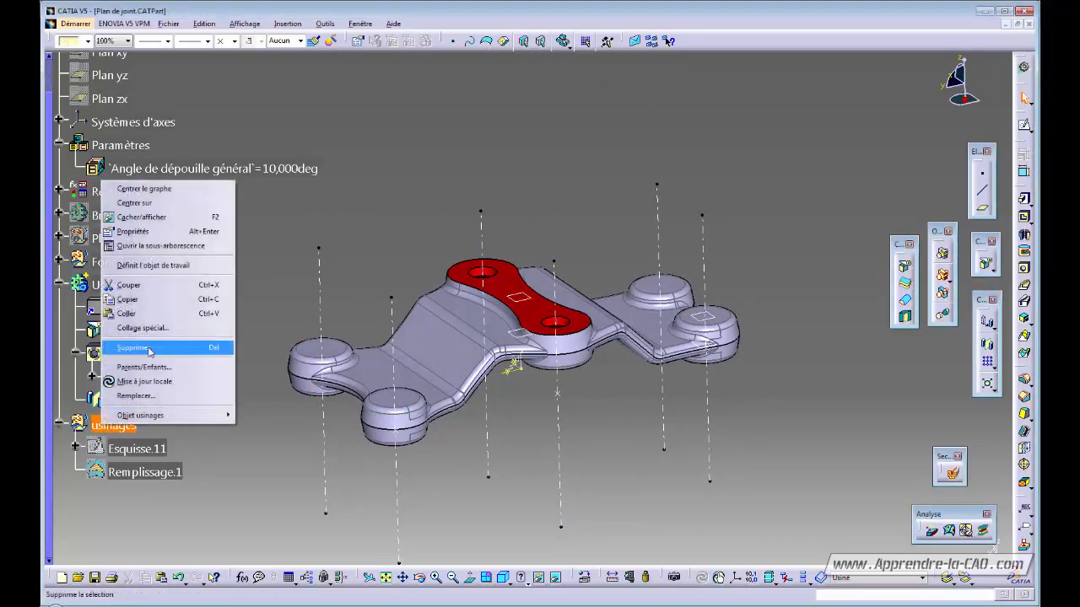
pyautogui.click(152, 261)
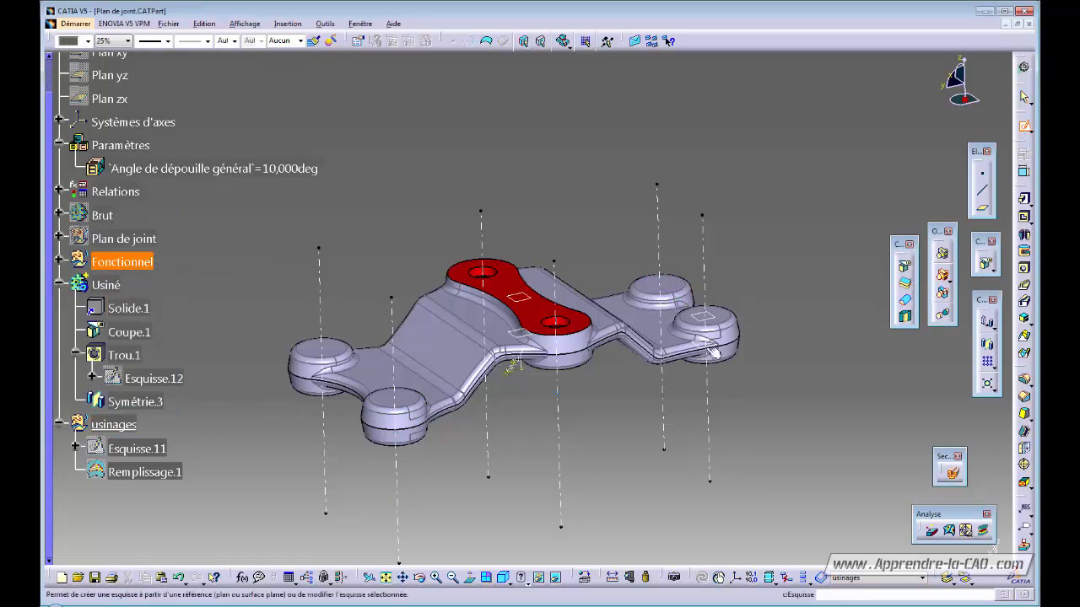
# - Start a sketch on the right boss plane and project the boss outline as construction geometry
pyautogui.click(703, 322)
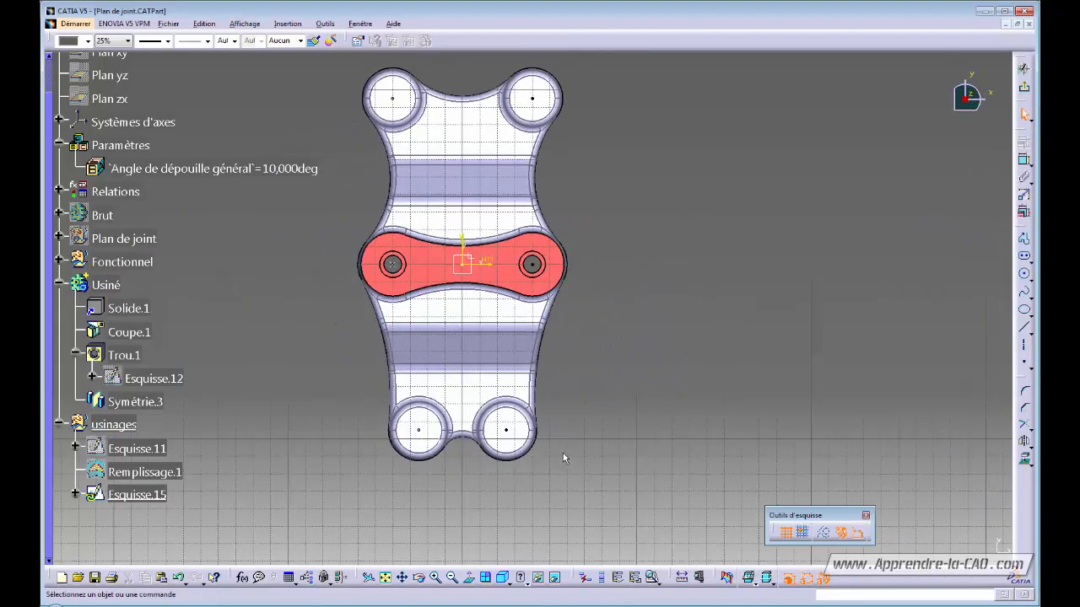
pyautogui.moveTo(377, 287)
pyautogui.mouseDown(button='middle')
pyautogui.moveTo(376, 347)
pyautogui.moveTo(656, 303)
pyautogui.moveTo(695, 316)
pyautogui.moveTo(475, 446)
pyautogui.moveTo(520, 260)
pyautogui.moveTo(584, 456)
pyautogui.mouseUp(button='middle')
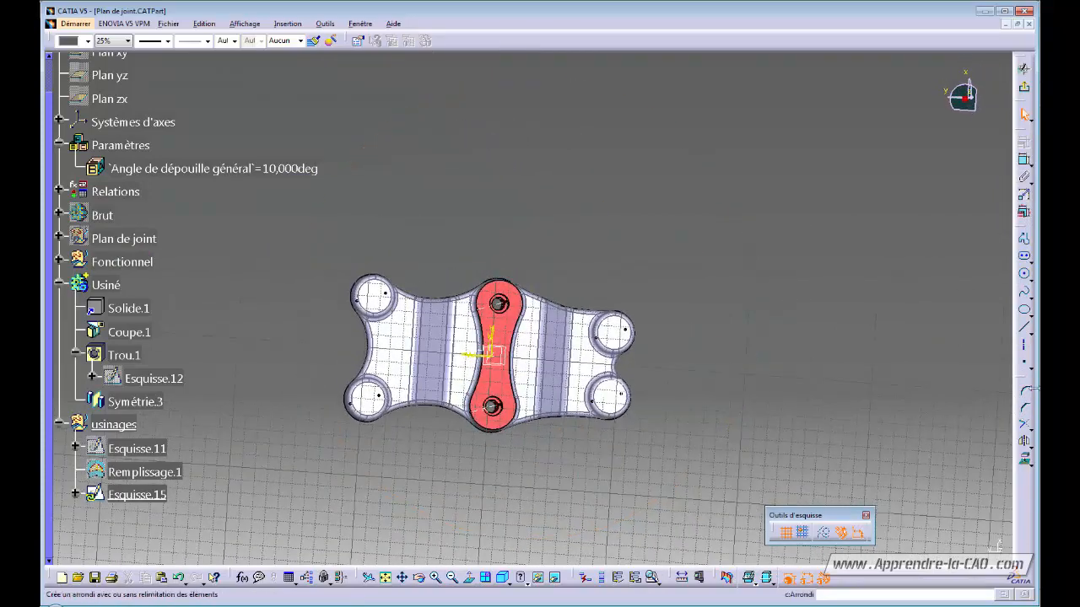
pyautogui.click(1024, 256)
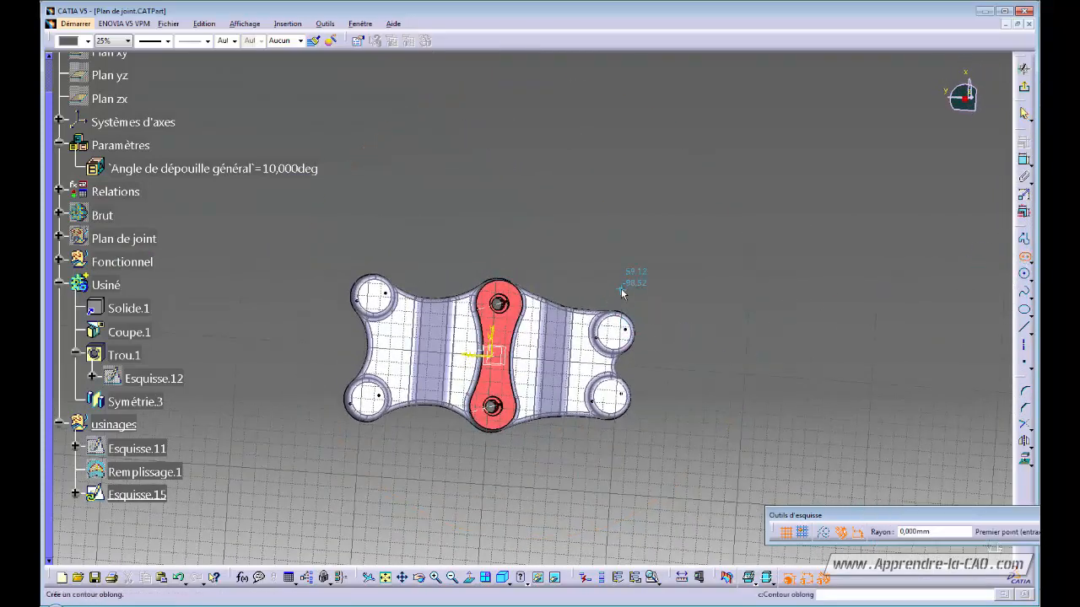
pyautogui.moveTo(610, 424); pyautogui.dragTo(622, 366, button='middle')
pyautogui.middleClick(622, 366)
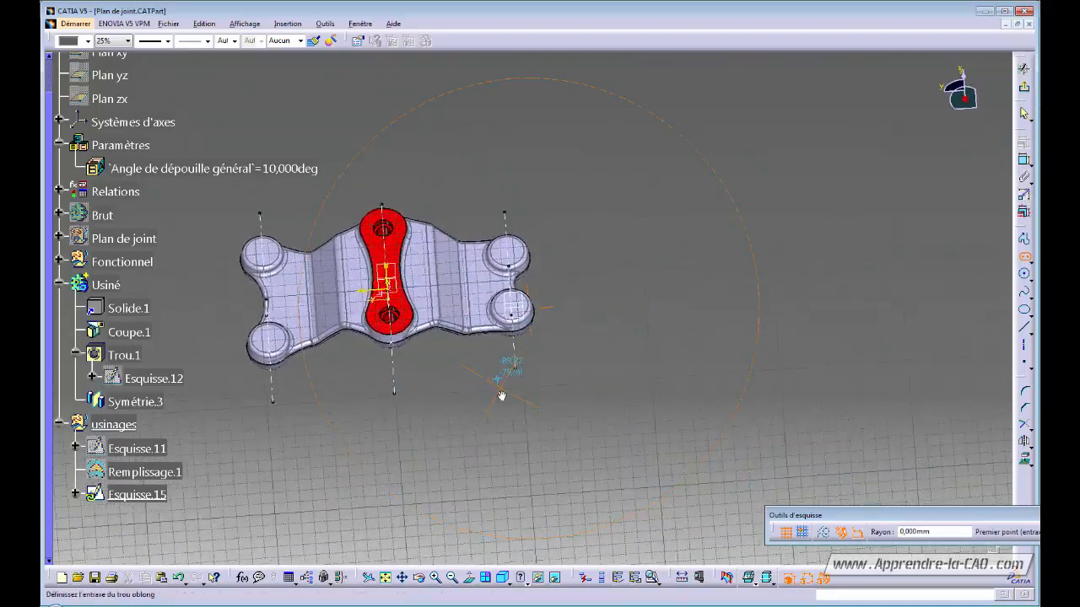
pyautogui.moveTo(473, 487); pyautogui.dragTo(540, 283, button='middle')
pyautogui.moveTo(540, 422); pyautogui.dragTo(586, 440, button='middle')
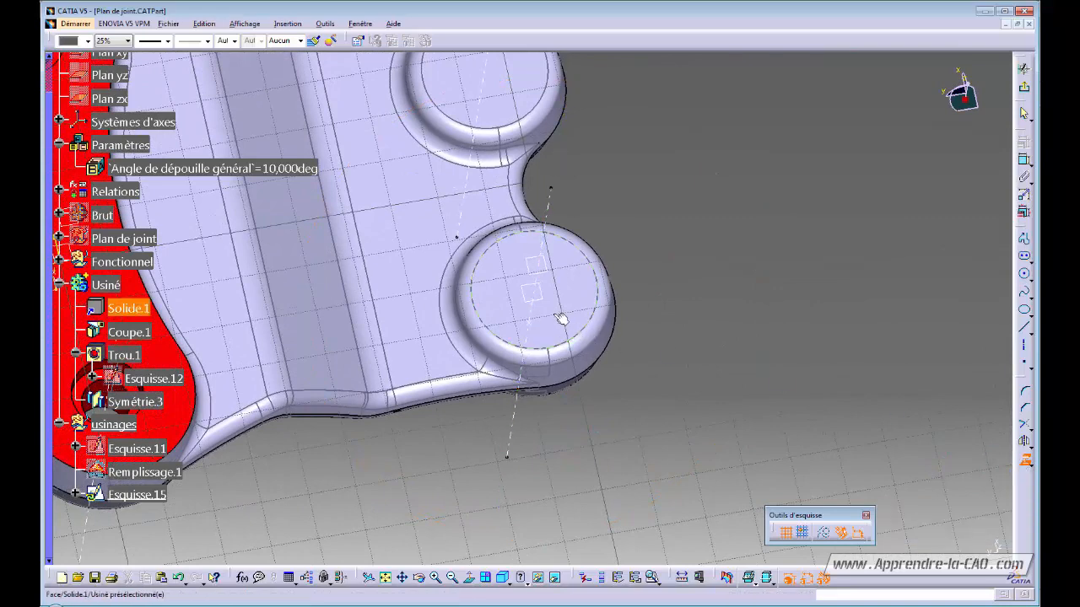
pyautogui.click(533, 326)
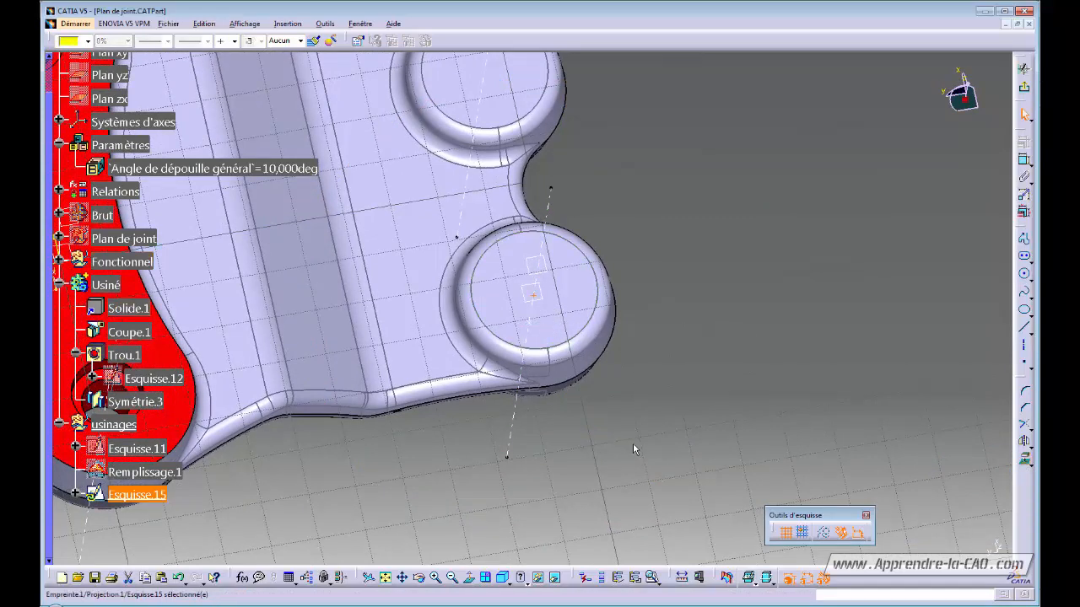
pyautogui.click(822, 536)
pyautogui.click(698, 425)
pyautogui.moveTo(641, 398); pyautogui.dragTo(629, 460, button='middle')
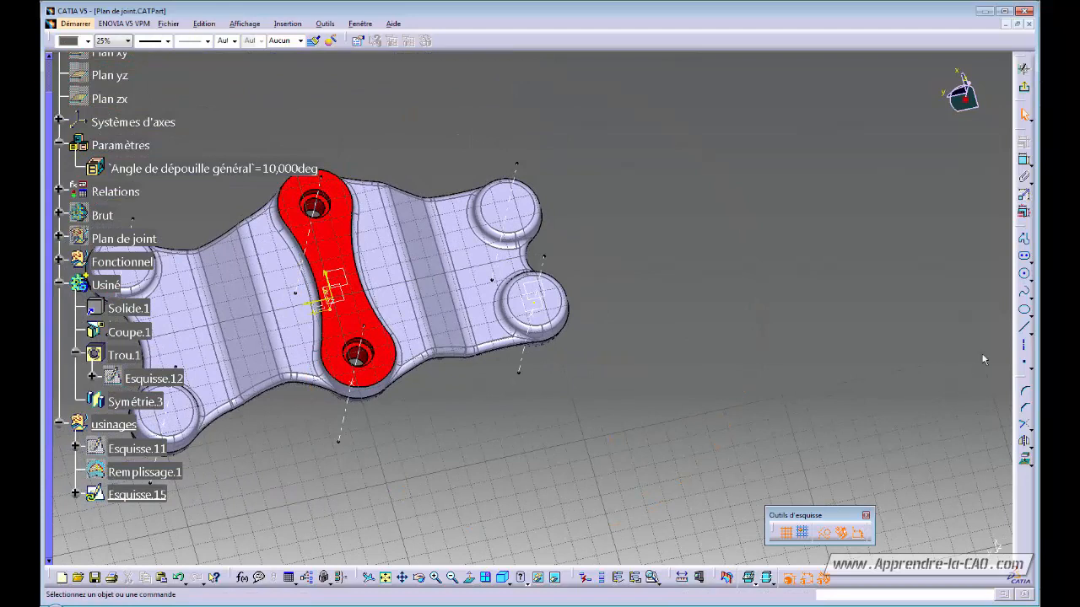
# - Draw an oblong slot around the two right-hand bosses and make its centreline construction
pyautogui.click(1024, 258)
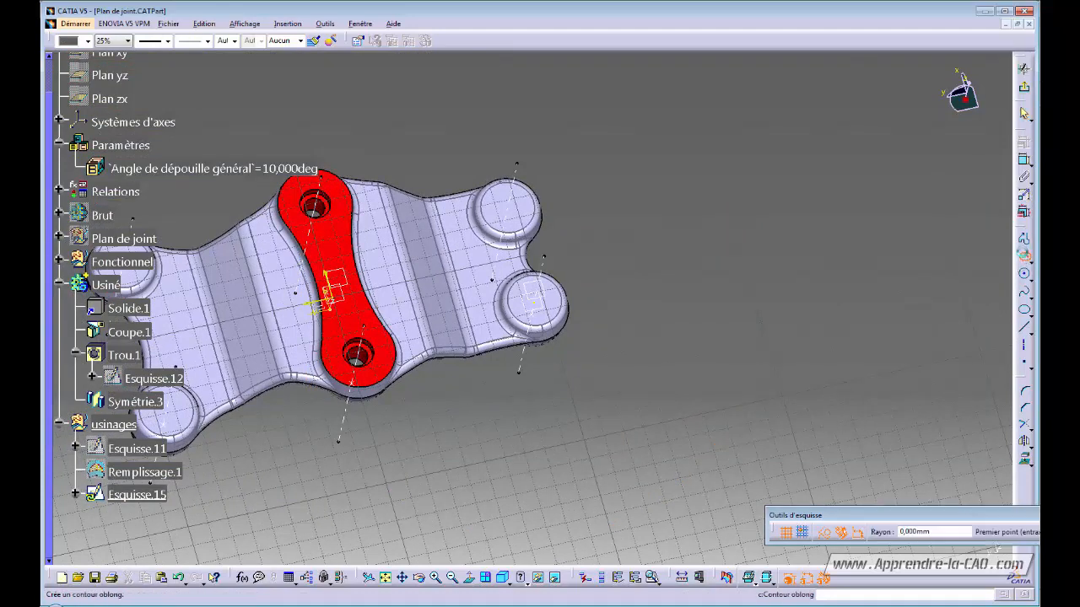
pyautogui.click(555, 379)
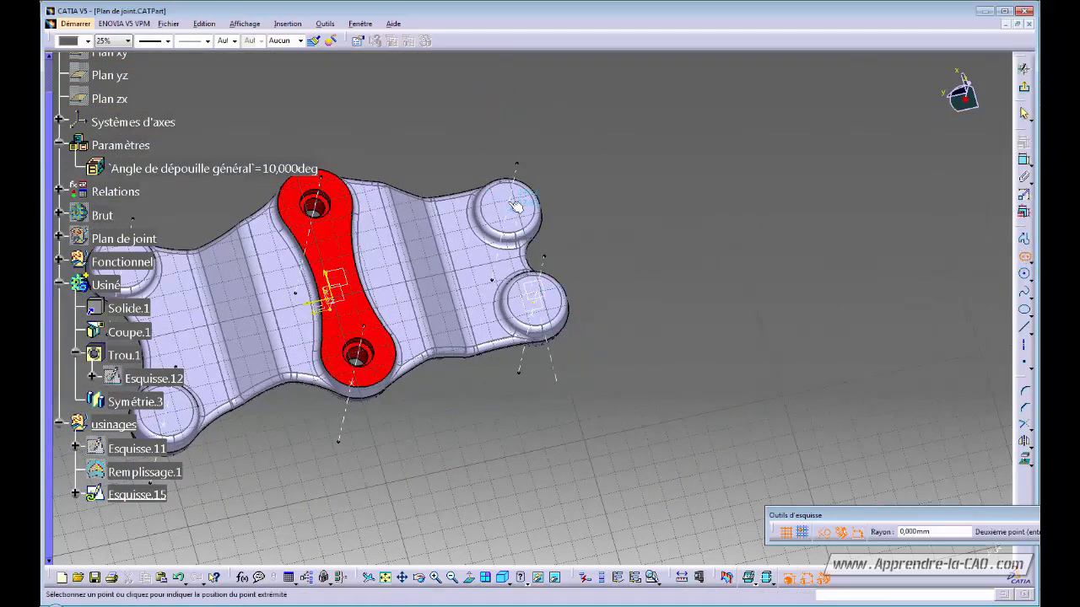
pyautogui.click(489, 150)
pyautogui.click(542, 159)
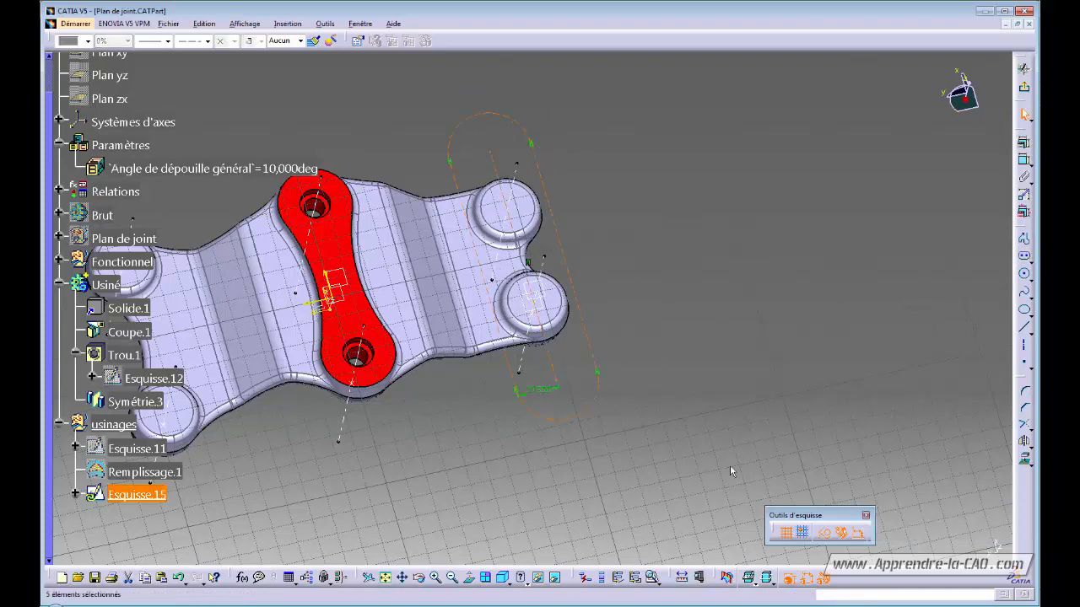
pyautogui.click(779, 490)
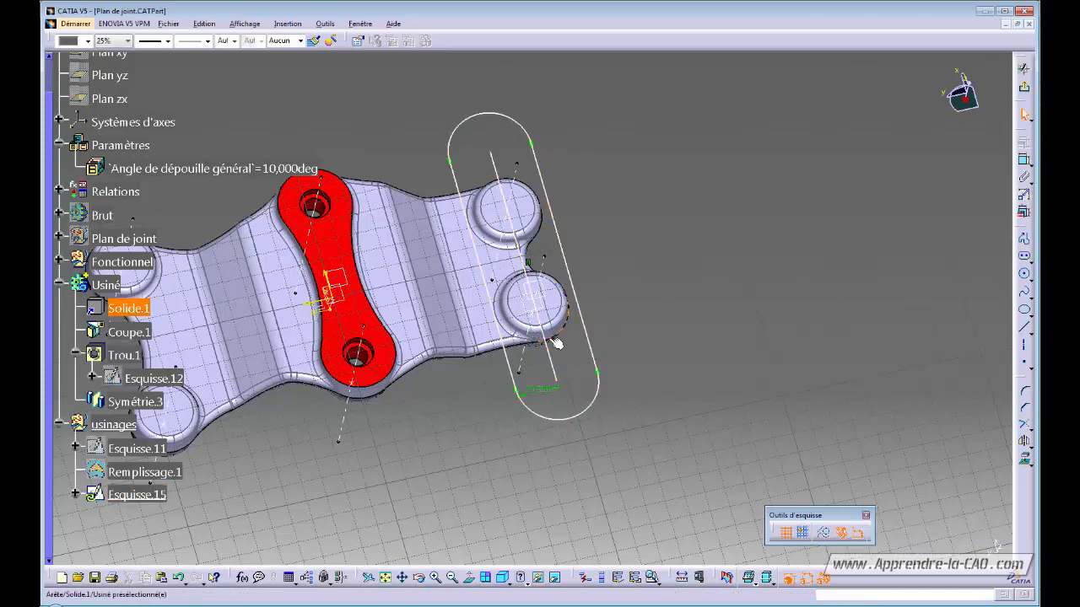
pyautogui.click(823, 533)
pyautogui.click(758, 404)
# - Set the slot dimension to 20, add a coincidence constraint, and exit the sketch
pyautogui.doubleClick(537, 393)
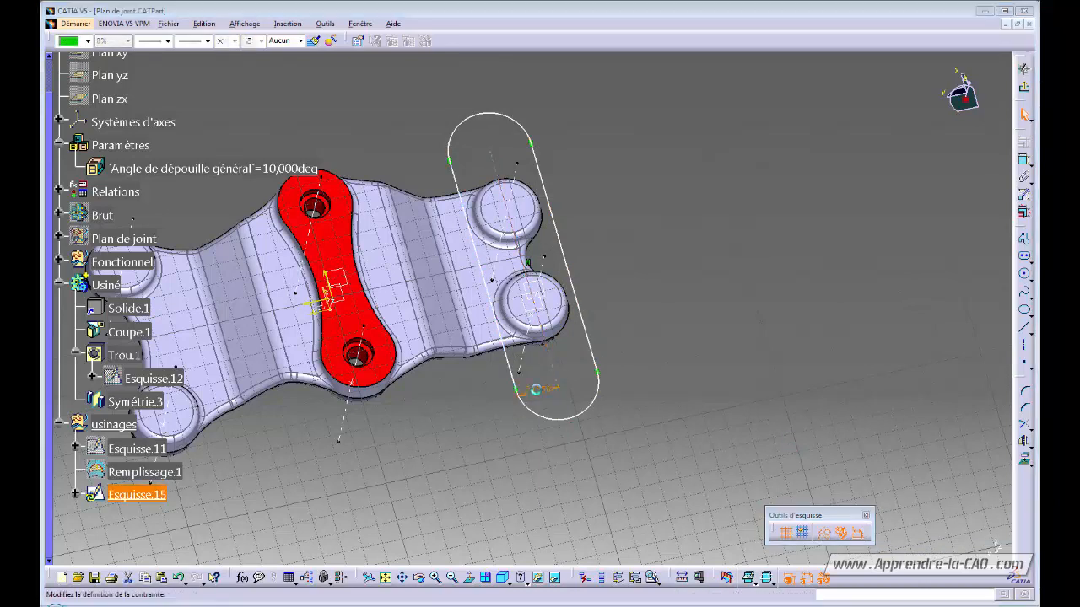
pyautogui.write('20')
pyautogui.press('Return')
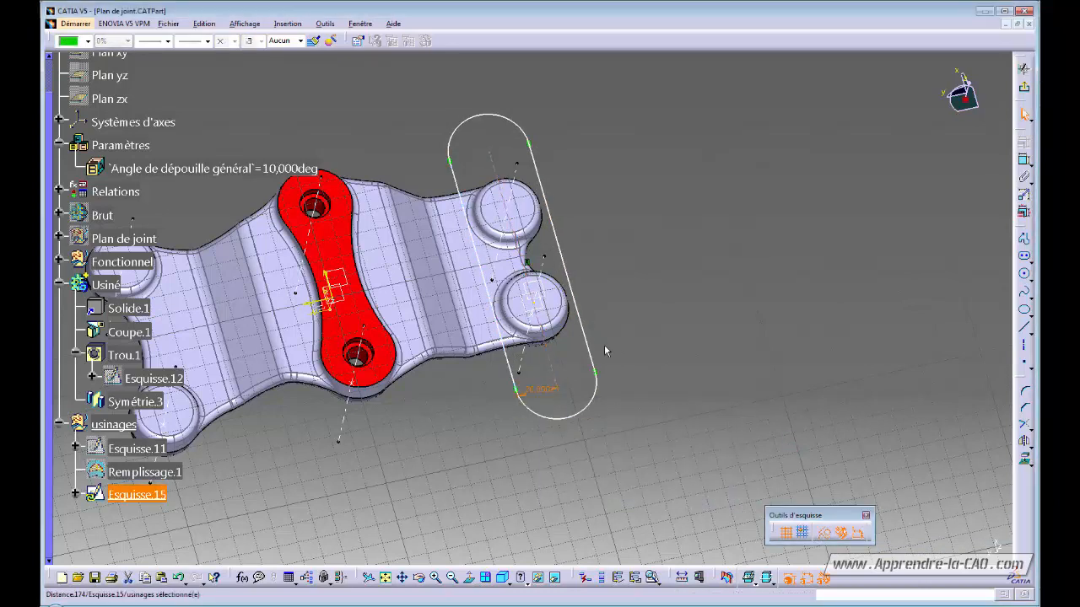
pyautogui.moveTo(546, 347); pyautogui.dragTo(549, 343)
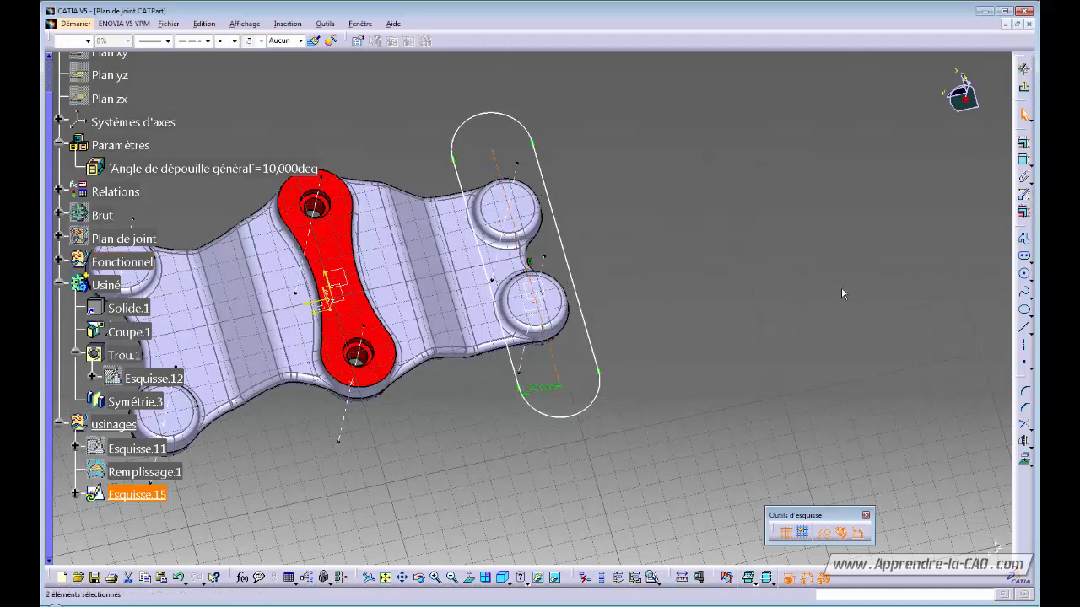
pyautogui.click(1024, 159)
pyautogui.click(945, 340)
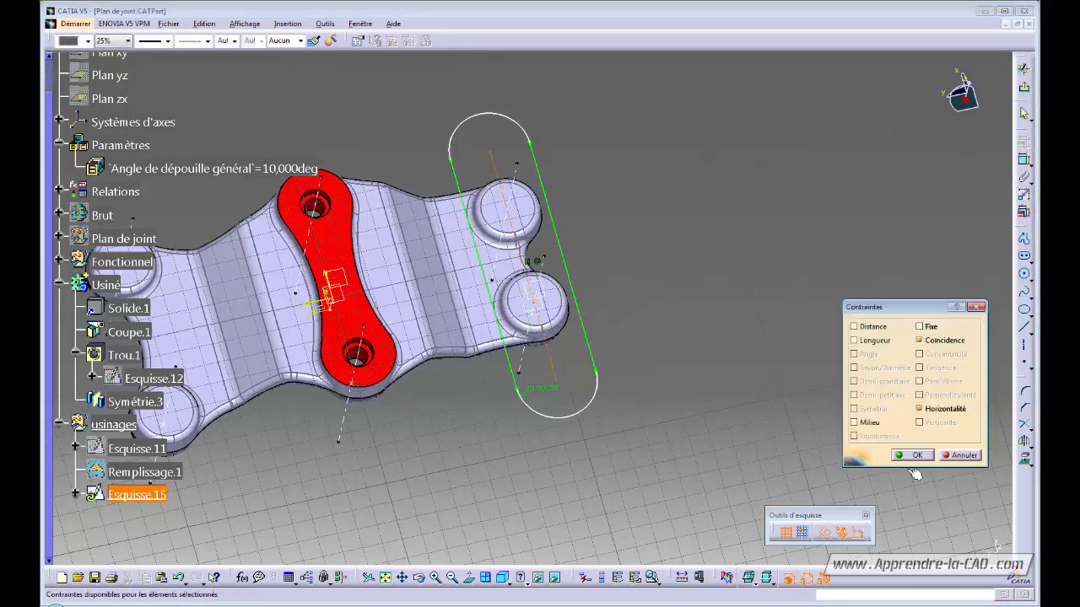
pyautogui.click(914, 456)
pyautogui.click(1023, 69)
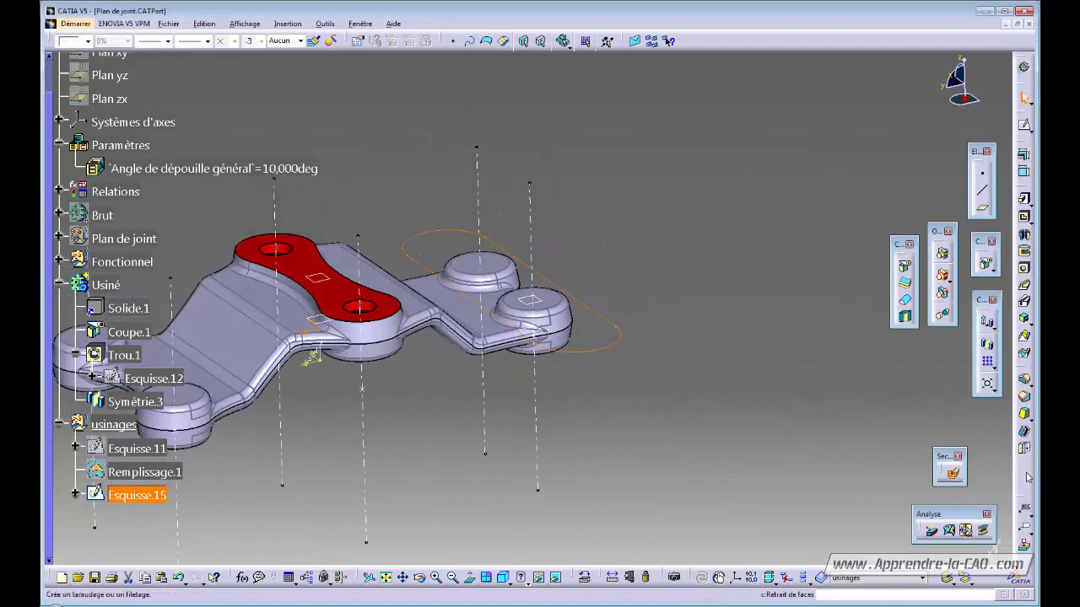
# - In Generative Shape Design, create a fill surface bounded by the slot sketch Esquisse.15
pyautogui.click(1023, 66)
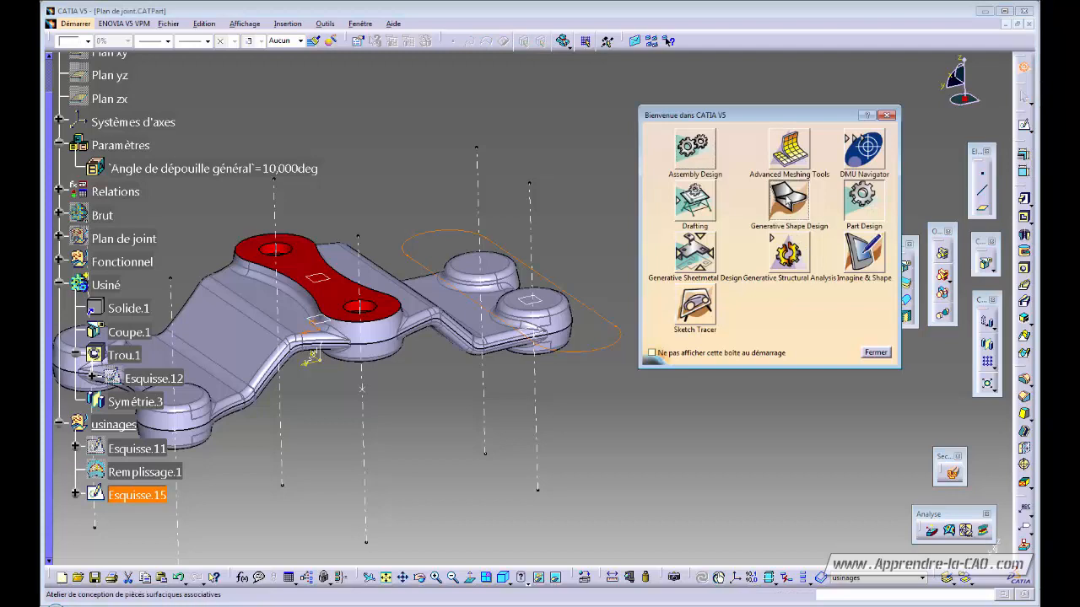
pyautogui.click(789, 200)
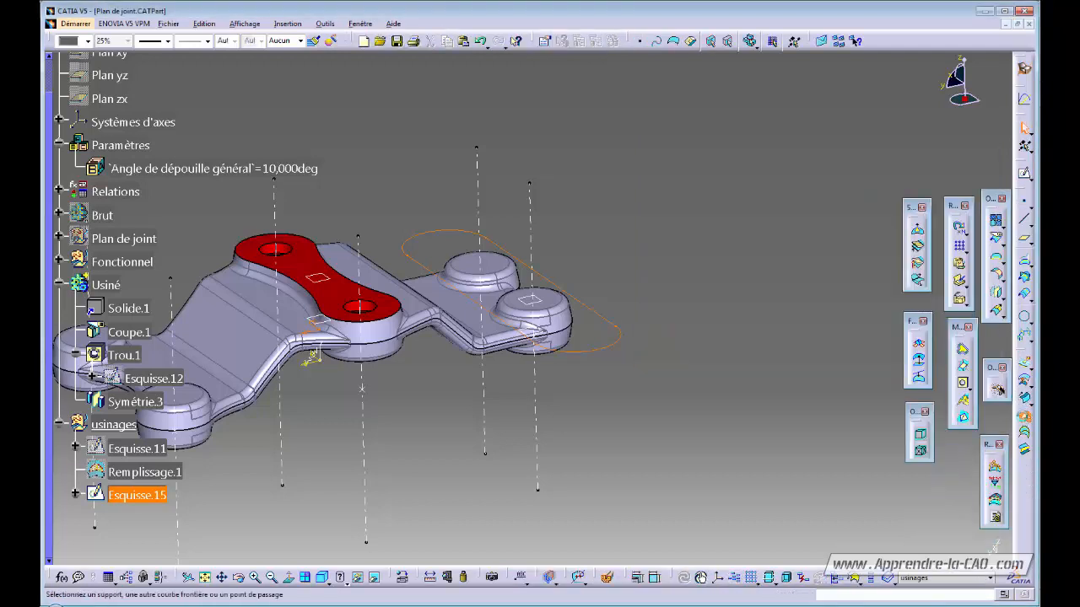
pyautogui.click(1025, 417)
pyautogui.click(882, 545)
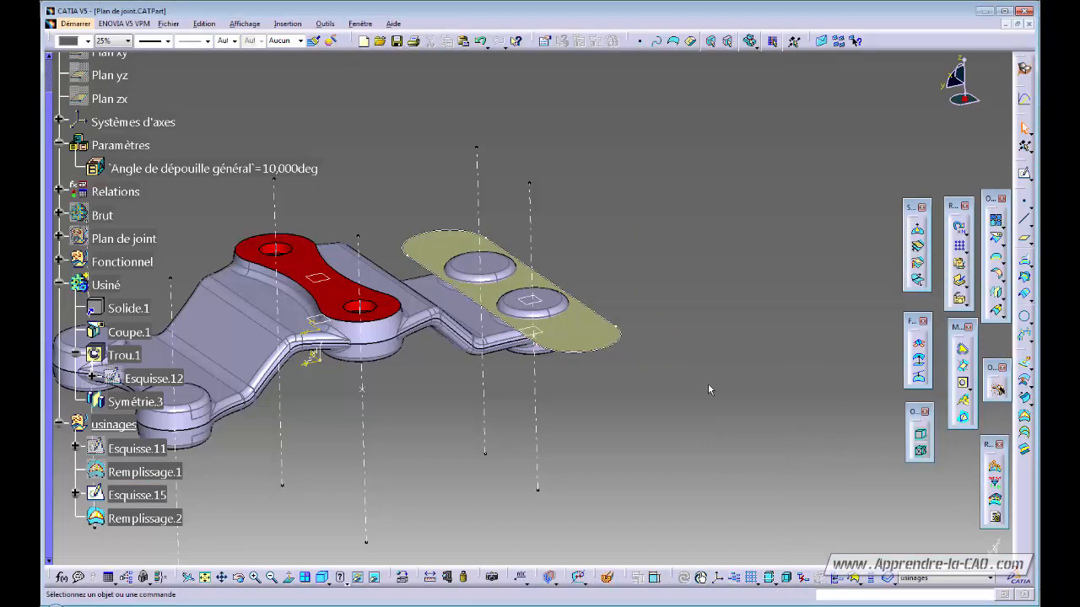
# - Return to Part Design and define the Usiné body as the in-work object
pyautogui.click(1024, 69)
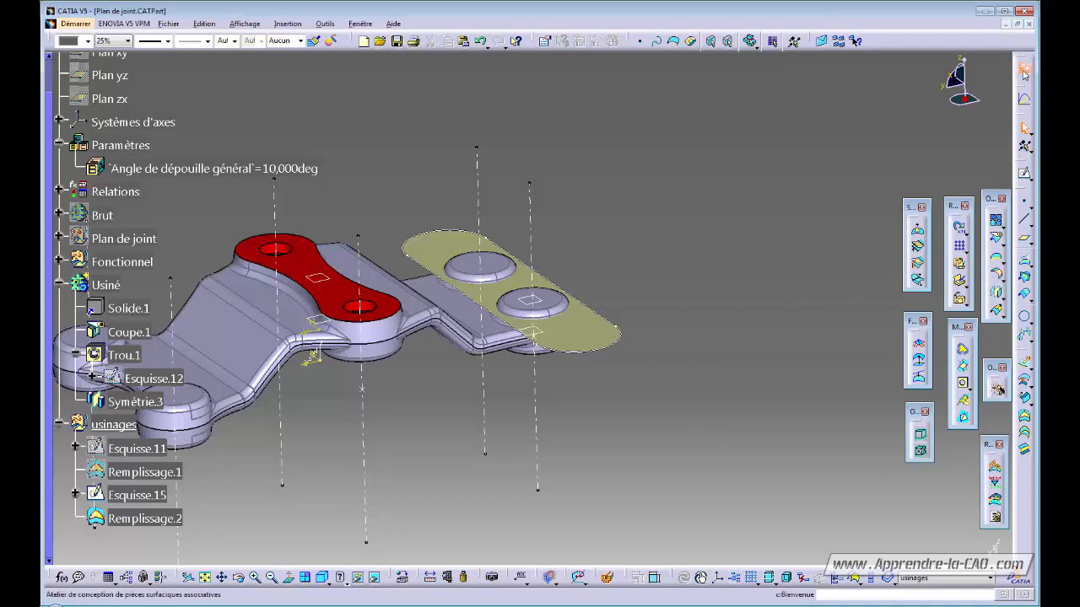
pyautogui.click(863, 200)
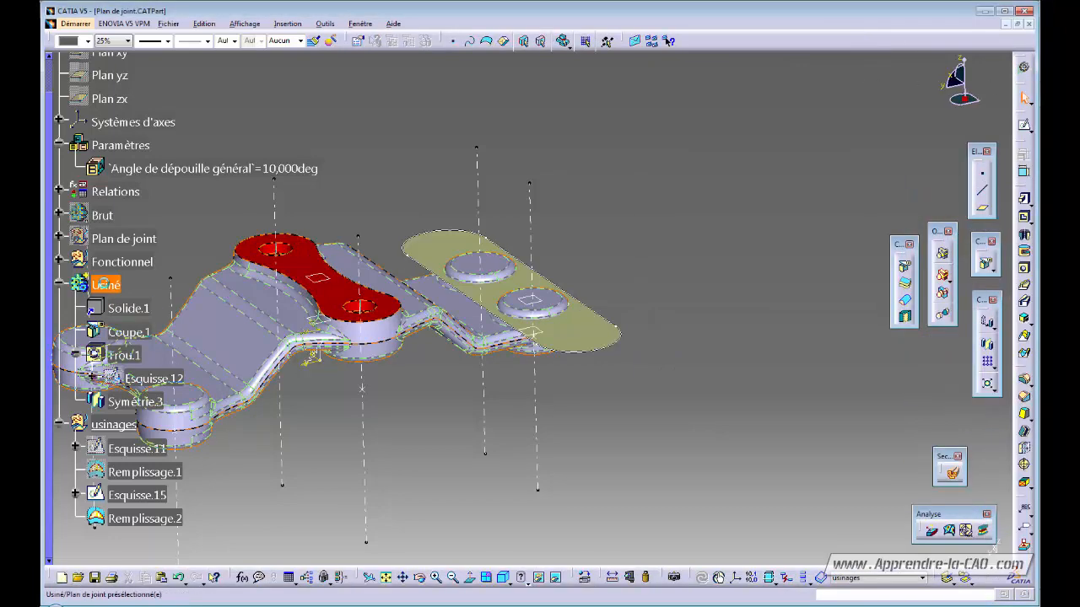
pyautogui.rightClick(106, 285)
pyautogui.click(147, 370)
pyautogui.click(658, 282)
pyautogui.moveTo(429, 385); pyautogui.dragTo(534, 359, button='middle')
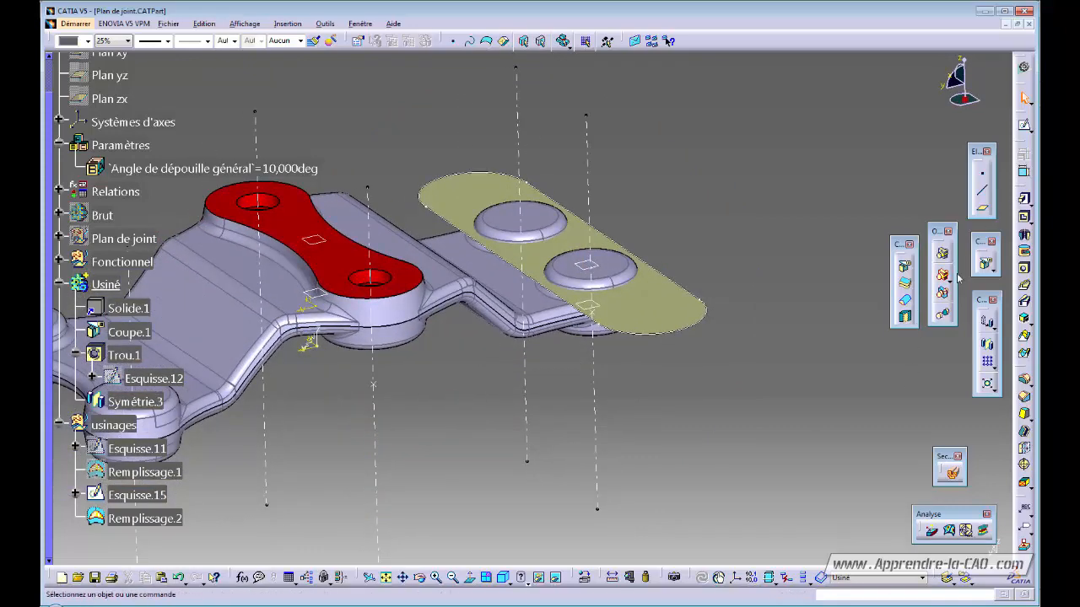
# - Split the Usiné body with Remplissage.2 to face the right-hand bosses flat, then inspect the cut
pyautogui.click(985, 264)
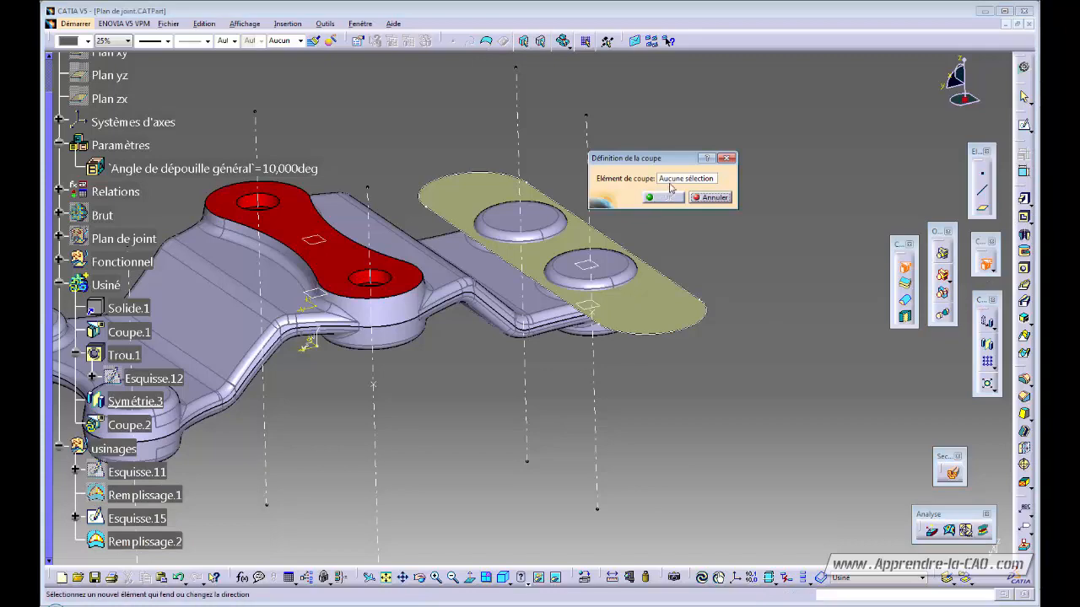
pyautogui.click(482, 201)
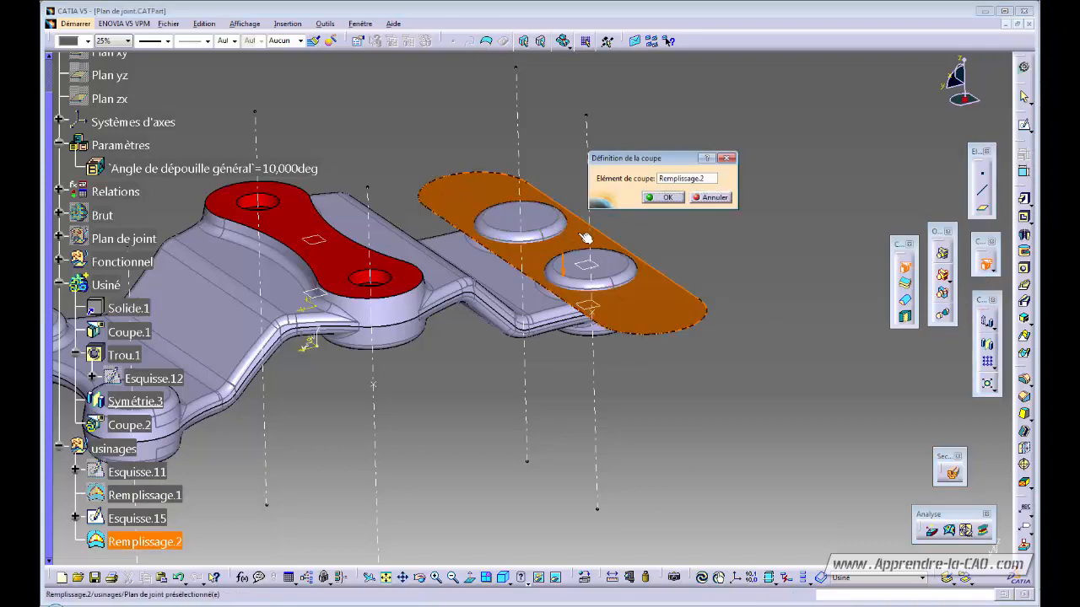
pyautogui.click(663, 198)
pyautogui.moveTo(599, 392); pyautogui.dragTo(517, 440, button='middle')
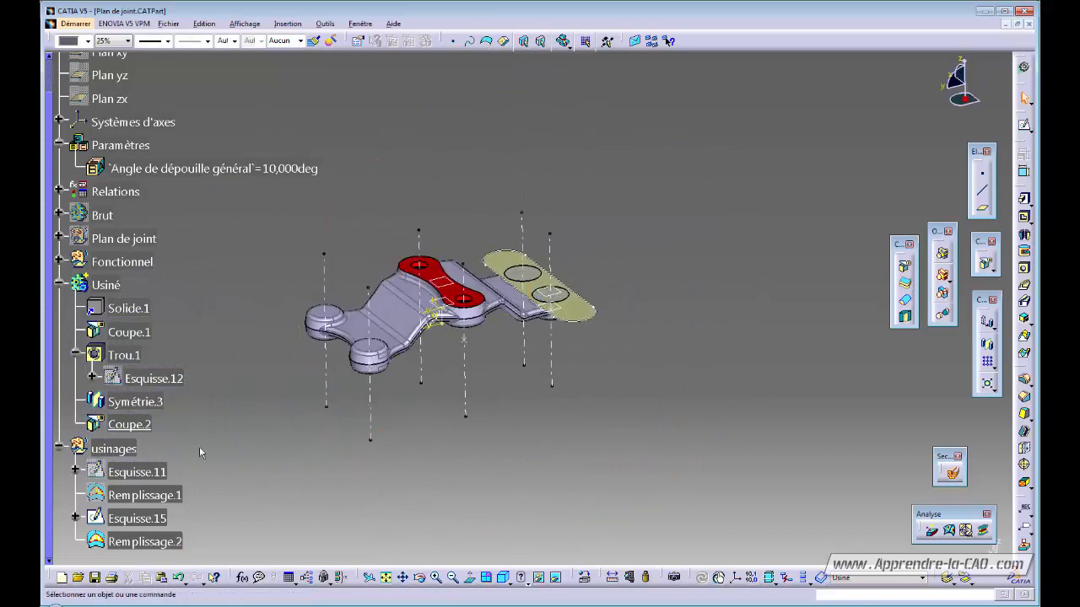
pyautogui.click(149, 427)
pyautogui.hotkey('ctrl', 'h')
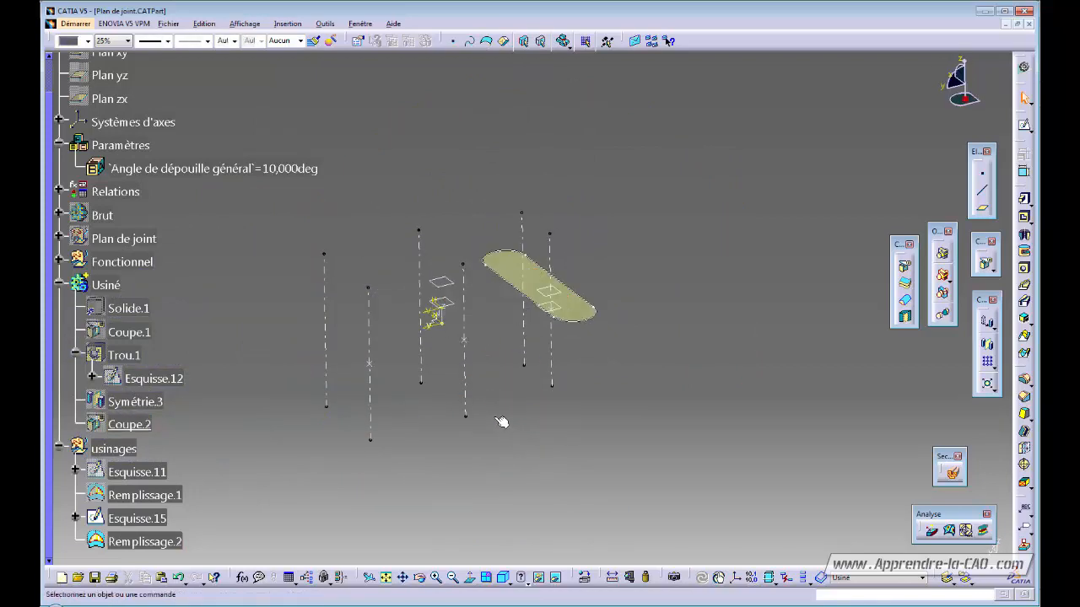
pyautogui.click(136, 427)
# - Redisplay the machined body and collapse the usinages and Usiné nodes in the tree
pyautogui.hotkey('ctrl', 'h')
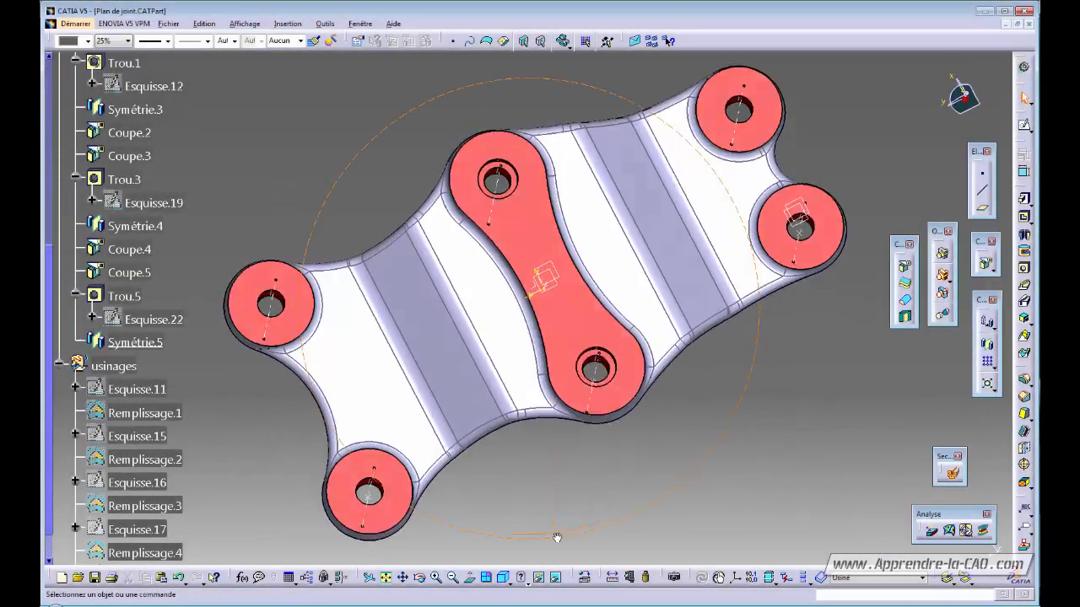
pyautogui.moveTo(557, 538); pyautogui.dragTo(572, 407, button='middle')
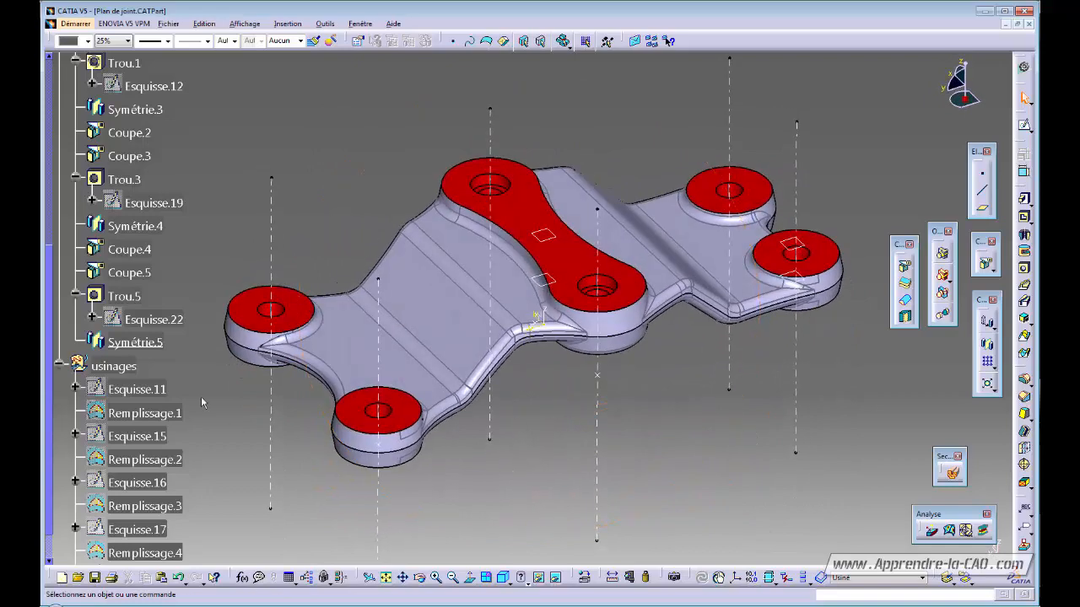
pyautogui.click(59, 366)
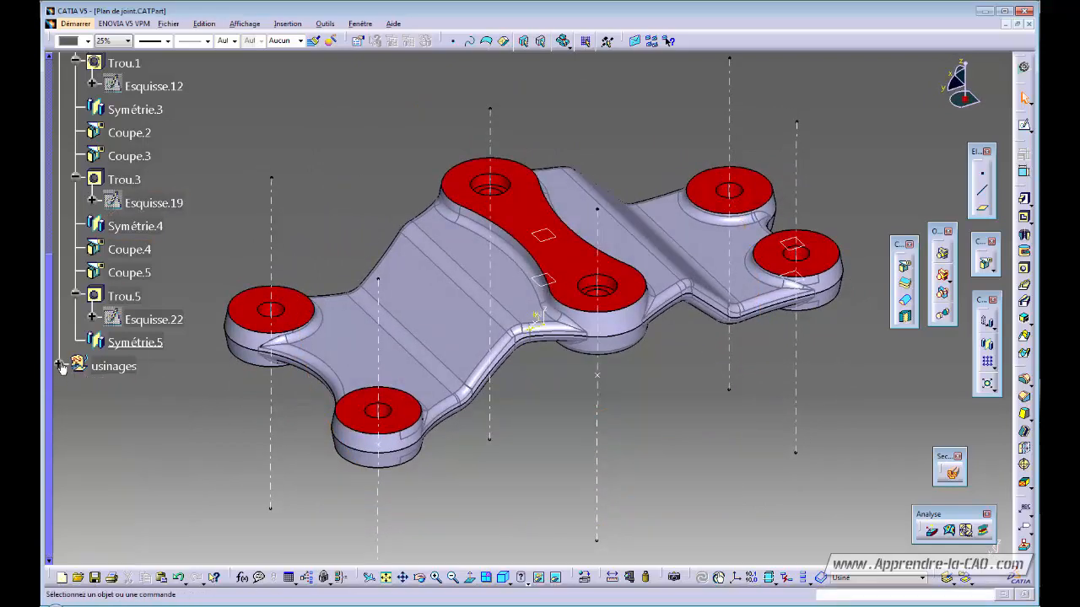
pyautogui.scroll(1, 54, 368)
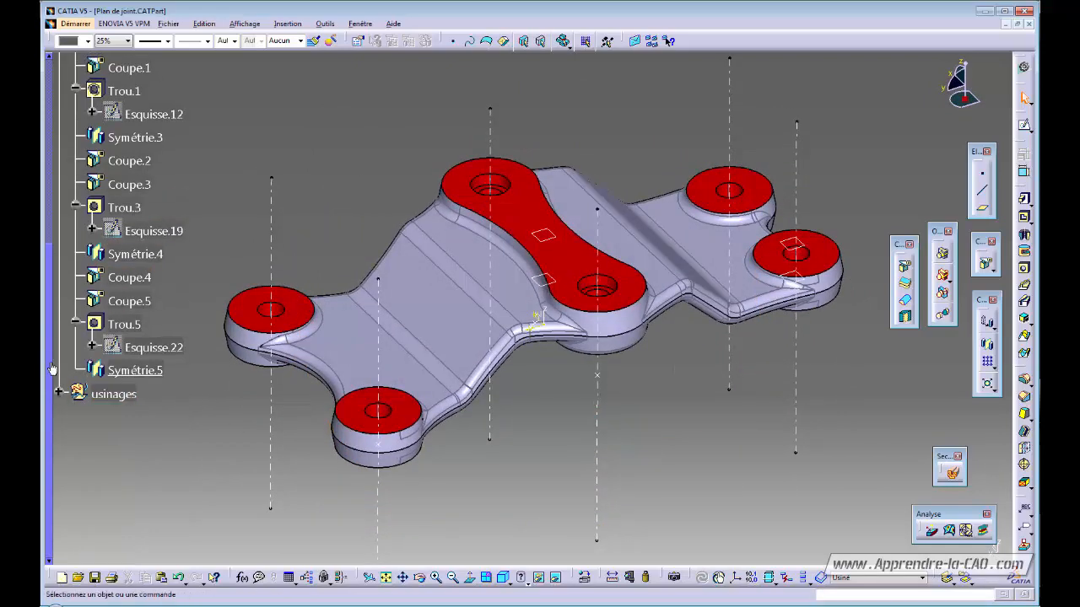
pyautogui.scroll(5, 53, 369)
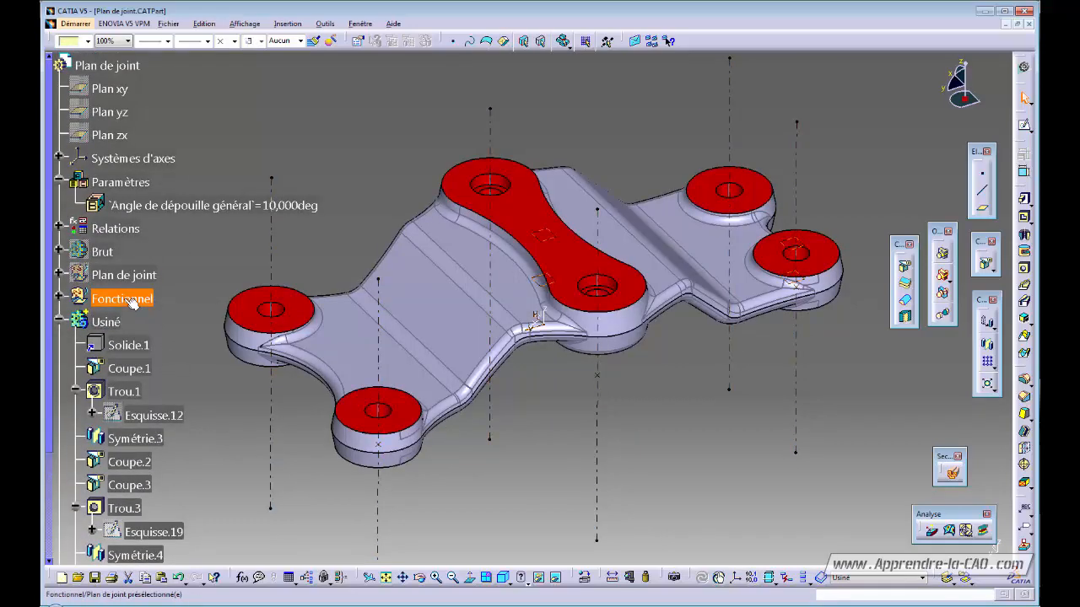
pyautogui.click(59, 323)
pyautogui.click(97, 322)
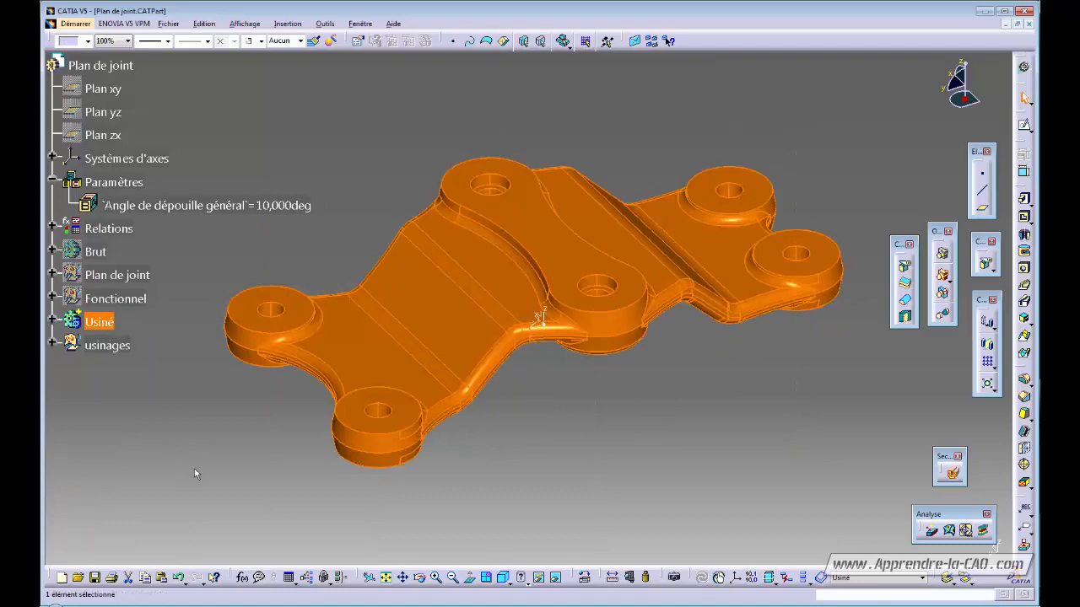
pyautogui.click(199, 477)
# - Hide the Usiné body and show the raw Brut forging instead
pyautogui.click(98, 322)
pyautogui.press('space')
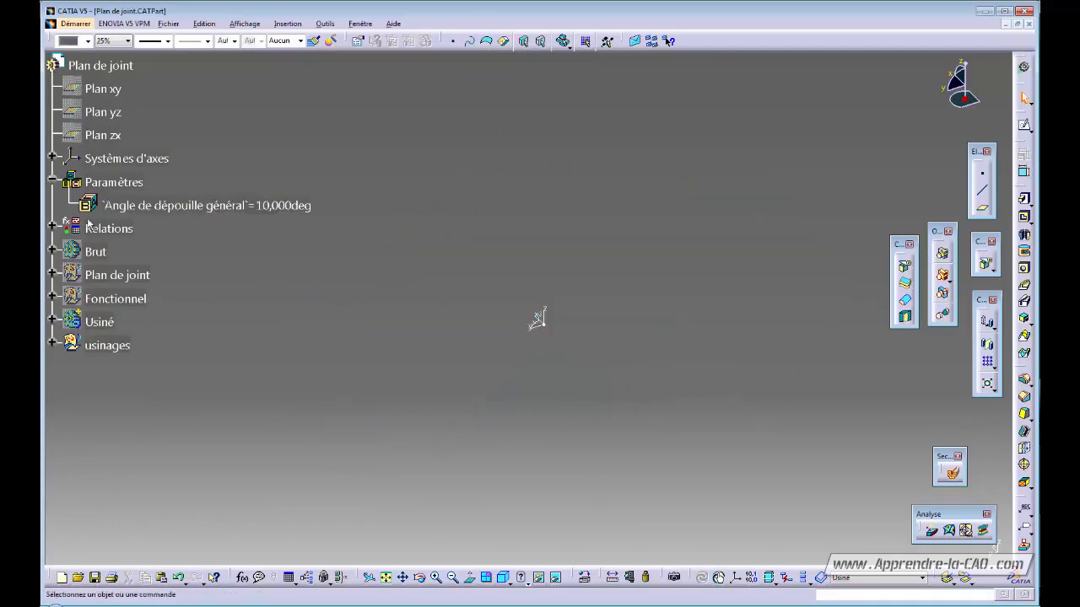
pyautogui.click(89, 253)
pyautogui.press('space')
pyautogui.moveTo(627, 410)
pyautogui.mouseDown(button='middle')
pyautogui.moveTo(451, 183)
pyautogui.moveTo(624, 413)
pyautogui.mouseUp(button='middle')
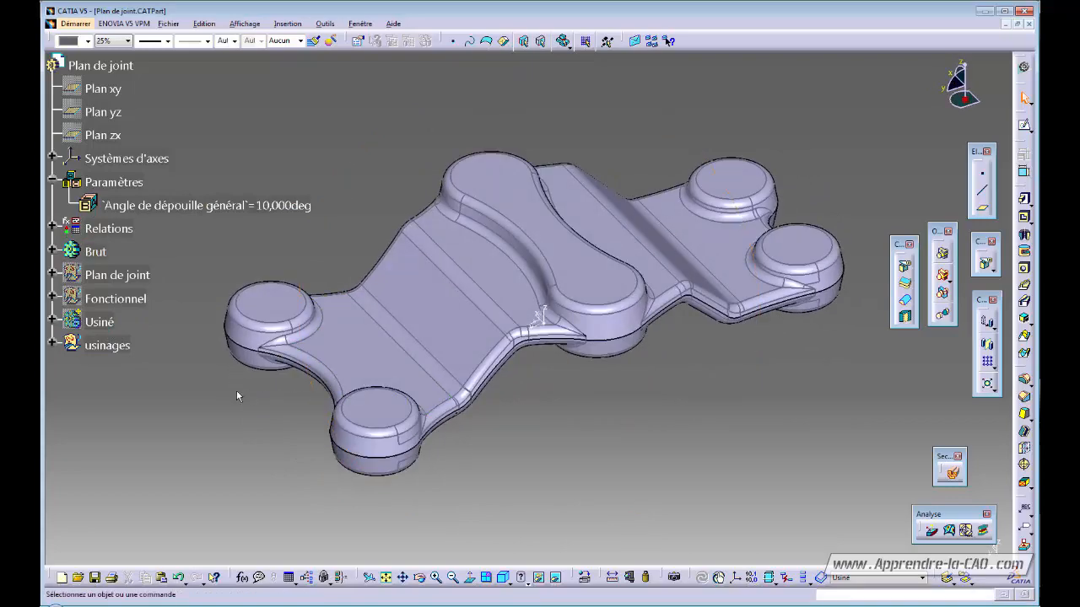